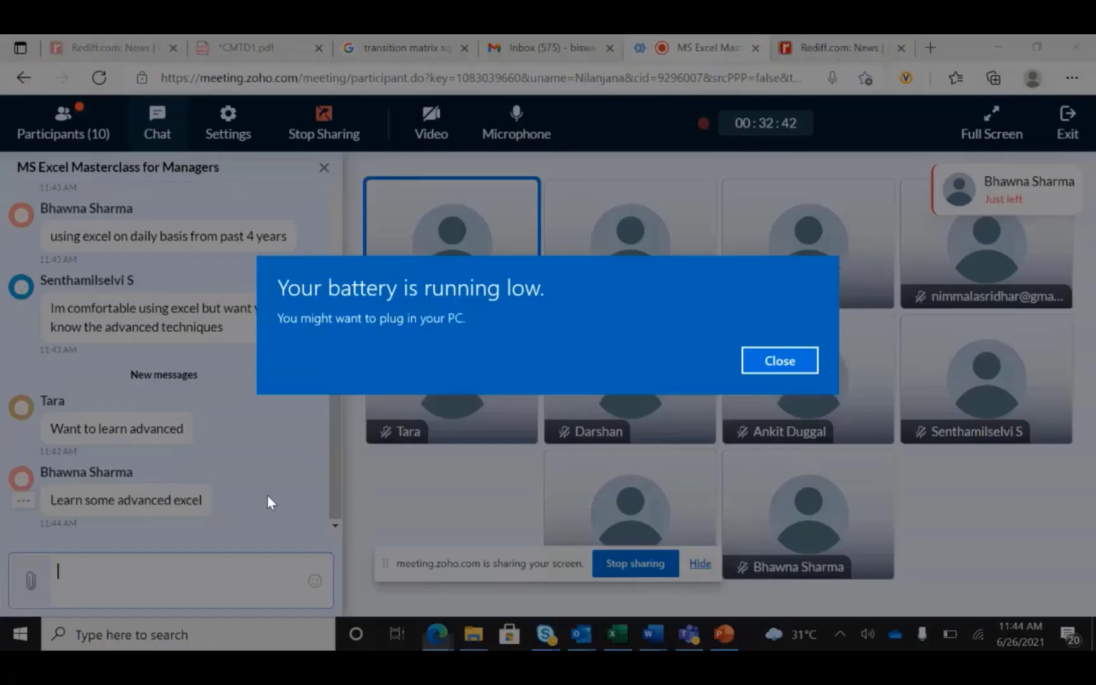
Step: Dismiss the low-battery warning and switch to the Excel workbook open on the Import Text Data sheet
left_click(778, 364)
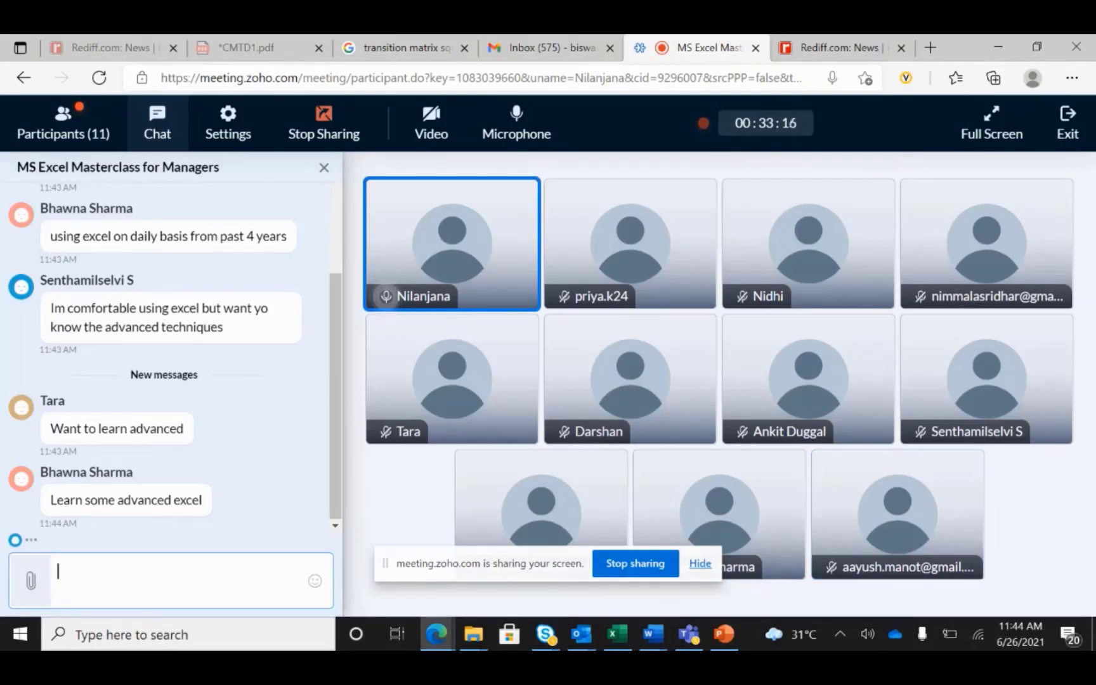
left_click(613, 644)
left_click(386, 367)
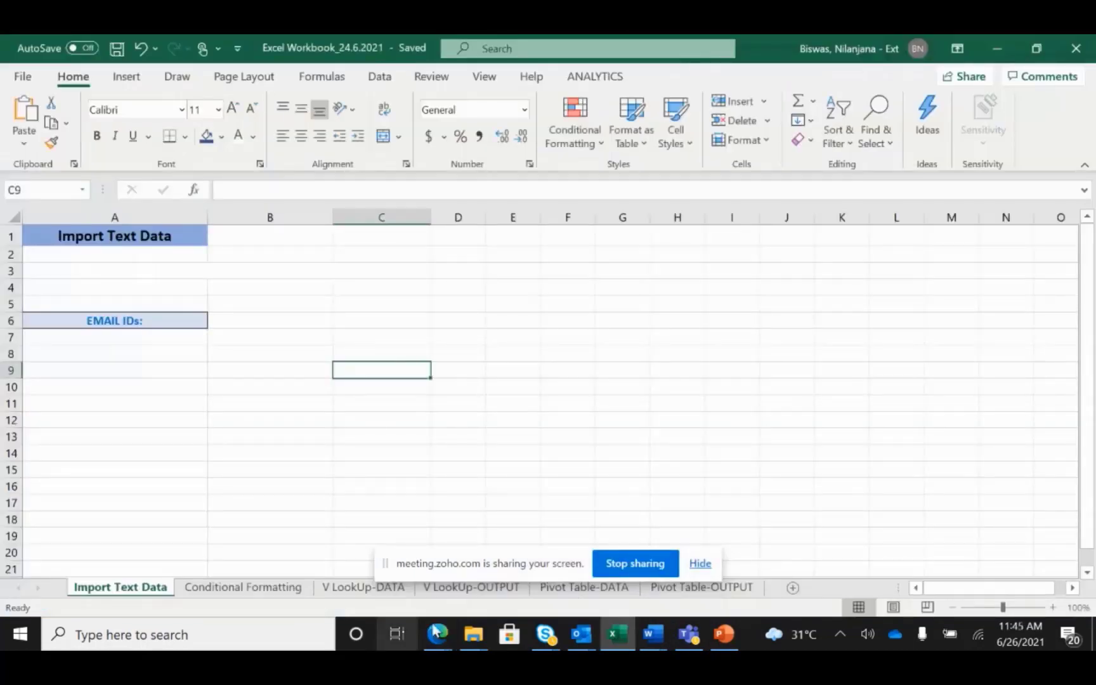
left_click(304, 435)
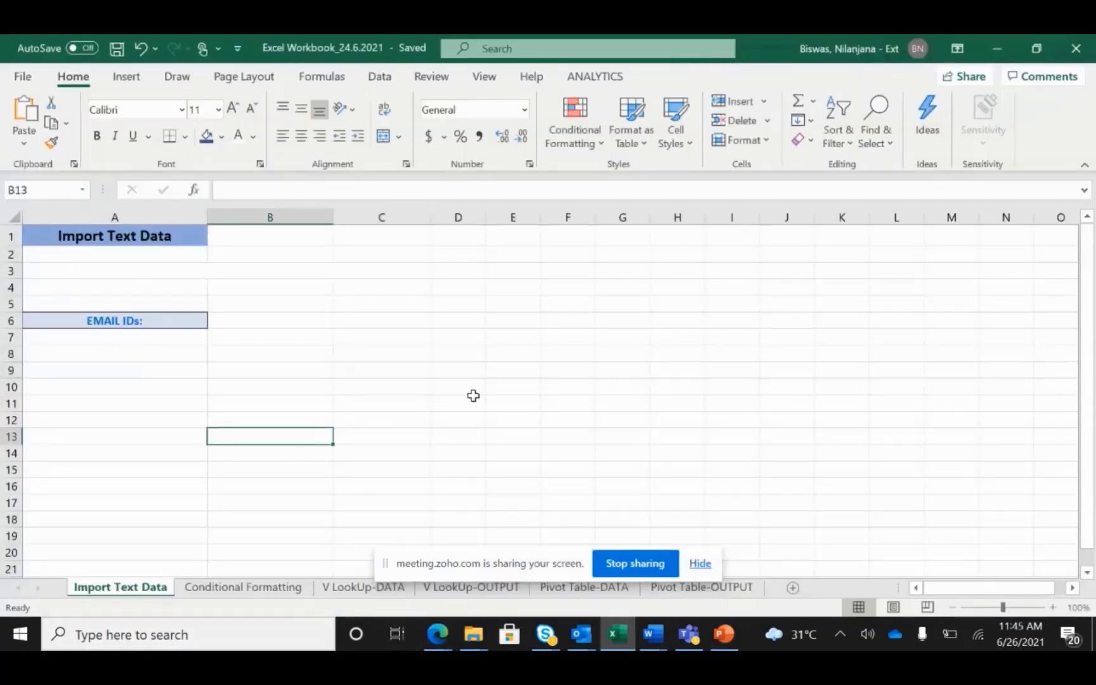
left_click(510, 395)
Step: View the Over Time Details table on the Conditional Formatting sheet
left_click(267, 589)
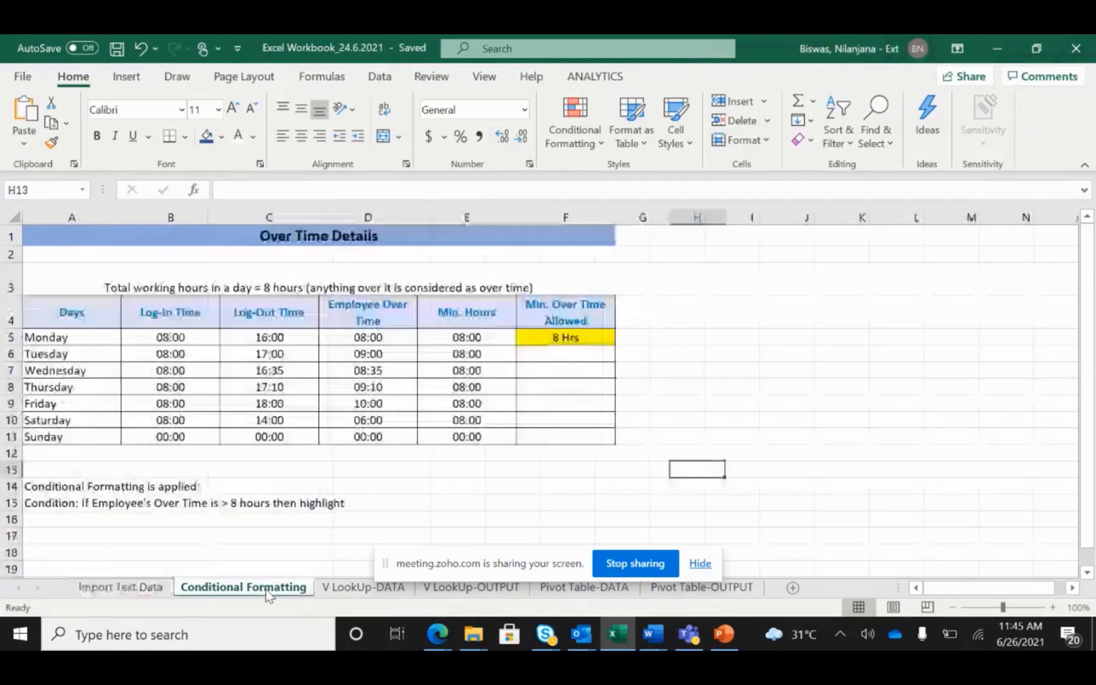
left_click(421, 438)
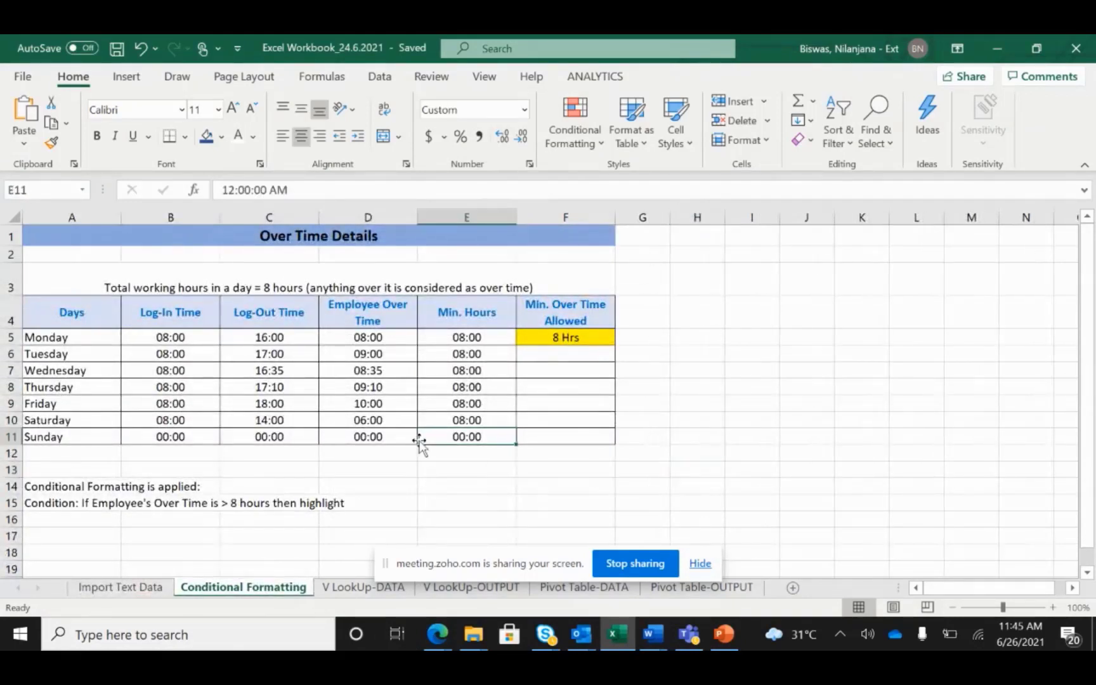
left_click(377, 585)
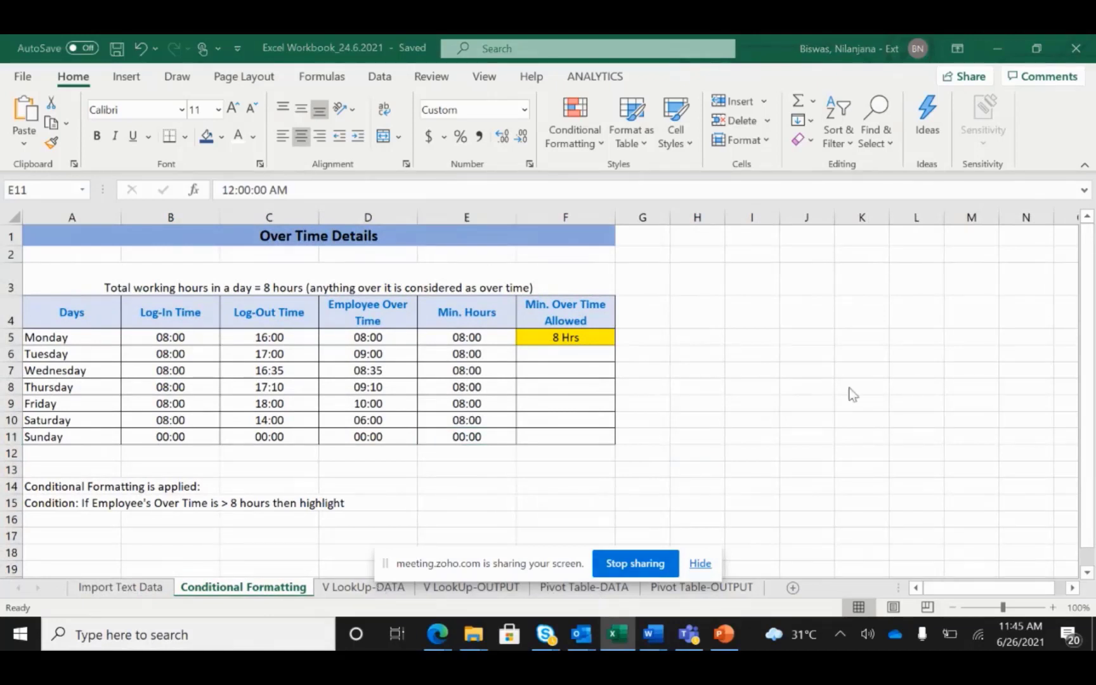
left_click(805, 400)
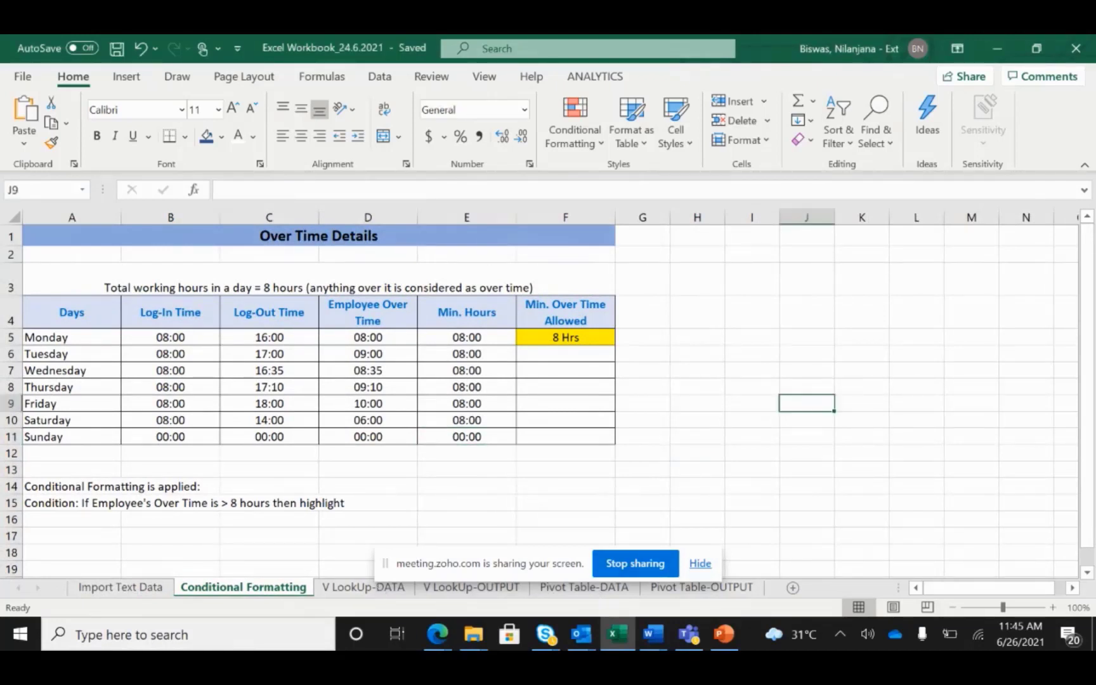
Step: Move the screen-sharing notice clear of the sheet names and open the Pivot Table-DATA sheet
left_click(588, 590)
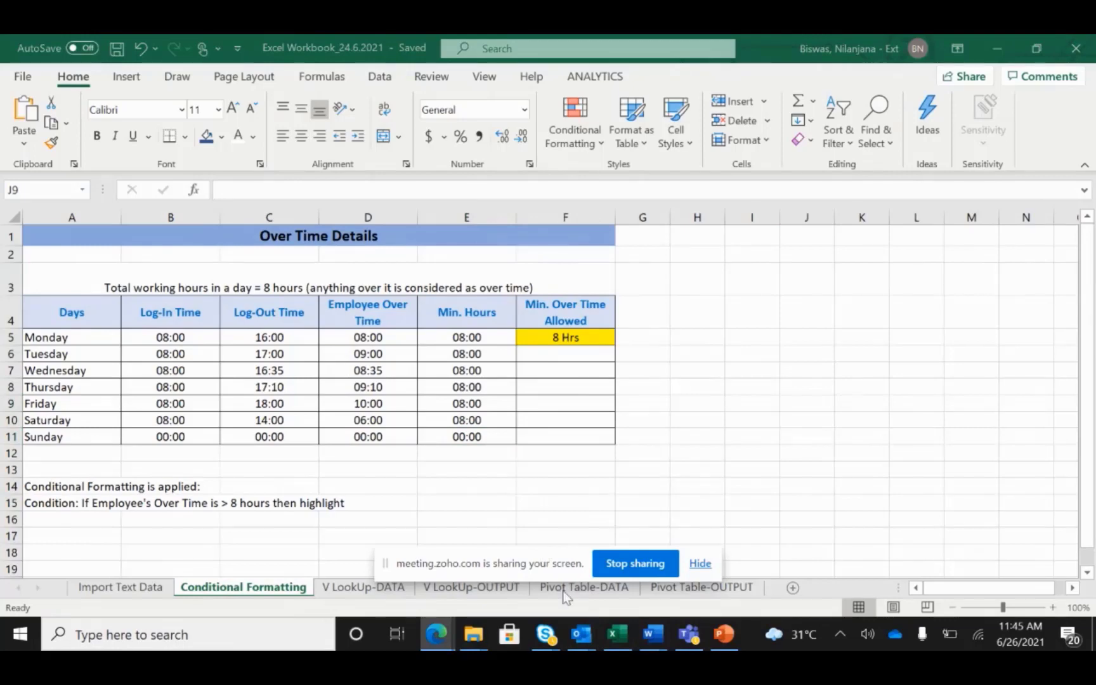
left_click_drag(479, 551, 905, 292)
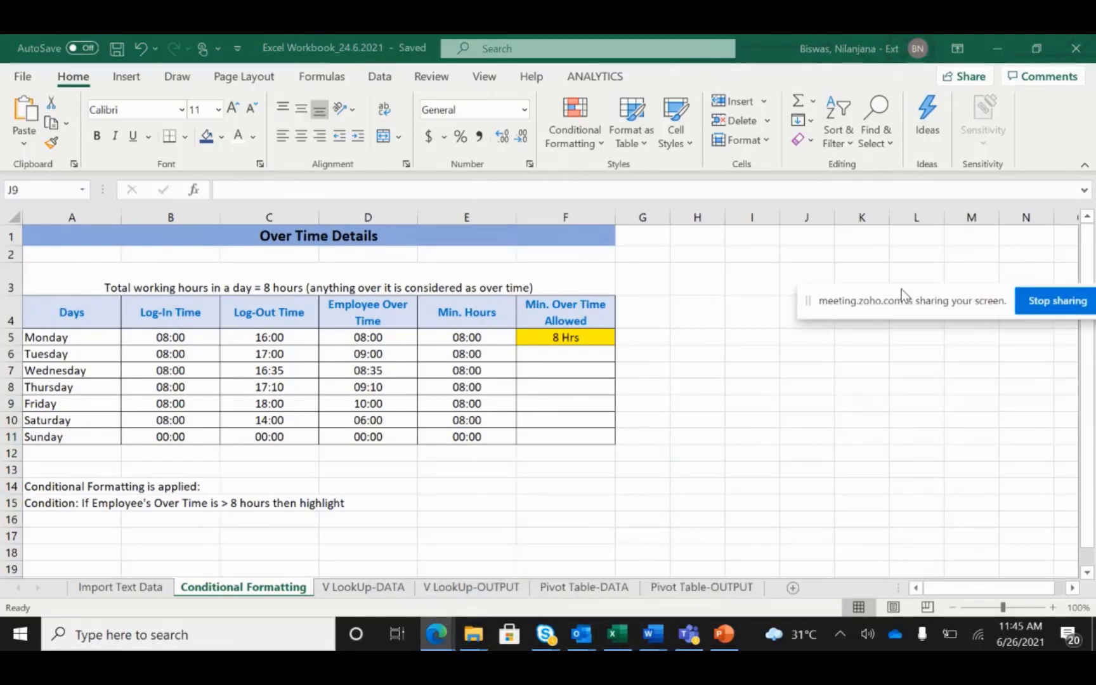
left_click(598, 588)
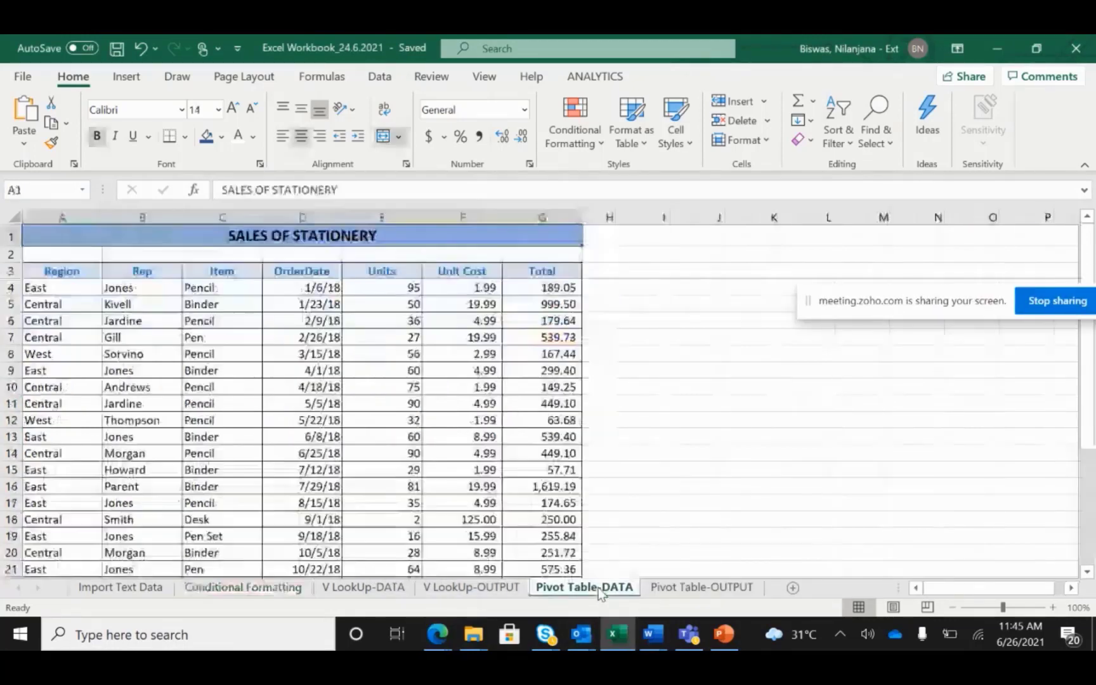
Step: Go through the stationery sales table's column headings from Region to Unit Cost
left_click(633, 420)
left_click(206, 341)
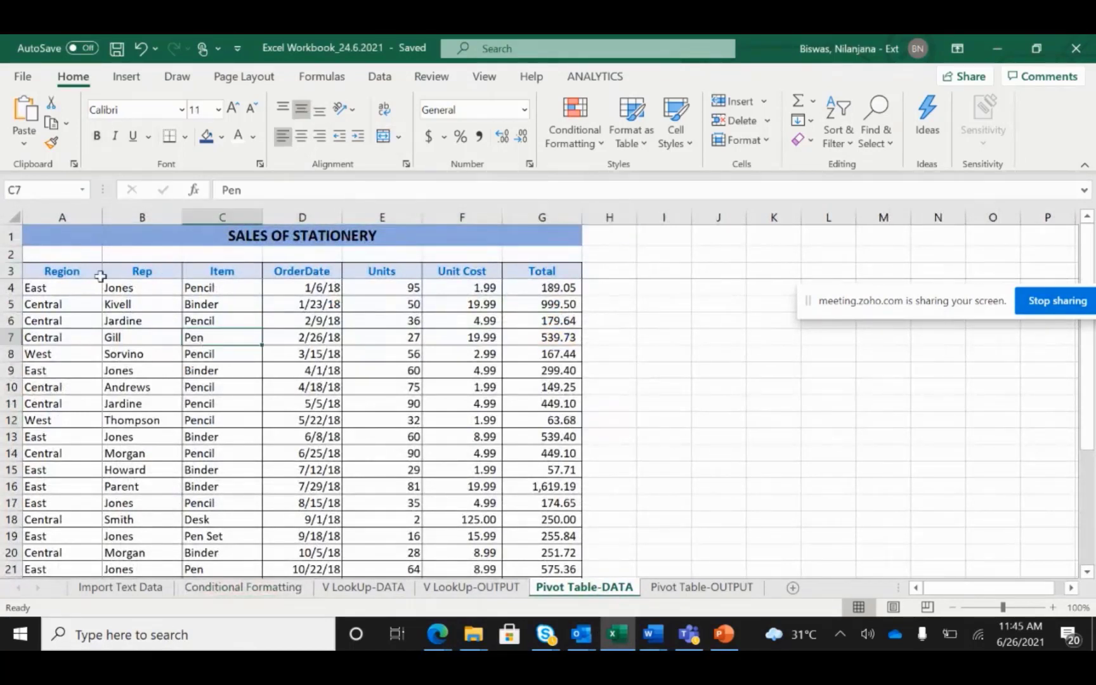
left_click(83, 269)
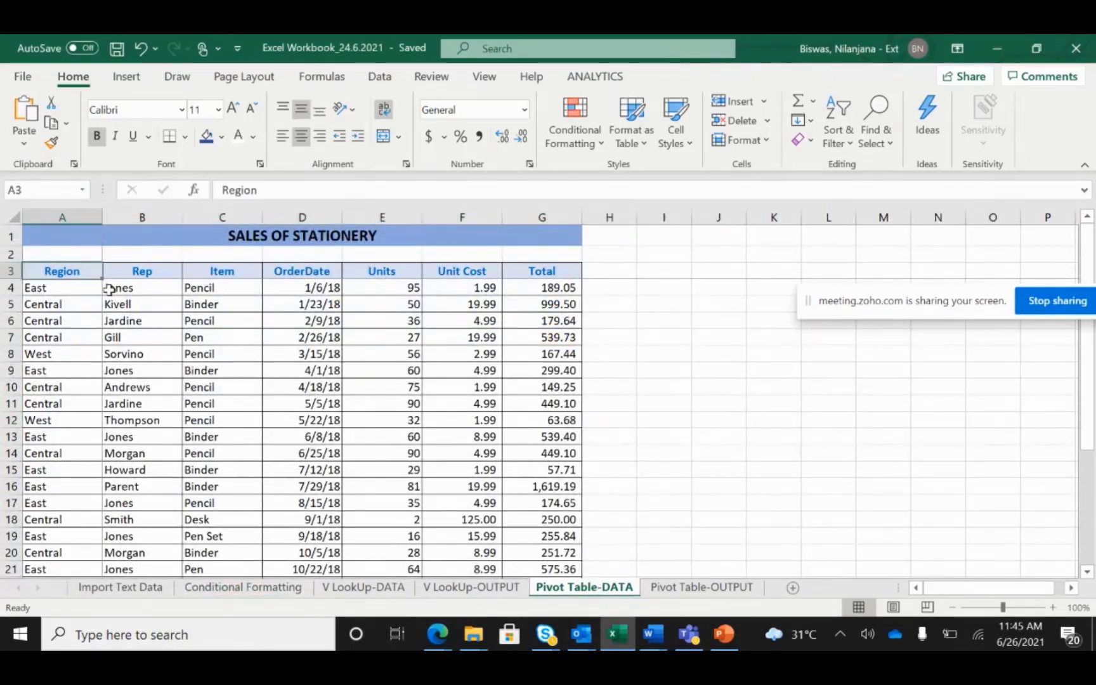
left_click(390, 374)
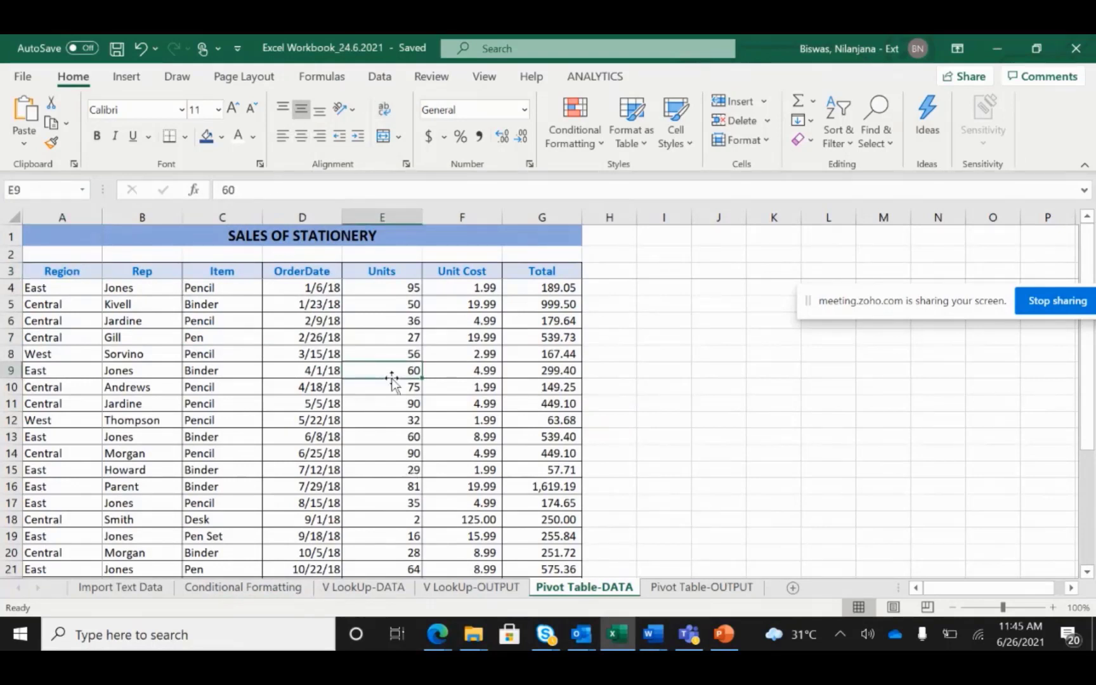
left_click(79, 274)
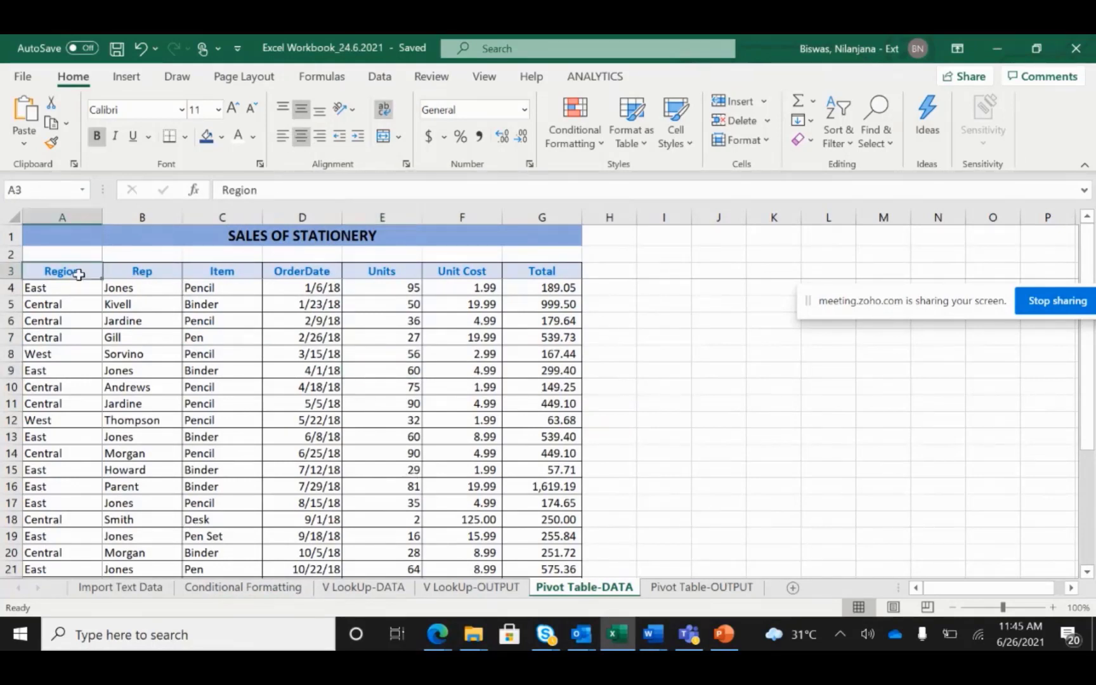
key("Right")
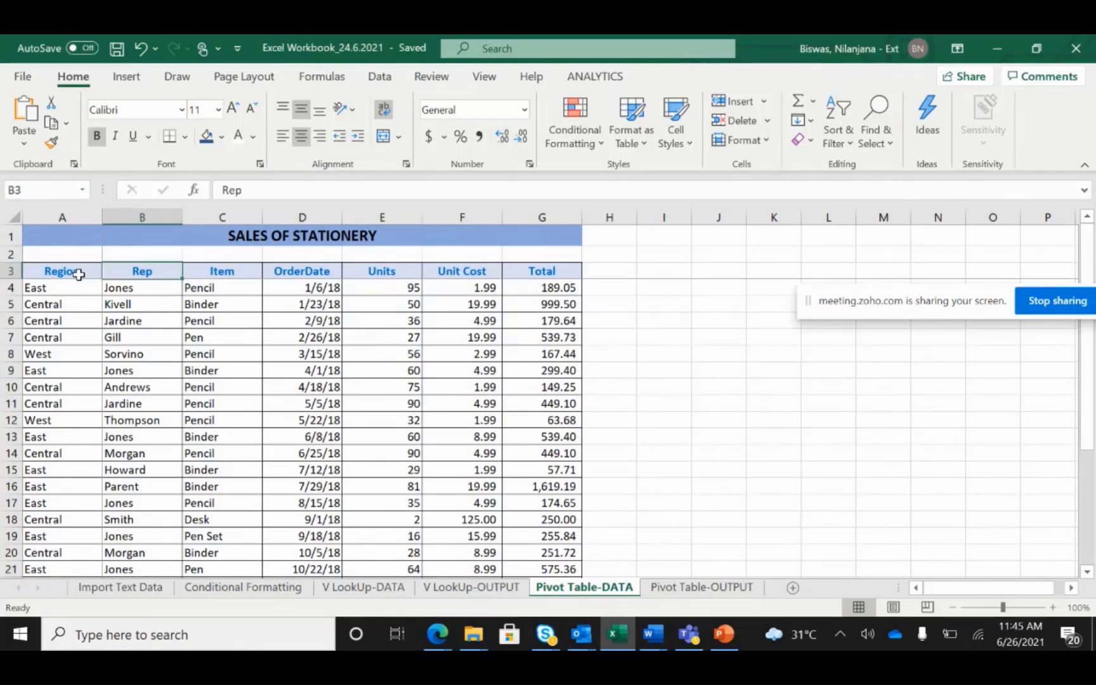
key("Right")
key("Right")
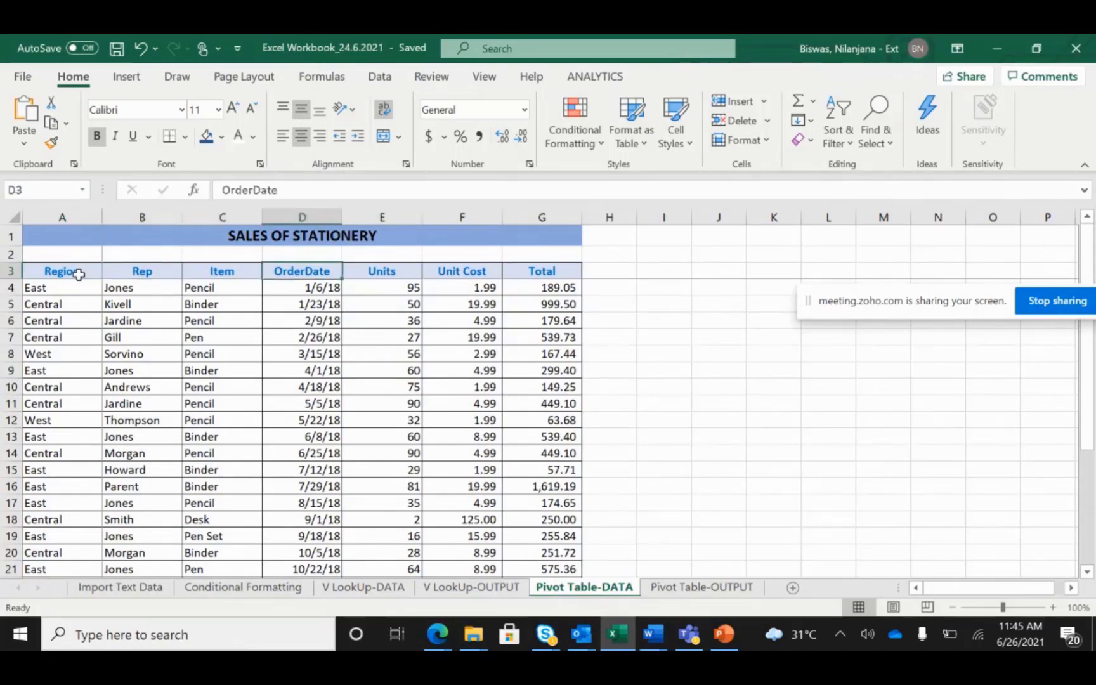
key("Right")
key("Right")
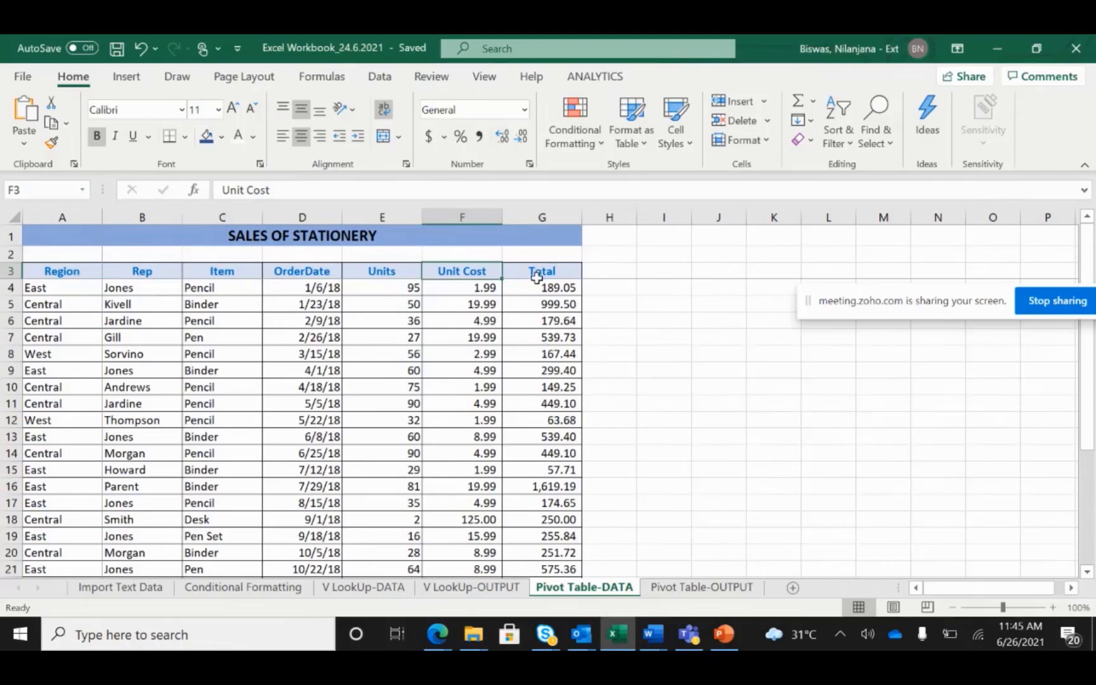
Step: Examine the entries in the Total column and the first sales record, leaving the cell contents as they are
left_click(536, 285)
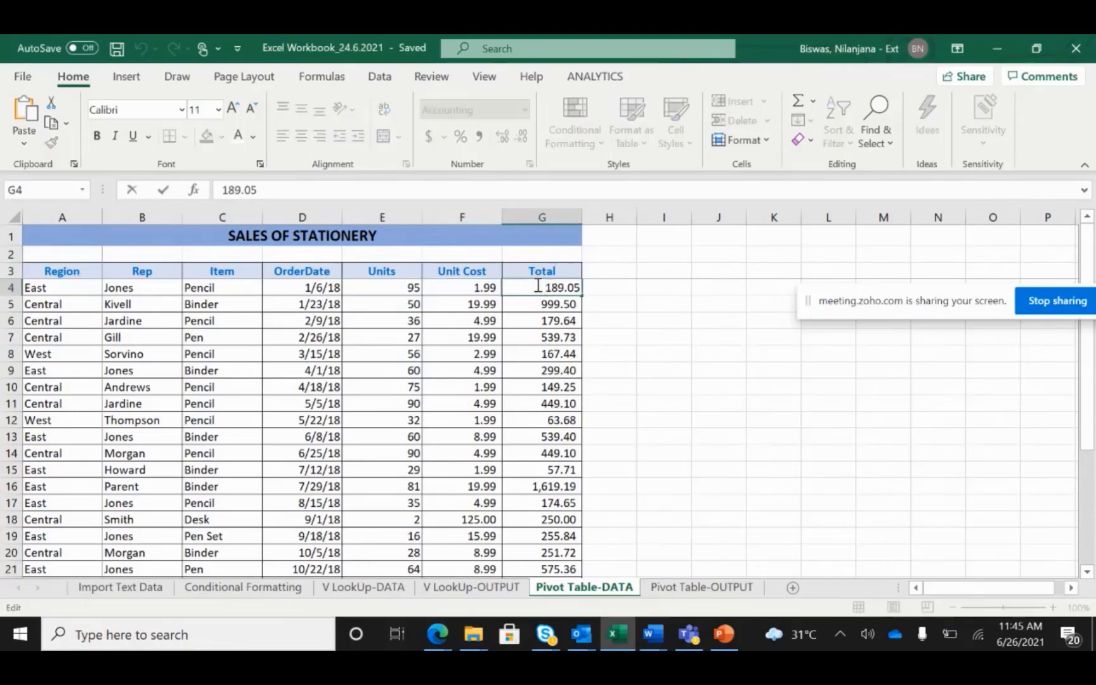
key("Return")
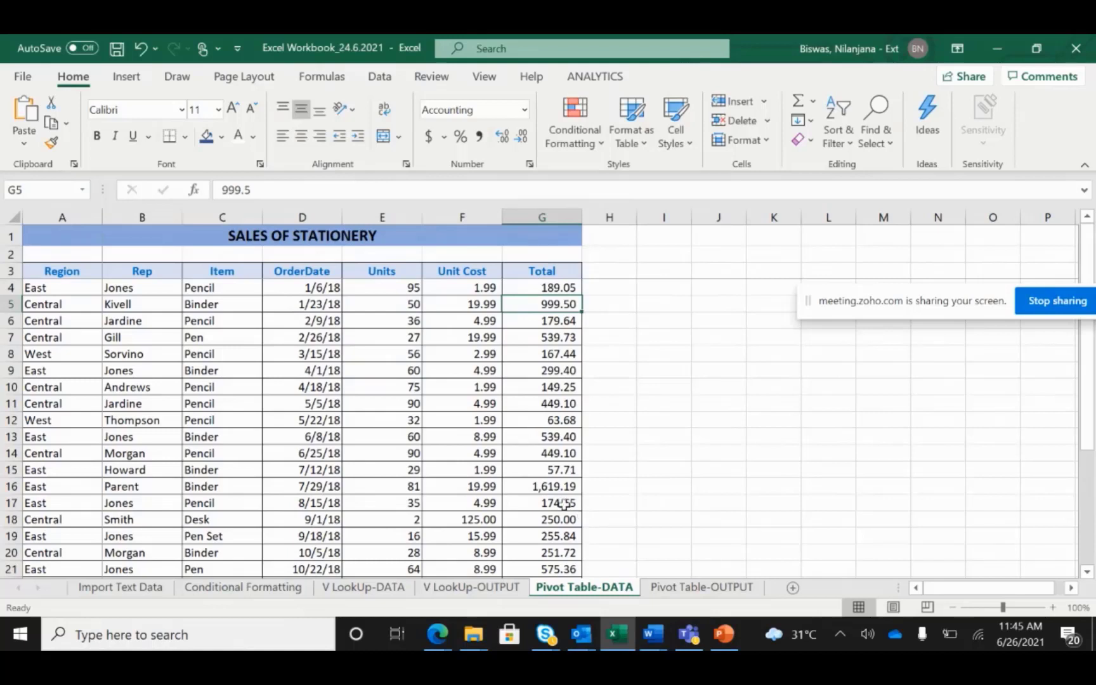
left_click(562, 505)
left_click(609, 451)
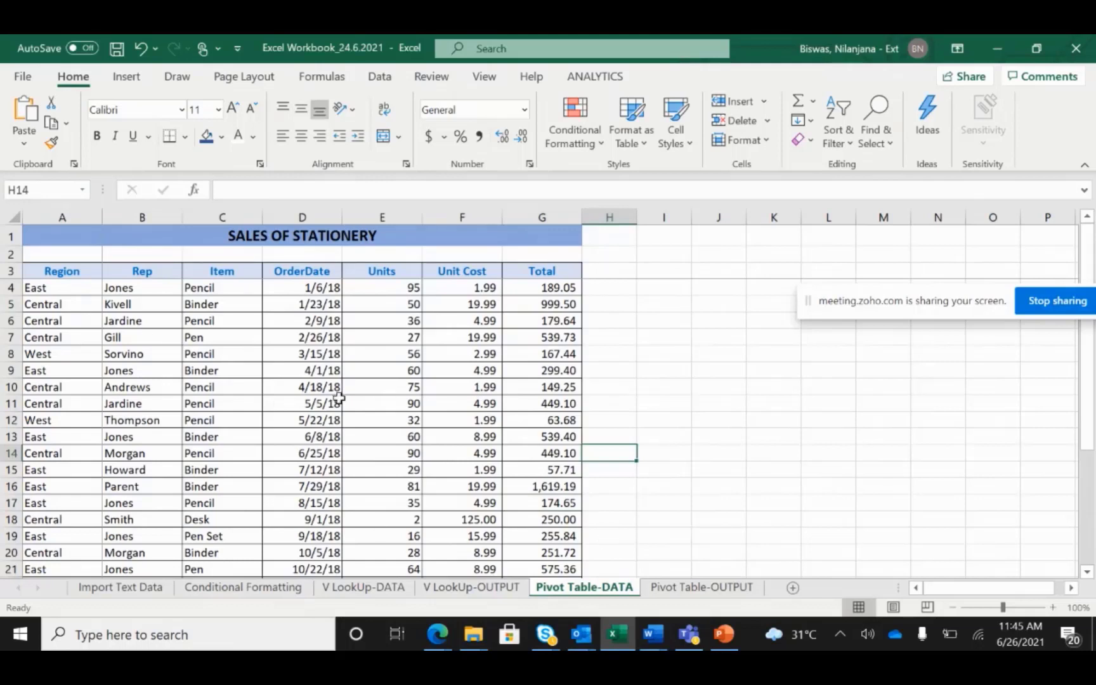
left_click(339, 398)
left_click(546, 285)
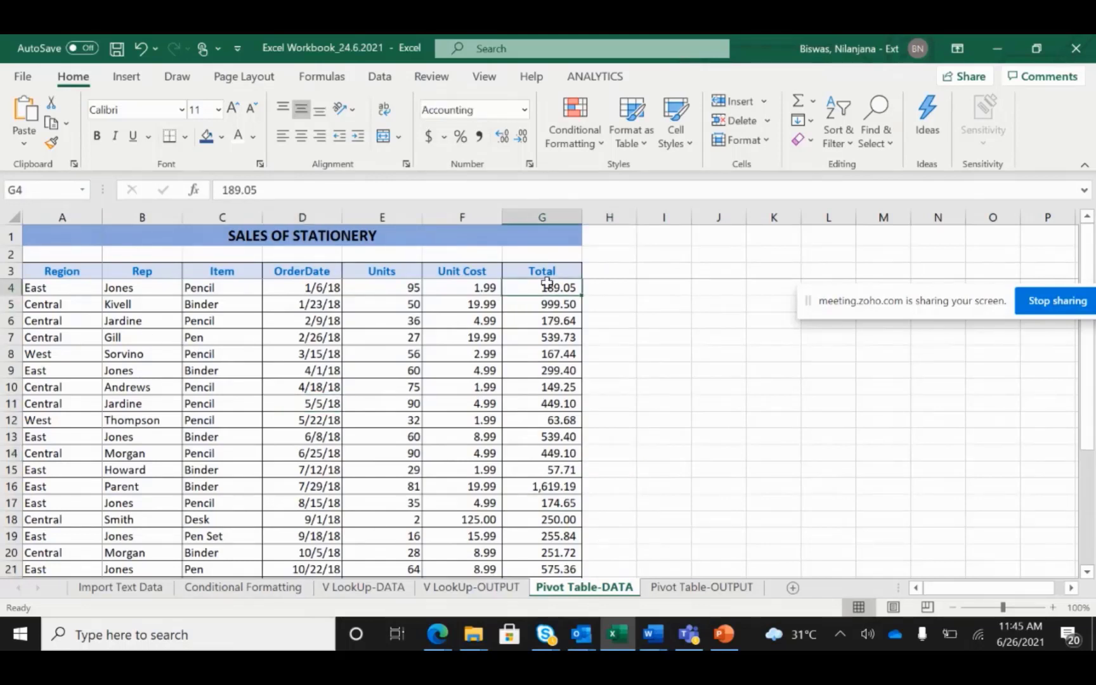
left_click(66, 283)
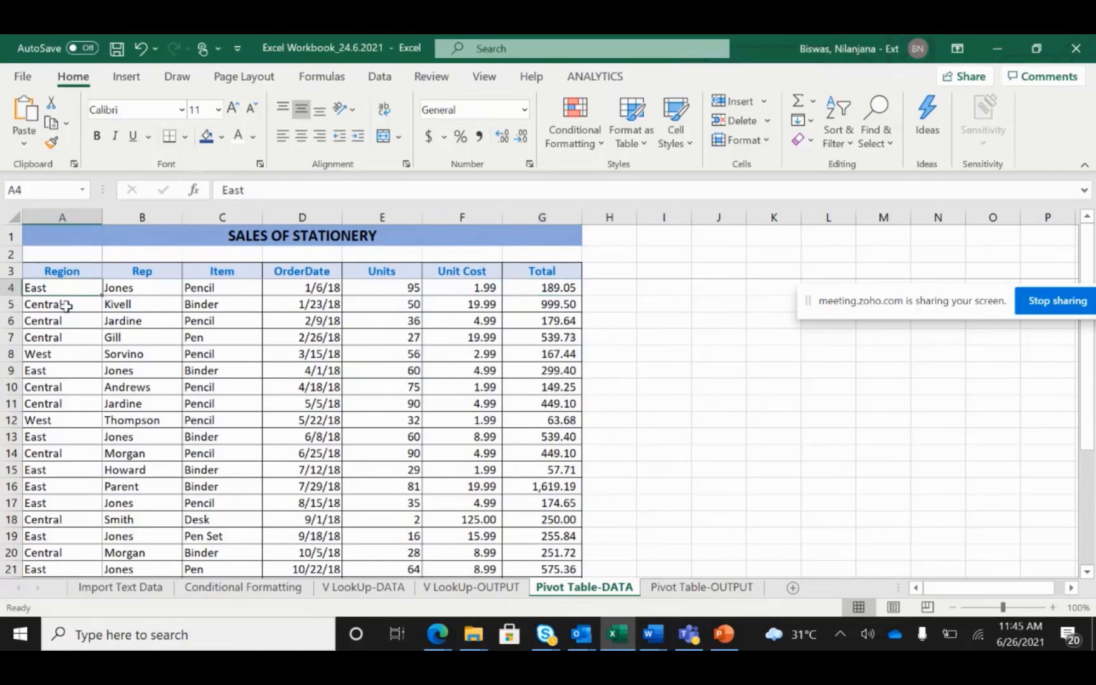
Step: Select all values in the Total column from G4 down to check their summary figures, and clear the selection
left_click(558, 288)
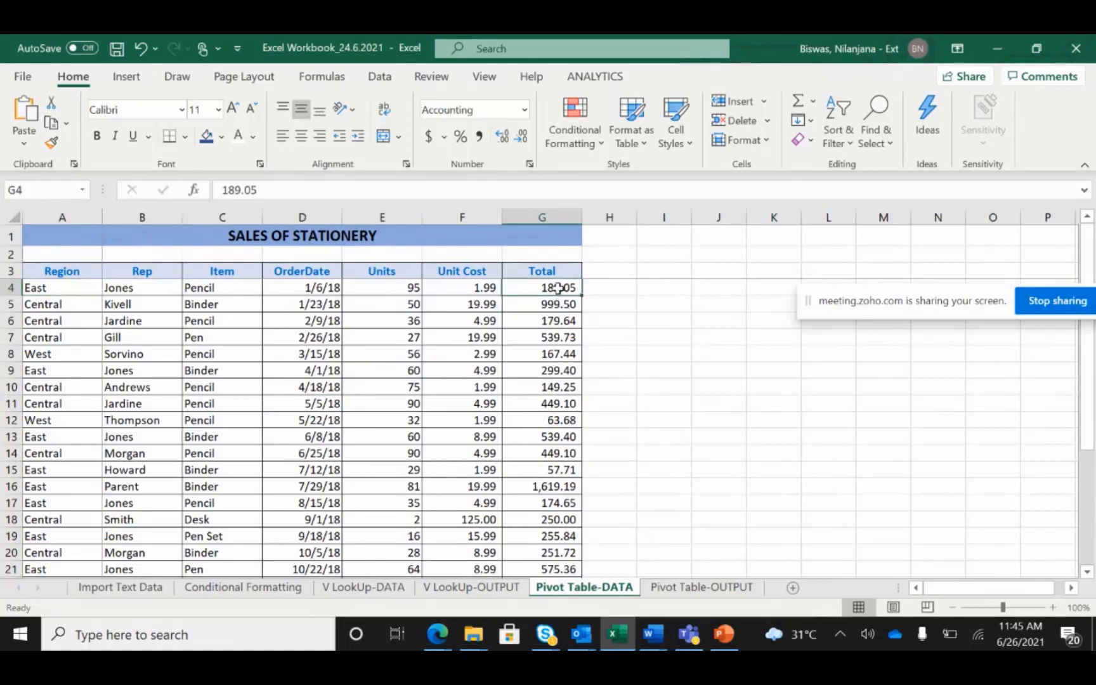
key("ctrl+shift+Down")
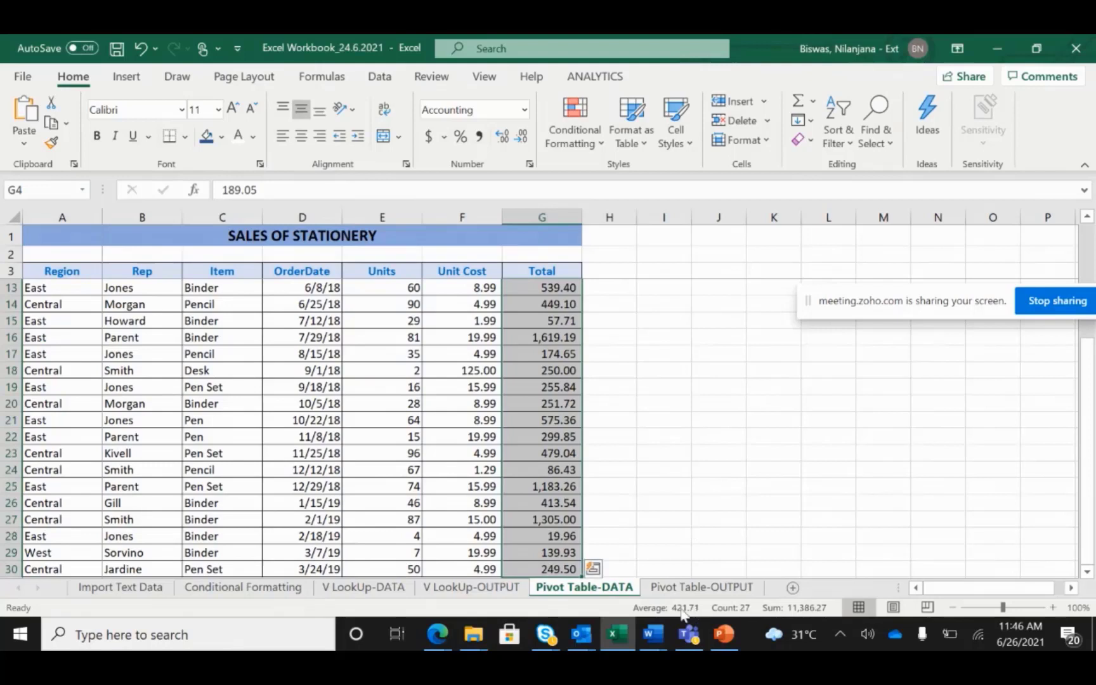
left_click(639, 385)
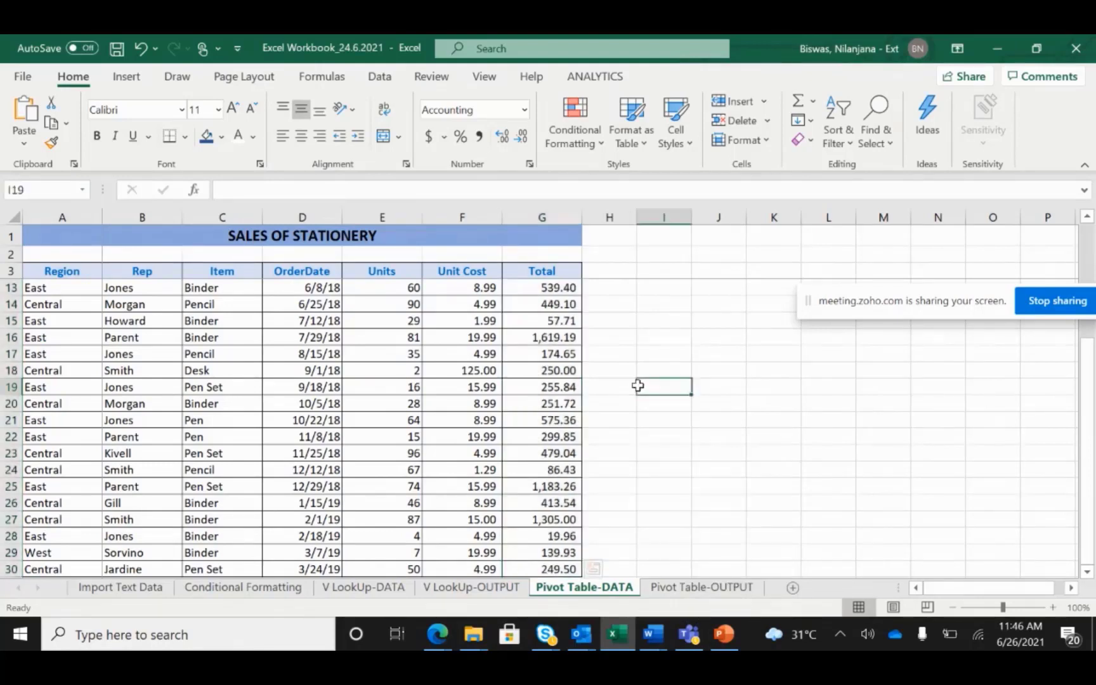
left_click(570, 408)
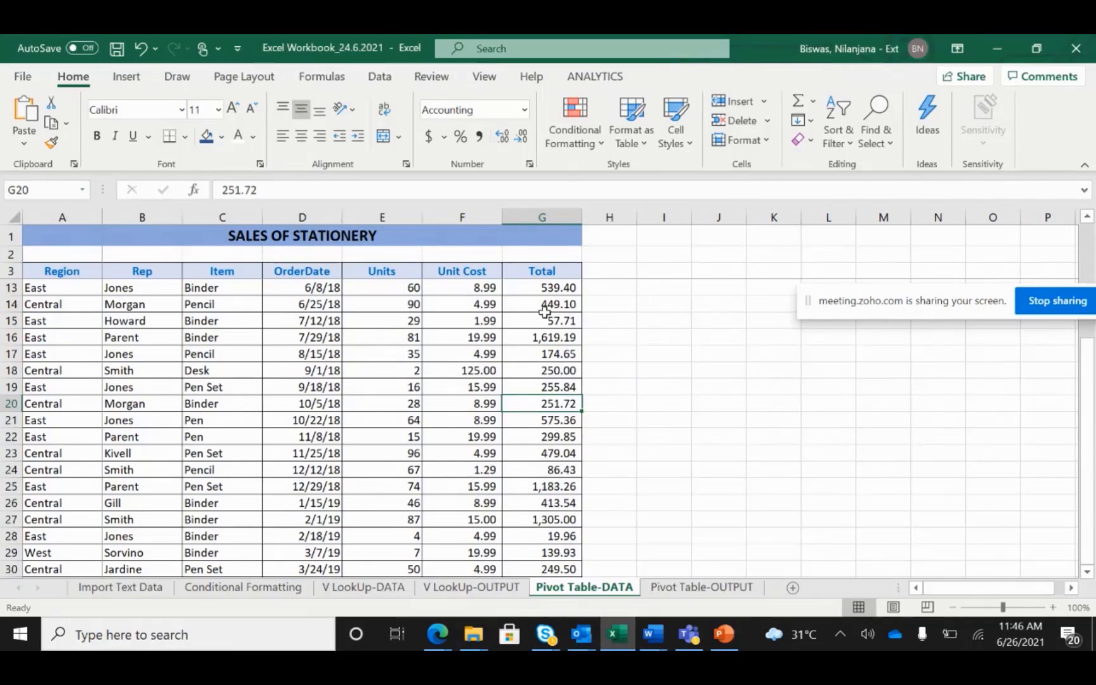
left_click(546, 317)
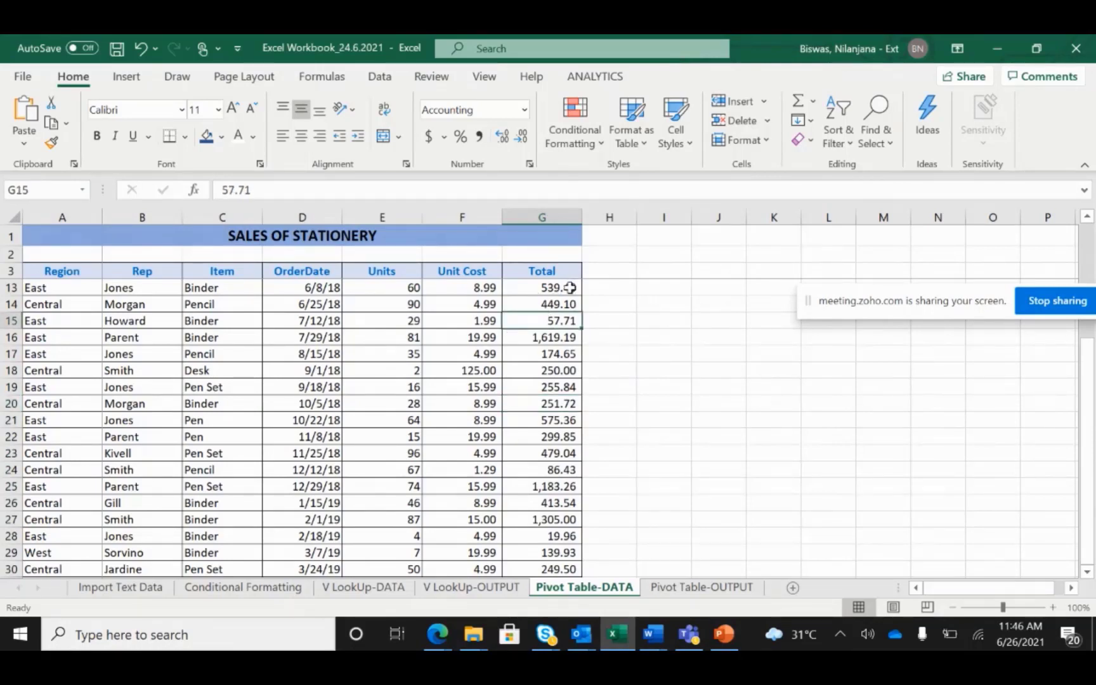
left_click(570, 287)
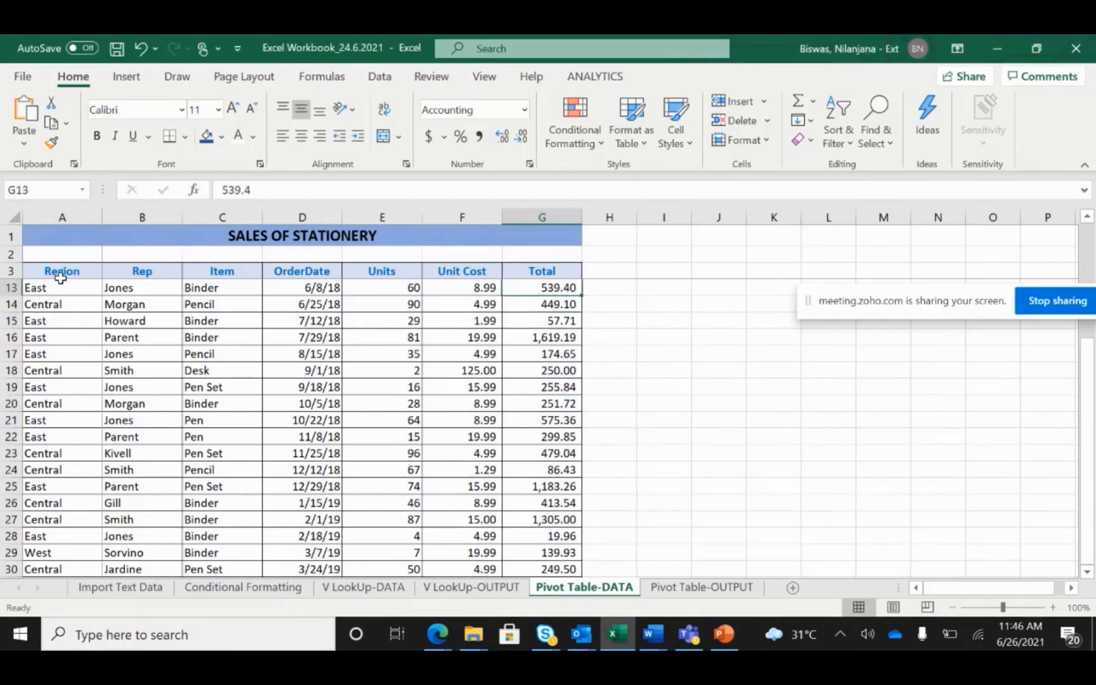
Step: Select the whole stationery sales table including its heading row from Region to Total, and open the multi-level Sort settings
left_click_drag(61, 277, 543, 271)
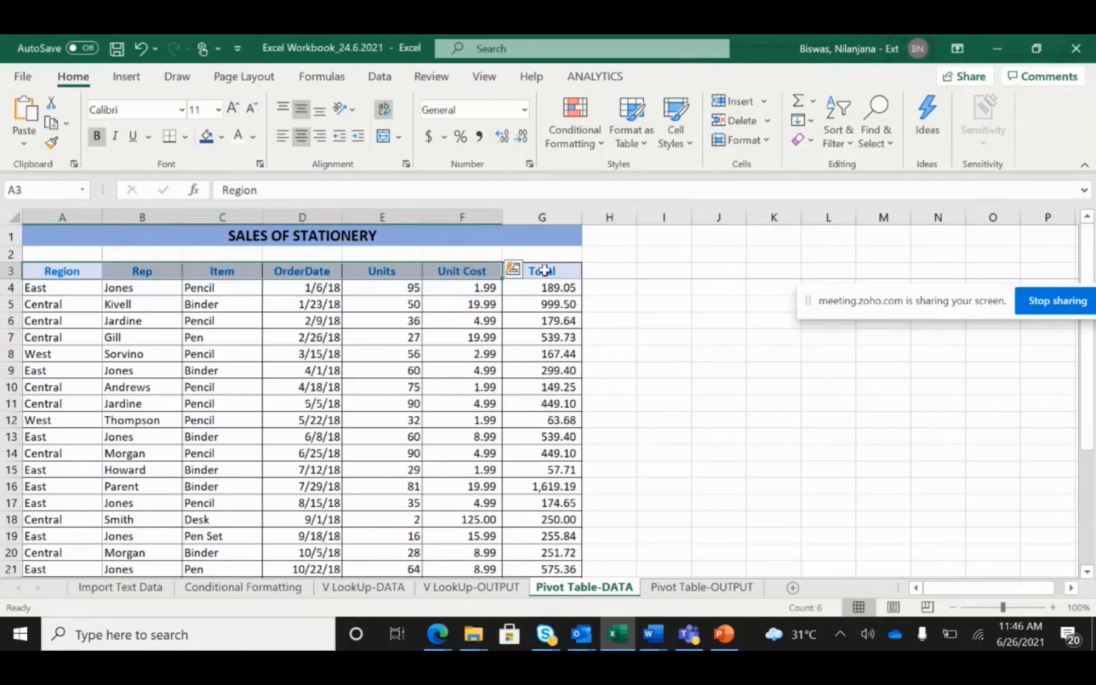
left_click(139, 283)
left_click_drag(74, 274, 526, 275)
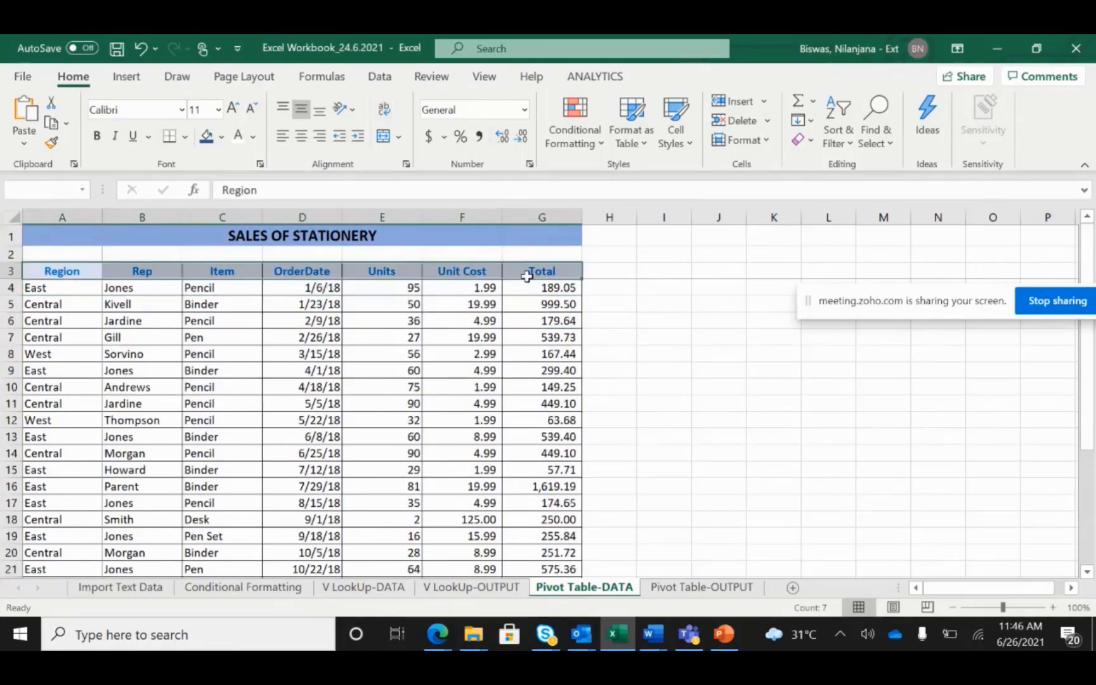
key("ctrl+shift+Down")
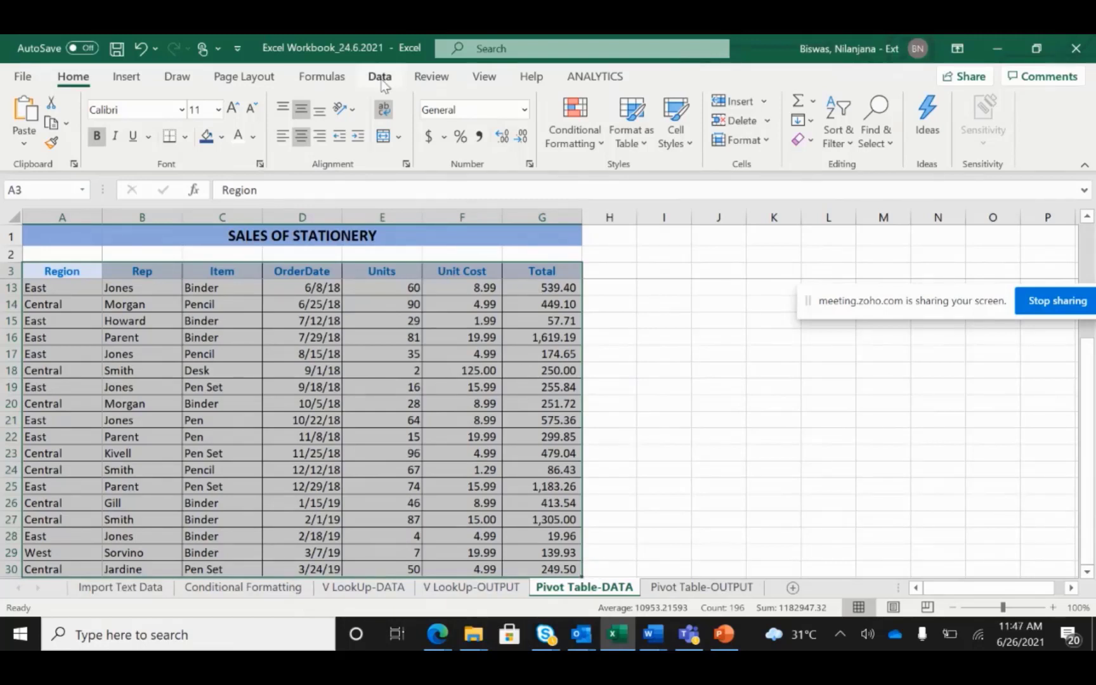
left_click(381, 81)
left_click(482, 121)
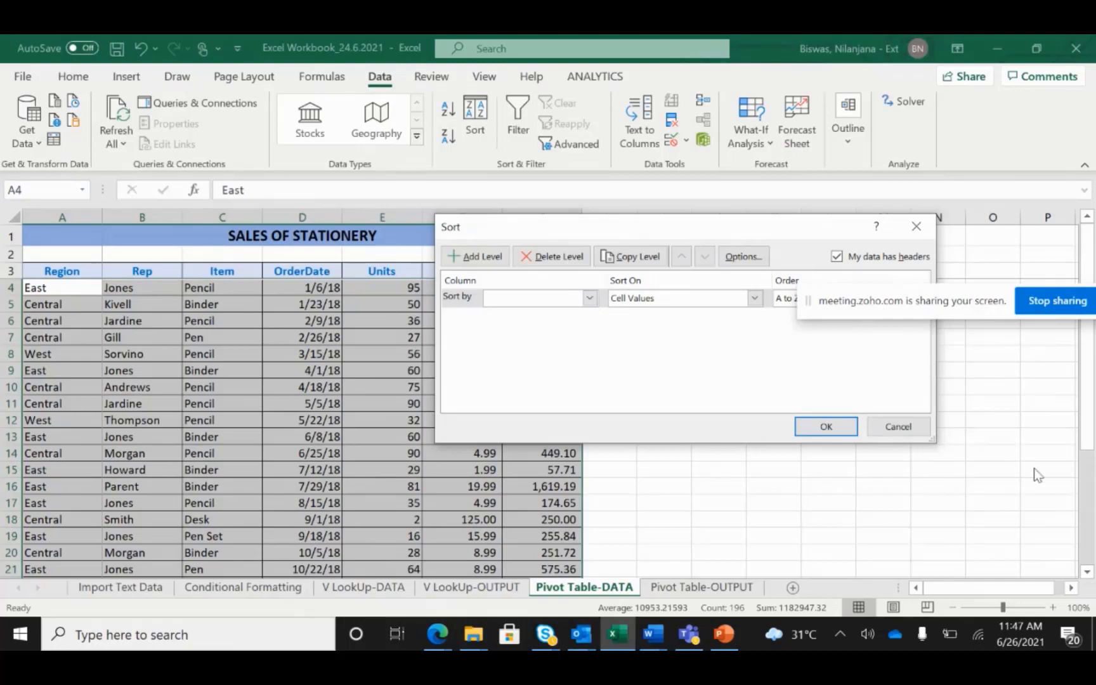
Step: Sort the sales records by the Total column on cell values, from largest to smallest, and clear the selection
left_click(589, 298)
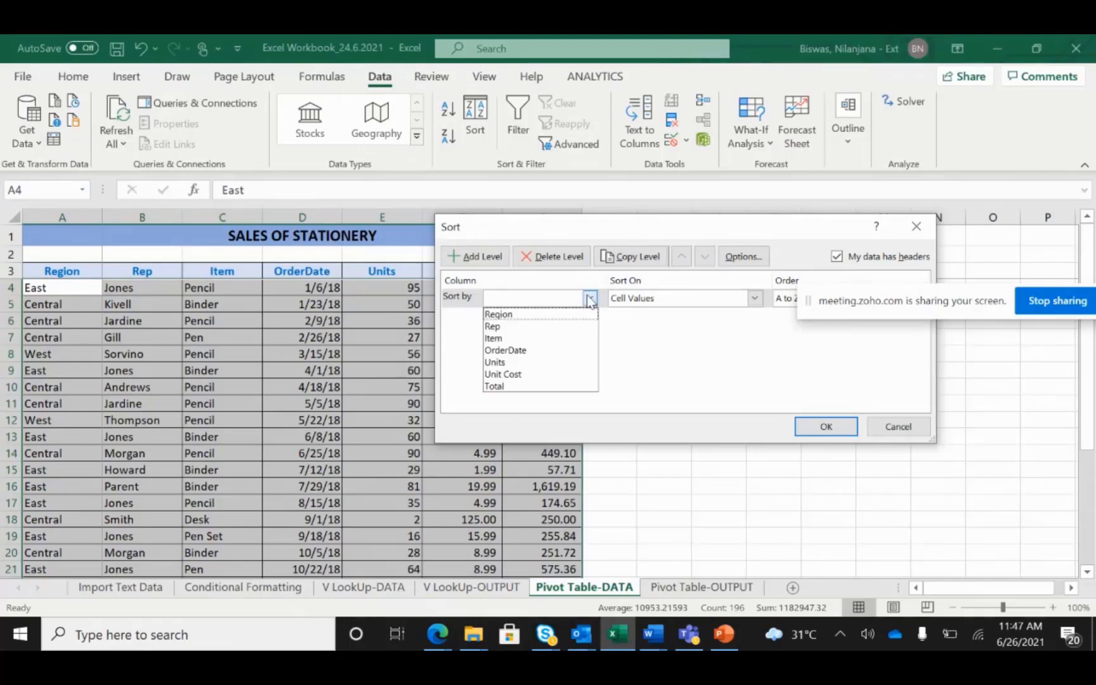
left_click(498, 386)
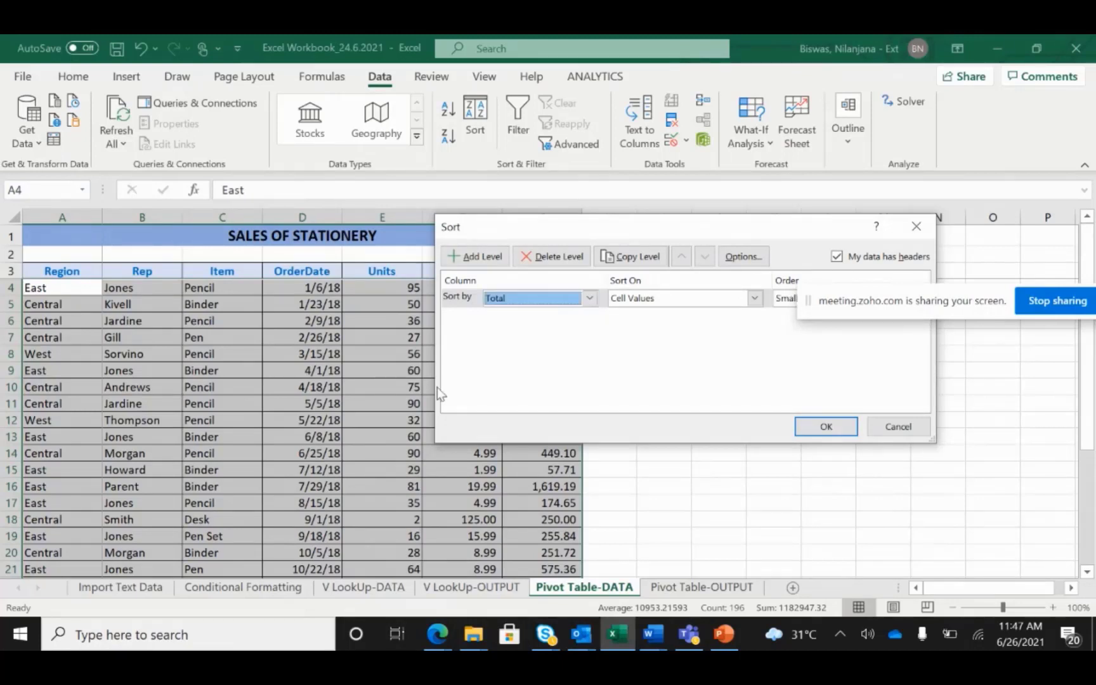
left_click_drag(769, 240, 532, 271)
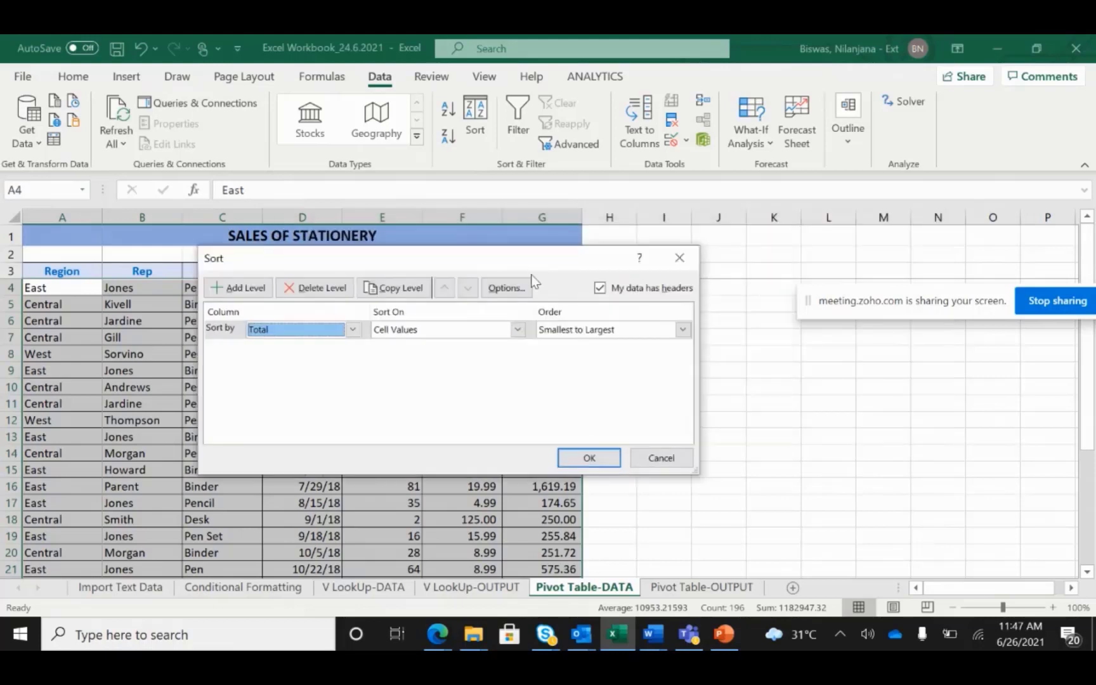
left_click(684, 329)
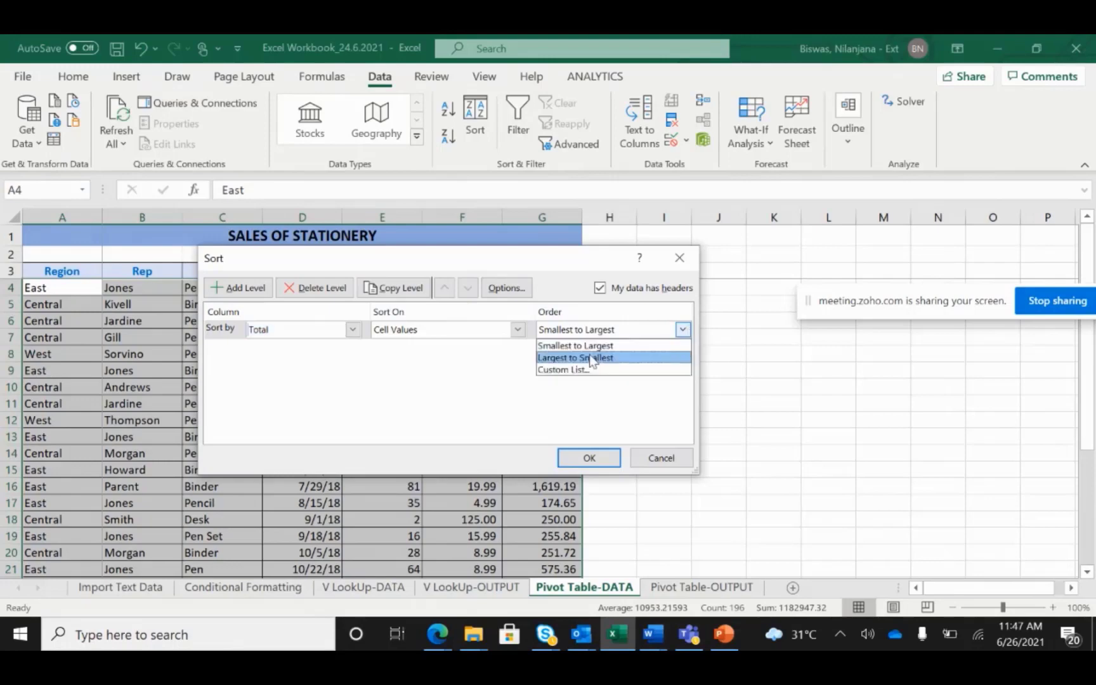
left_click(596, 357)
left_click(589, 458)
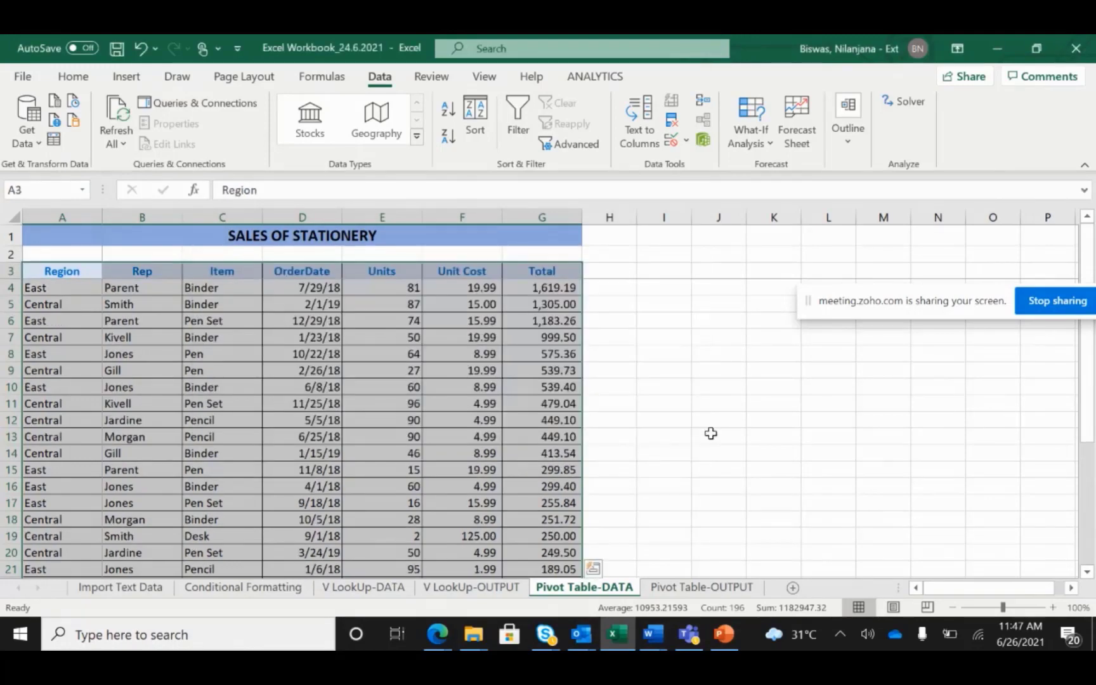
left_click(710, 433)
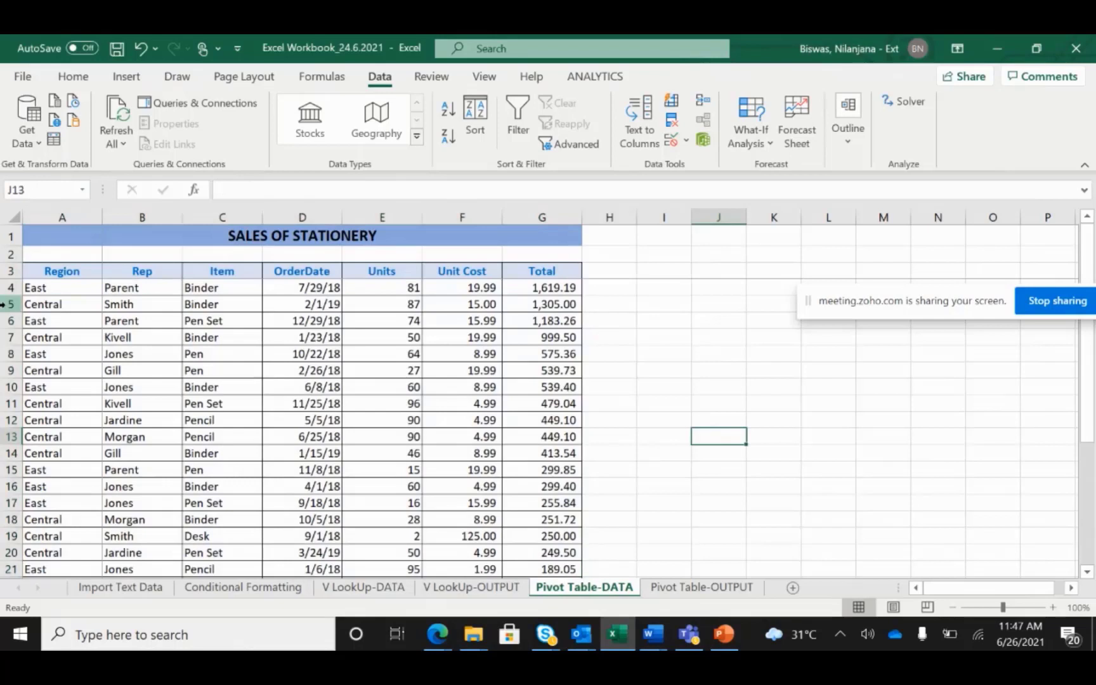
Step: Examine the first five sorted sales records in rows 4 to 8 and their Rep entries, and clear the selection
left_click_drag(7, 288, 11, 354)
left_click_drag(136, 288, 135, 354)
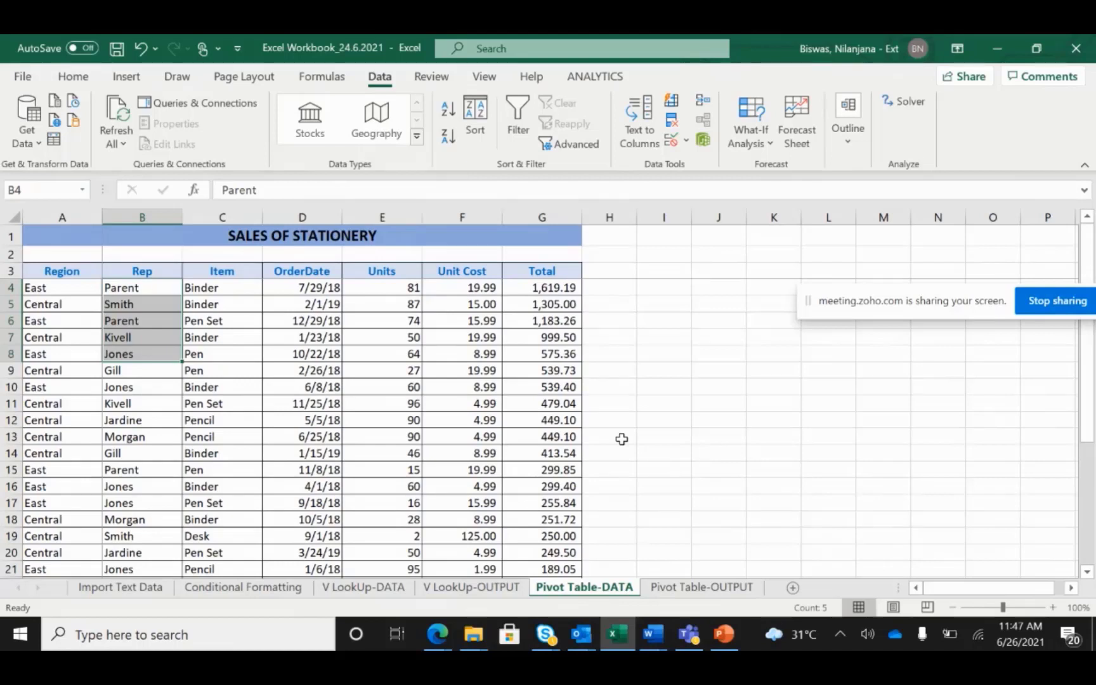
left_click(622, 439)
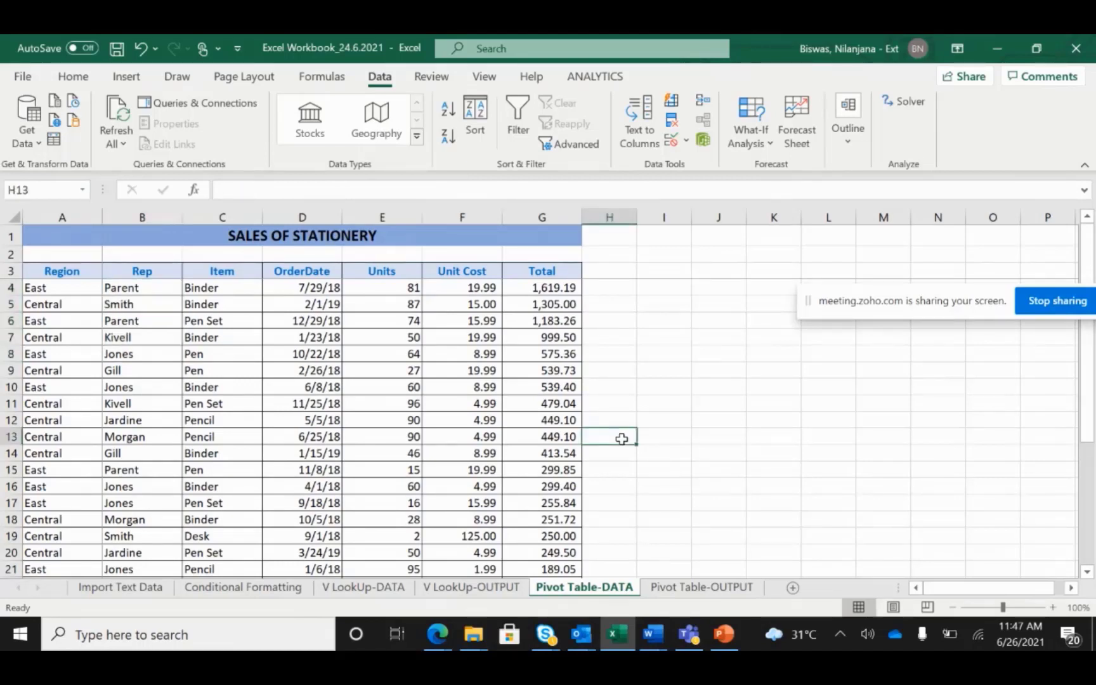
Step: Select the sorted Total values from G4 down to the last record to check their summary figures, and clear the selection
left_click(570, 291)
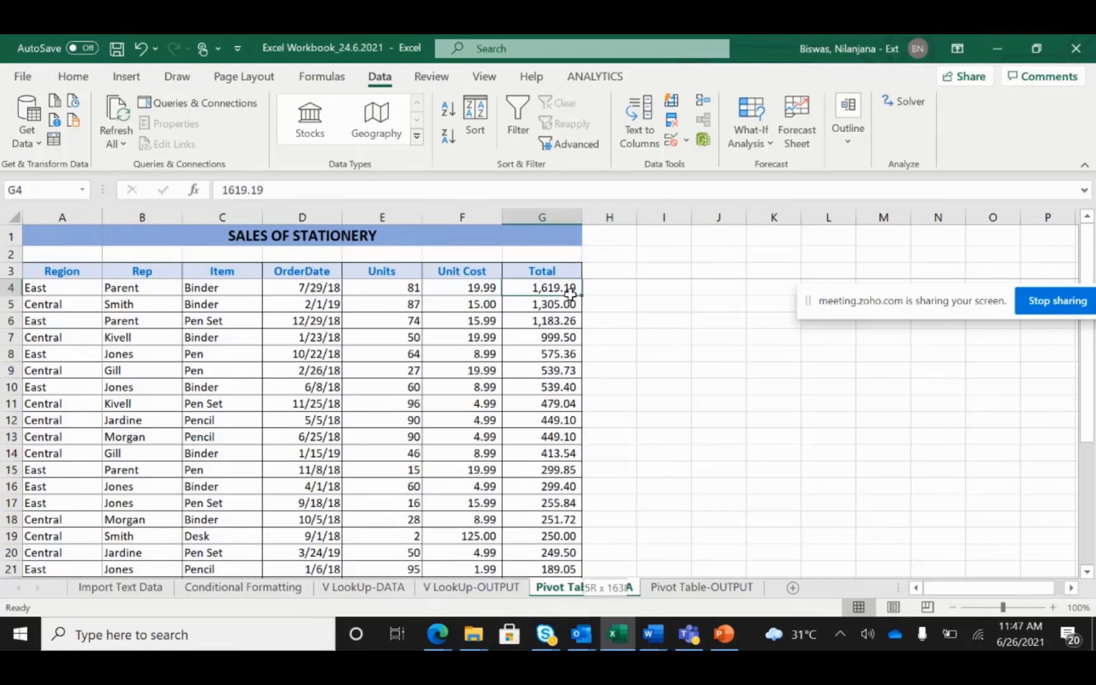
left_click_drag(570, 293, 573, 570)
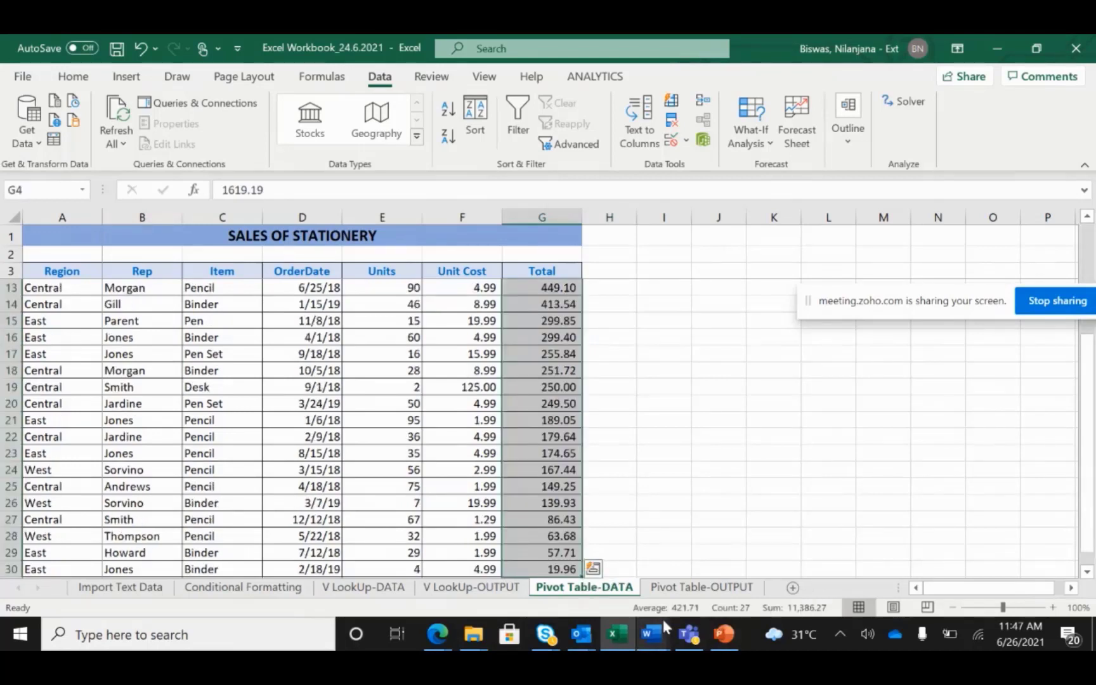
left_click(628, 386)
left_click(568, 326)
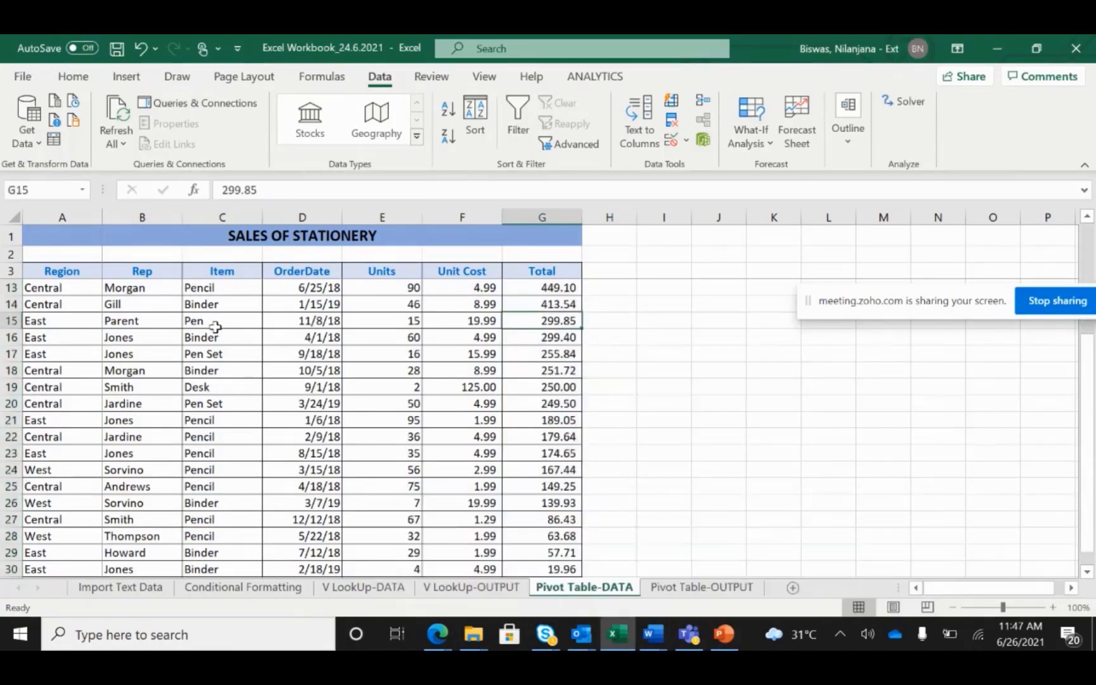
Step: Examine the Item entries in rows 13 to 17 against the sales totals, leaving the cell contents as they are
left_click(218, 290)
left_click_drag(218, 289, 215, 353)
left_click(160, 375)
left_click(606, 342)
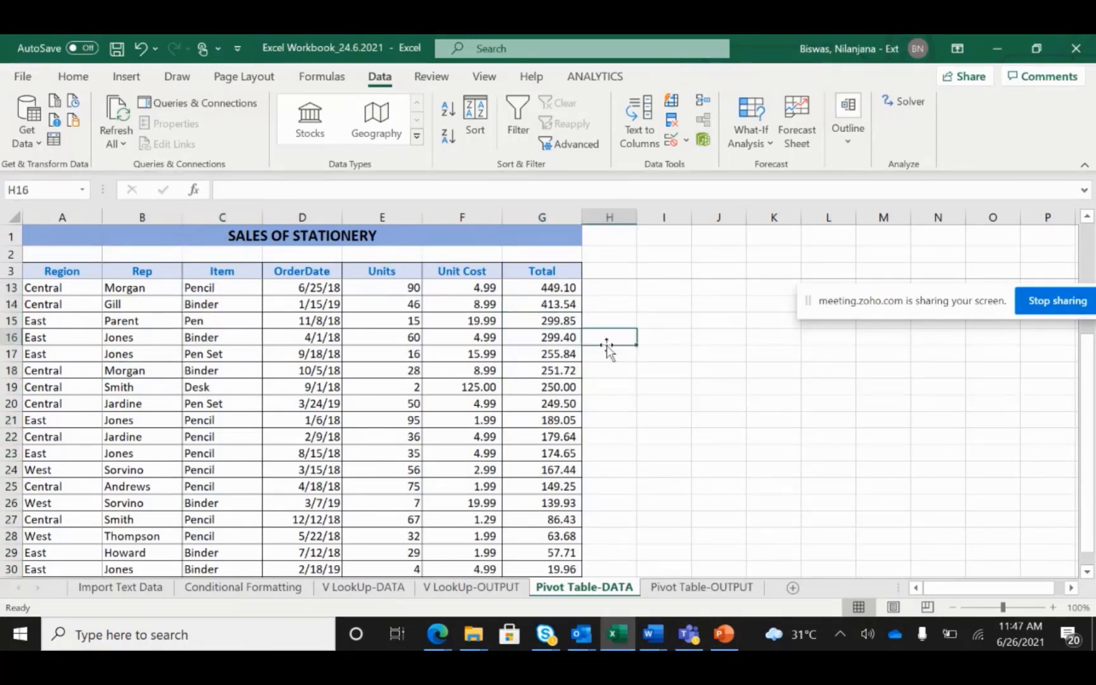
left_click(539, 335)
left_click(671, 334)
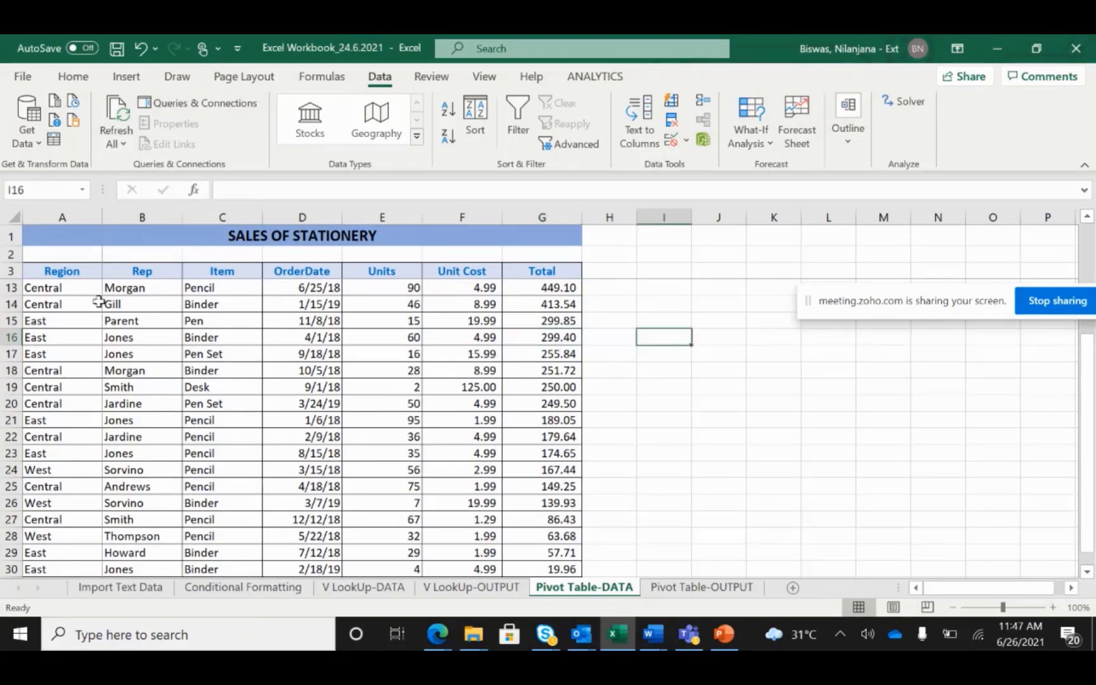
Step: Examine the Region entries in rows 13 to 16 together with the corresponding Total values
left_click_drag(85, 290, 85, 339)
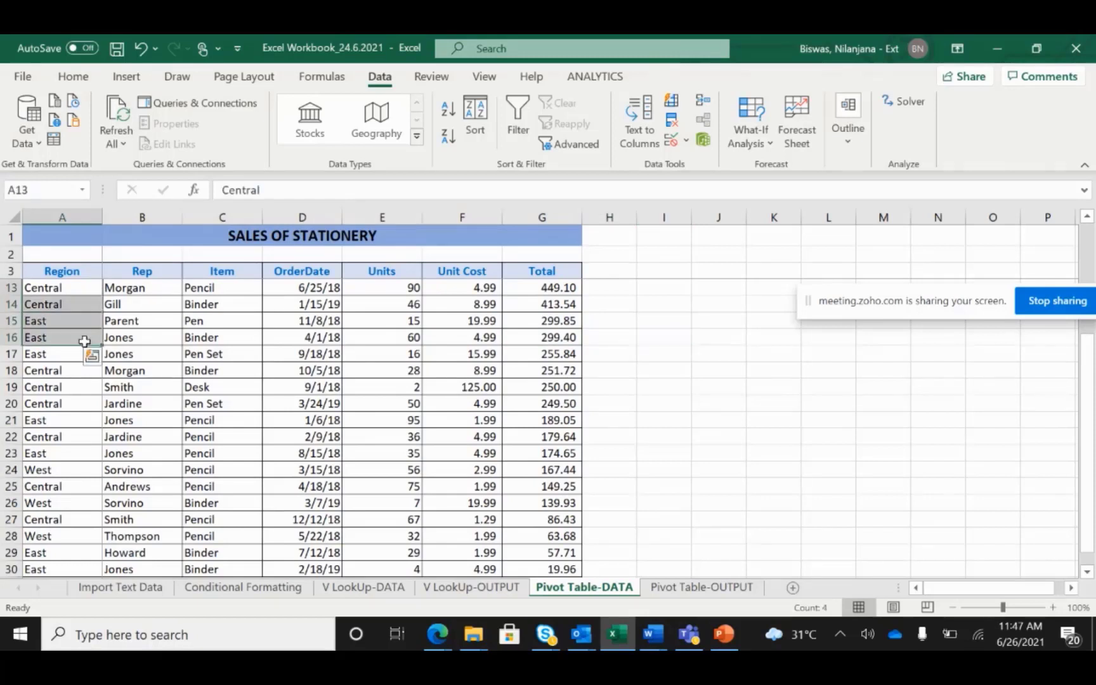
left_click(559, 406)
left_click(63, 286)
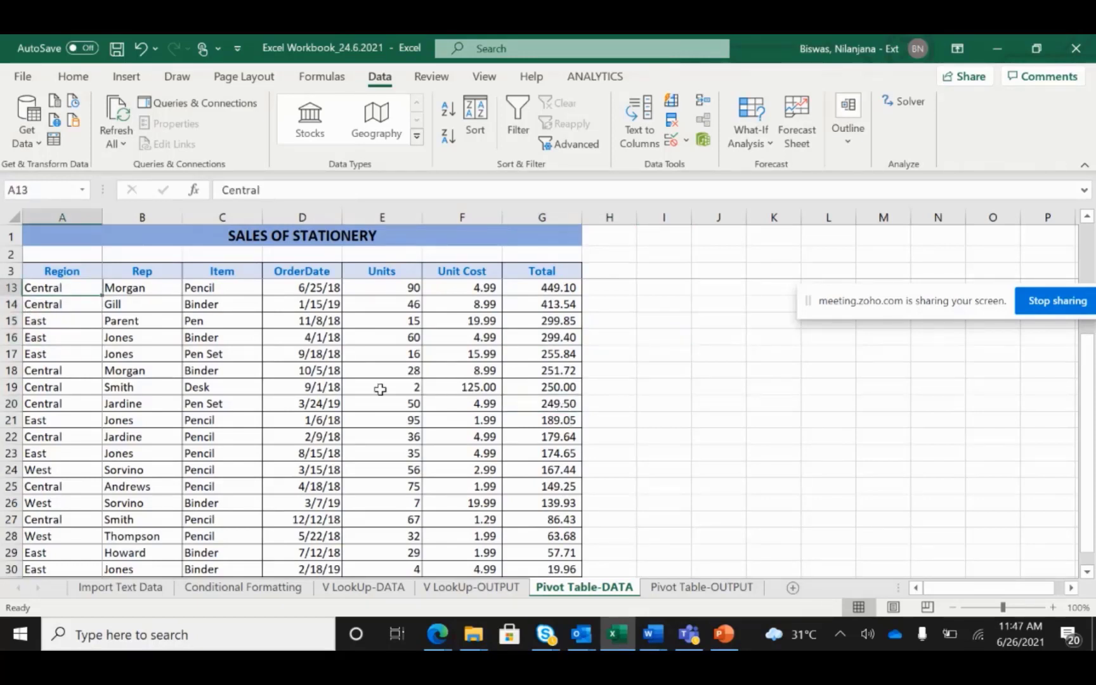
left_click(526, 341)
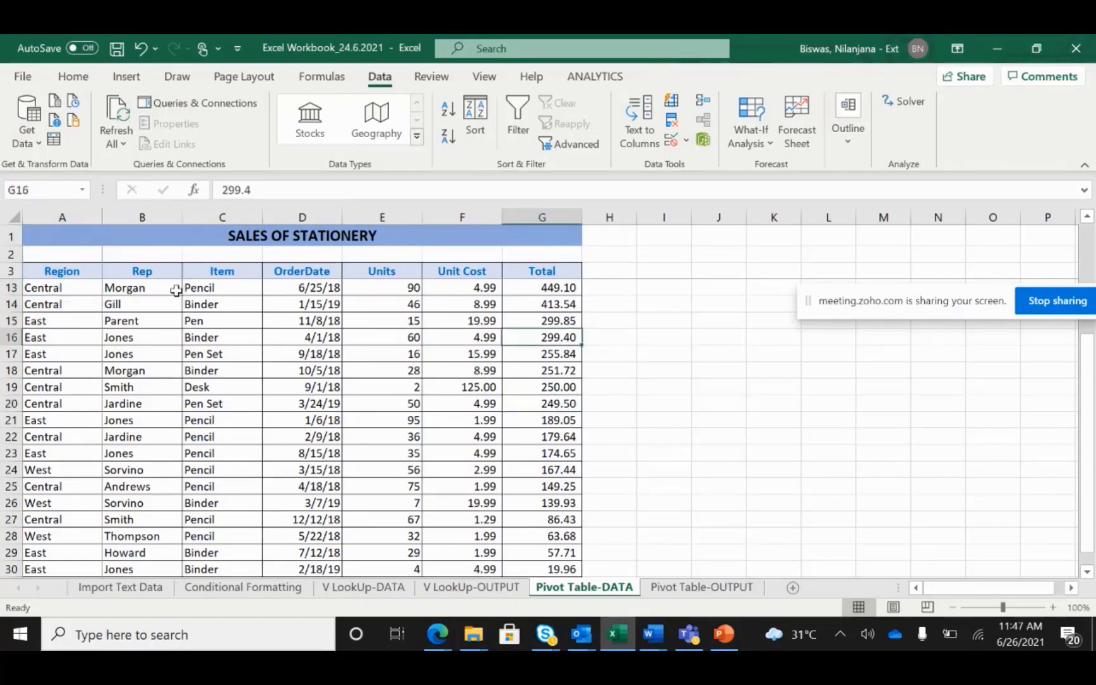
Step: Look over the Rep, OrderDate and Units entries in rows 13 to 19, and clear the selection
left_click_drag(177, 288, 179, 386)
left_click(318, 287)
left_click(388, 388)
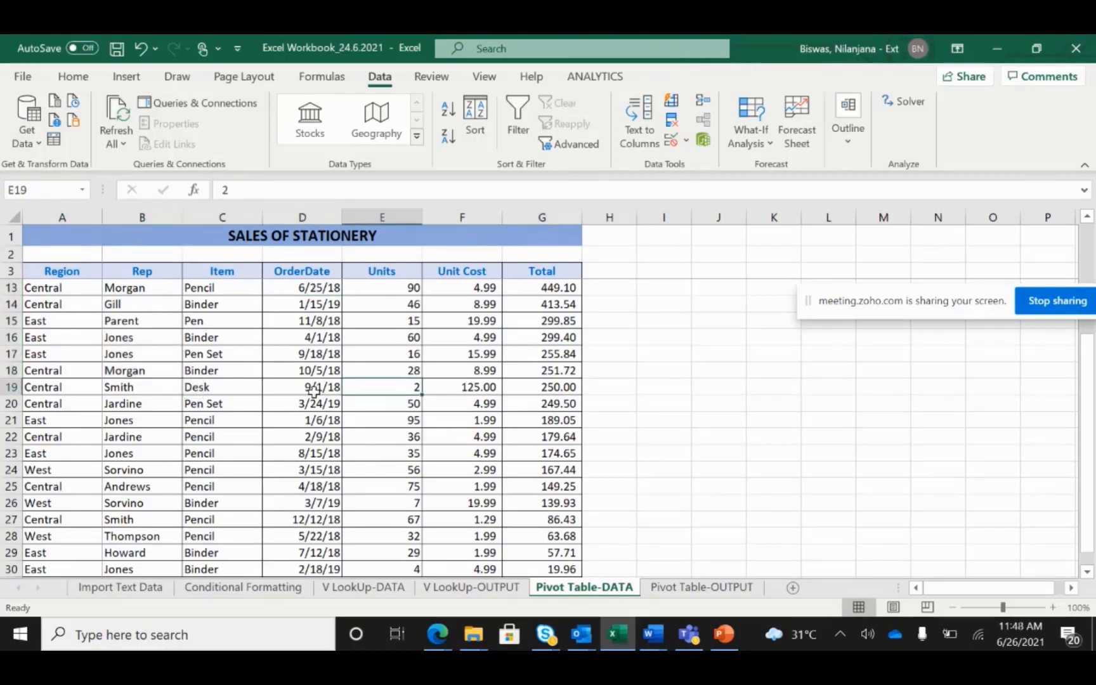
left_click(315, 390)
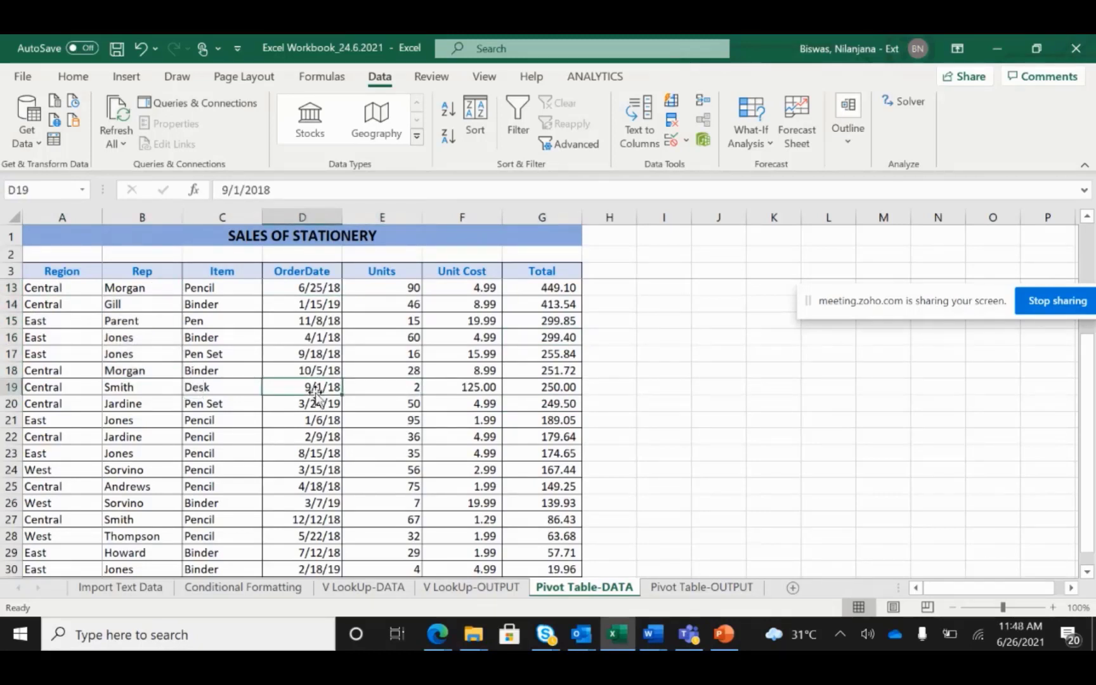
left_click(653, 413)
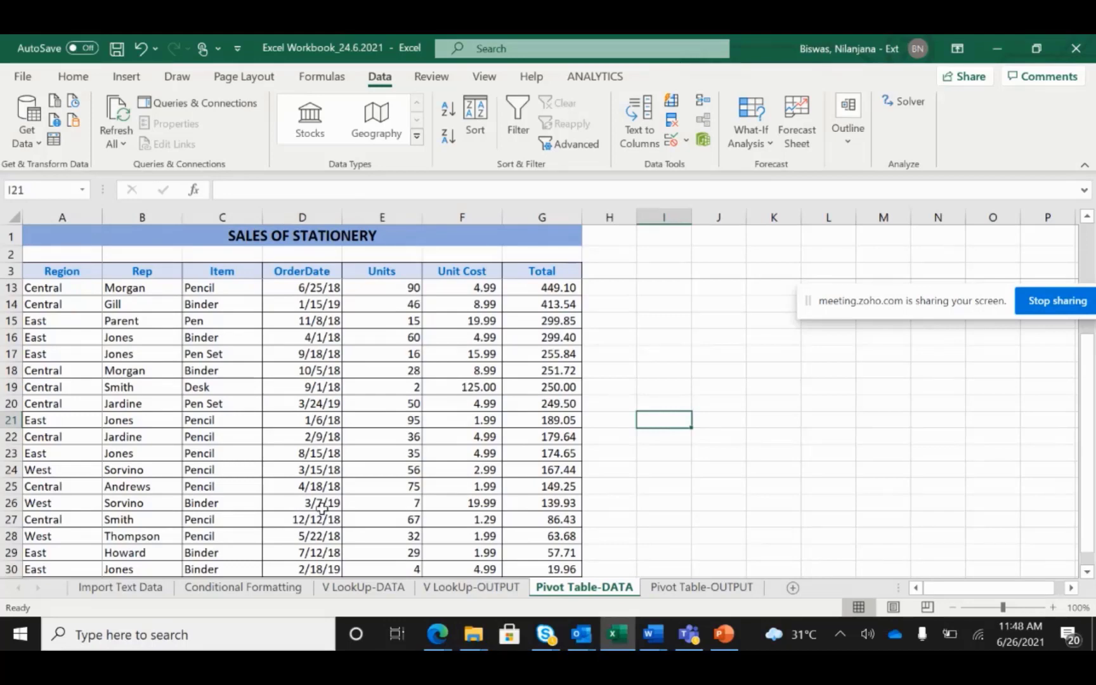
left_click(680, 470)
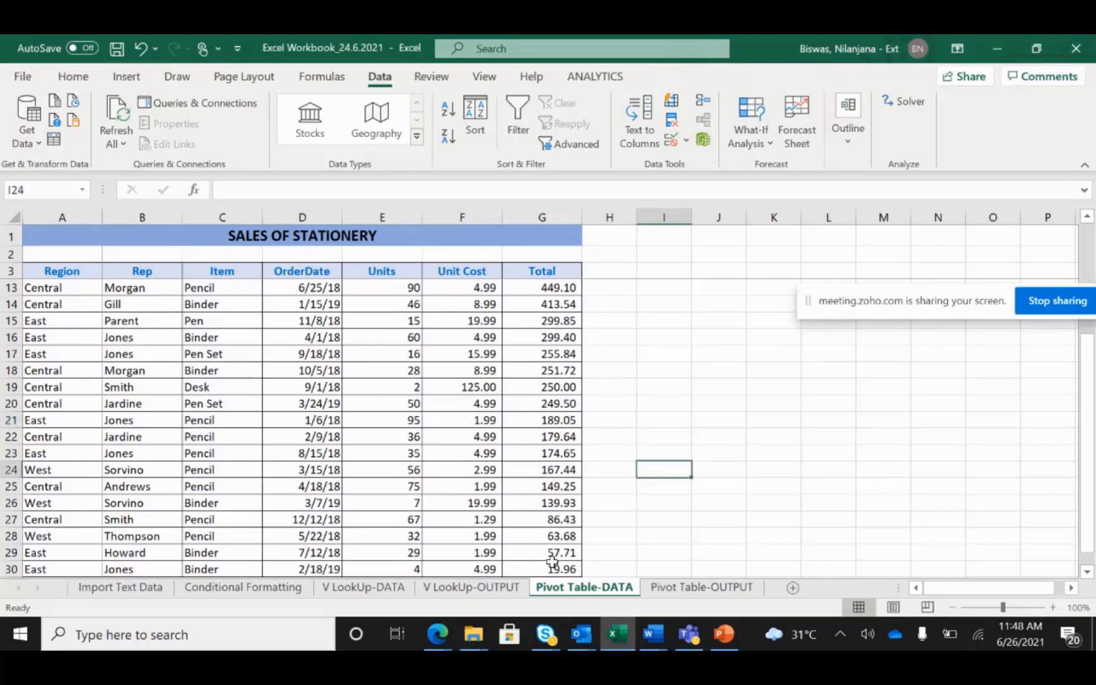
Step: Switch to the Zoho Meeting page in Edge to read the participants' chat replies, and return to the Excel workbook
left_click(445, 642)
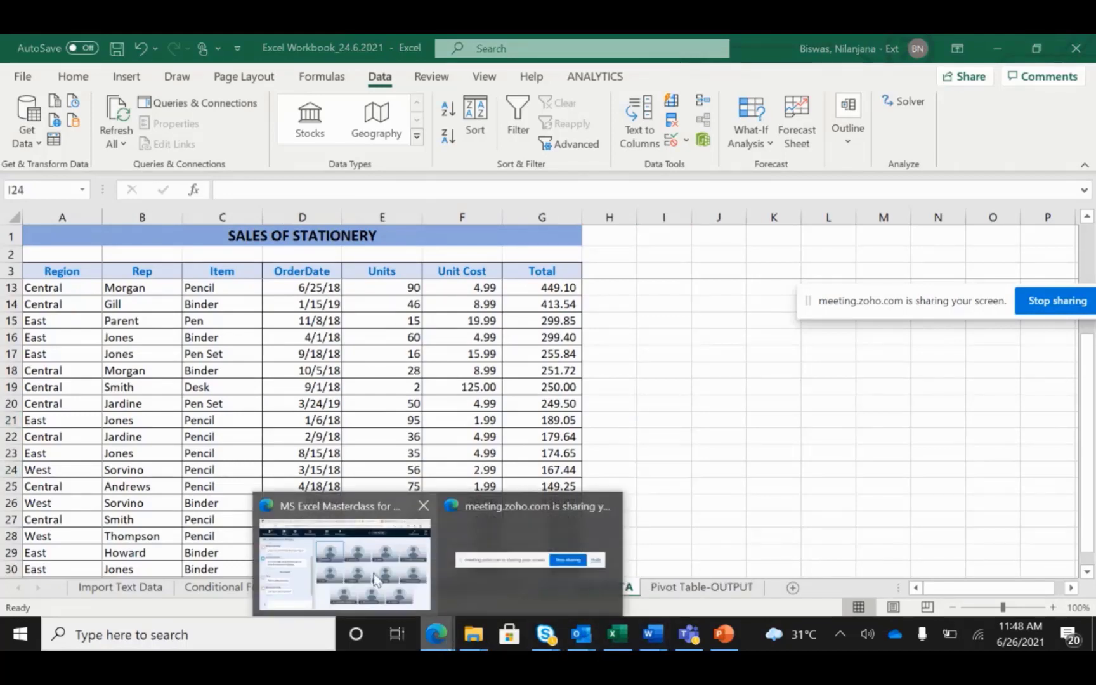
left_click(374, 576)
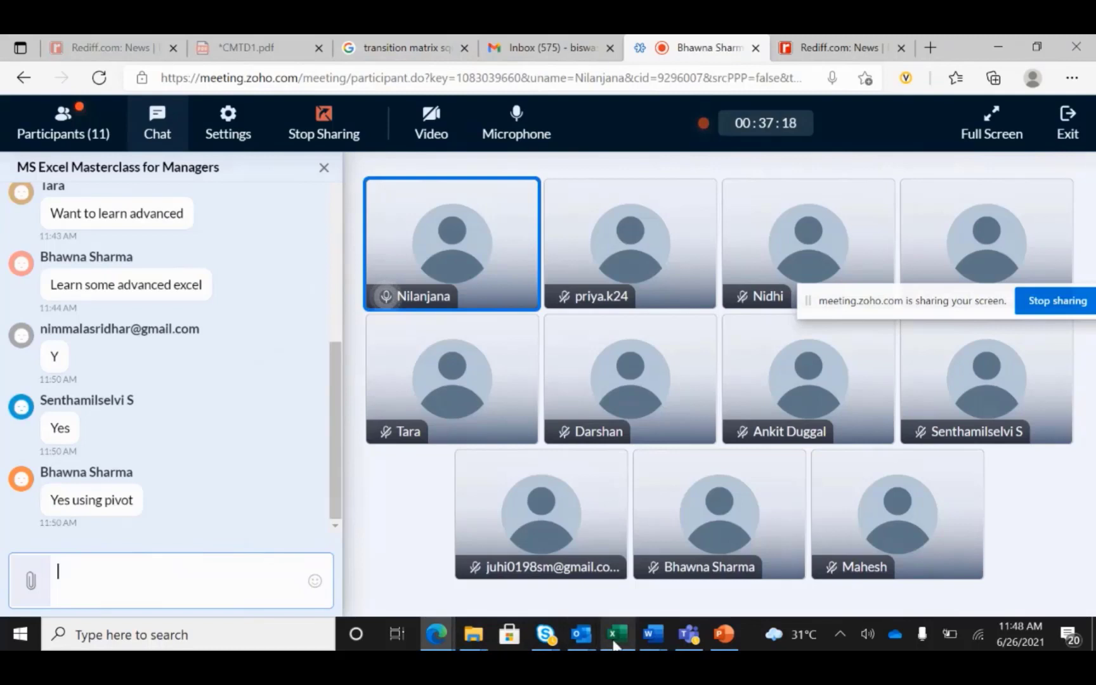
mouse_move(613, 643)
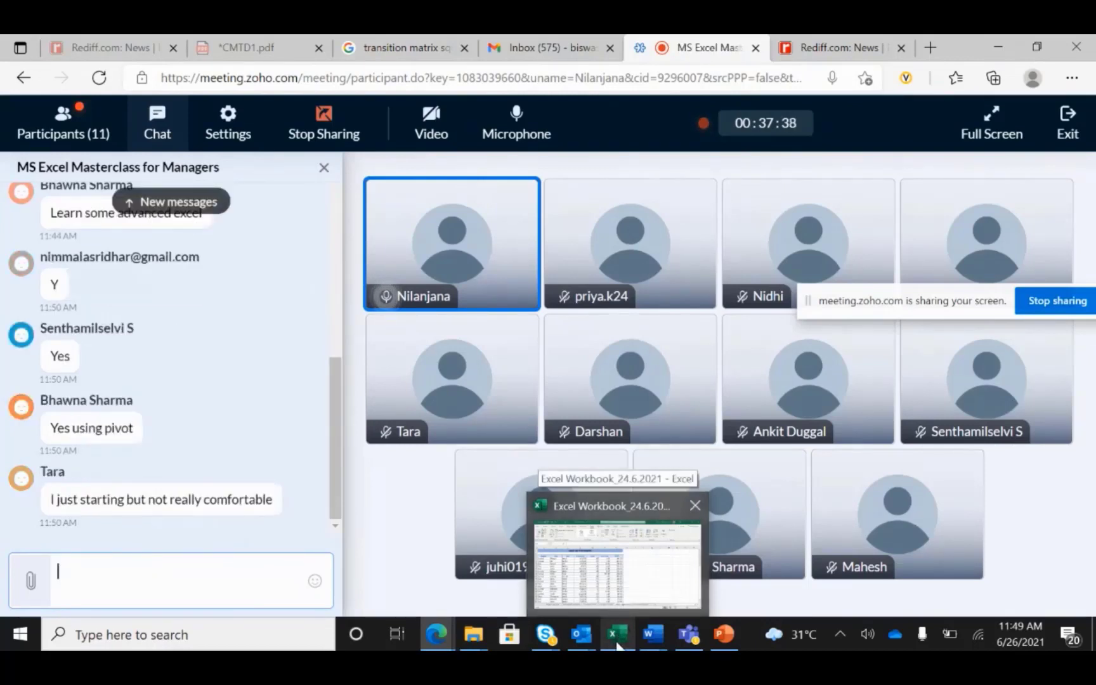
left_click(644, 588)
Step: Review the Units, Rep and Total columns of the sorted sales table without editing any cell
left_click(383, 390)
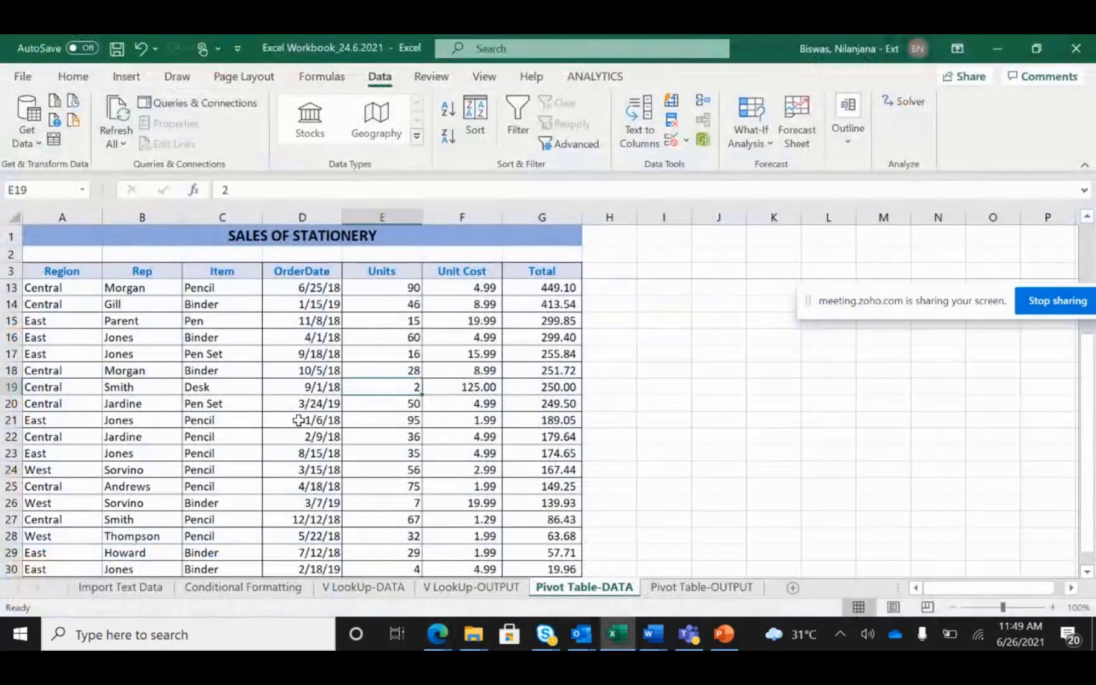
left_click(165, 334)
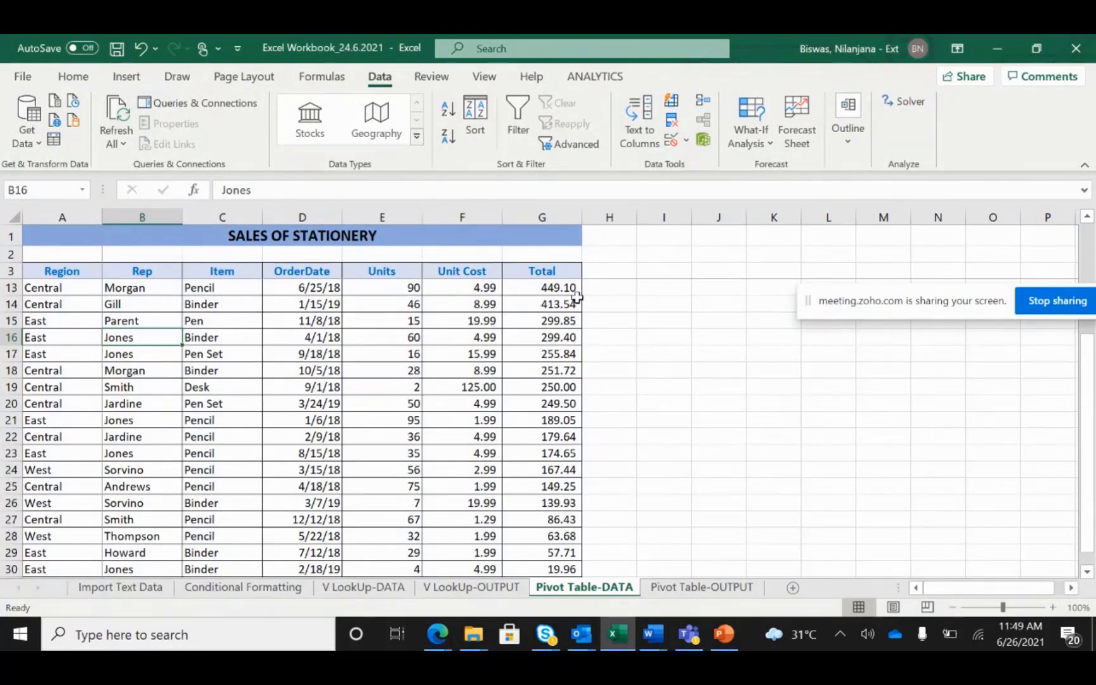
left_click(558, 281)
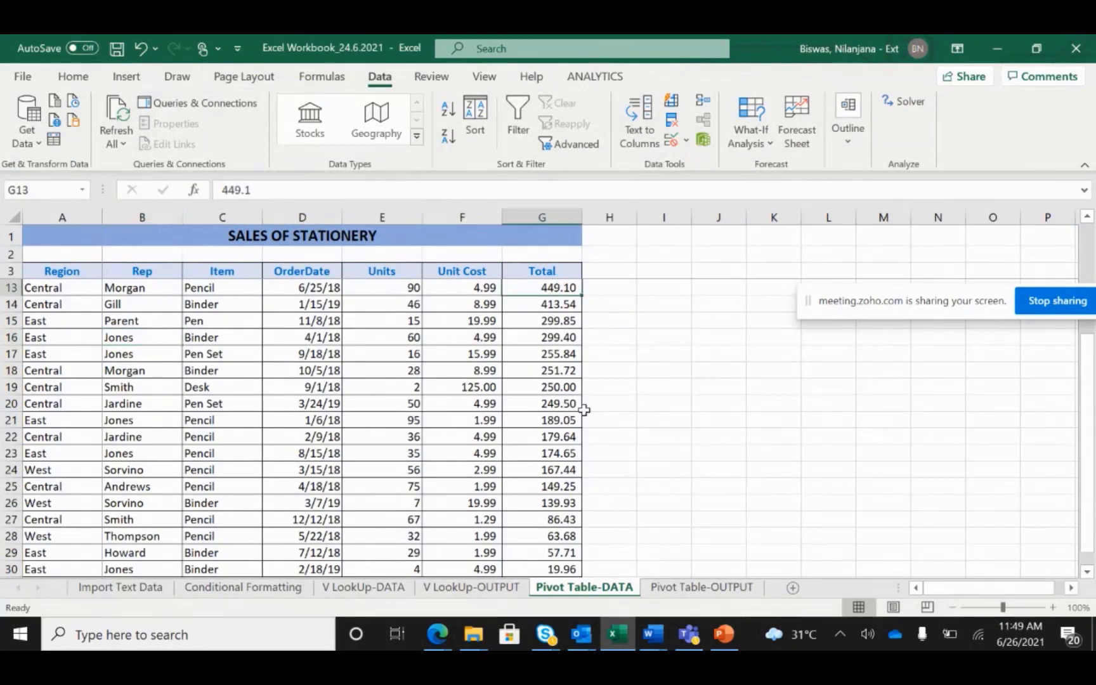
left_click(586, 418)
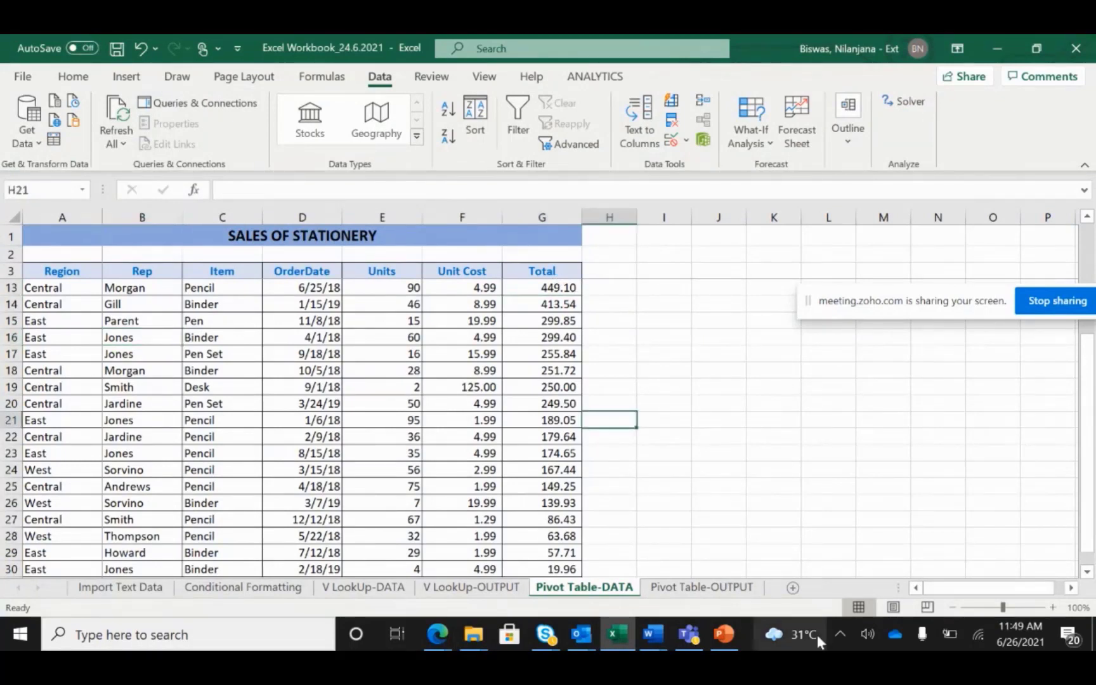
left_click(545, 287)
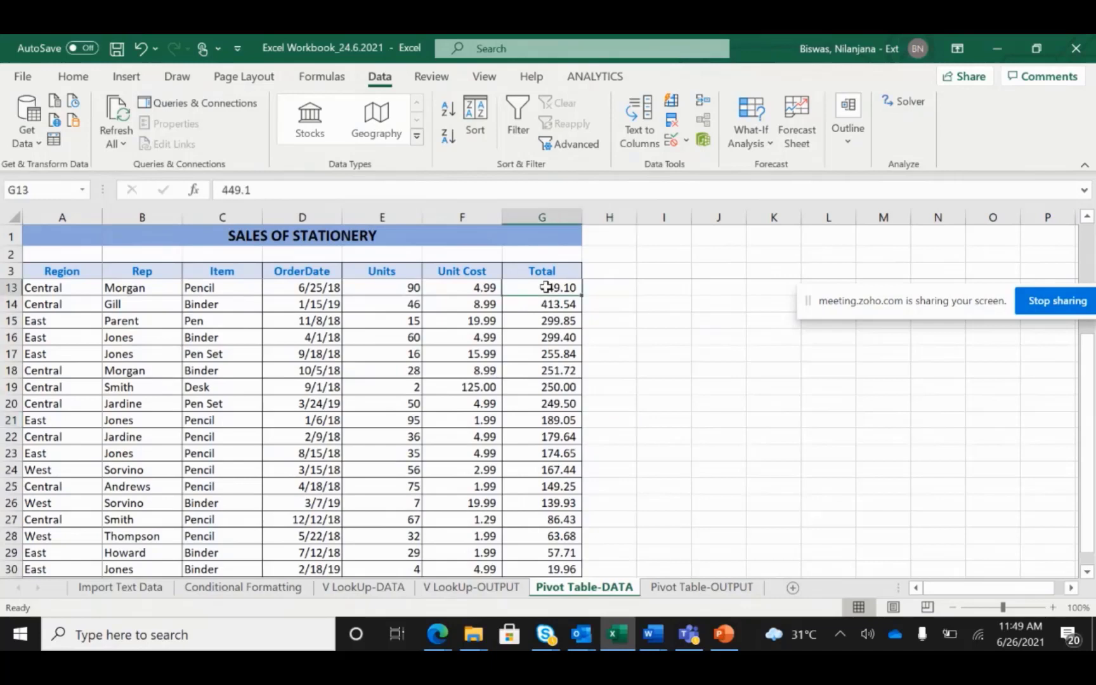
Step: Create a PivotTable from the whole stationery sales range A3:G30 and place it on a new worksheet
left_click(50, 271)
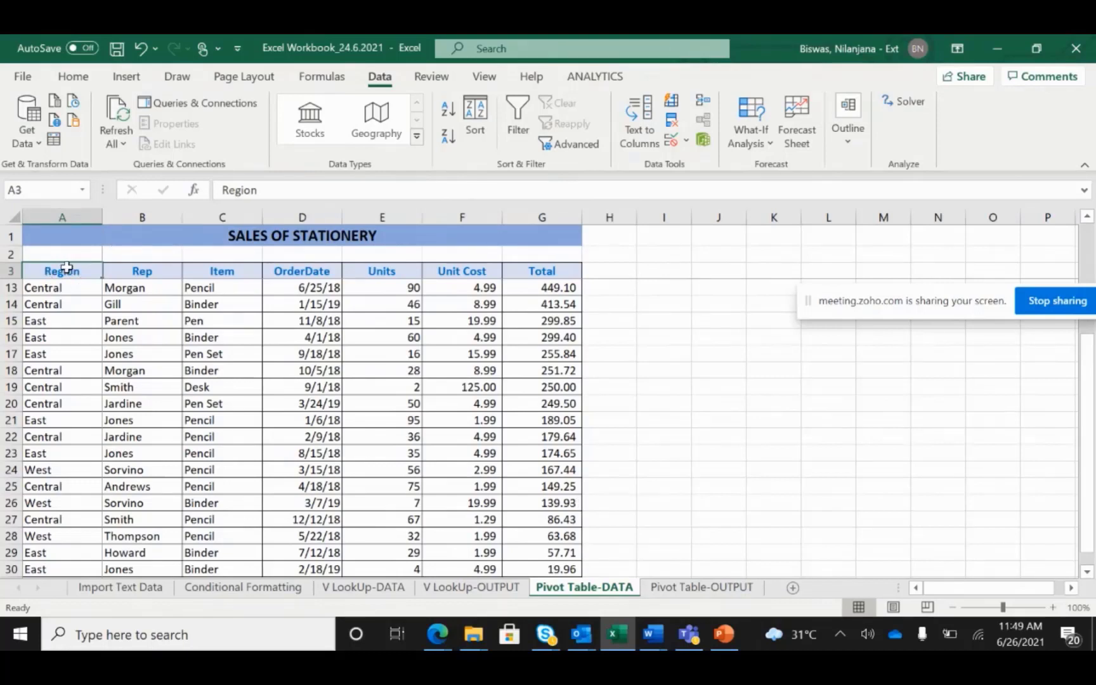
key("ctrl+shift+Right")
key("ctrl+shift+Down")
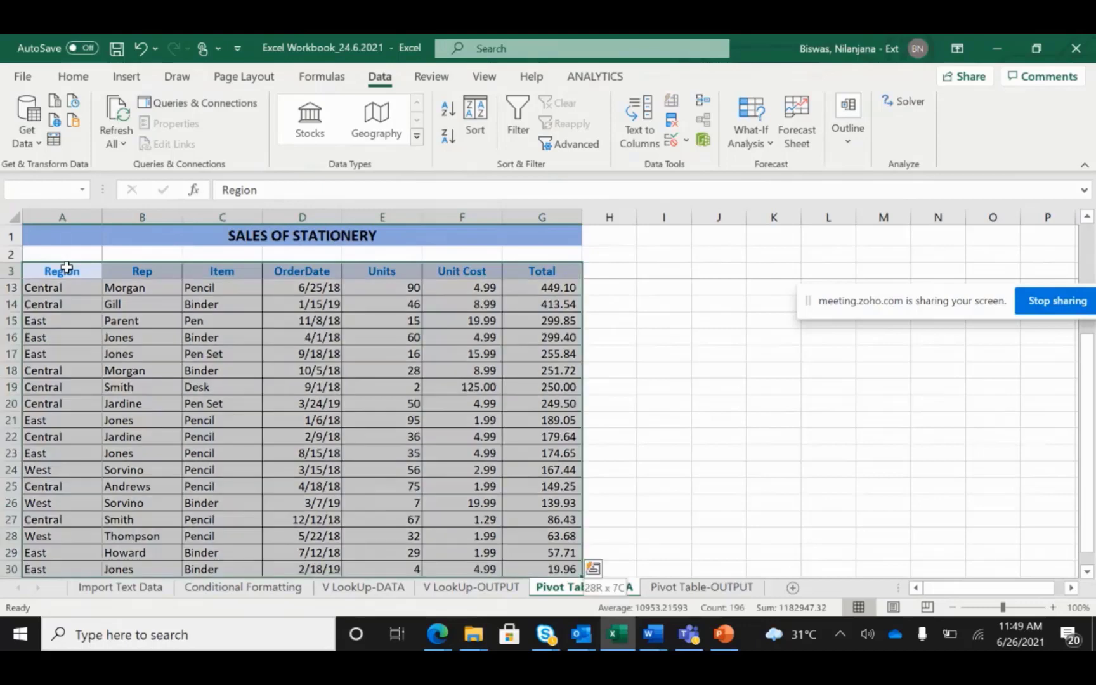
left_click(128, 78)
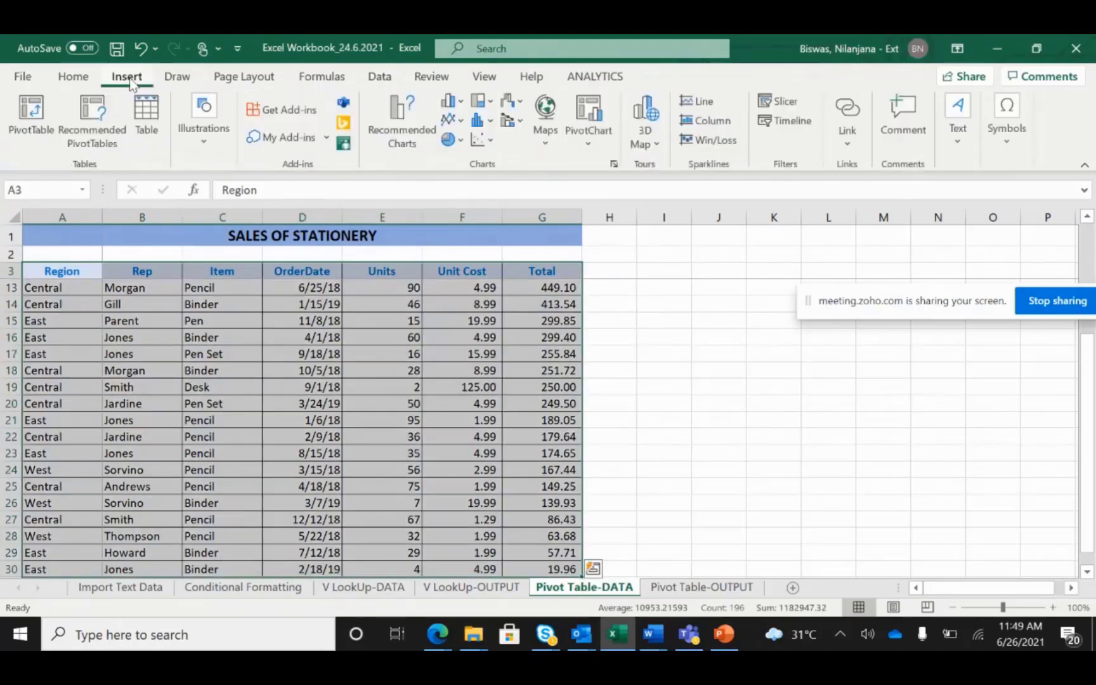
left_click(33, 115)
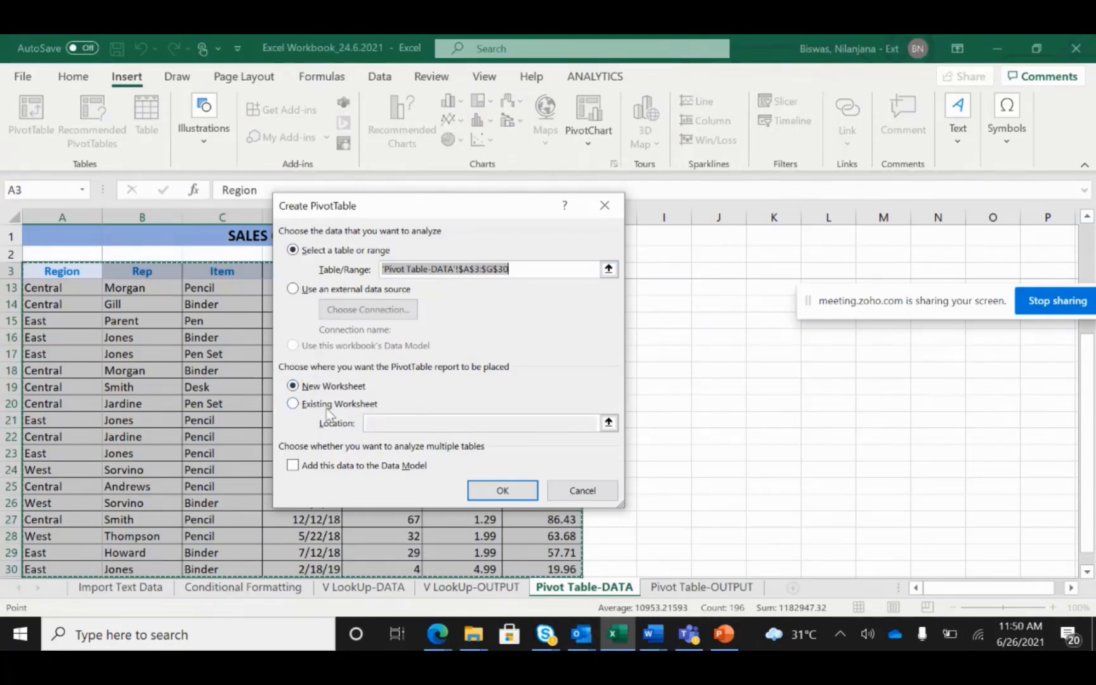
left_click(293, 404)
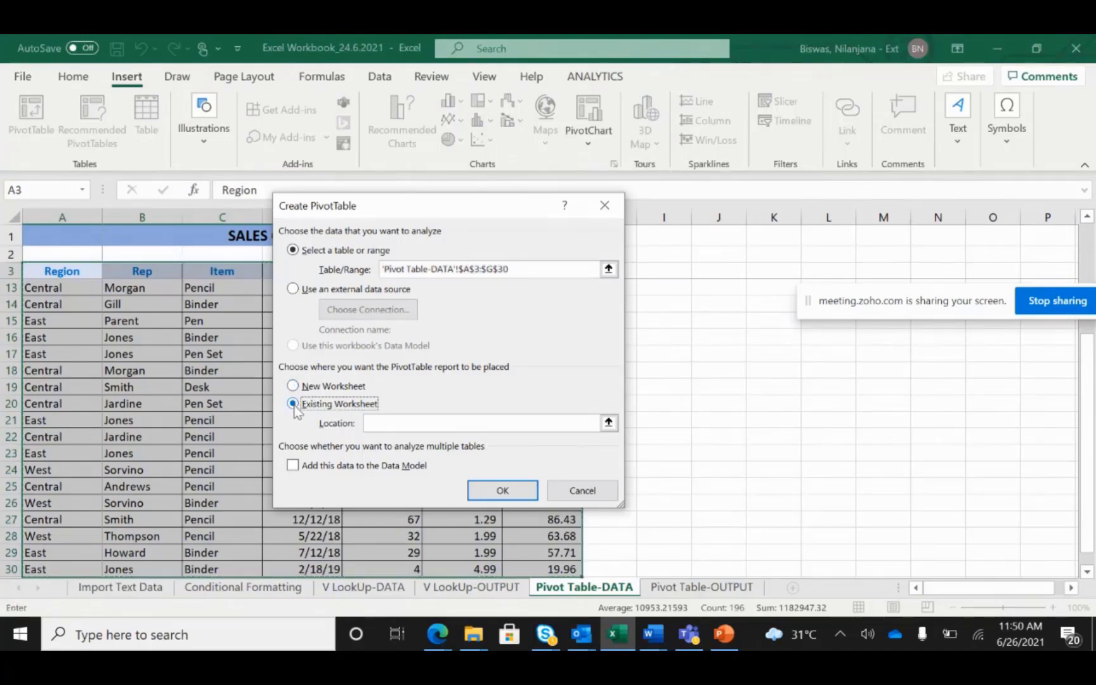
left_click(770, 282)
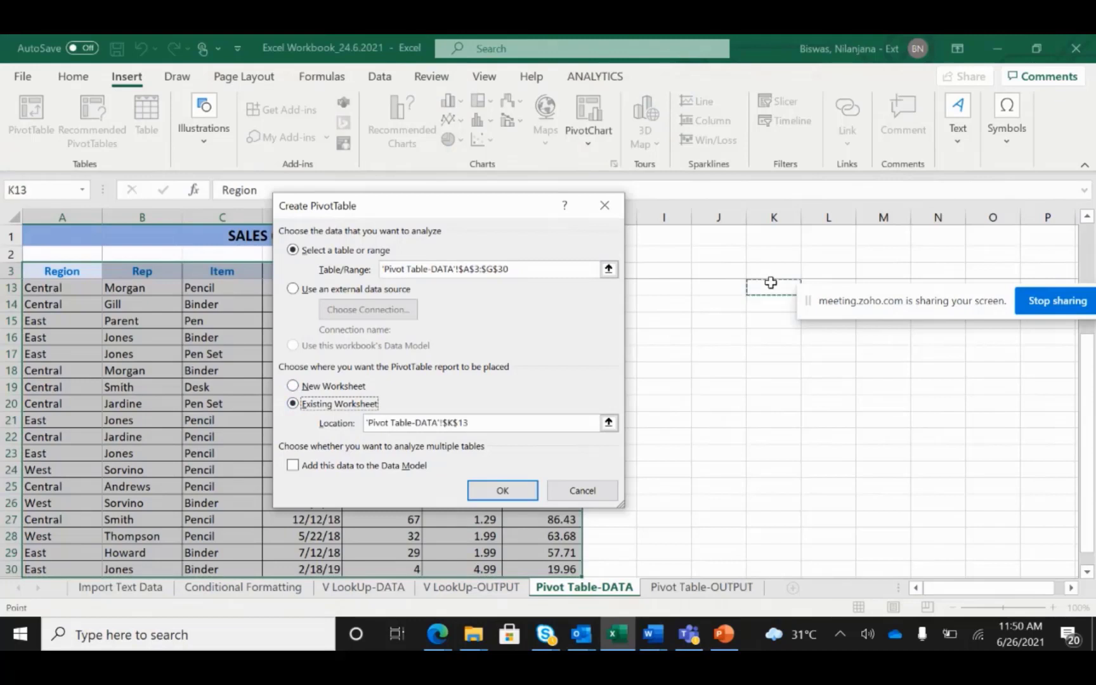
left_click(293, 386)
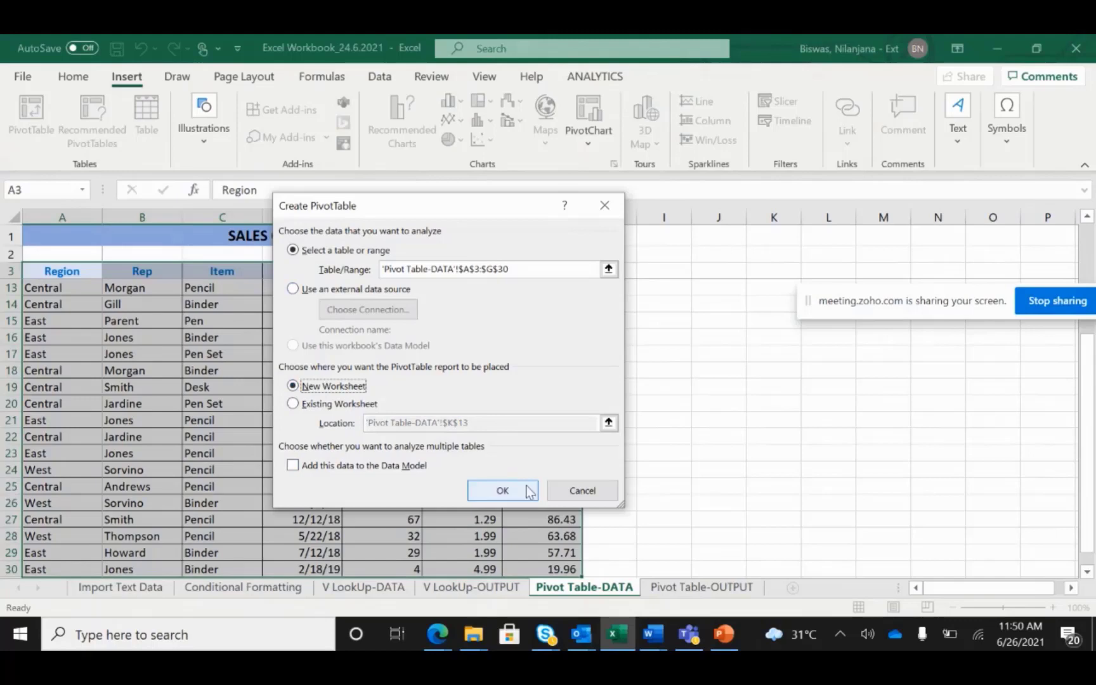
left_click(503, 490)
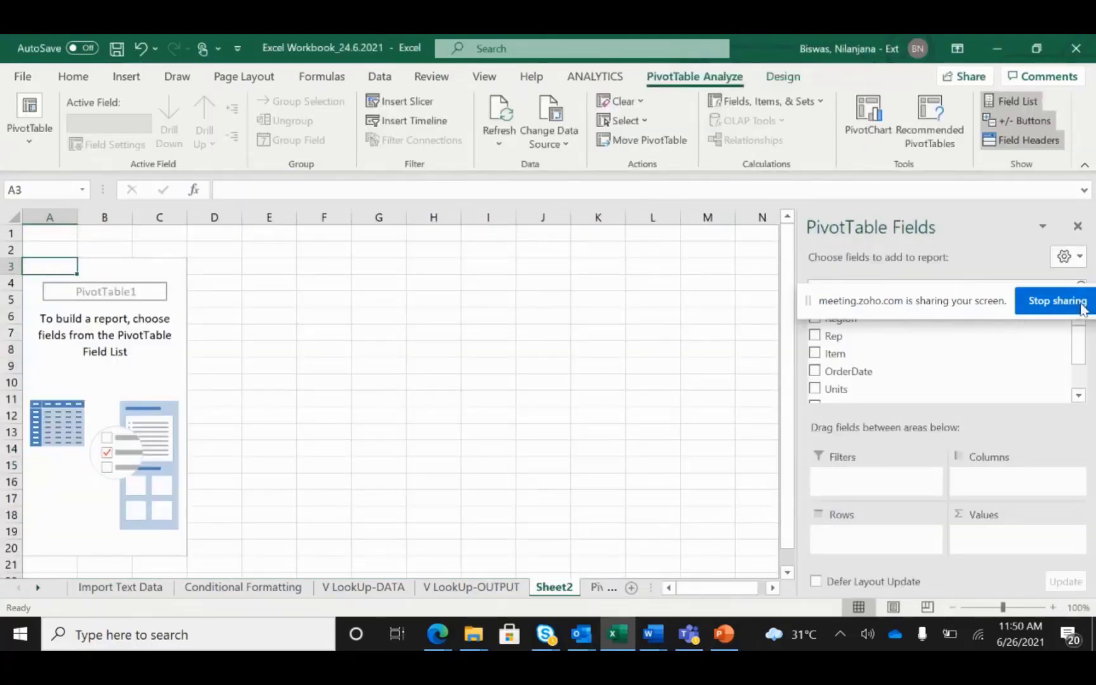
Step: Move the screen-sharing notice clear of the PivotTable field list and look through the available fields
left_click_drag(1004, 296, 566, 98)
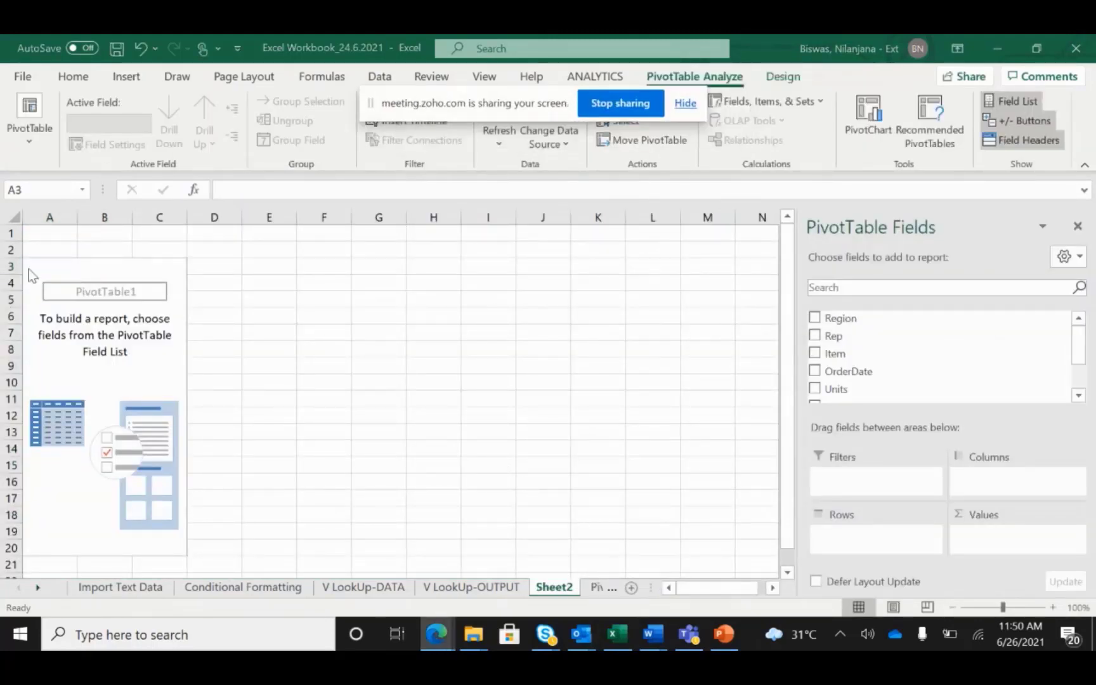
left_click(63, 272)
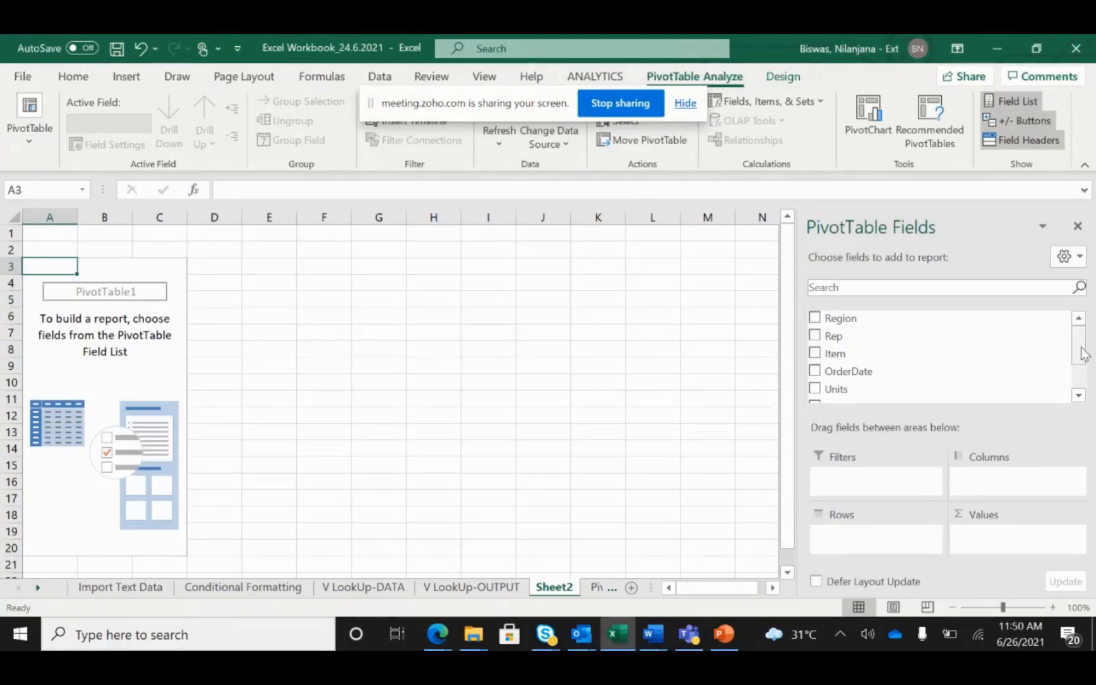
left_click_drag(1083, 353, 1083, 308)
Step: Glance at the V LookUp sheets, return to Sheet2 and add the Region field to the PivotTable rows
left_click(471, 586)
left_click(553, 586)
left_click(370, 587)
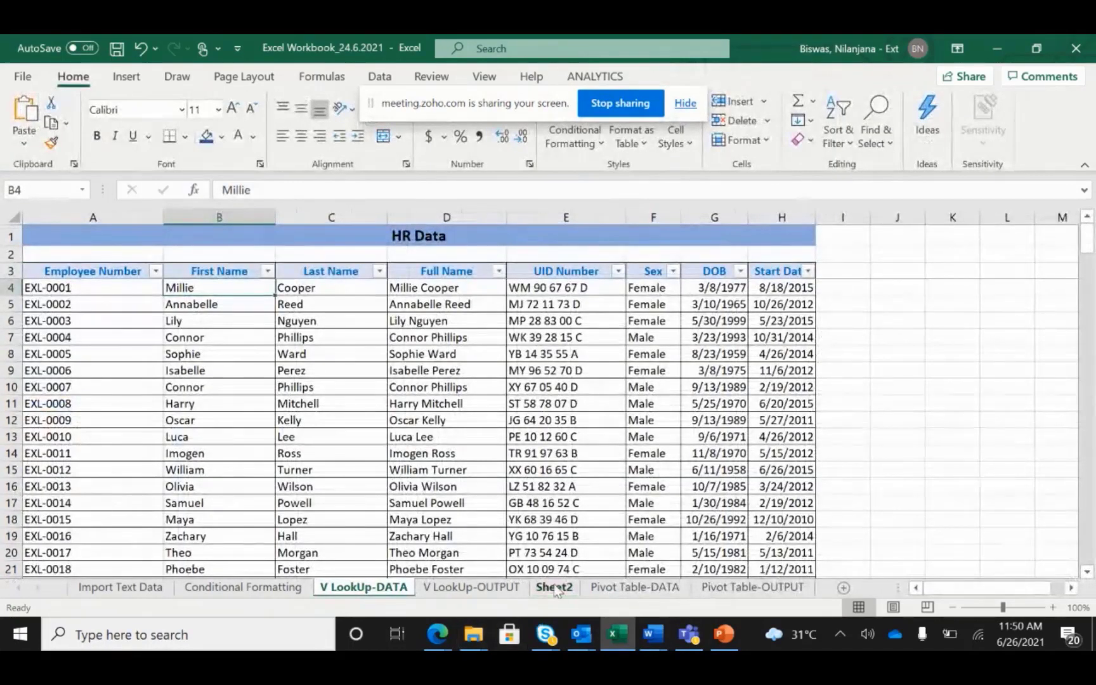
left_click(554, 587)
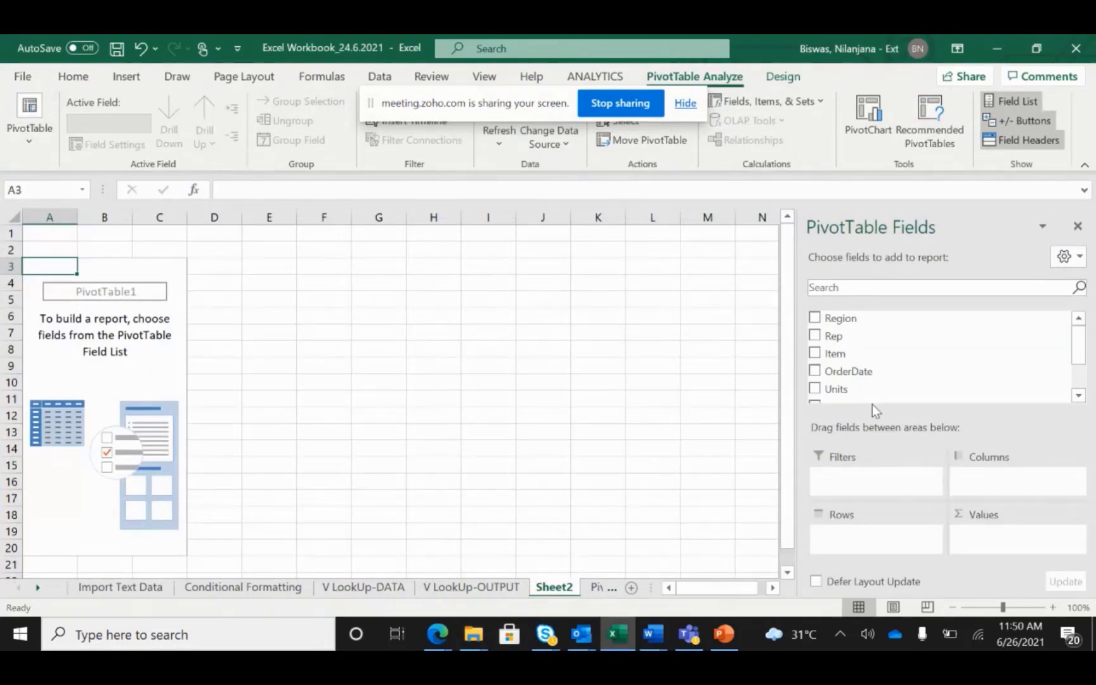
left_click(815, 318)
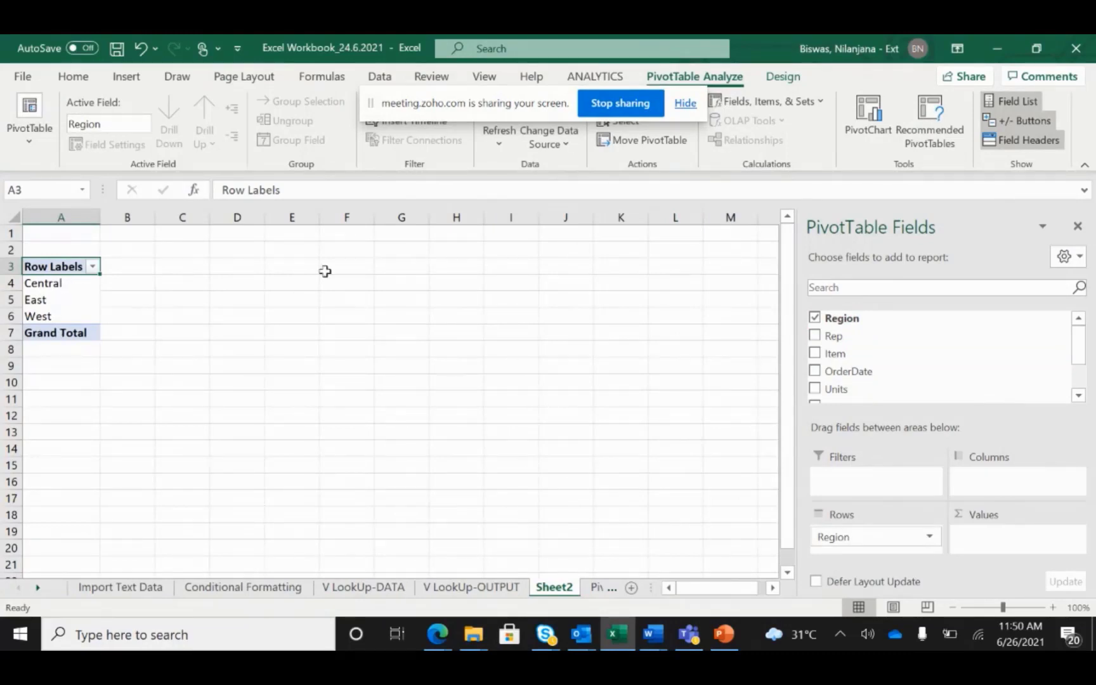
Step: Check the count of Region entries from A13 down to row 30 on the Pivot Table-DATA sheet, and clear the selection
left_click(608, 374)
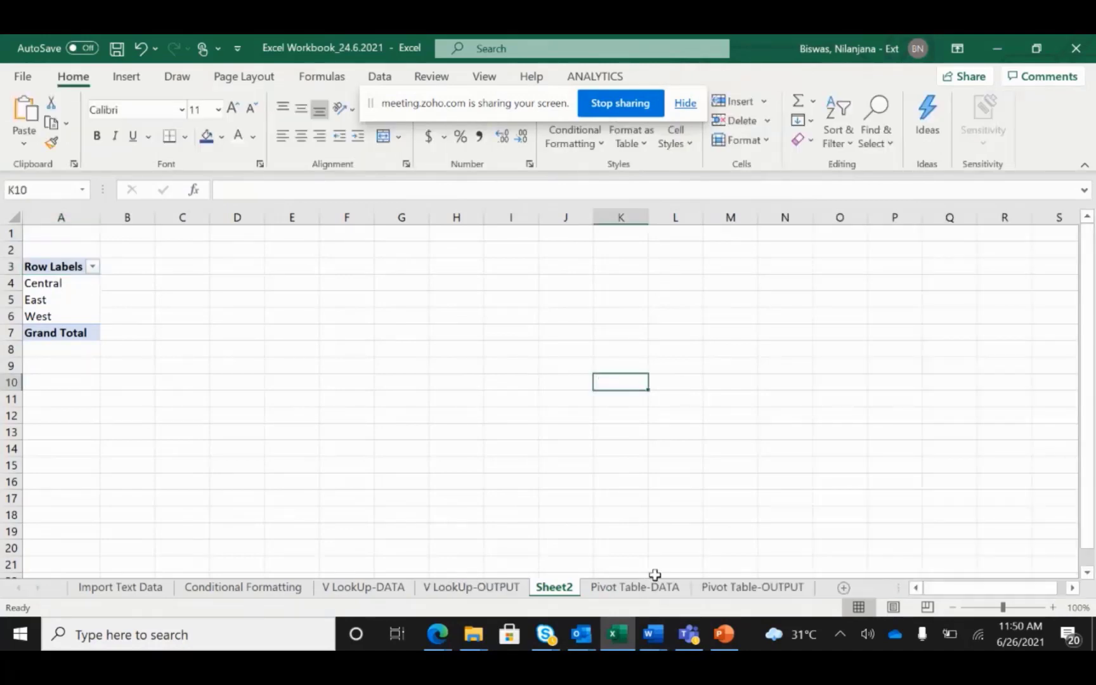
left_click(651, 588)
left_click(72, 291)
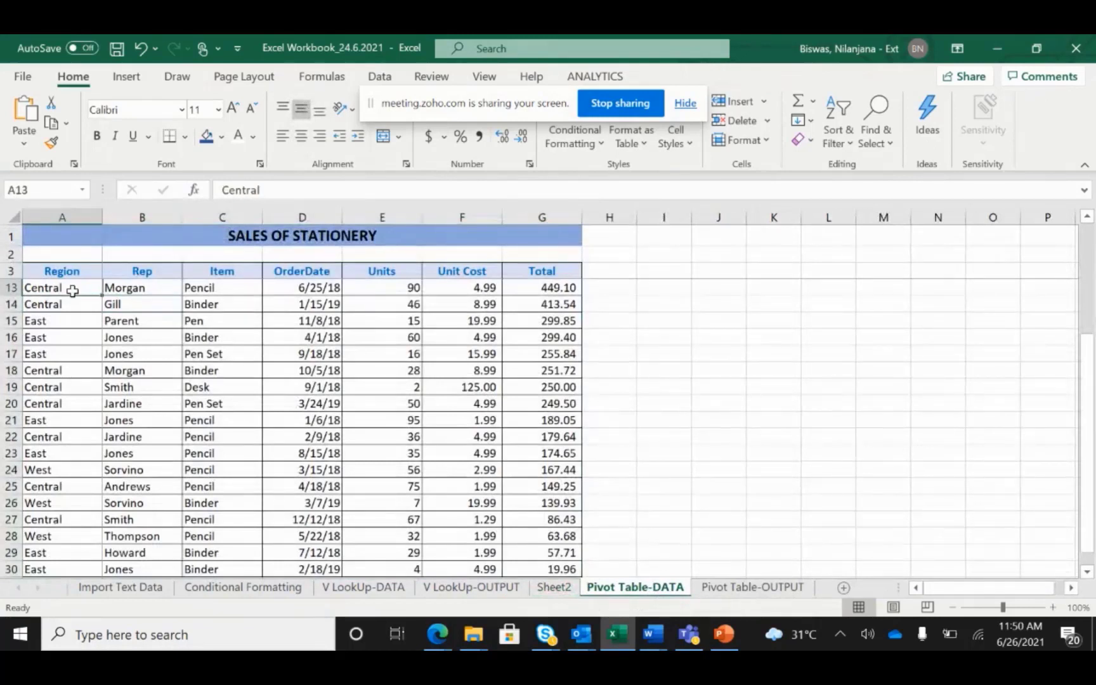
key("ctrl+shift+Down")
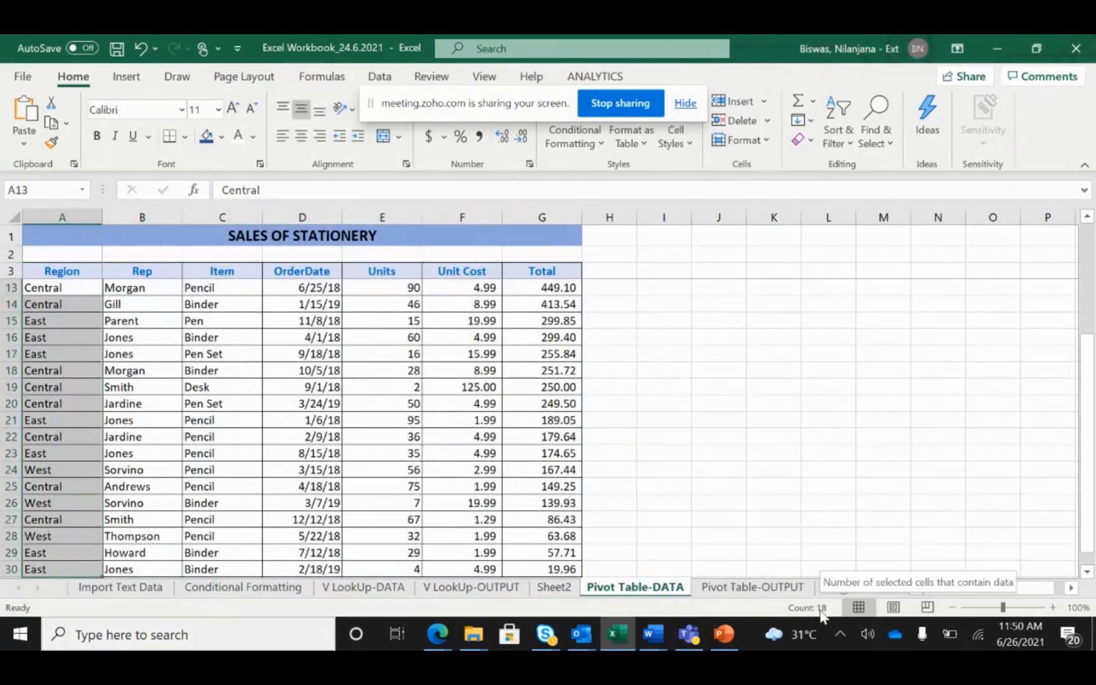
left_click(616, 471)
Step: Look over the Region, Rep, Item, OrderDate, Units and Unit Cost columns of the sales table, starting from its first rows
left_click_drag(1086, 419, 1084, 306)
left_click(325, 336)
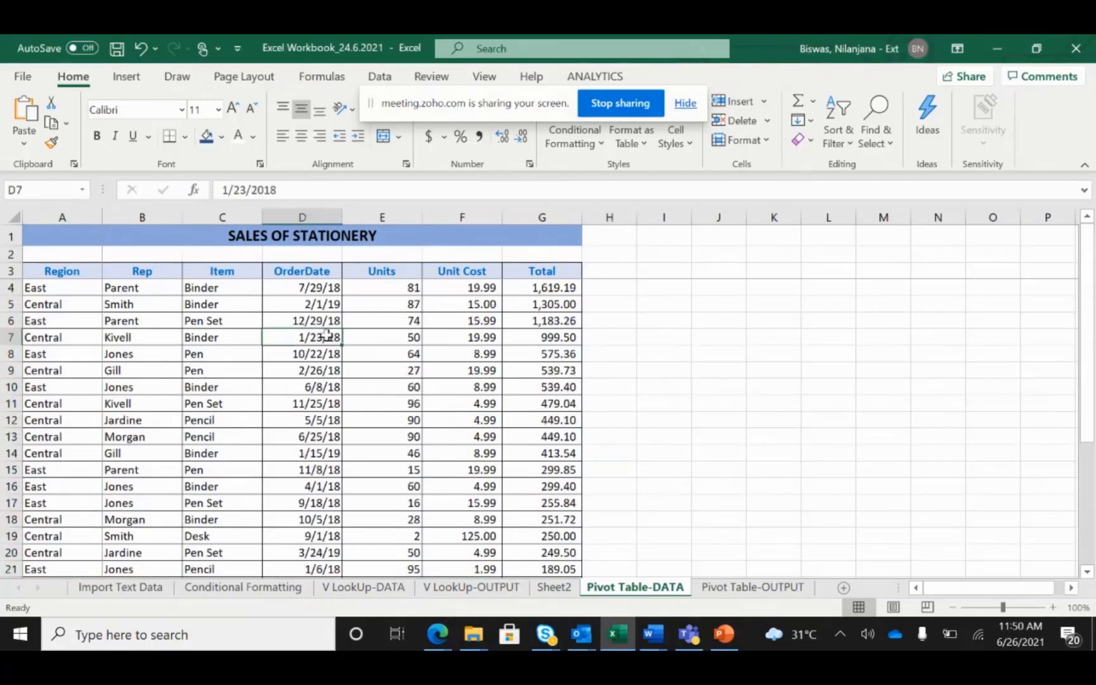
left_click(415, 307)
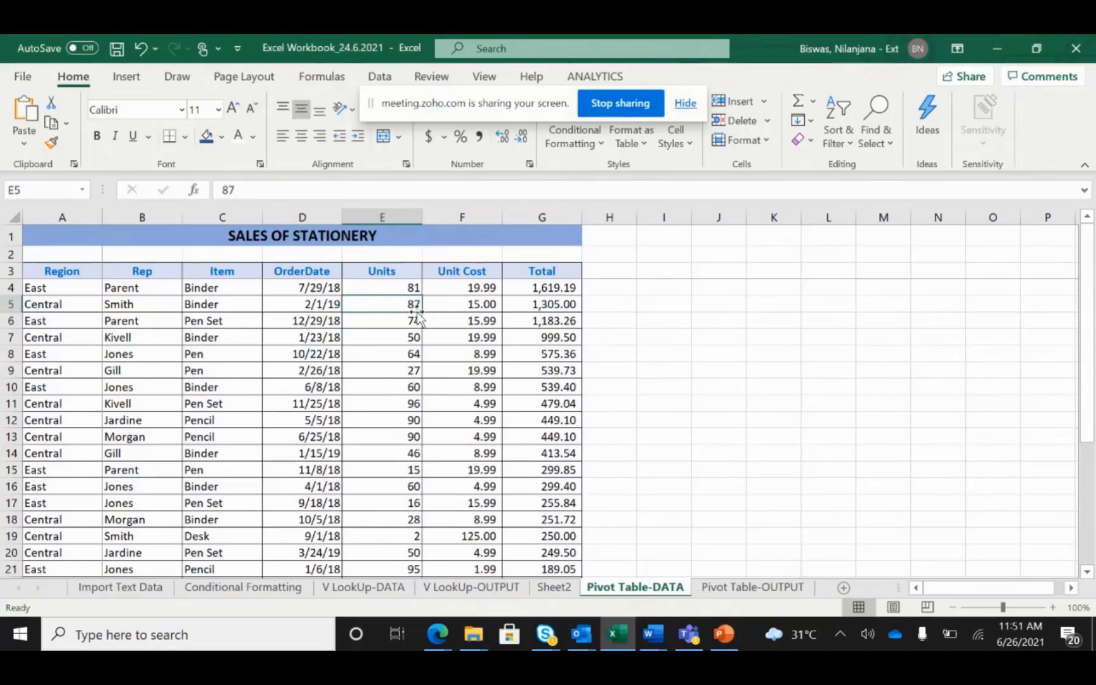
left_click(437, 409)
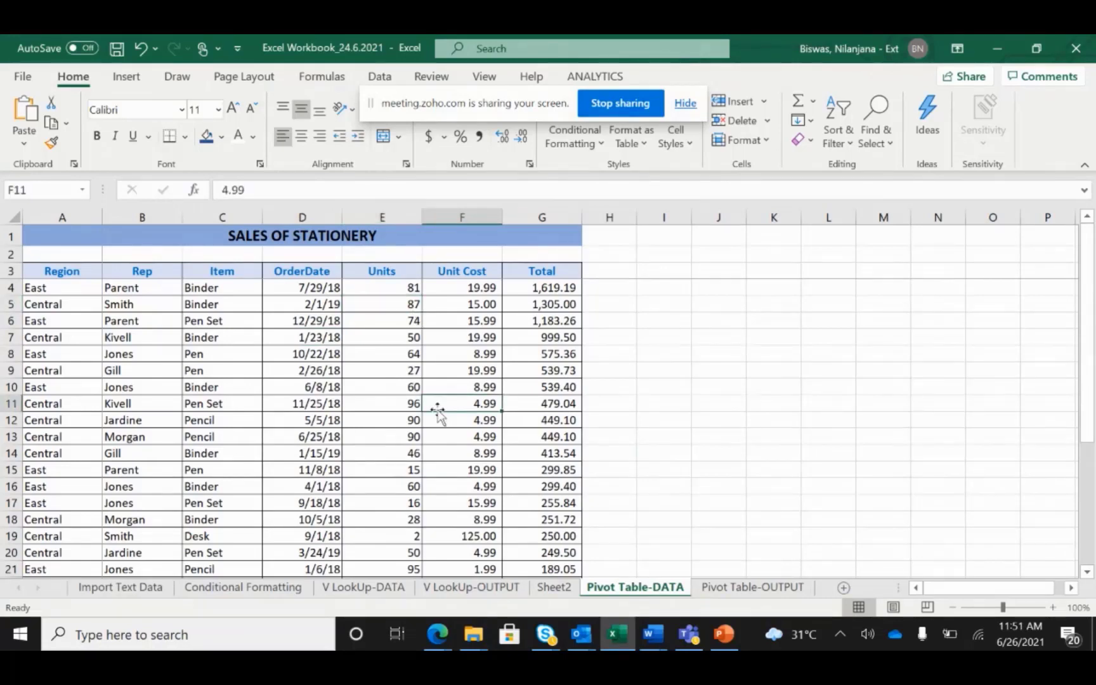
left_click(80, 288)
left_click(93, 383)
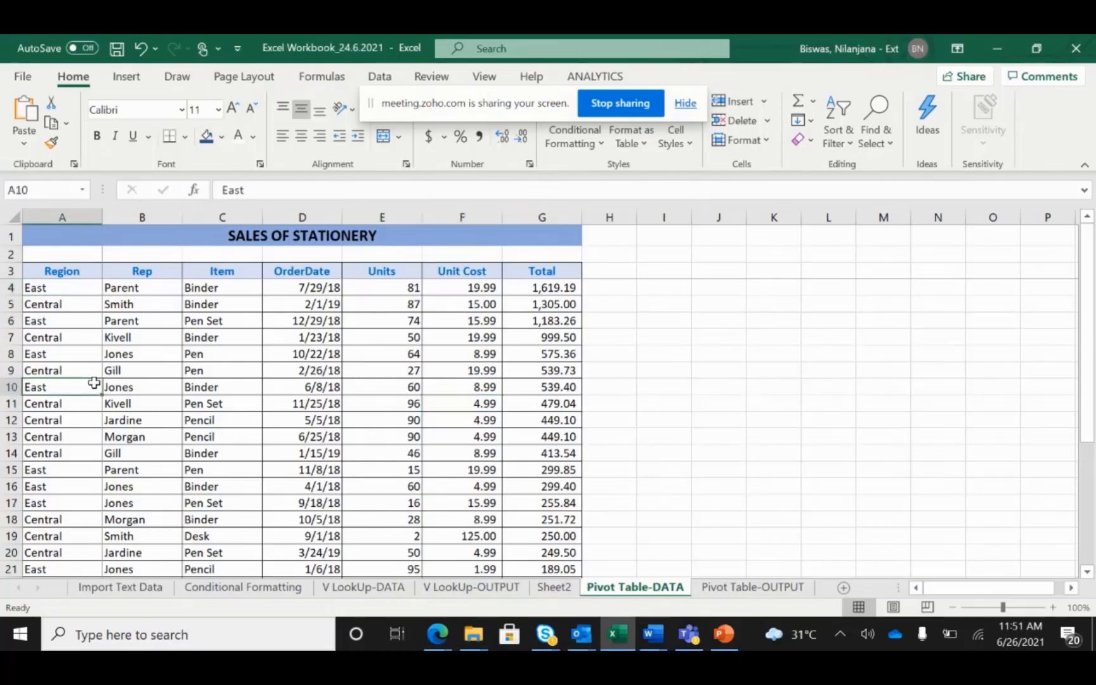
left_click(174, 338)
left_click(226, 321)
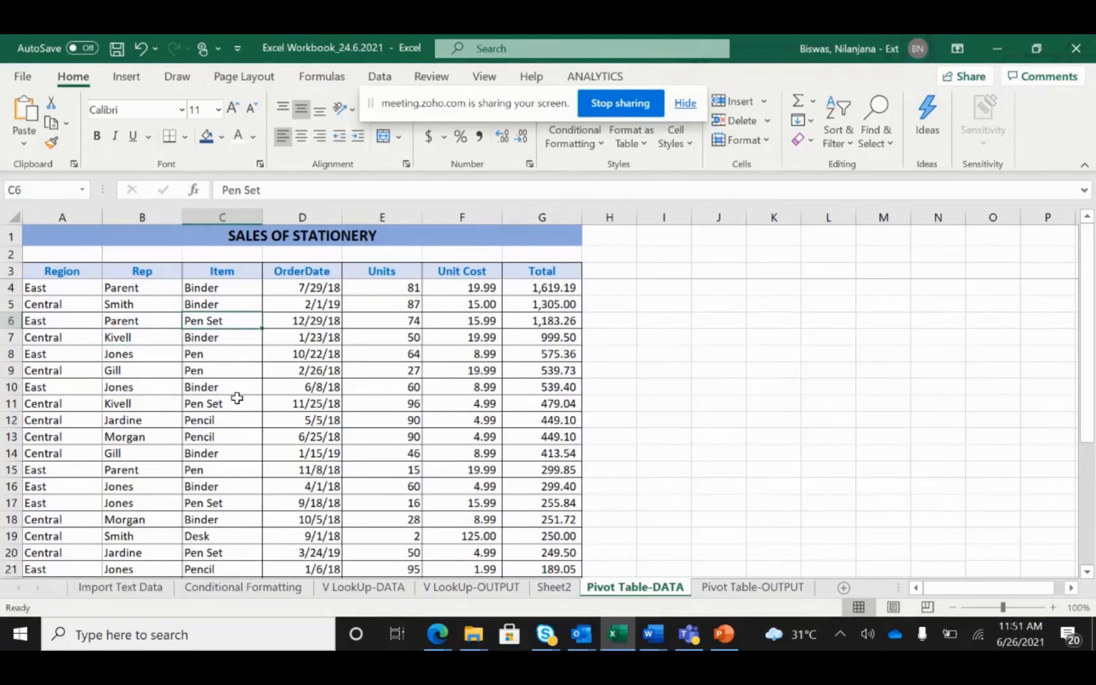
left_click(233, 484)
left_click(223, 271)
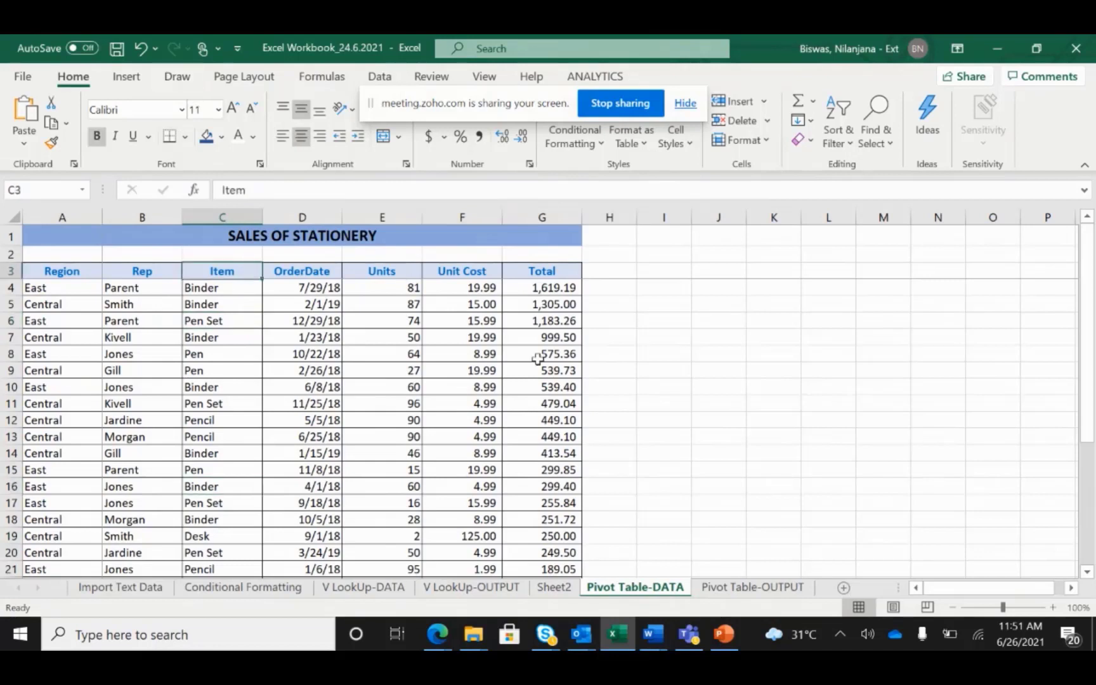
left_click(394, 423)
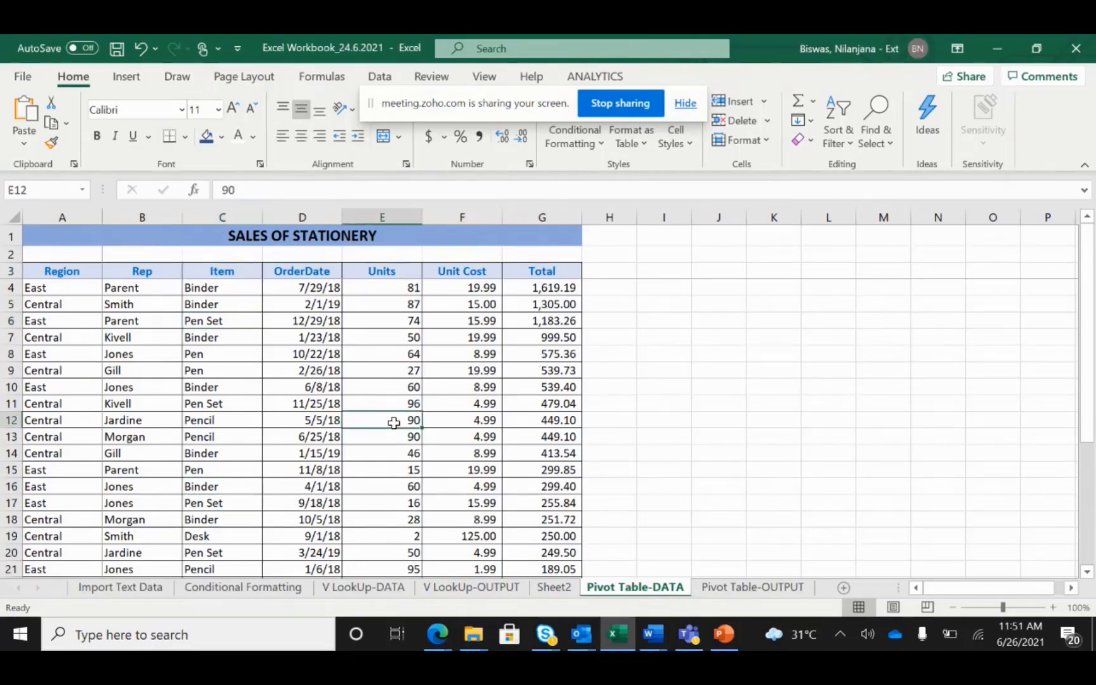
Step: Add the Total field as summed values to the Region PivotTable on Sheet2
left_click(552, 588)
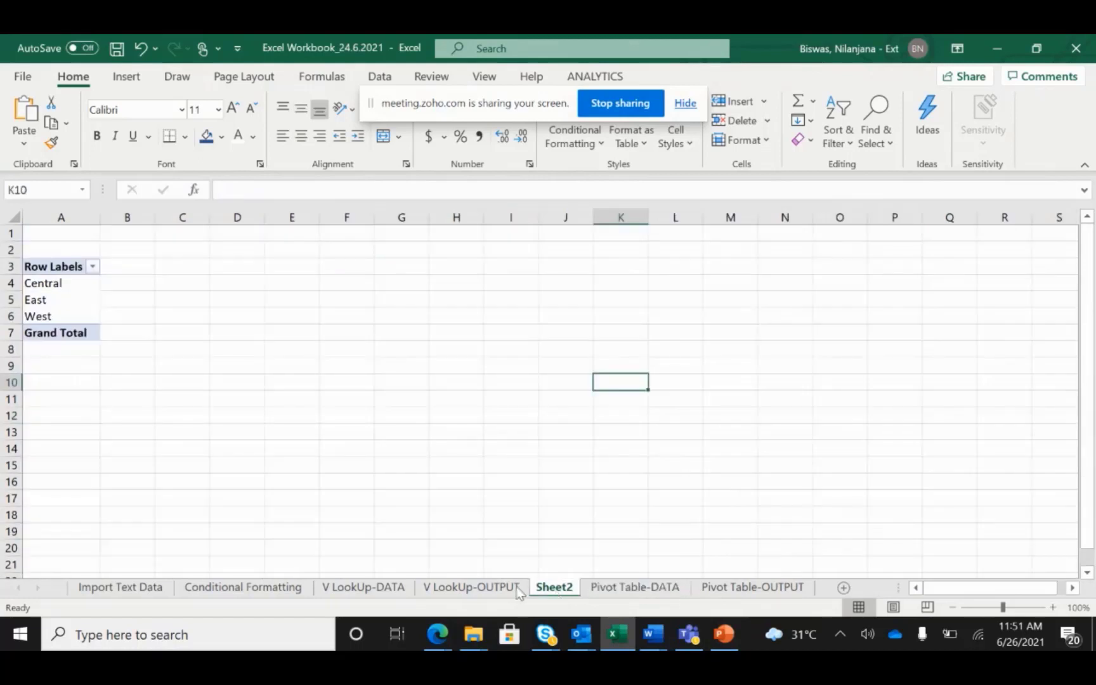
left_click(63, 286)
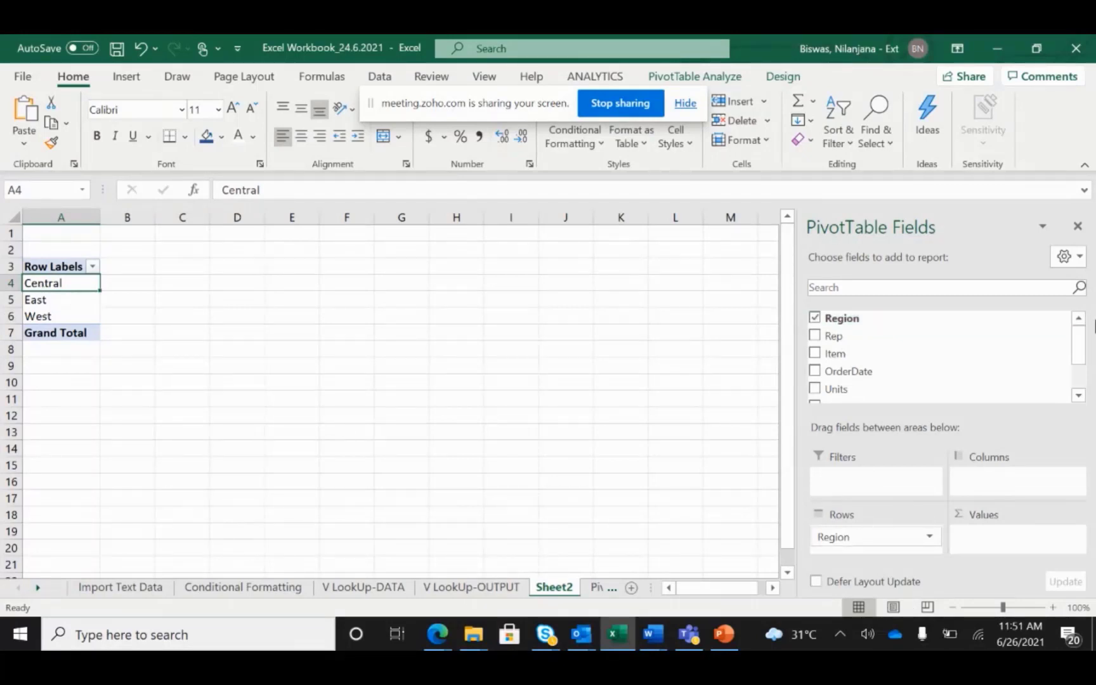
scroll(1084, 336, "down", 2)
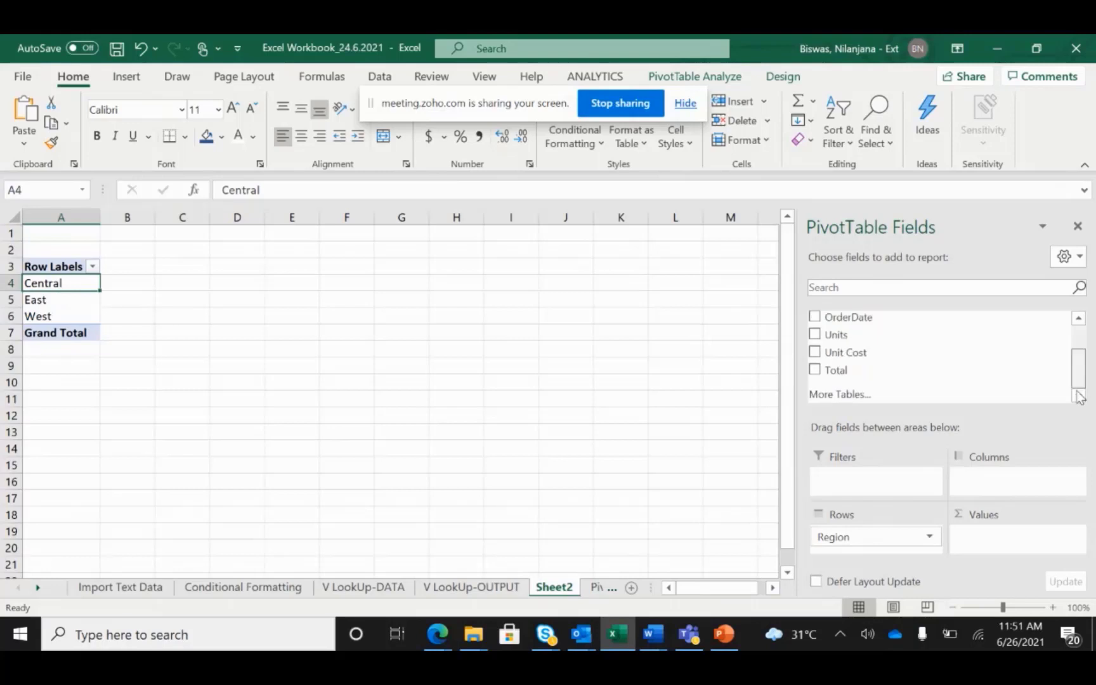
left_click(816, 371)
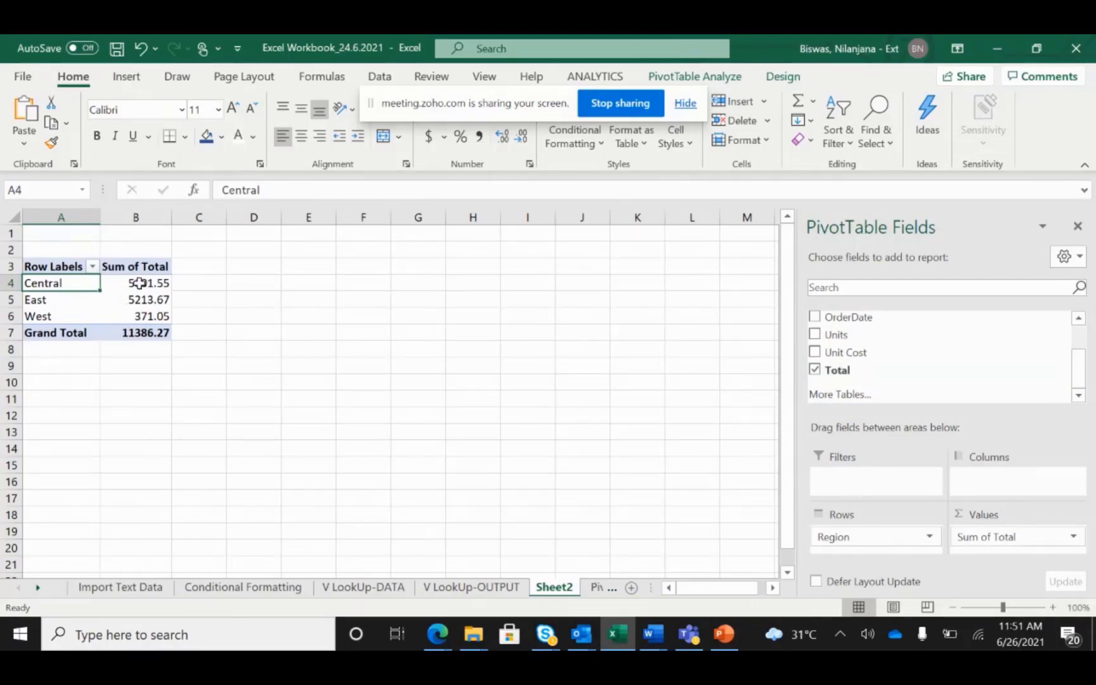
left_click(274, 353)
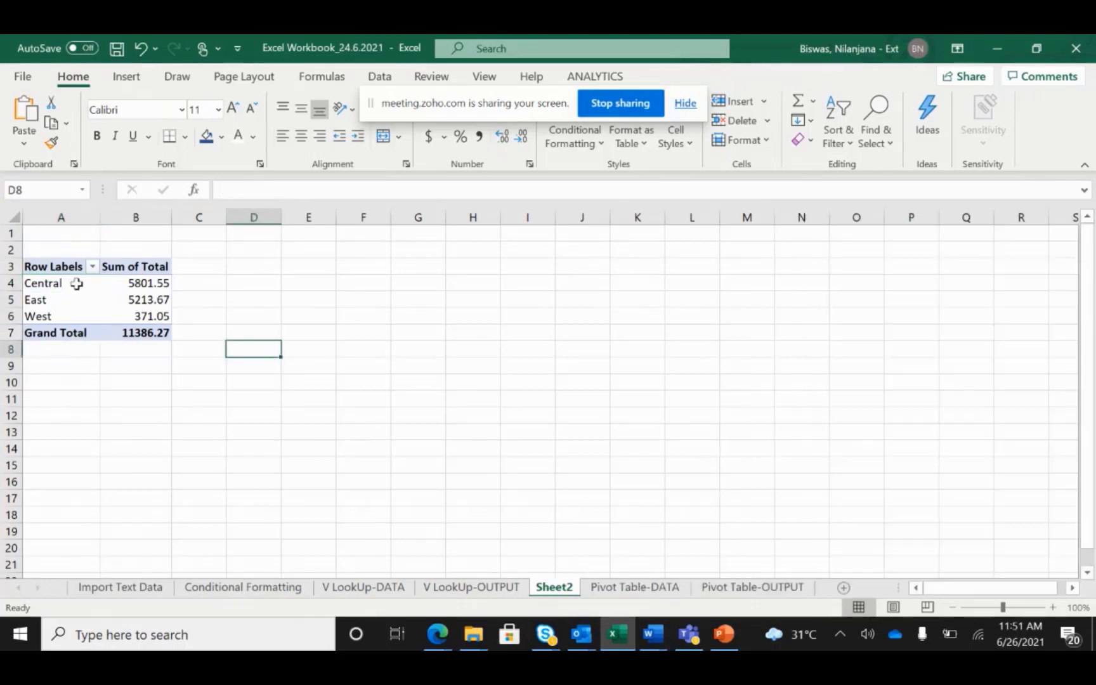
Step: Copy the three region rows with their sums, A4:B6, from the PivotTable and paste them at A11
left_click_drag(75, 283, 141, 322)
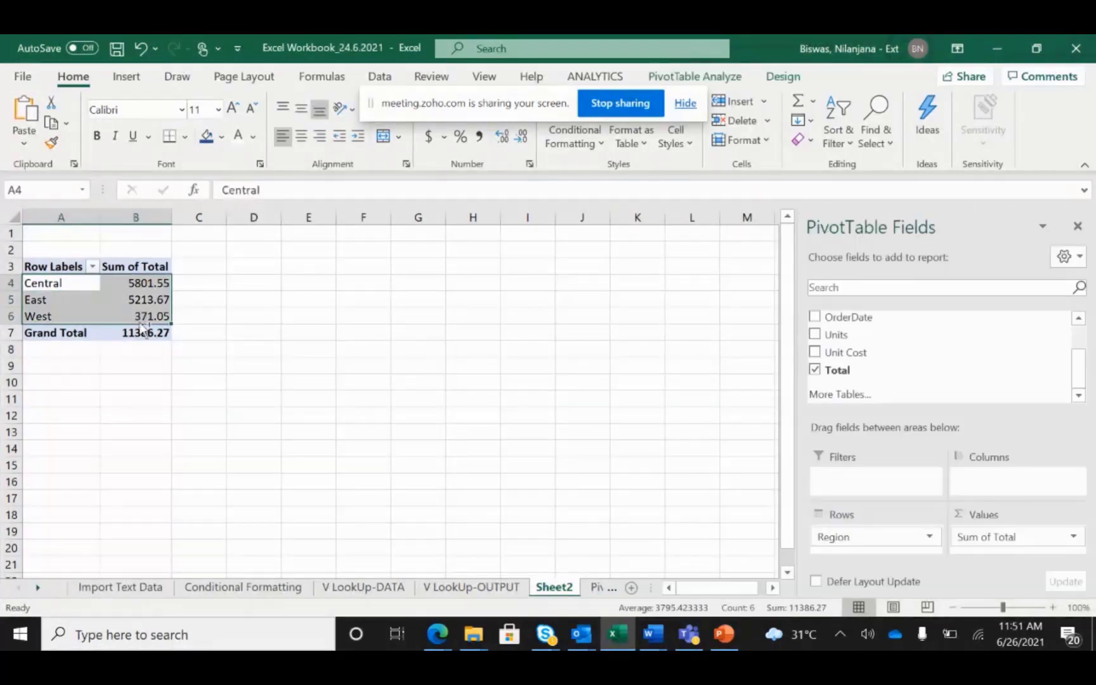
key("ctrl+c")
left_click(77, 400)
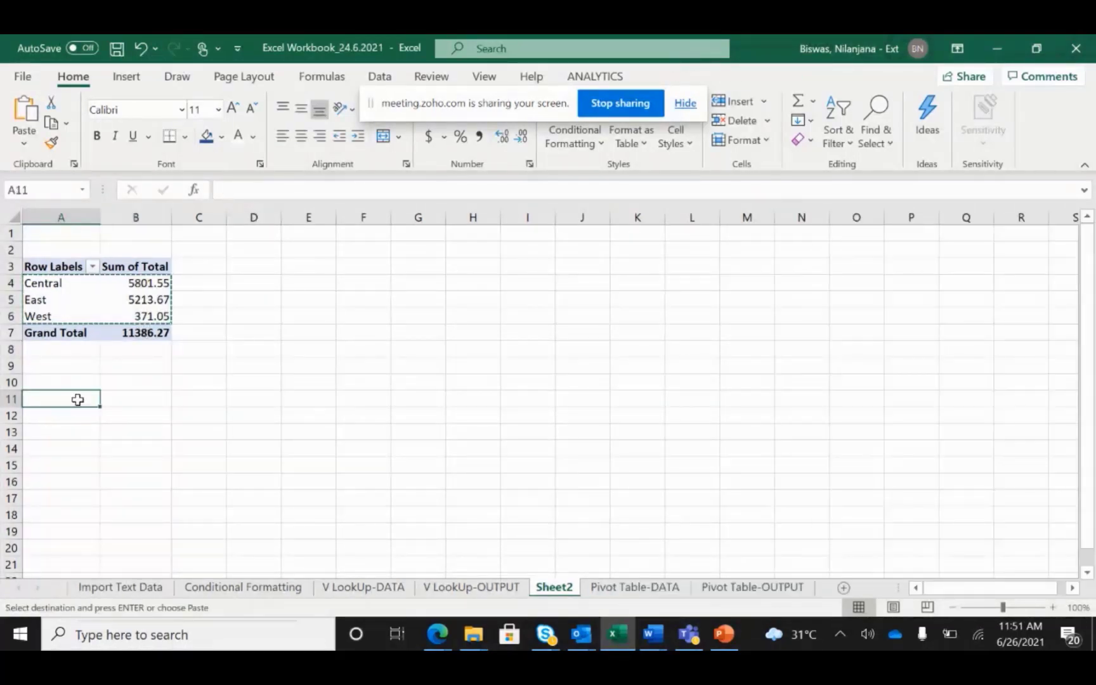
right_click(77, 399)
left_click(147, 202)
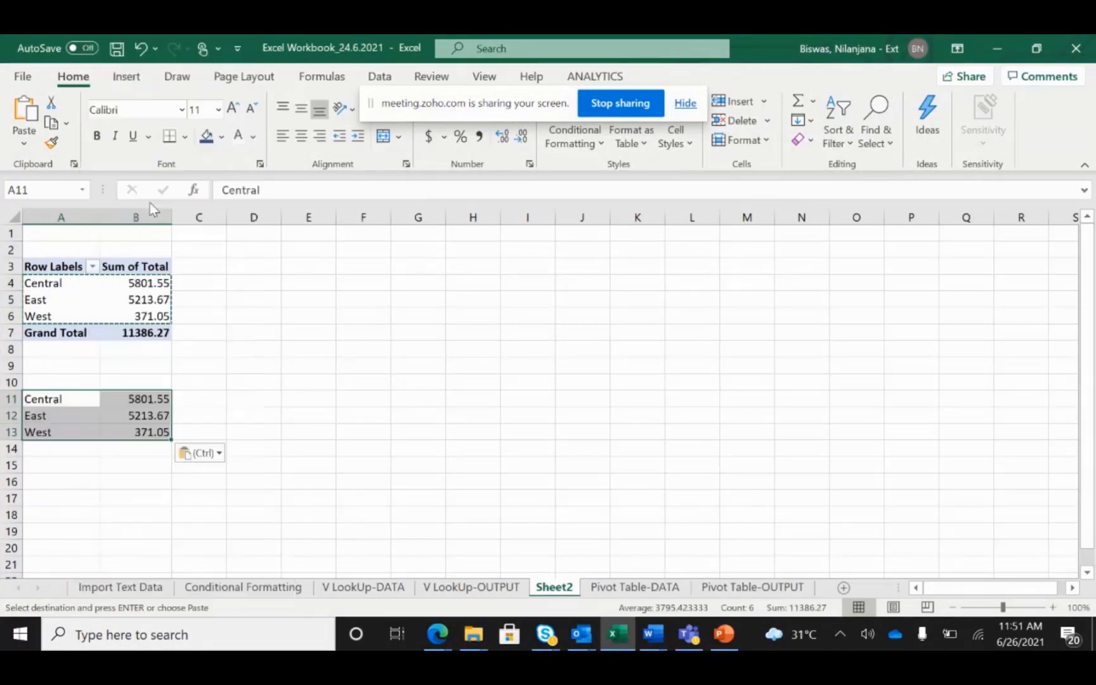
left_click(191, 386)
Step: Enter a SUM formula in B14 that adds the pasted region sums in B11:B13
left_click(140, 445)
type("=")
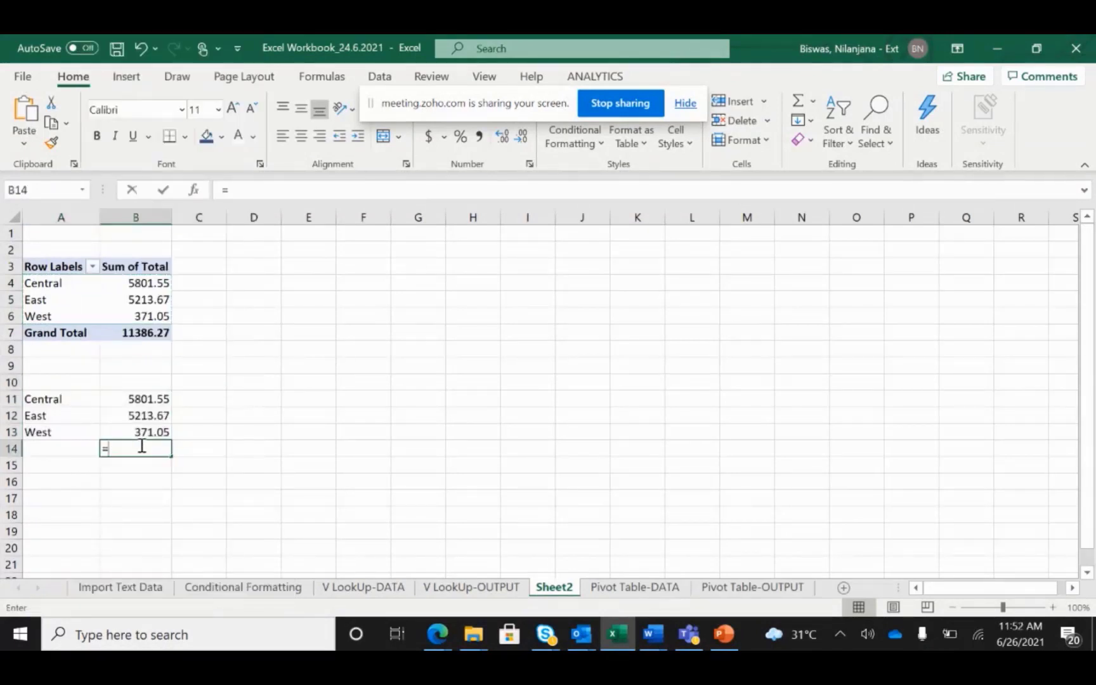
type("sum(")
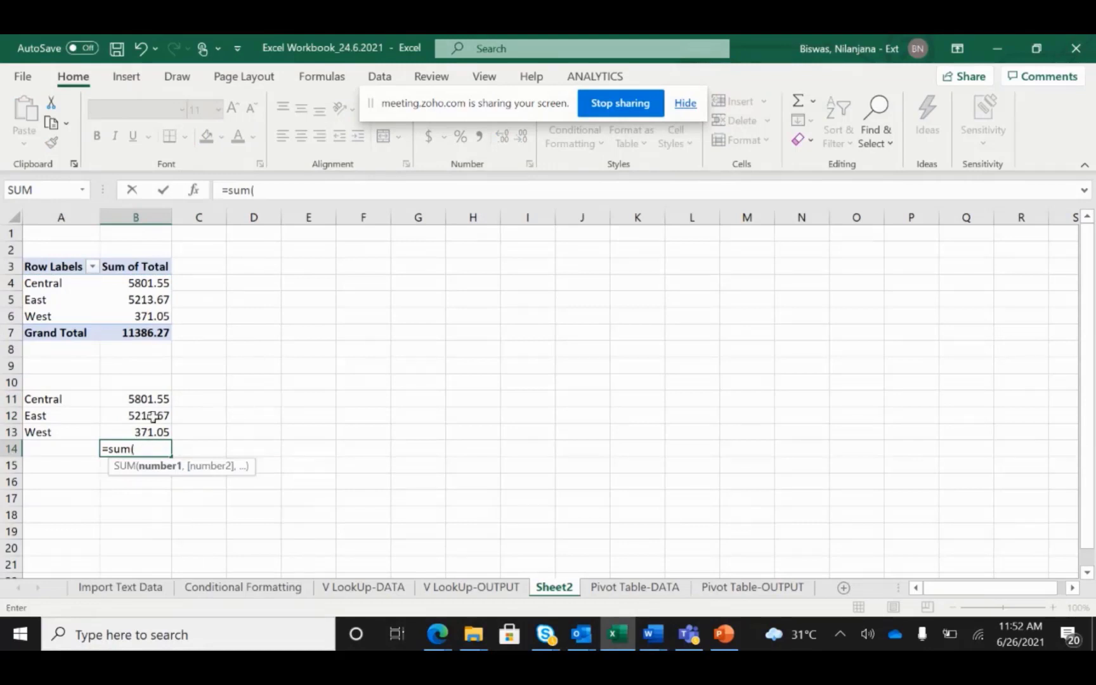
left_click_drag(151, 399, 157, 428)
key("Return")
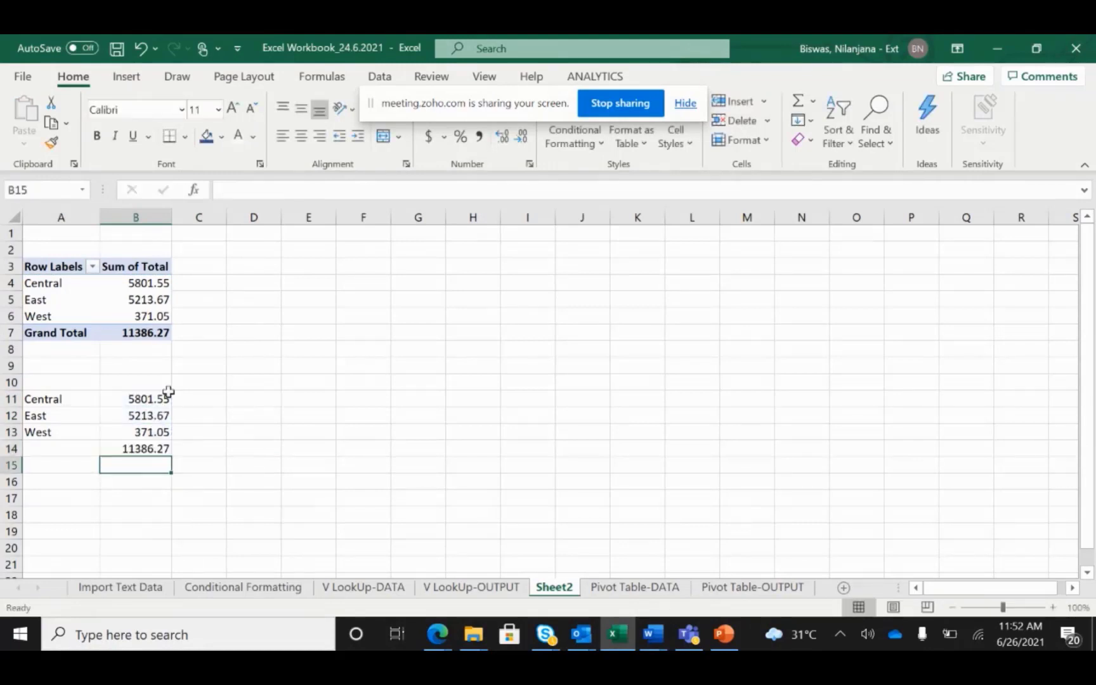
left_click(40, 398)
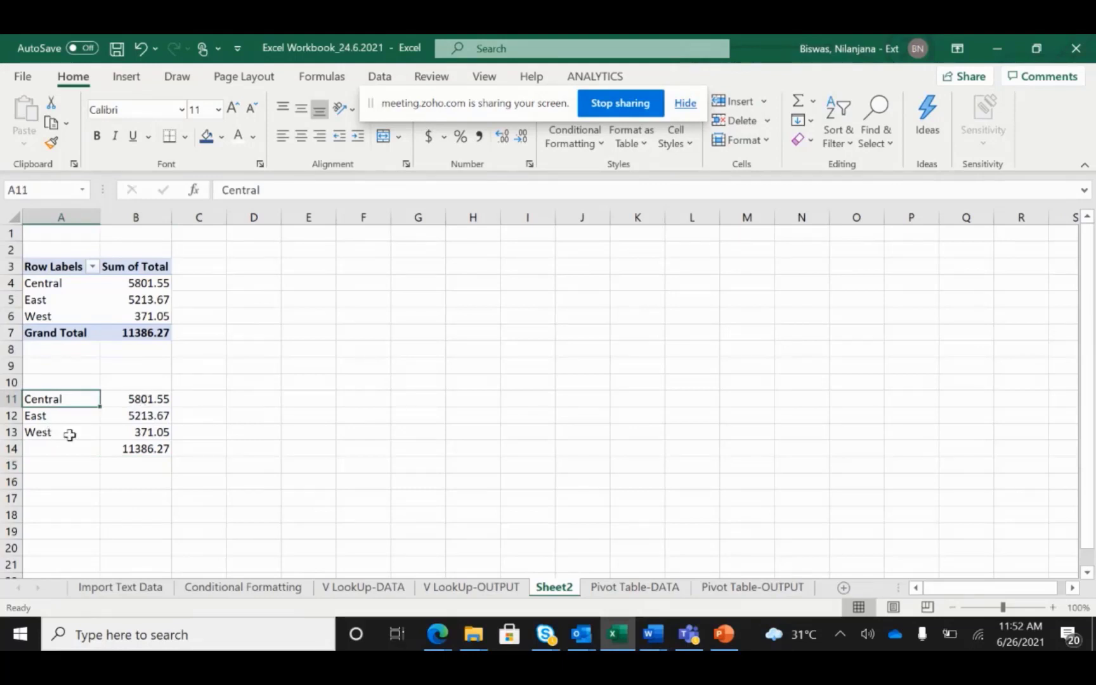
Step: Enter the formula =B11/$B$14 in C11 and fill it down to C13 to compute each region's share
left_click(62, 421)
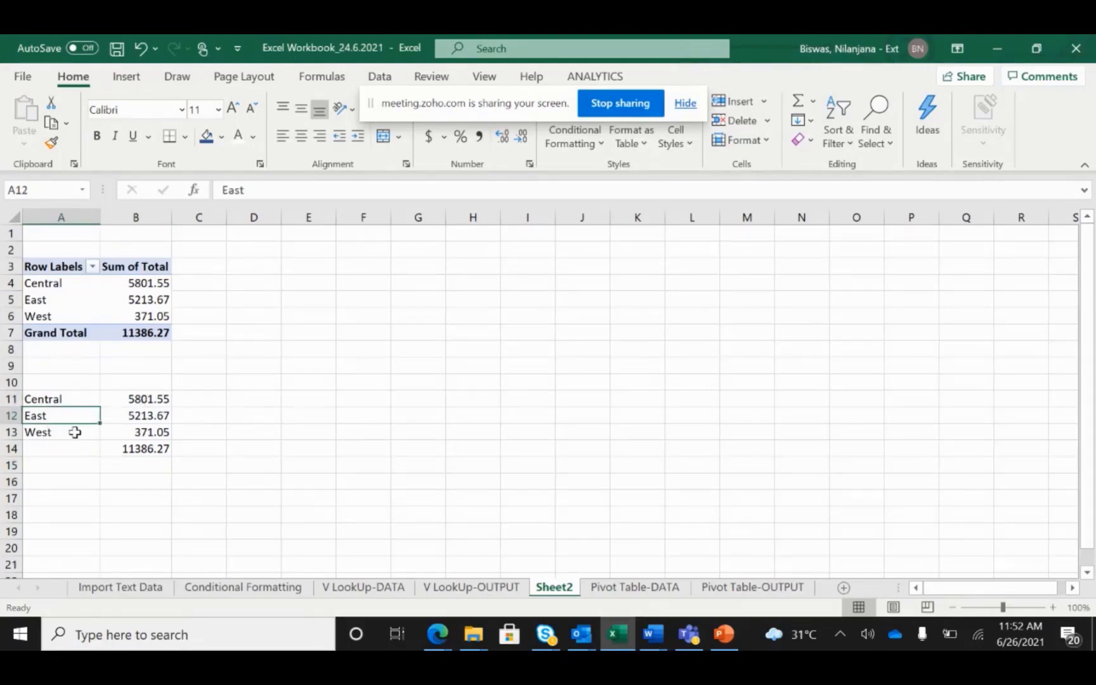
left_click(74, 431)
left_click(205, 393)
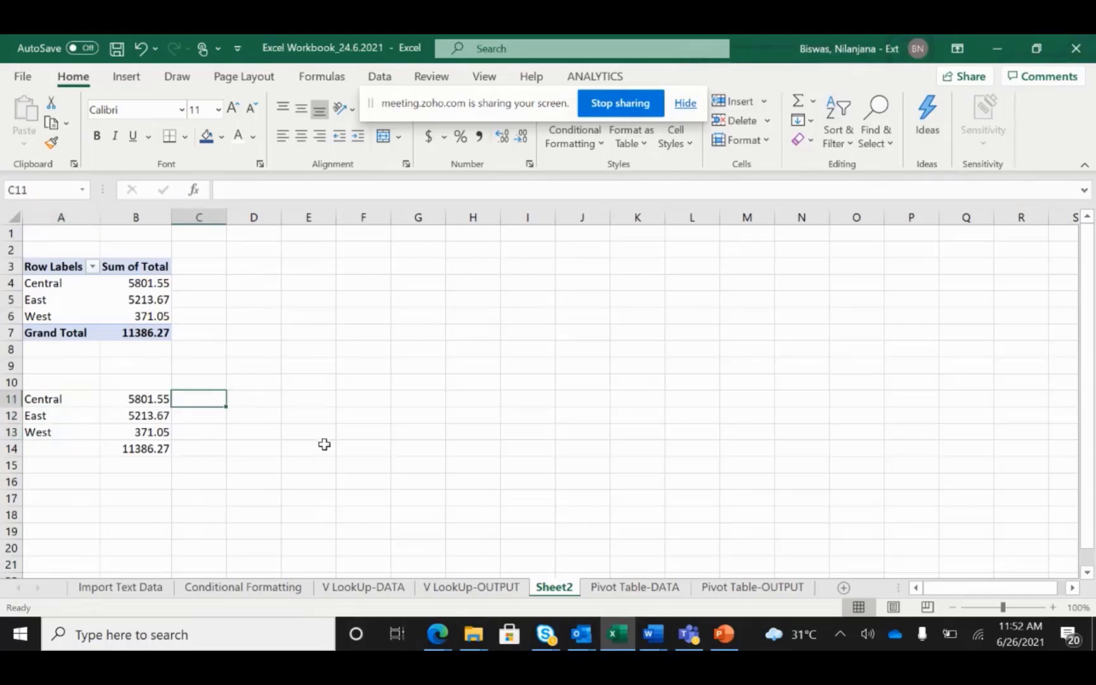
type("=")
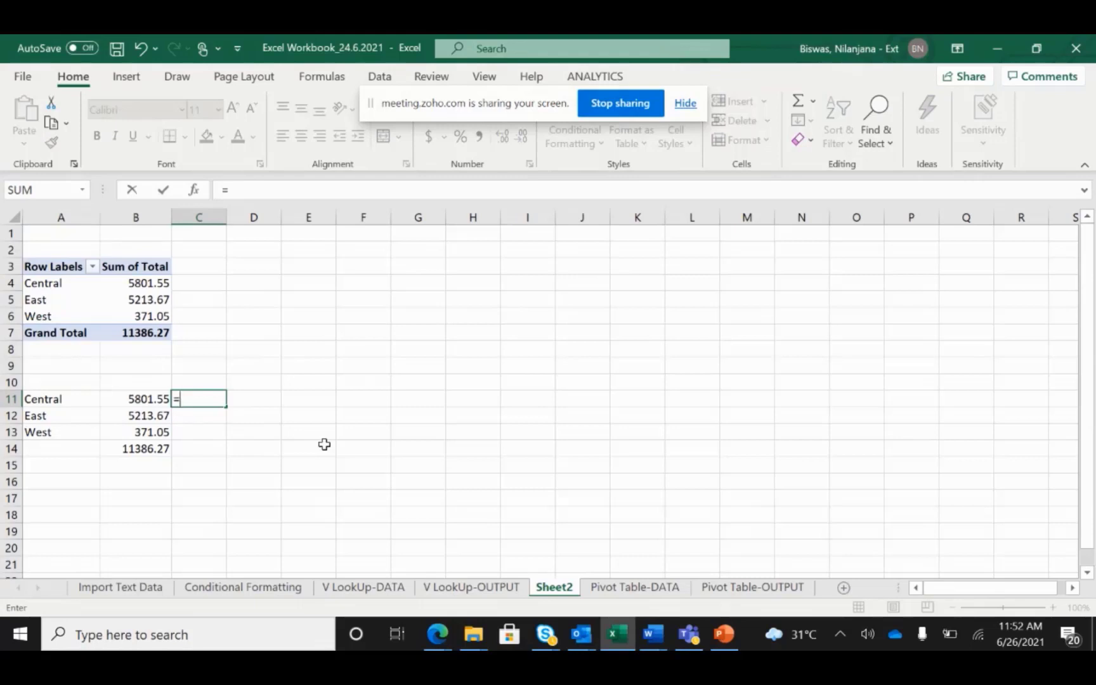
key("Left")
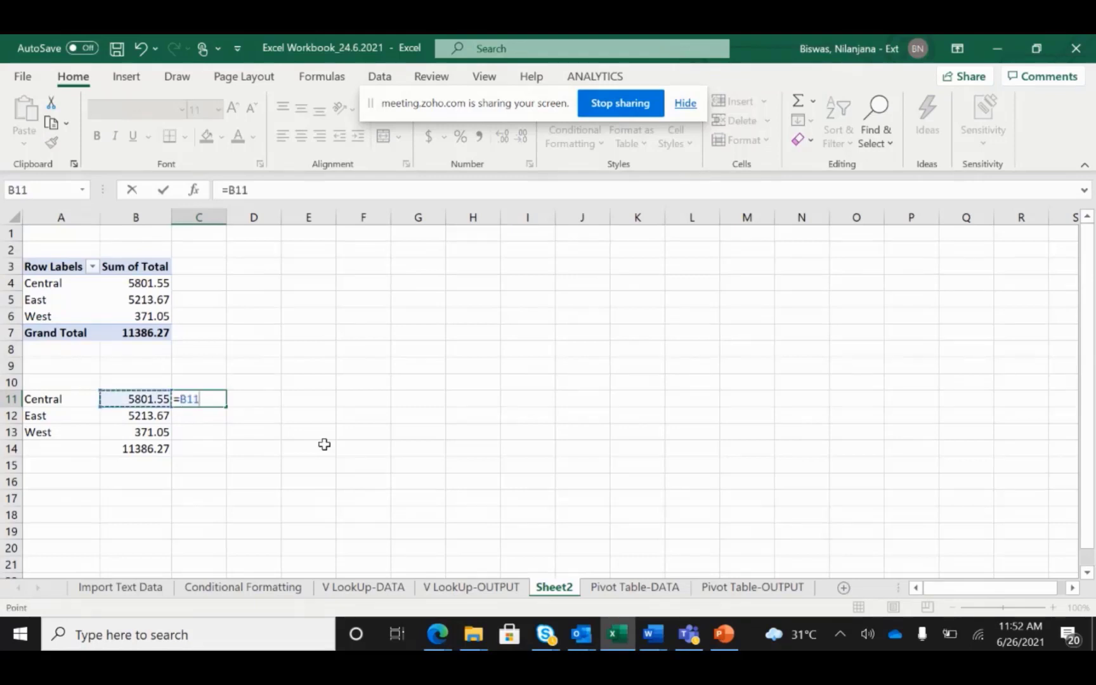
type("/")
left_click(147, 448)
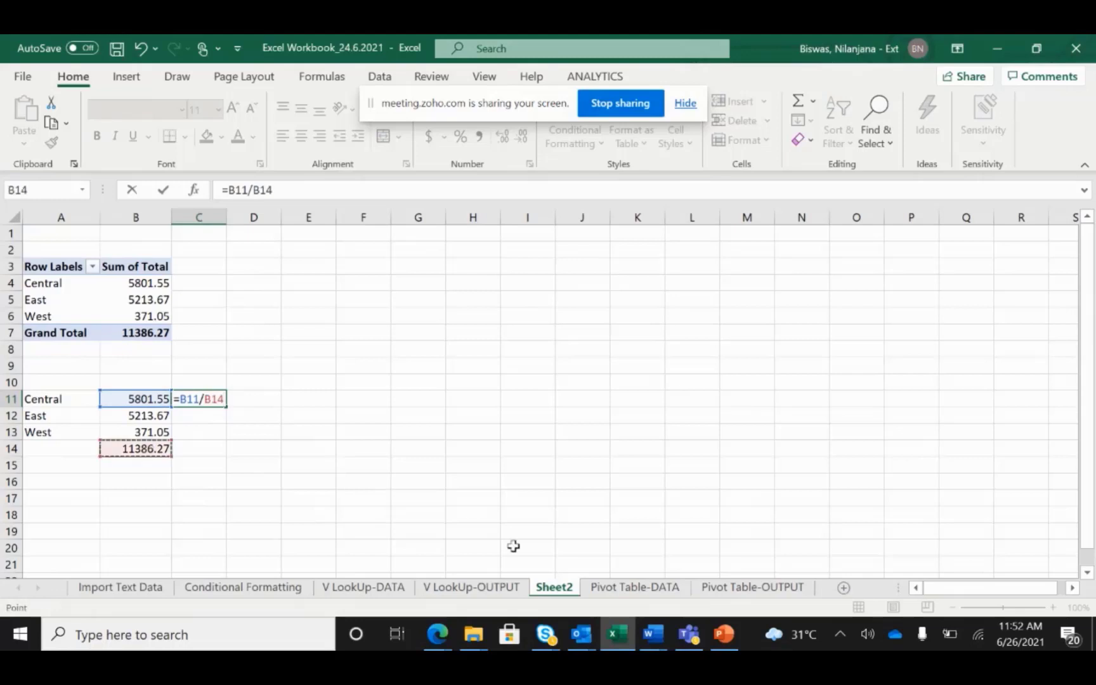
key("F4")
key("Return")
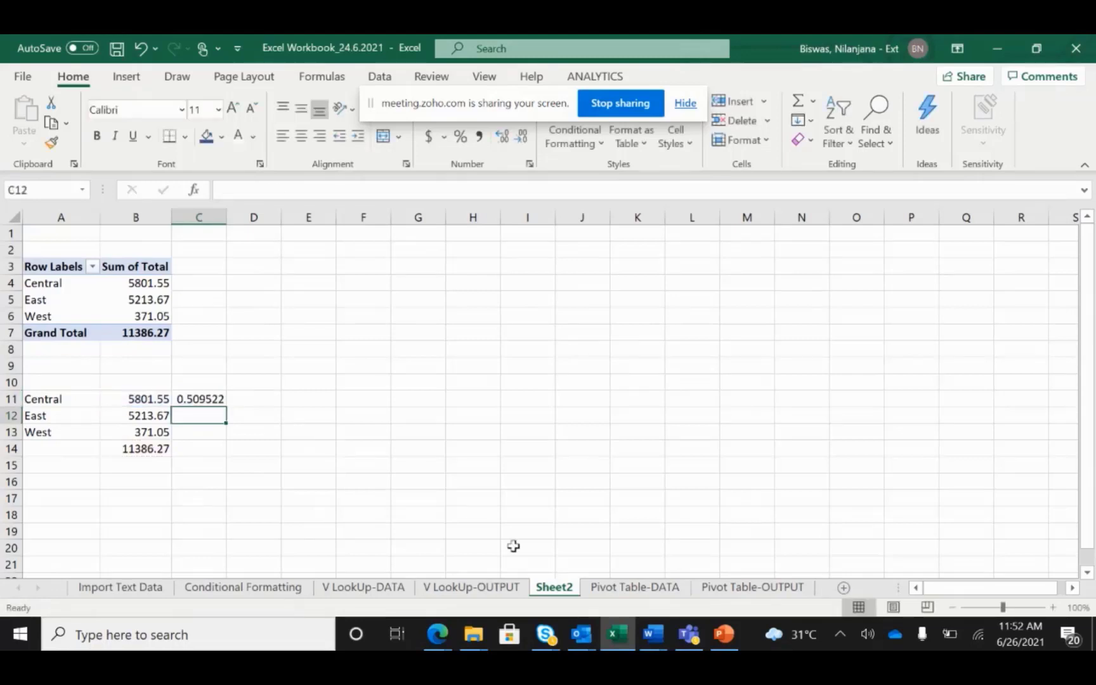
left_click(219, 398)
left_click_drag(226, 406, 227, 438)
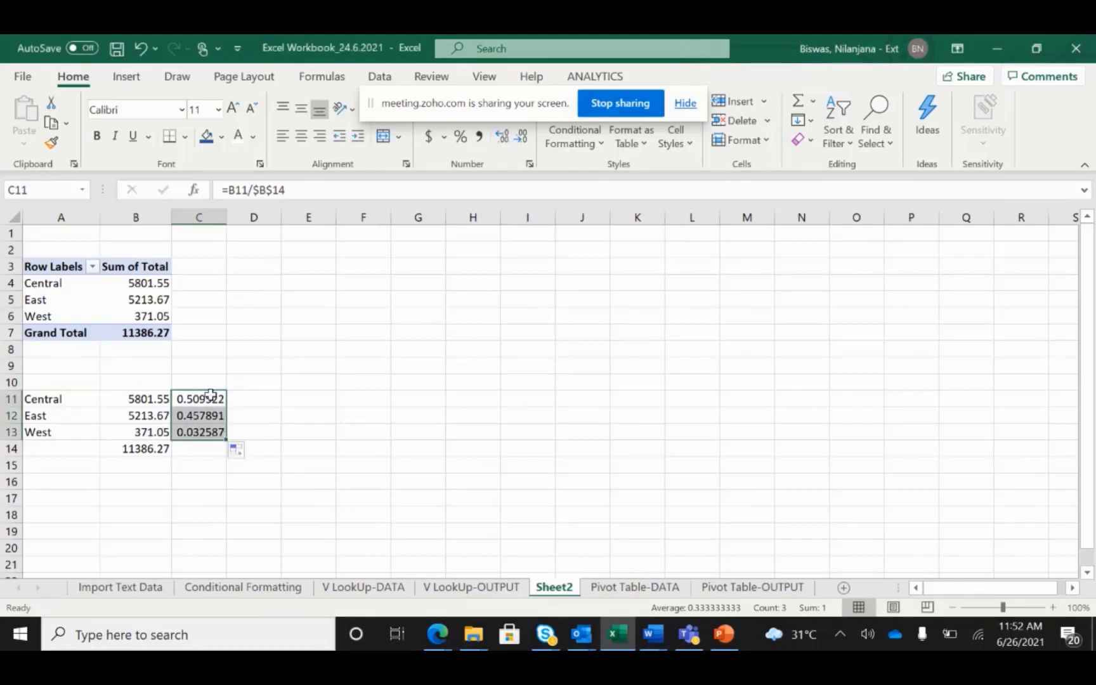
Step: Try to apply the percentage format to the region shares in C11:C13
left_click_drag(212, 396, 212, 430)
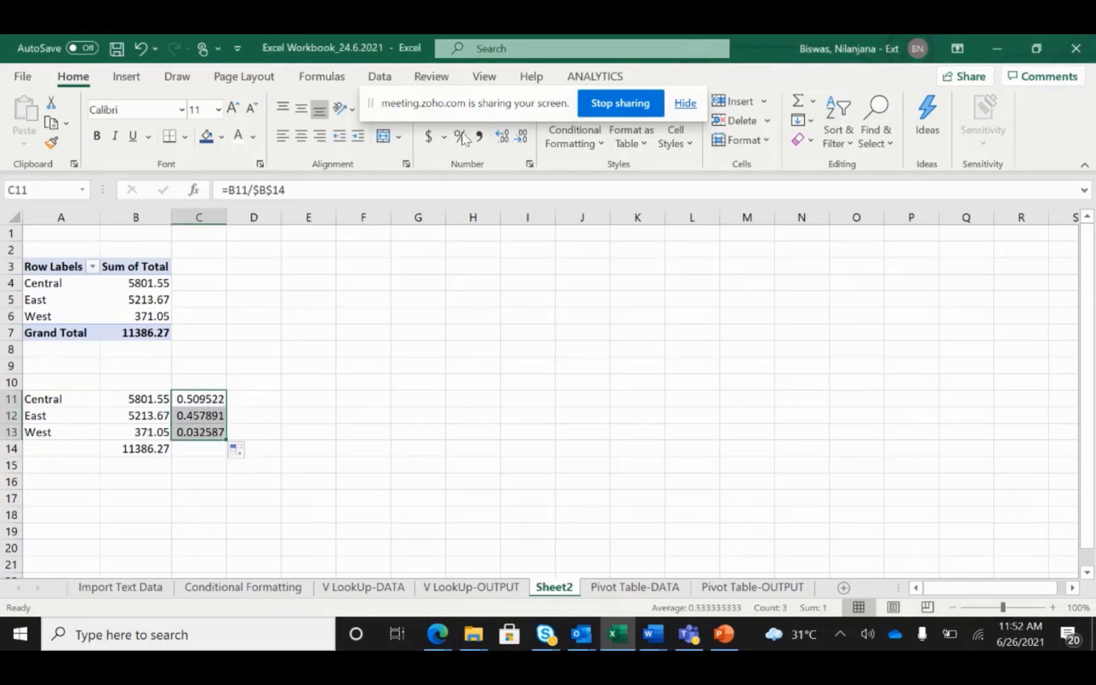
left_click(291, 415)
left_click_drag(210, 397, 208, 431)
left_click(462, 136)
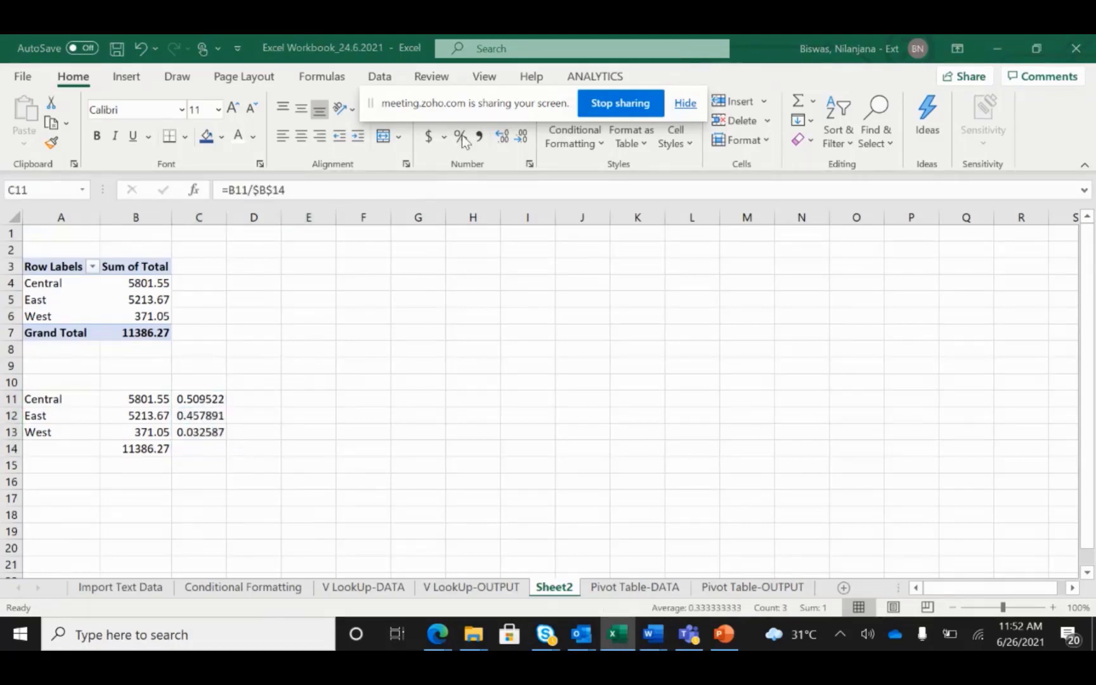
left_click(562, 286)
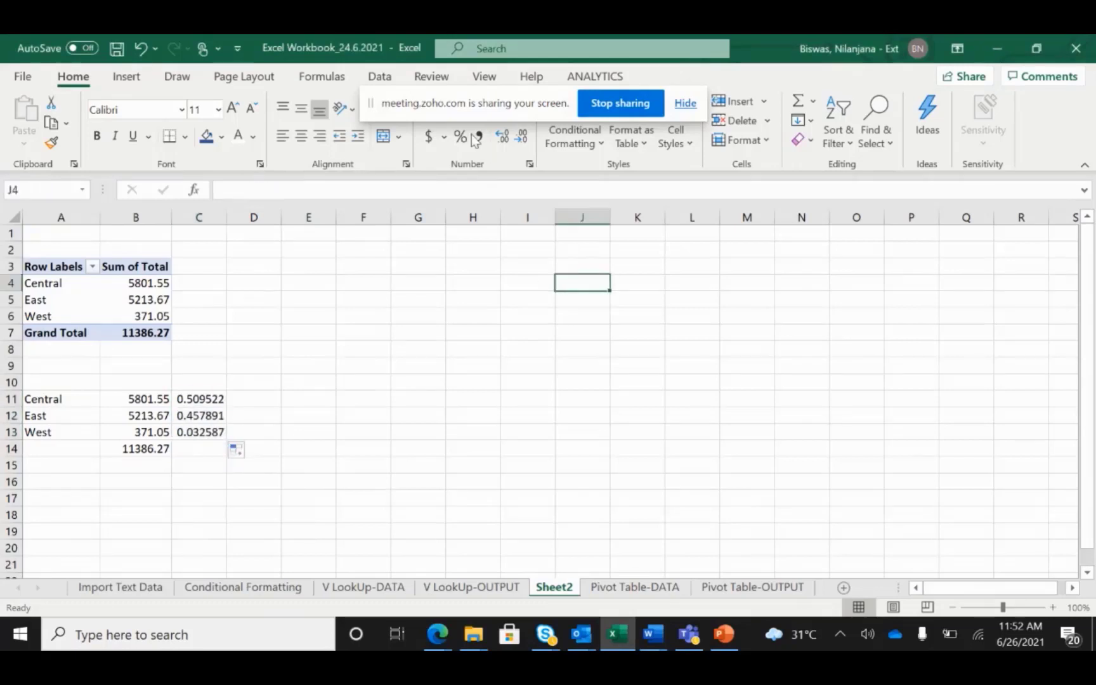
left_click(456, 139)
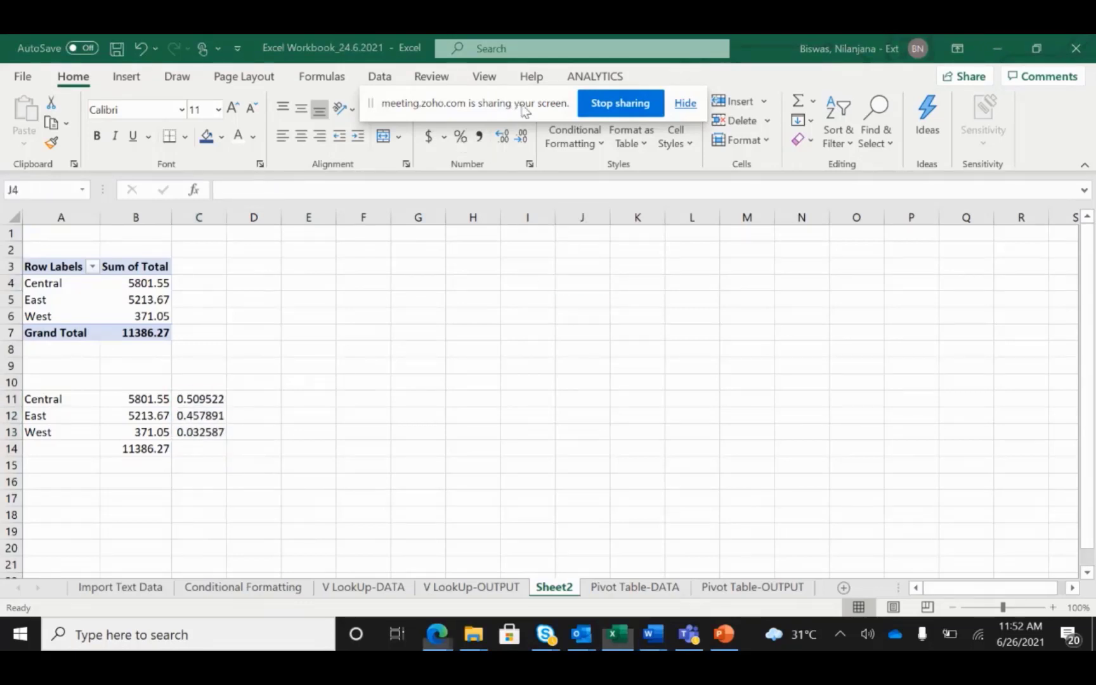
Step: Hide the screen-sharing bar covering the ribbon and format C11:C13 as percentages with one decimal place
left_click_drag(524, 111, 911, 461)
left_click(1071, 461)
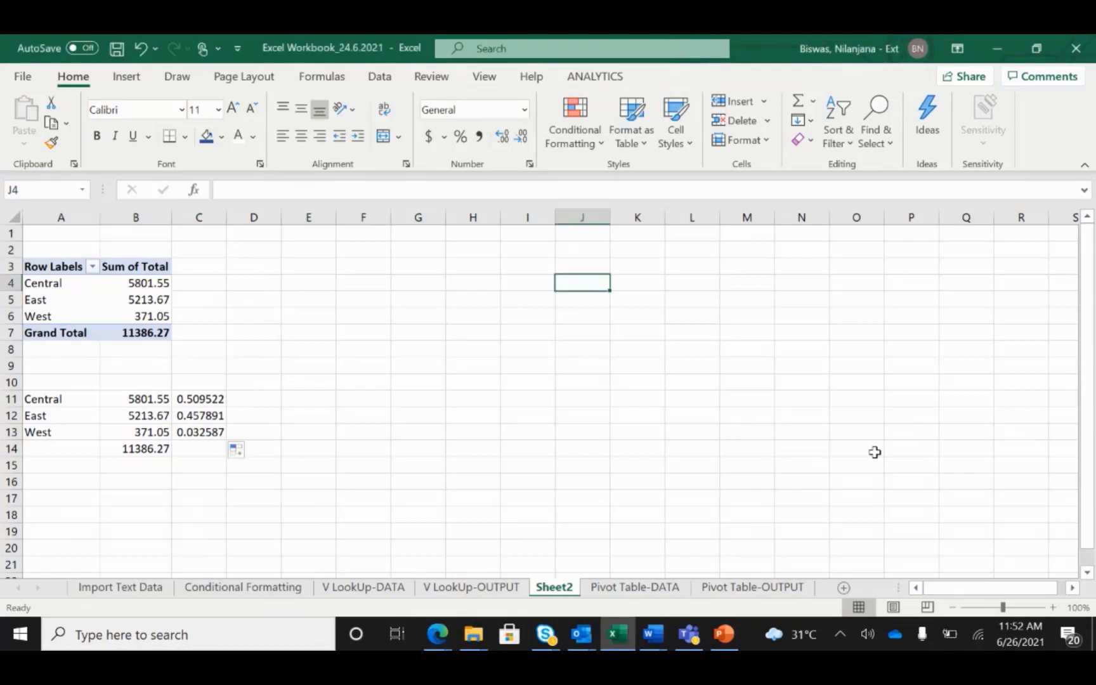
left_click_drag(215, 399, 212, 434)
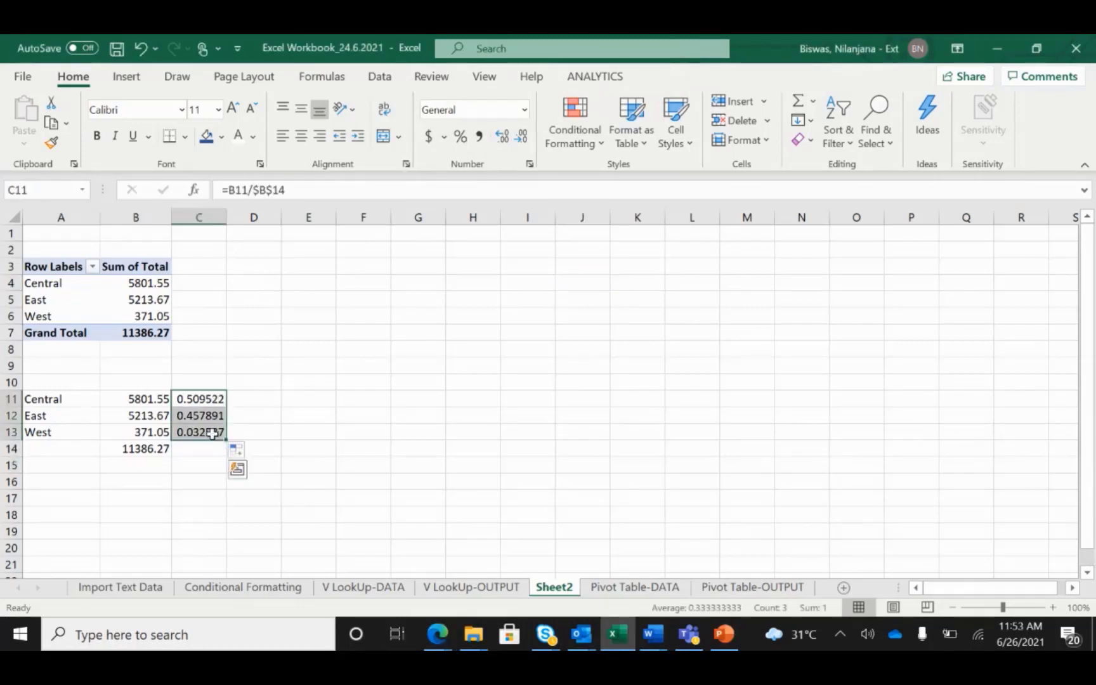
left_click(460, 136)
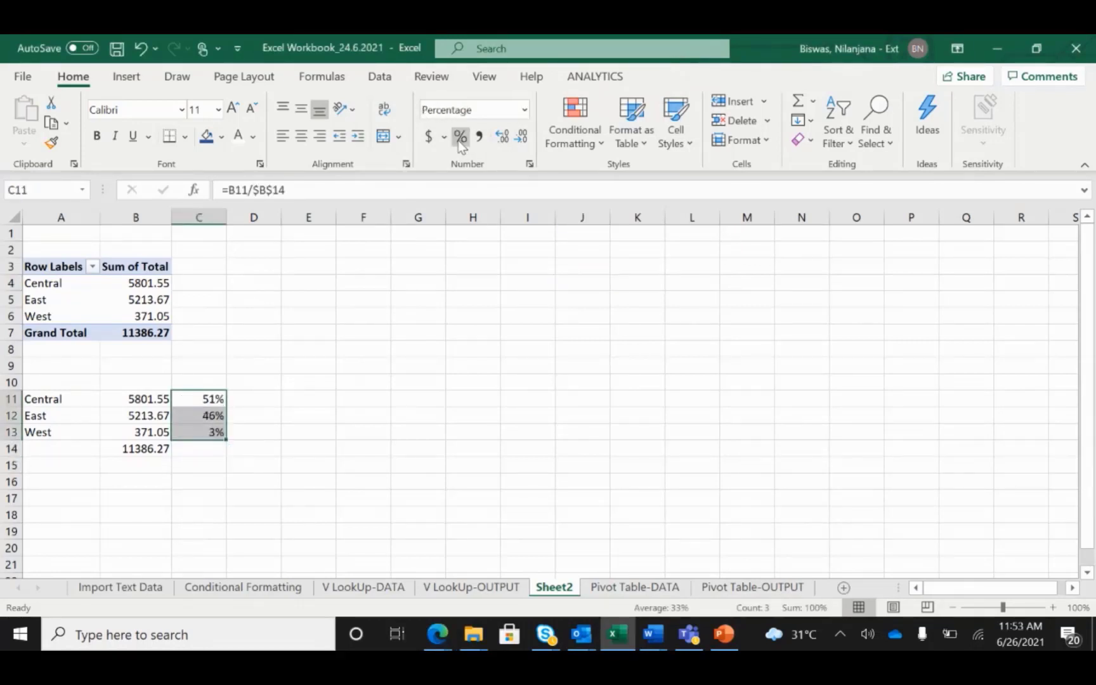
double_click(501, 137)
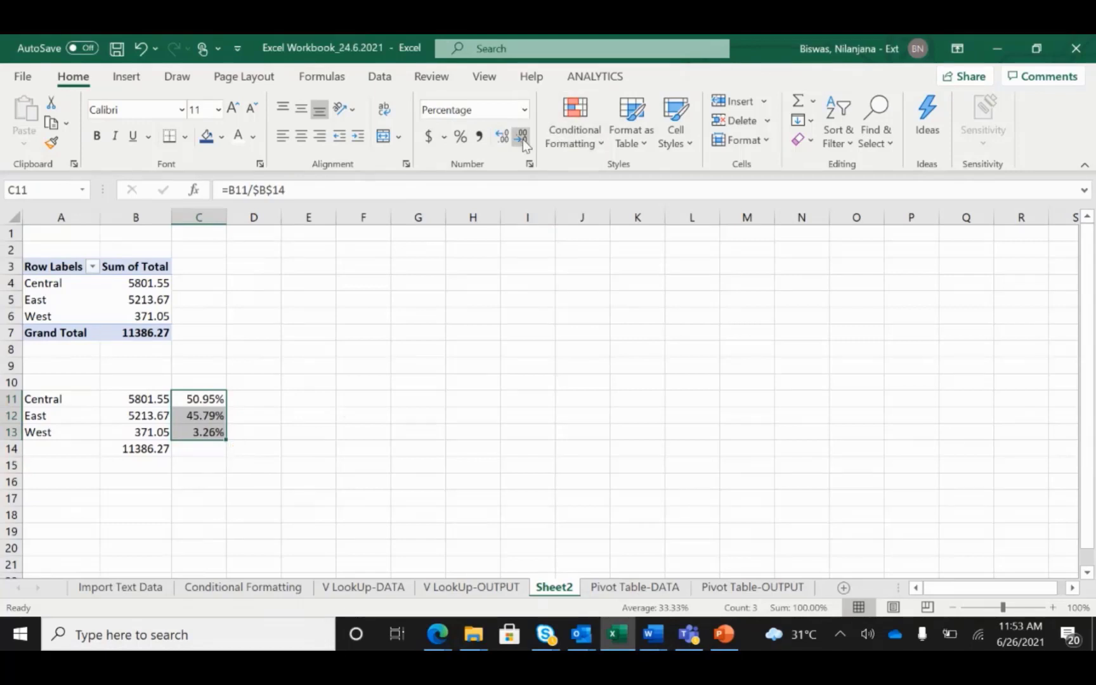
left_click(521, 137)
left_click(296, 447)
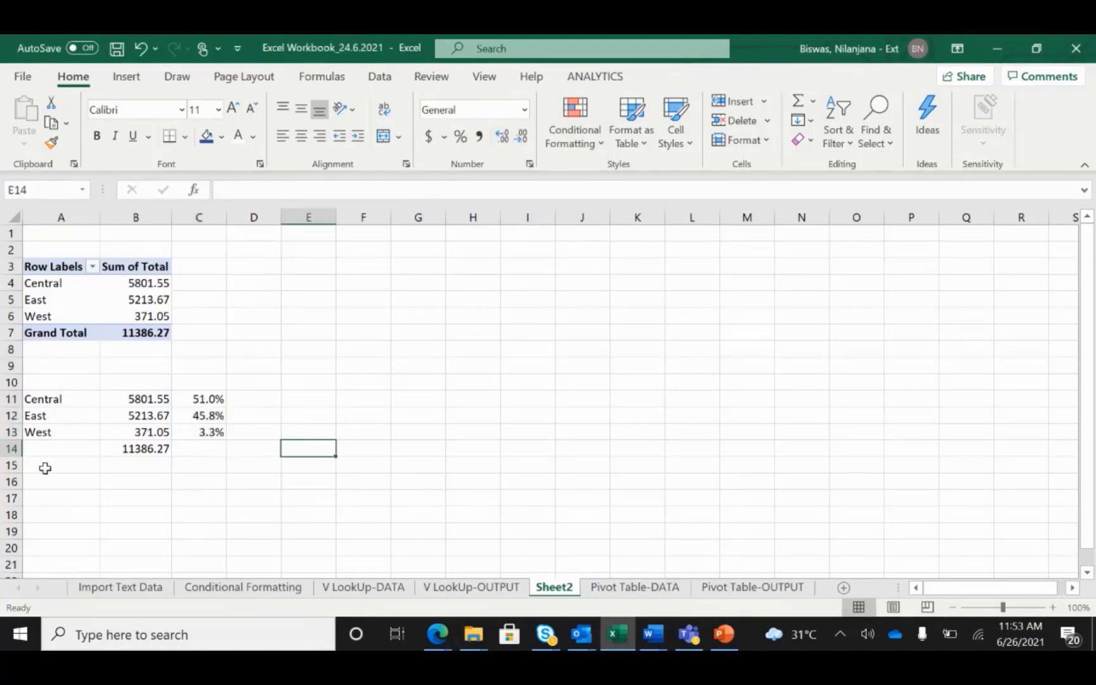
Step: Check the Total column on the Pivot Table-DATA sheet against the Central region's share on Sheet2
left_click(637, 587)
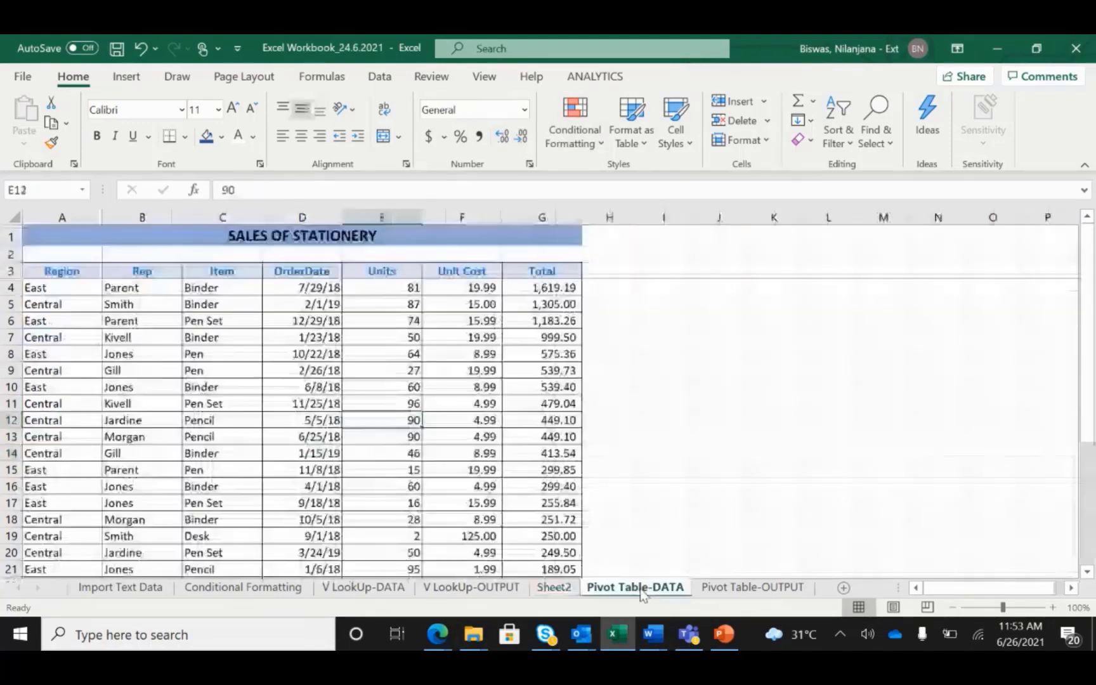
left_click(521, 401)
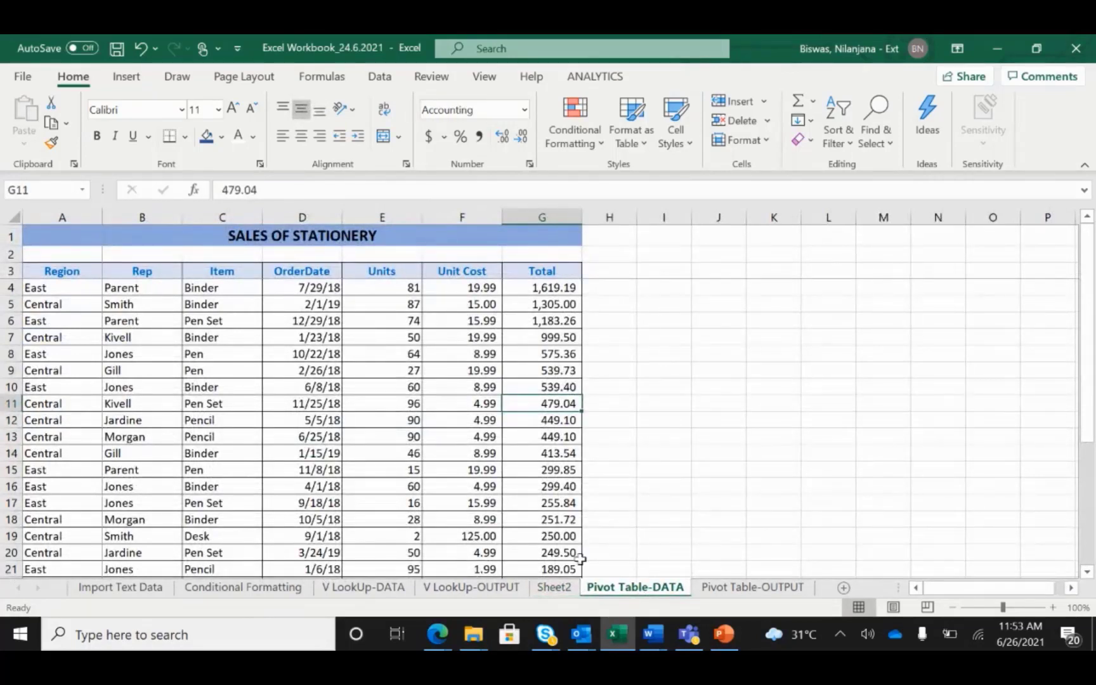
left_click(558, 589)
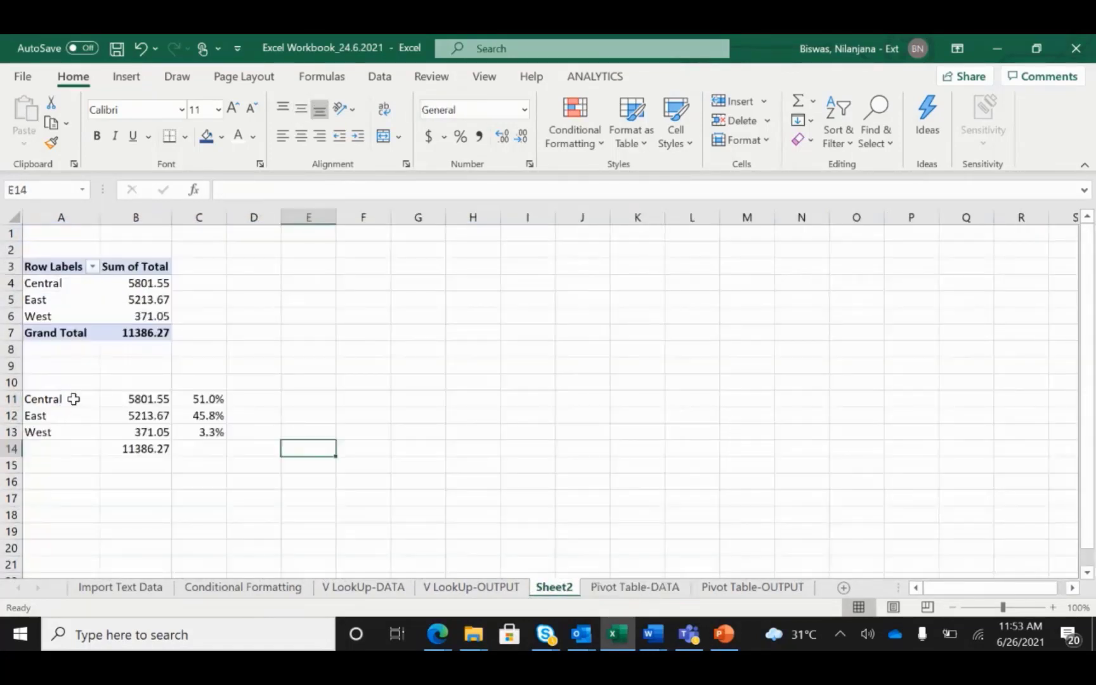
left_click(74, 399)
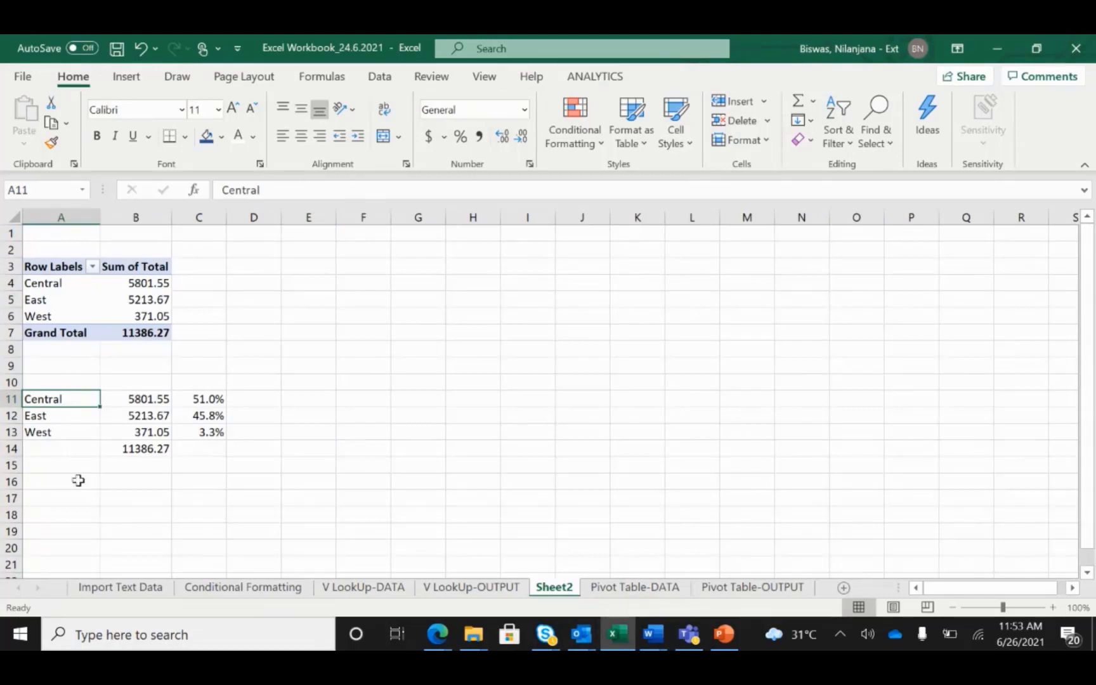
left_click(196, 395)
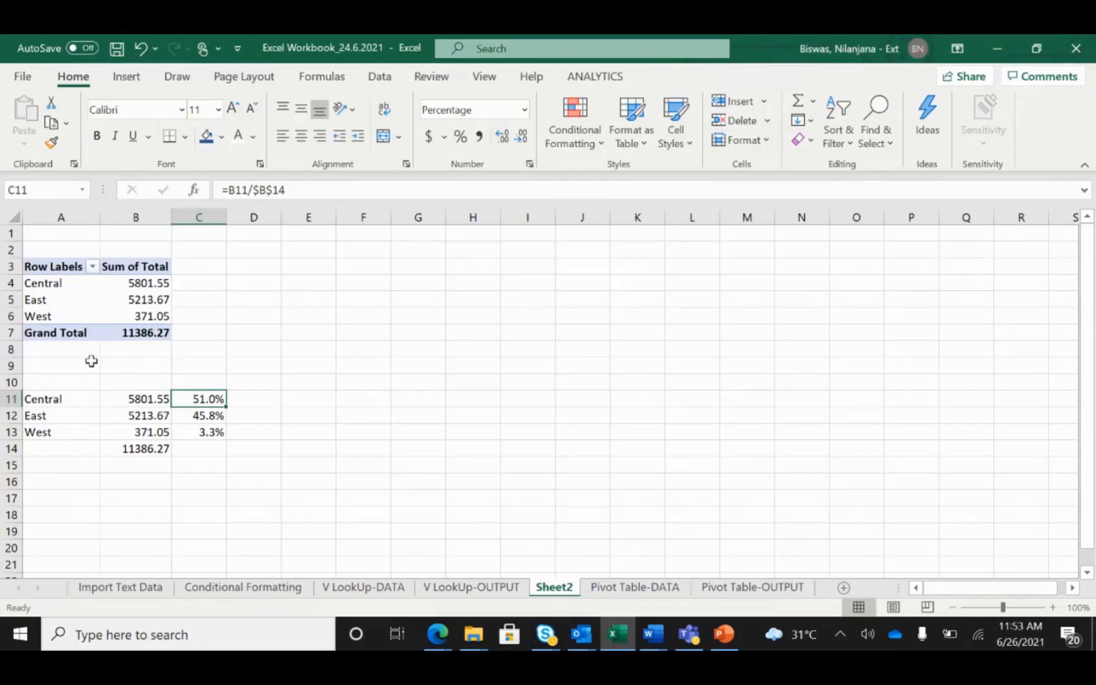
Step: Add the Rep field to the PivotTable rows beneath Region, allowing it to replace the existing data below
left_click(62, 305)
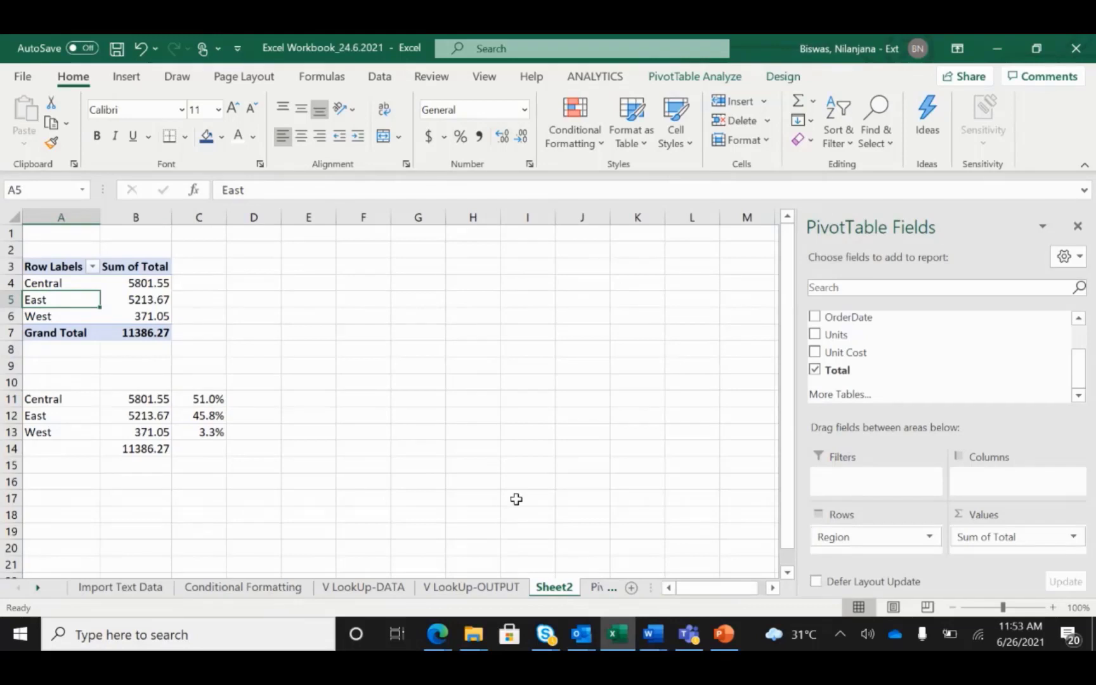
left_click_drag(1082, 359, 1082, 327)
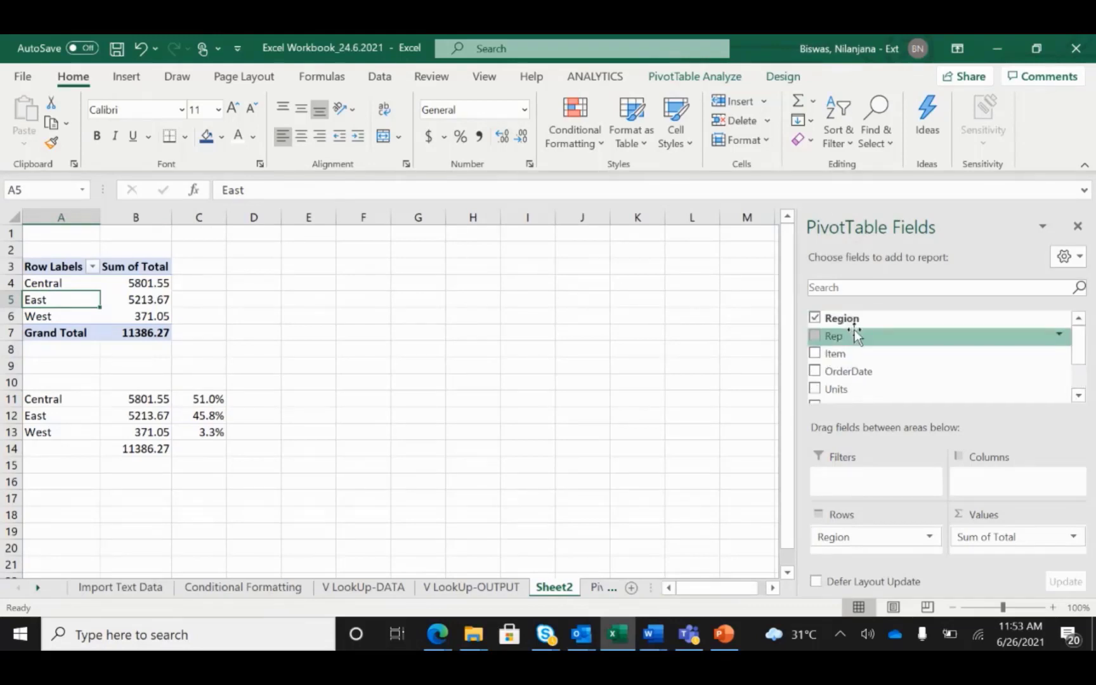
left_click_drag(854, 334, 878, 558)
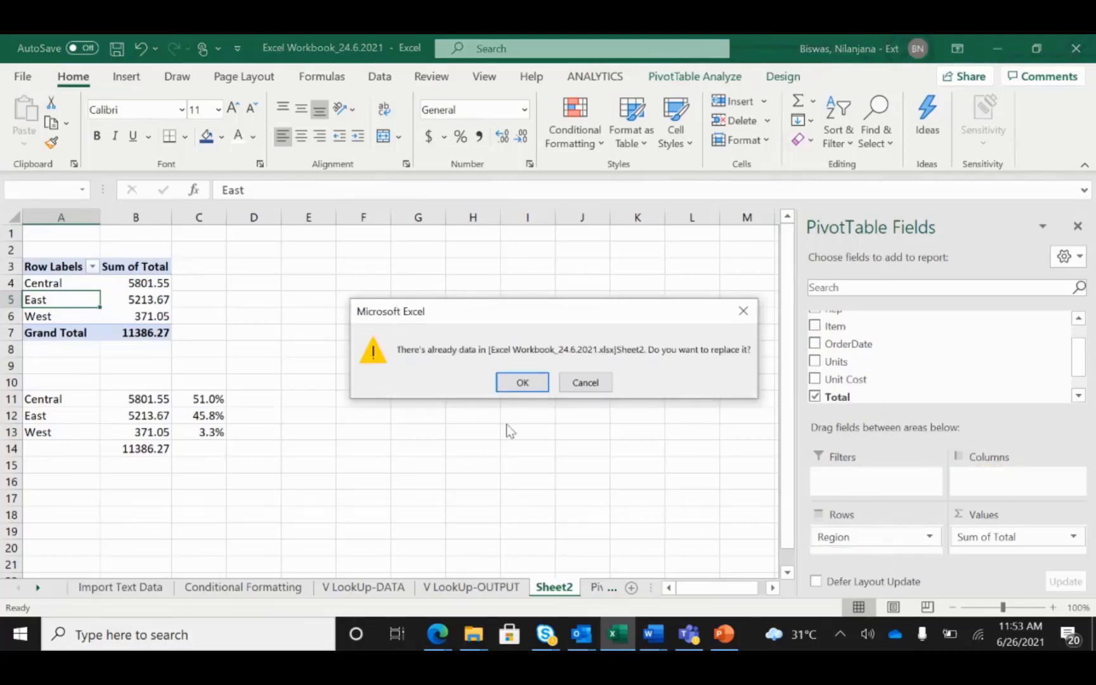
left_click(533, 381)
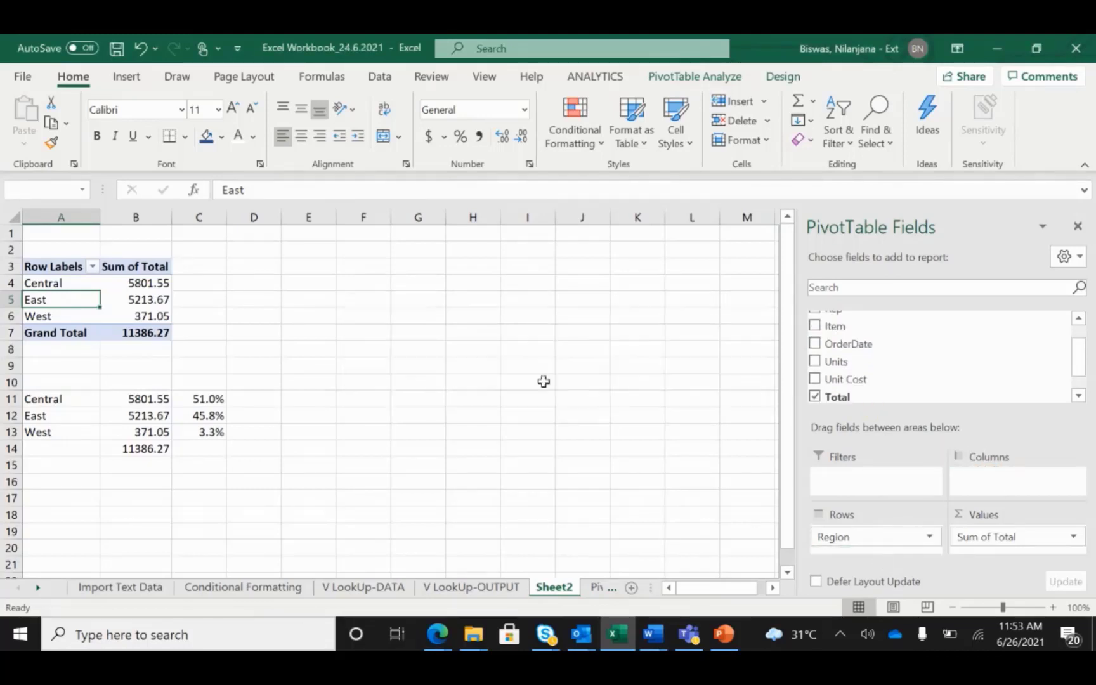
Step: Delete the leftover share values in C11:C13 beside the expanded PivotTable
left_click(641, 470)
left_click_drag(227, 400, 229, 431)
key("Delete")
left_click(399, 484)
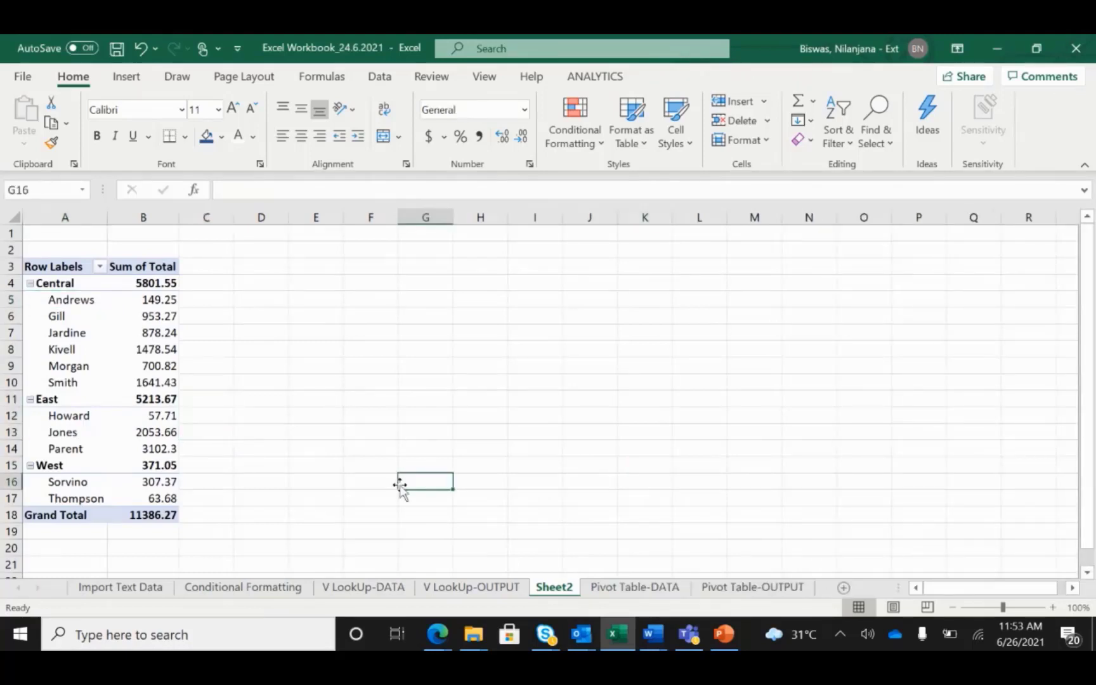
Step: Examine how the reps are grouped under each region in the PivotTable and which fields are included
left_click(75, 301)
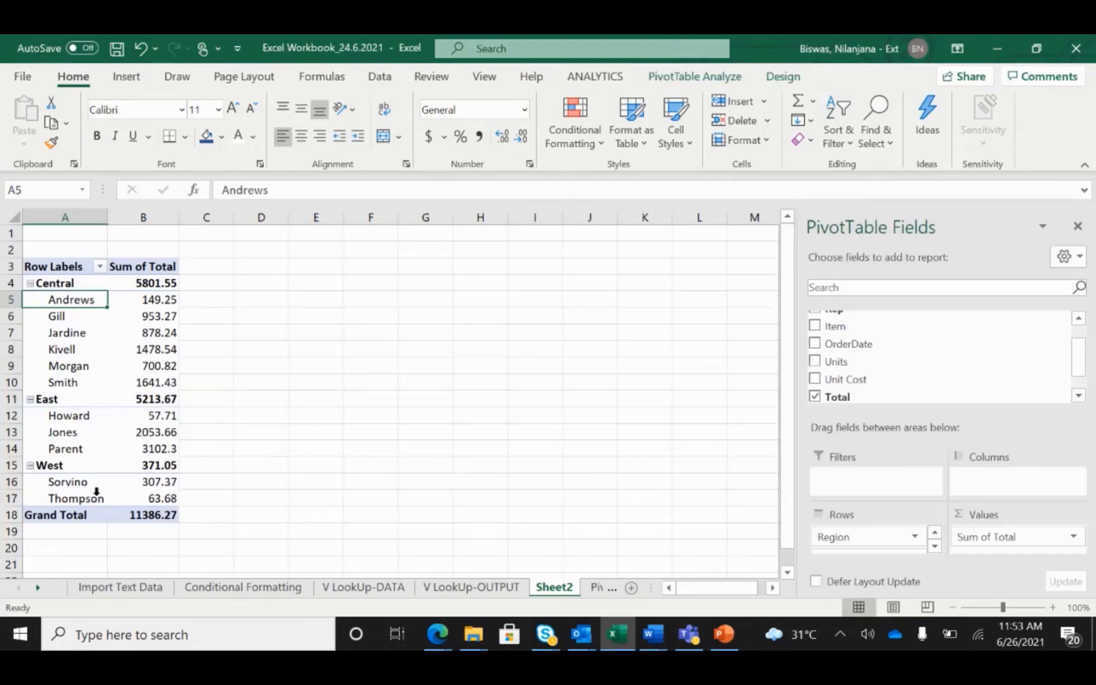
left_click(383, 459)
left_click(47, 285)
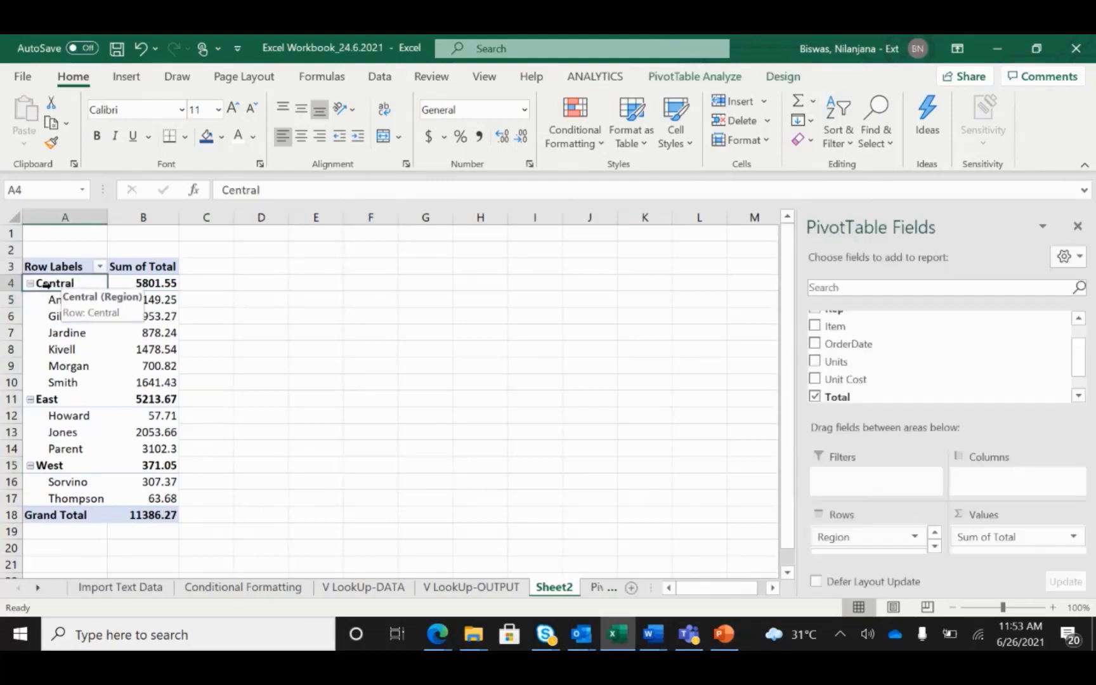
left_click(158, 282)
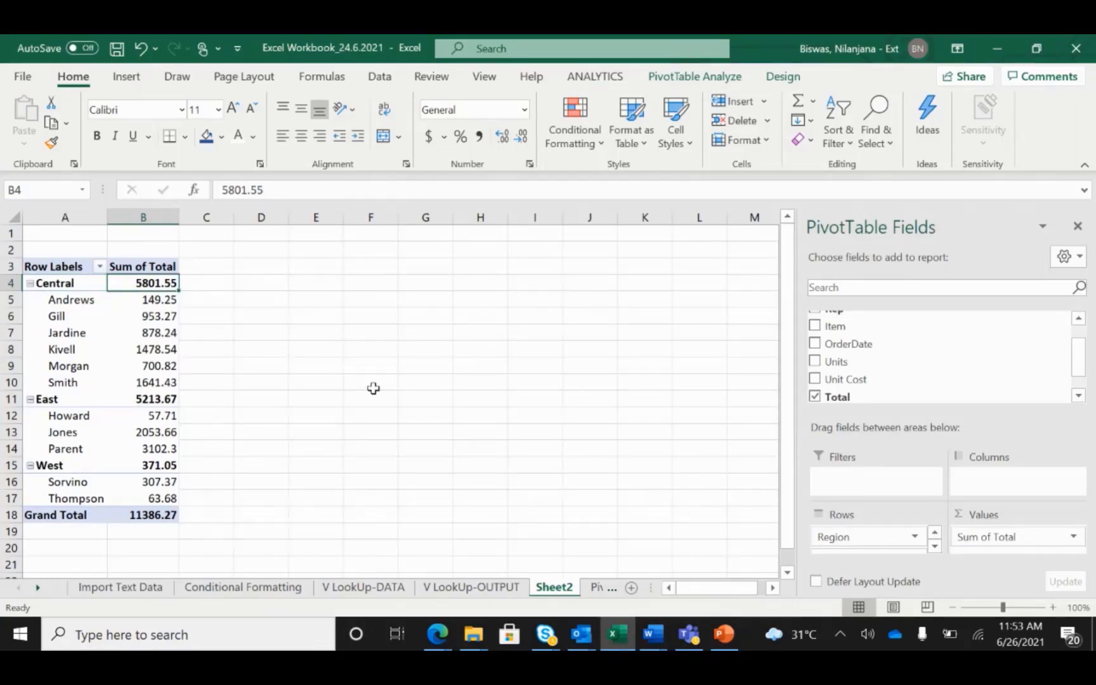
left_click(266, 404)
left_click(75, 309)
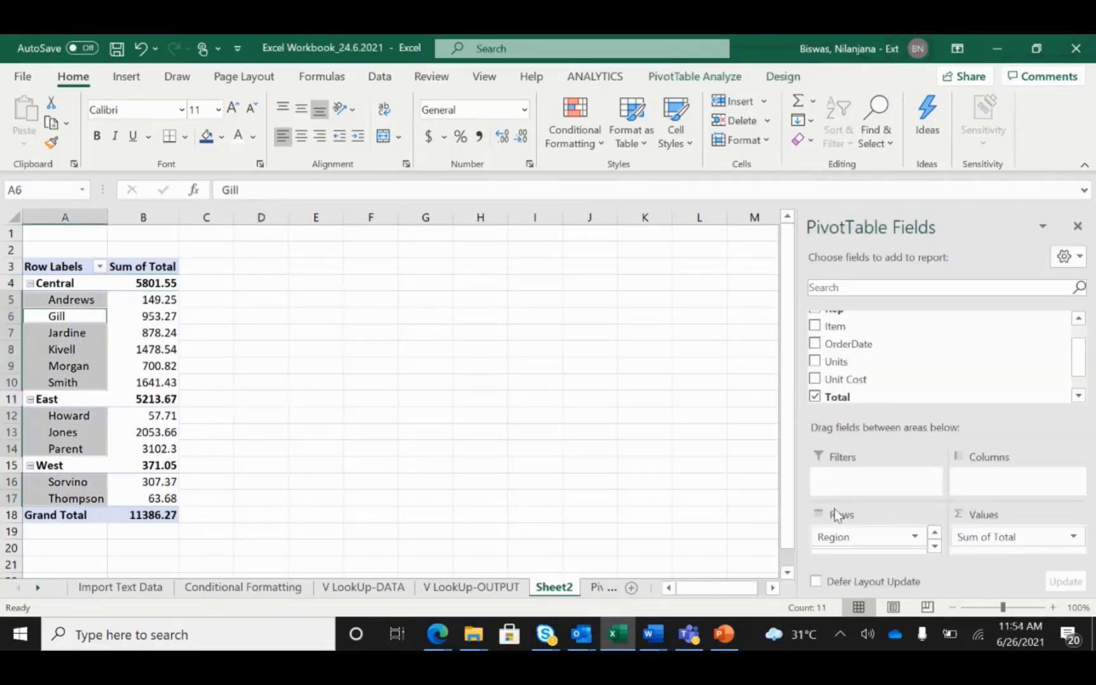
left_click_drag(1082, 353, 1081, 328)
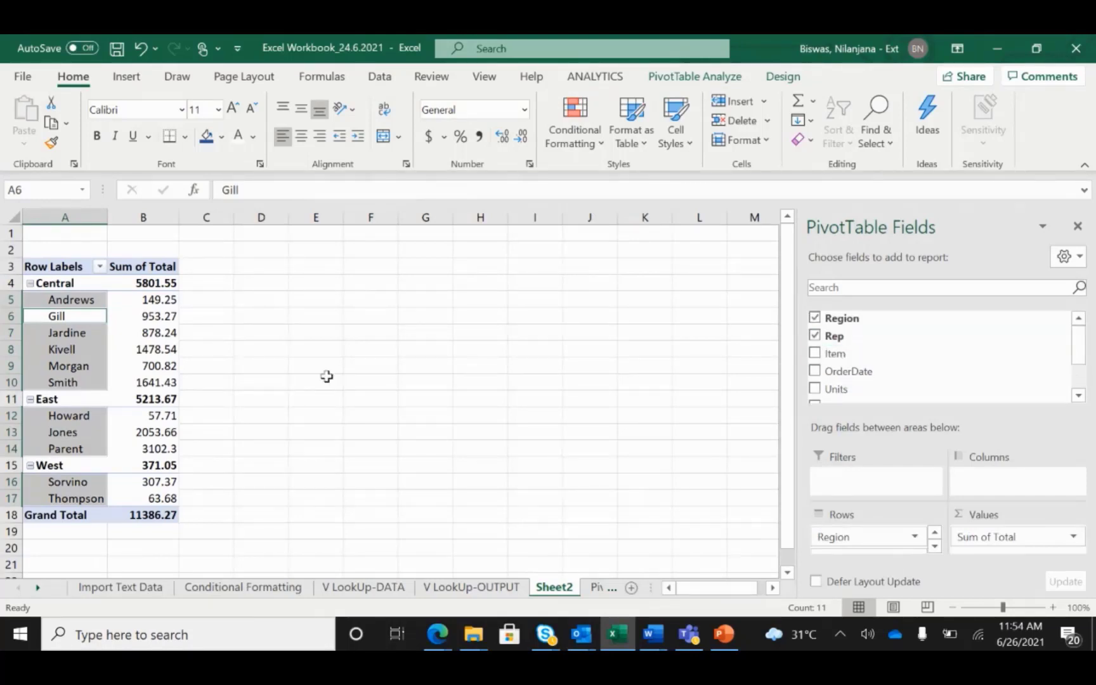
left_click(326, 377)
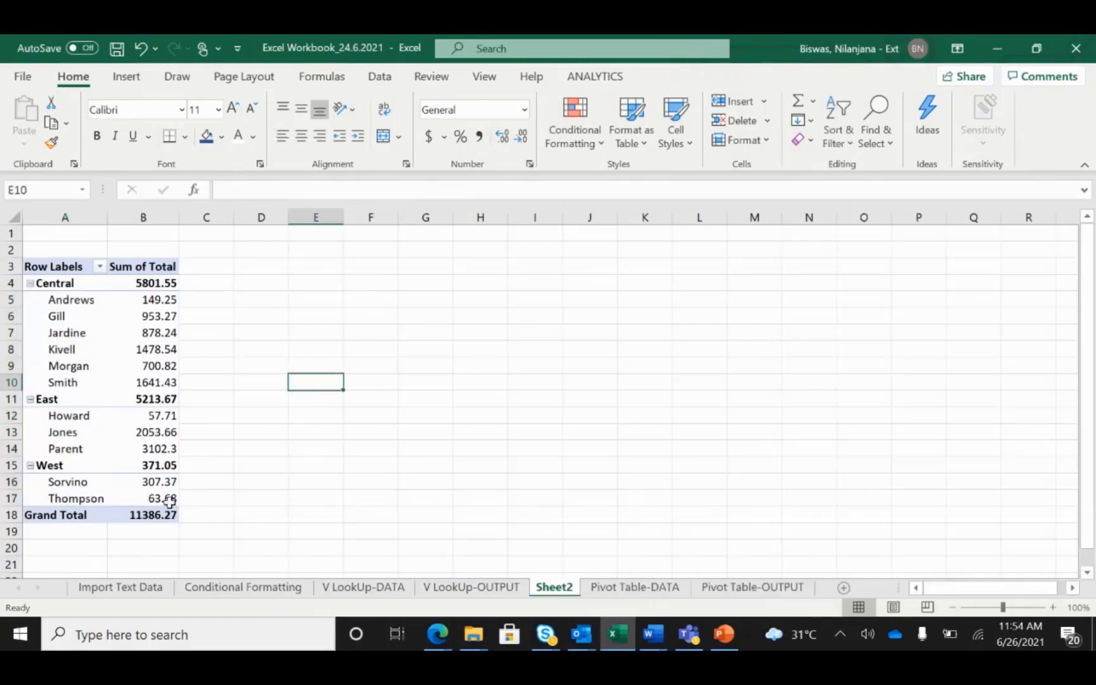
Step: Read the individual reps' sums of Total within the Central region, from the first rep to the last
left_click(69, 284)
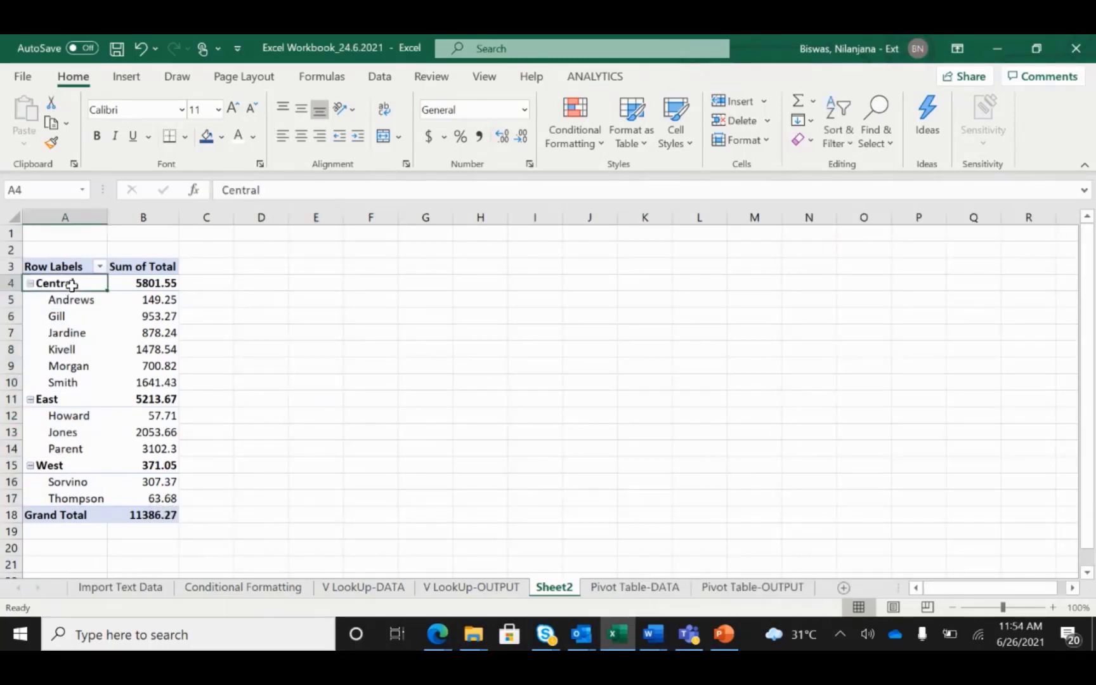
left_click(88, 299)
left_click(152, 299)
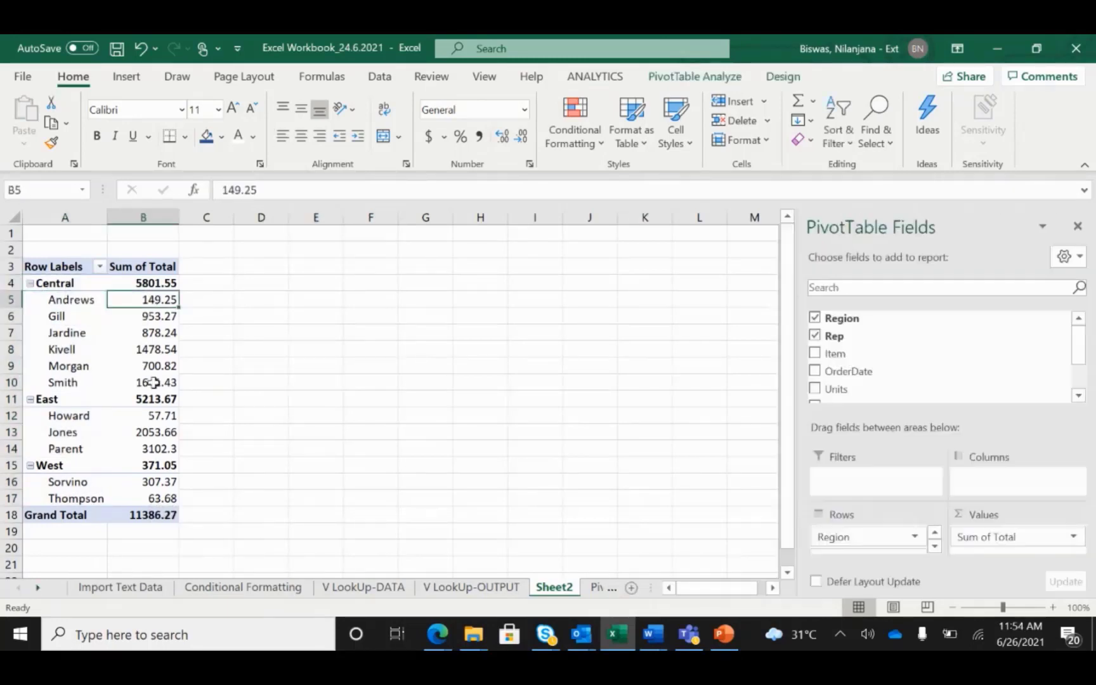
left_click(154, 382)
left_click(99, 375)
left_click(272, 300)
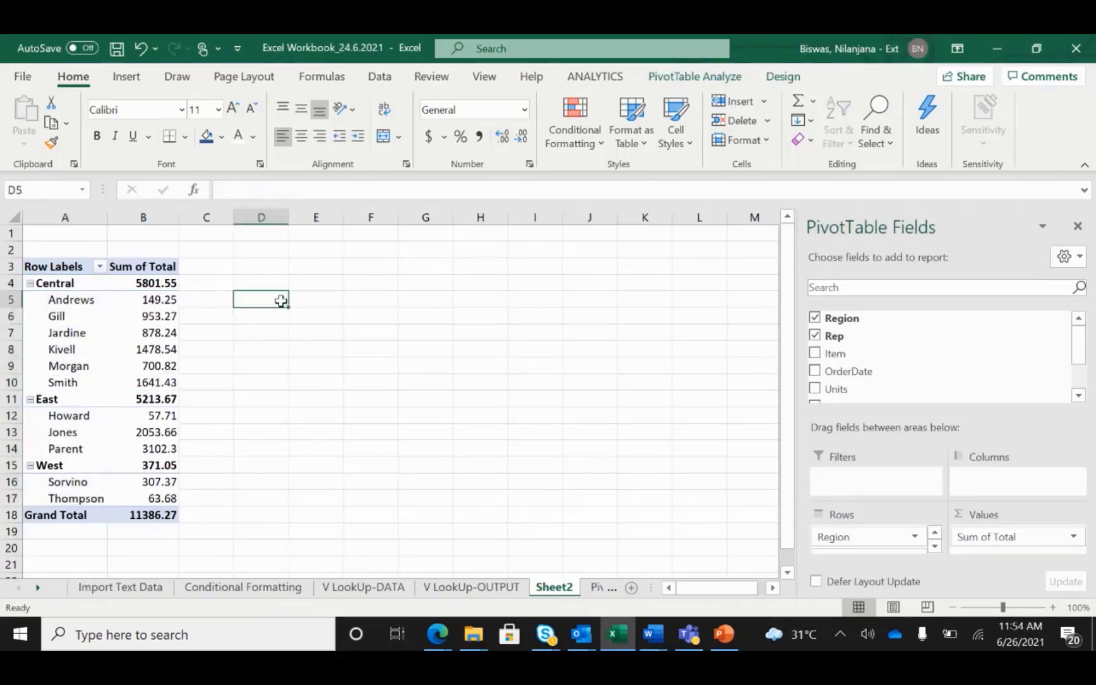
Step: Check the participants' messages in the Zoho meeting chat in Edge and return to the Excel workbook
left_click(168, 314)
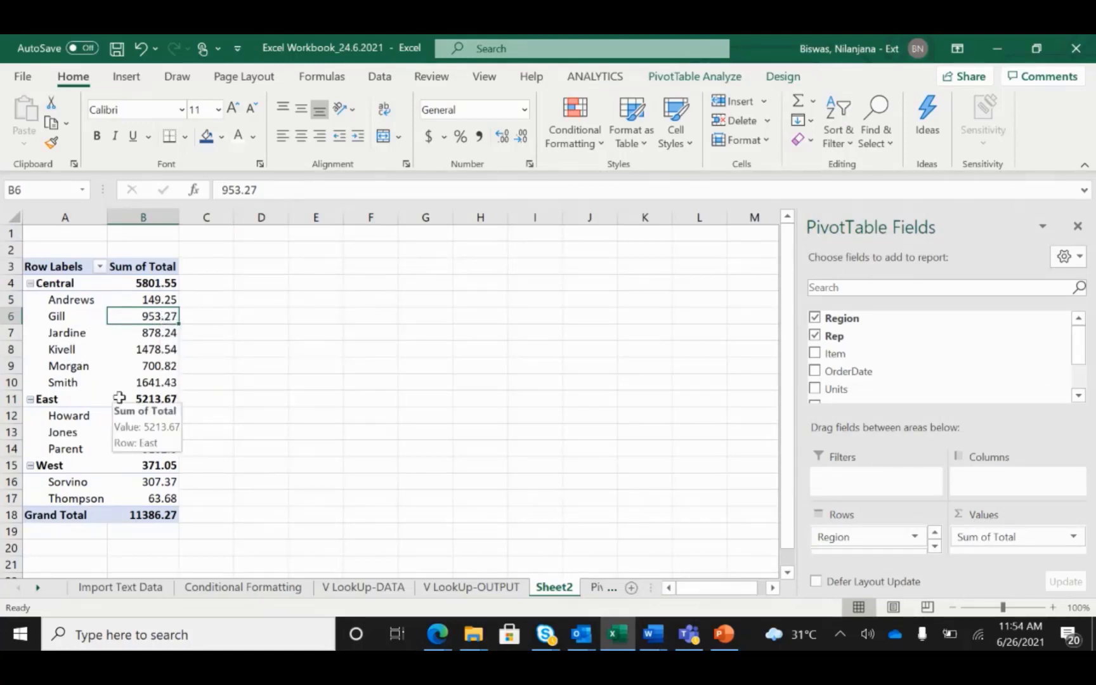
left_click(66, 334)
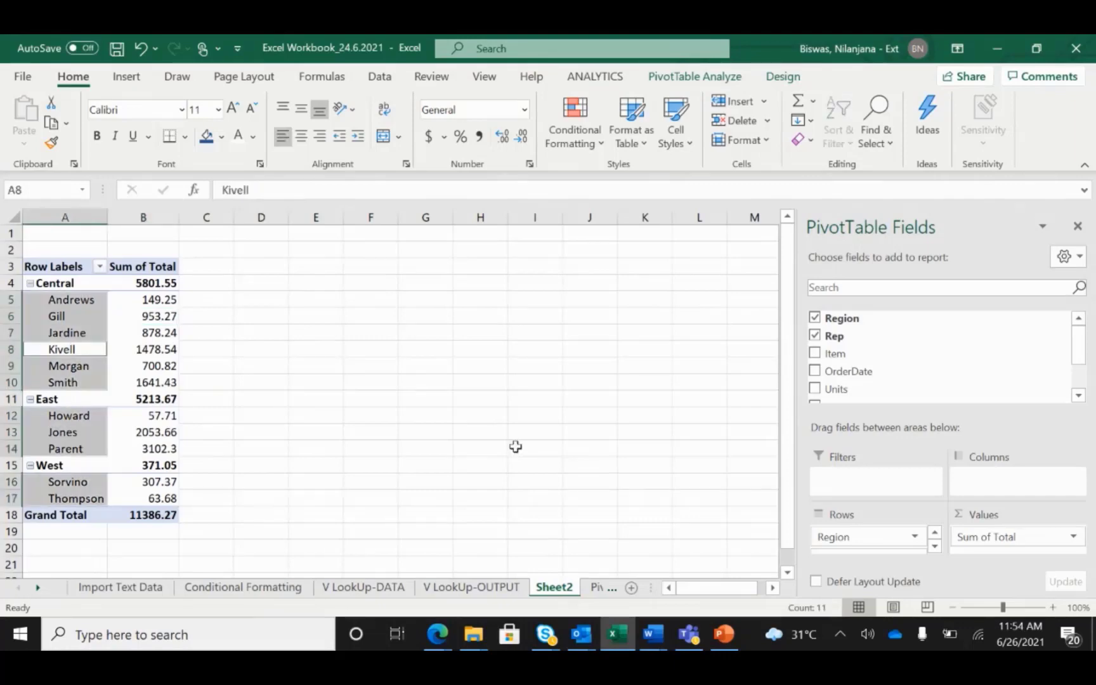
left_click(515, 446)
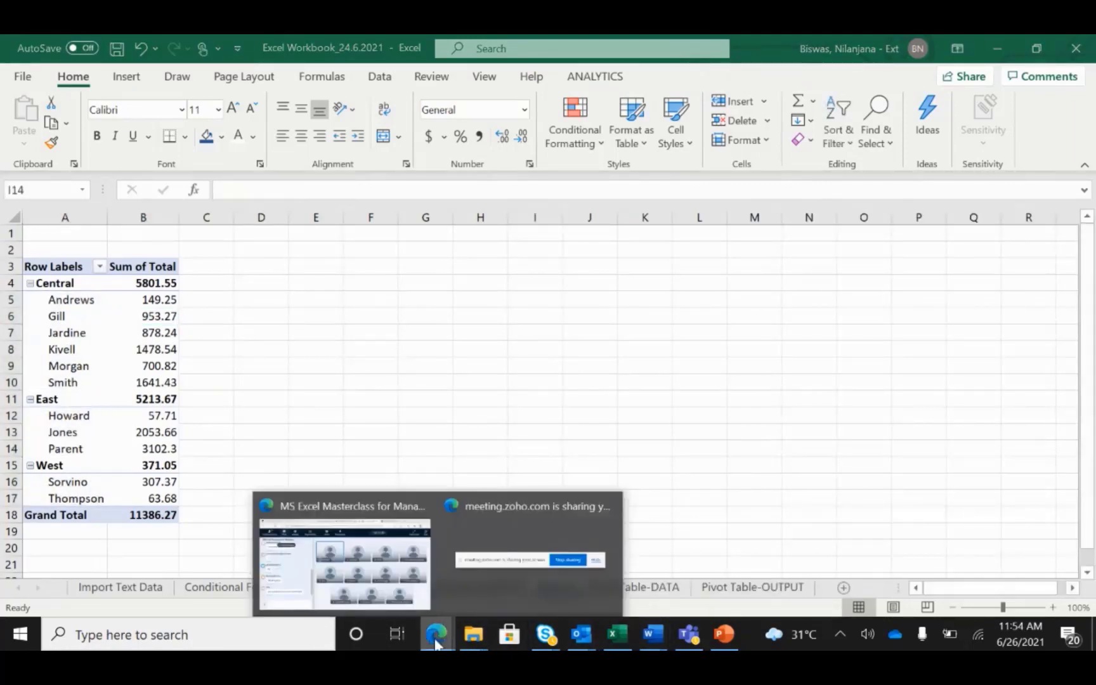
left_click(286, 552)
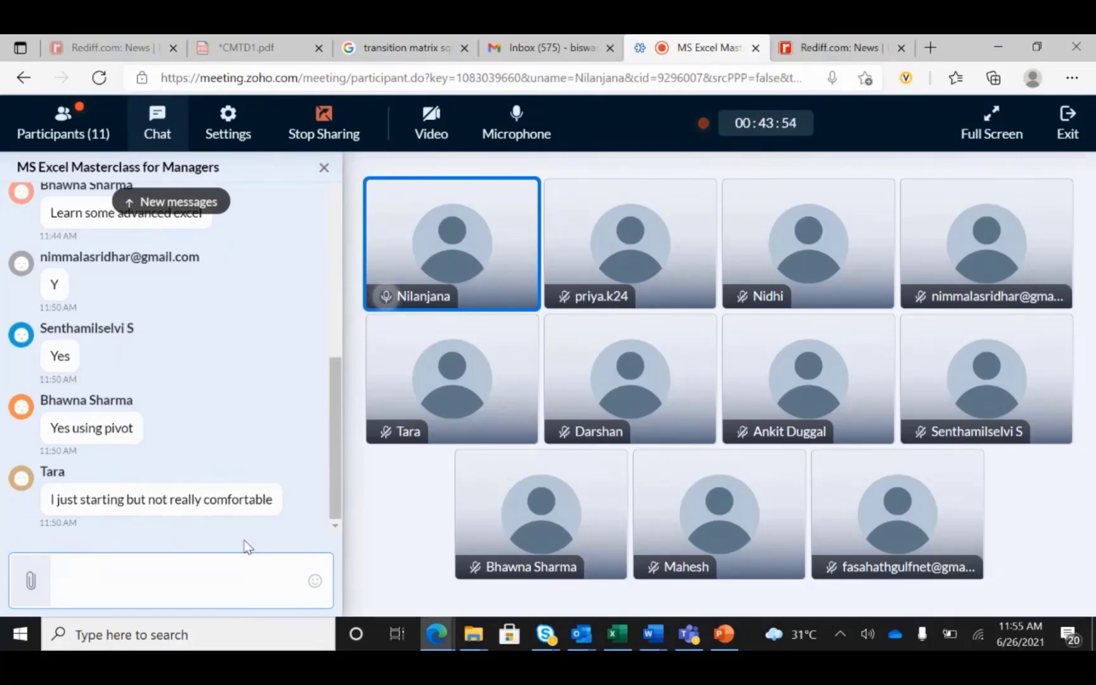
left_click(617, 633)
Step: Look at the options available for the Sum of Total value field of the PivotTable
left_click(122, 331)
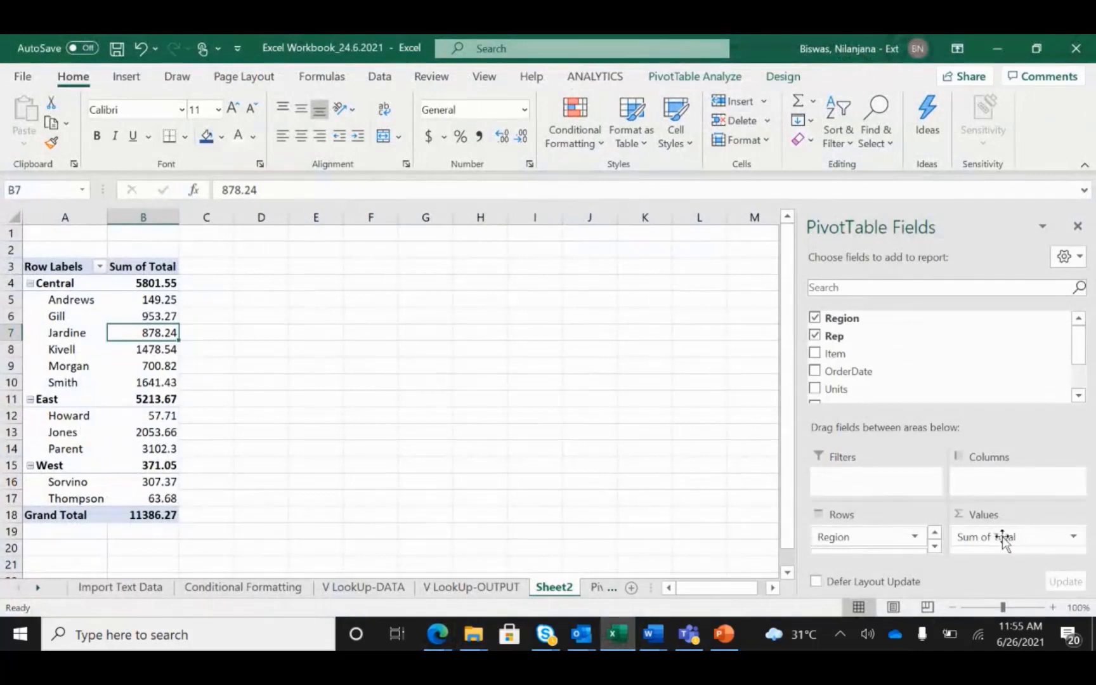
left_click(1072, 537)
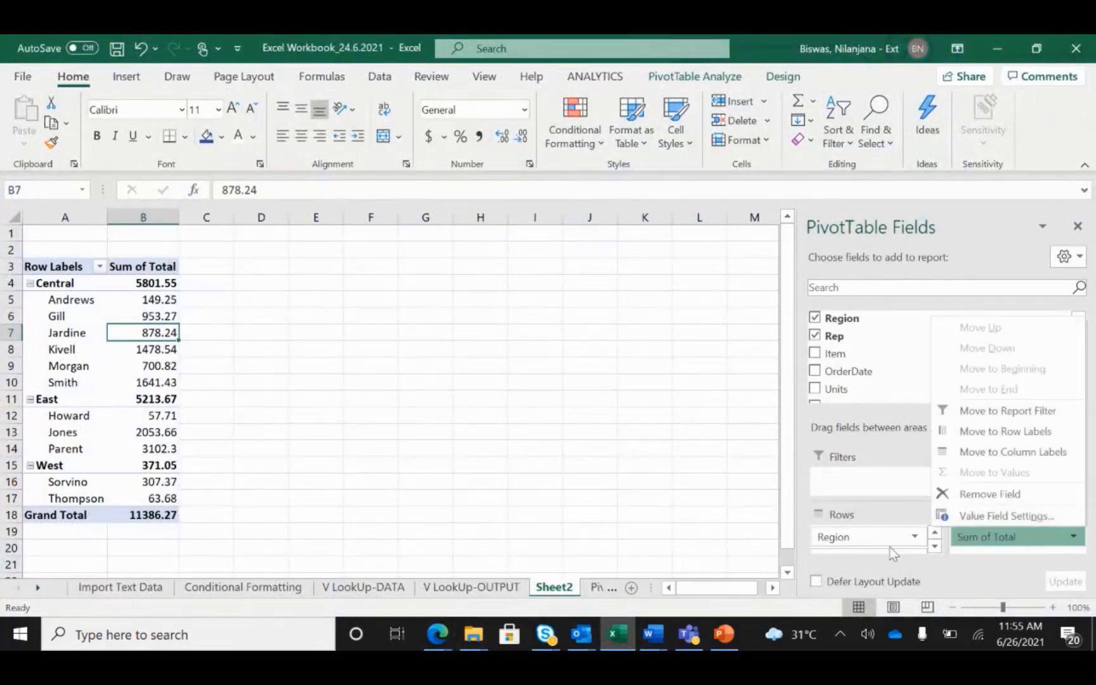
left_click(691, 511)
Step: Add the Item field to the PivotTable's Columns area to break the regional and rep sales down by item
left_click(121, 352)
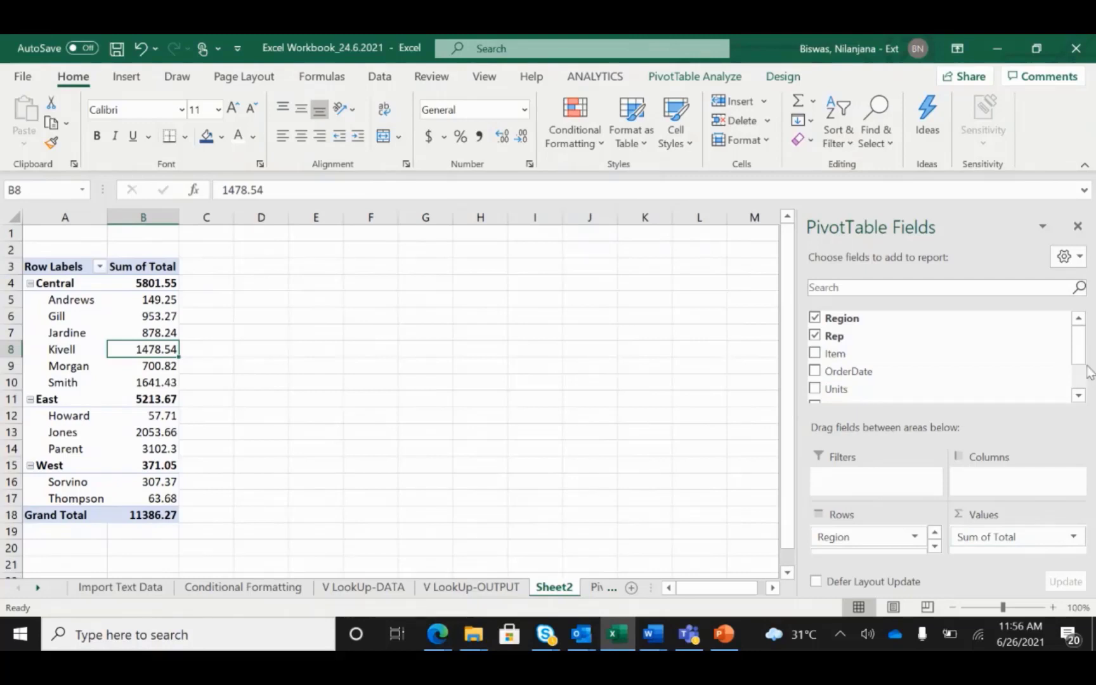
left_click_drag(1082, 355, 1081, 383)
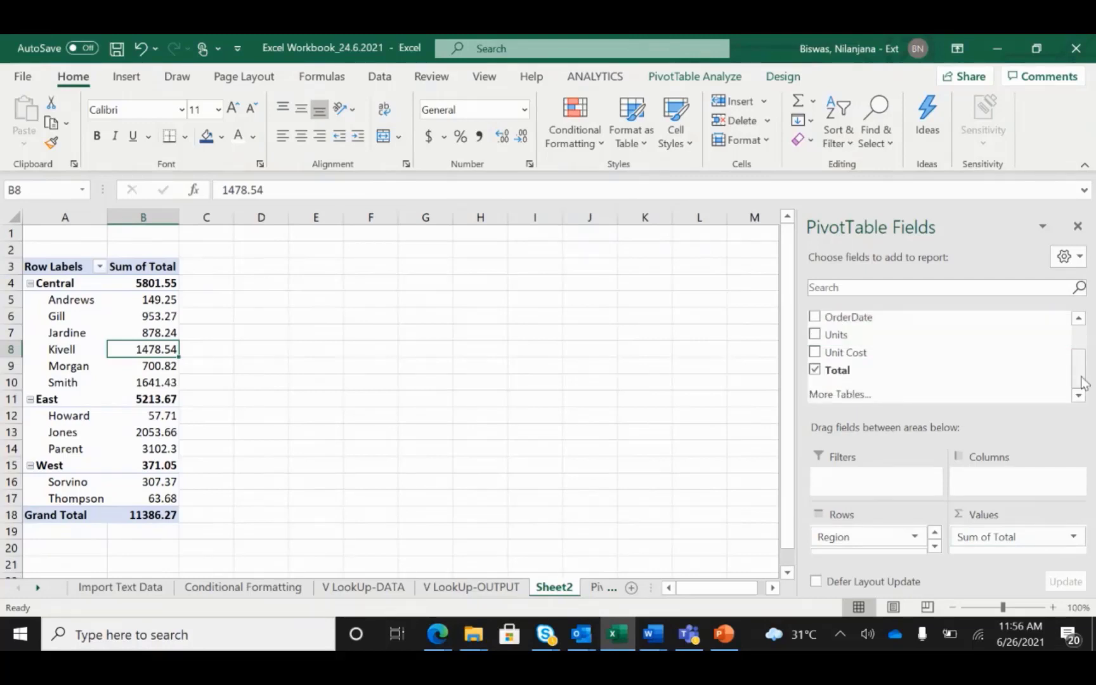
left_click_drag(1079, 378, 1083, 341)
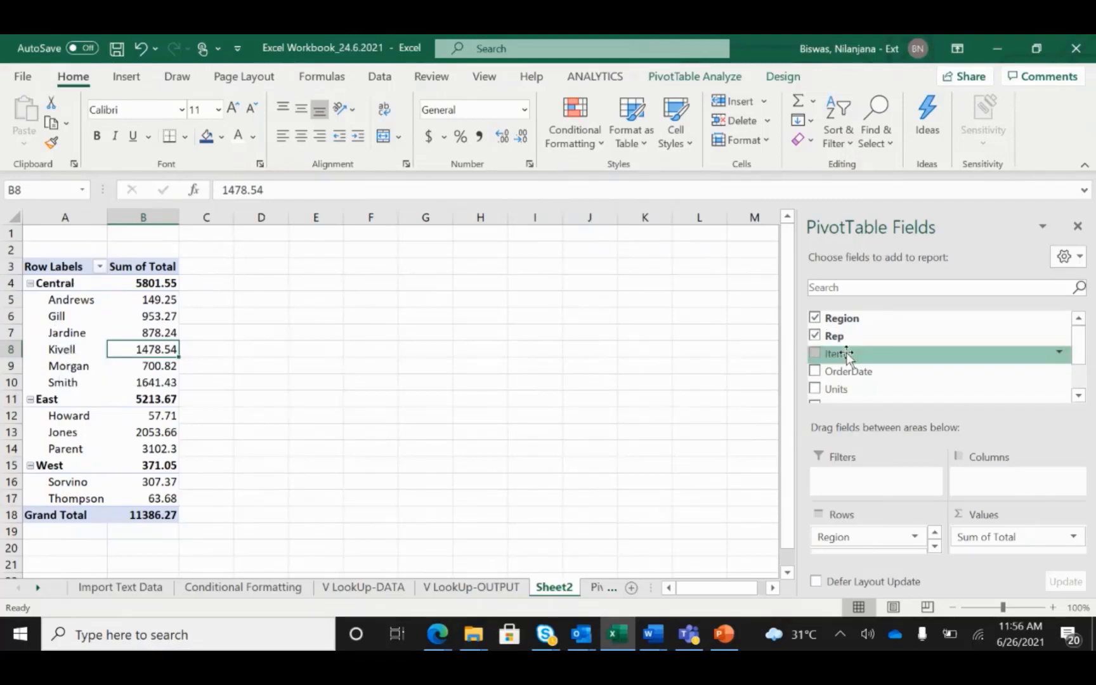
left_click_drag(847, 355, 981, 482)
left_click(571, 331)
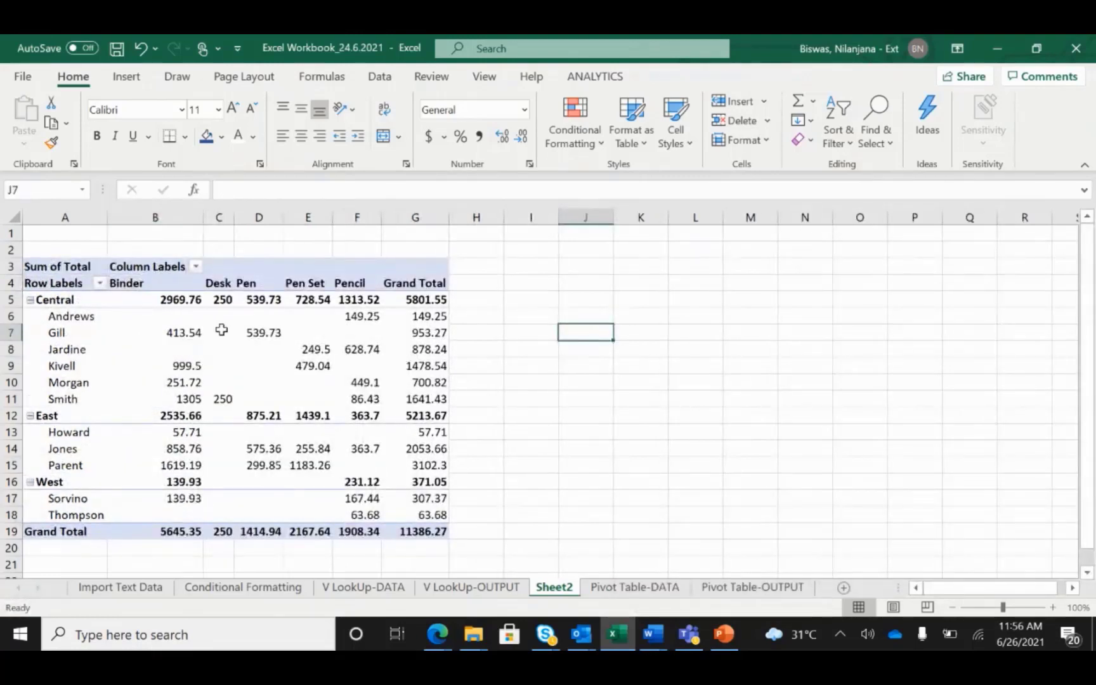
Step: Examine the sums of Total for each region and rep across the item columns
left_click(104, 338)
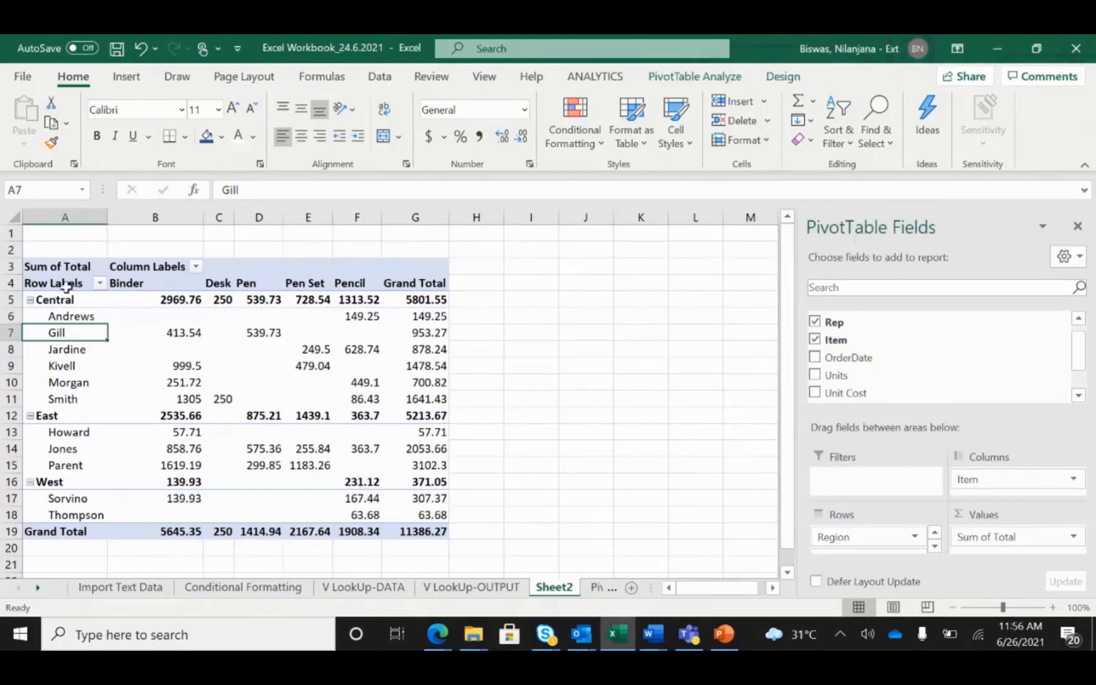
left_click(642, 328)
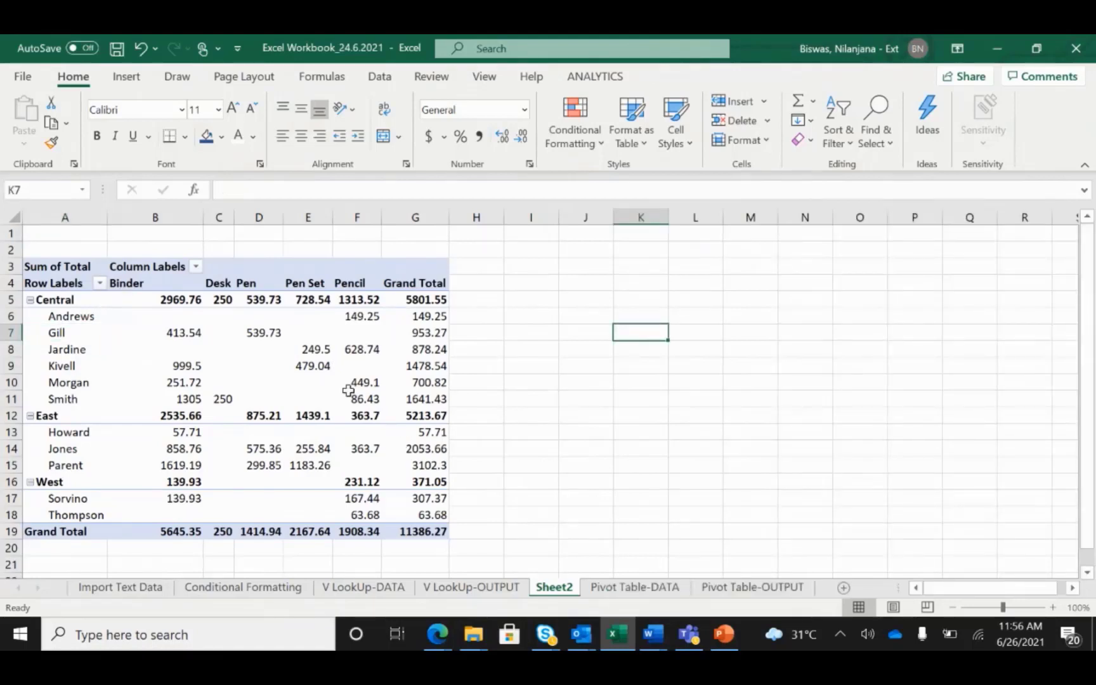
left_click(676, 381)
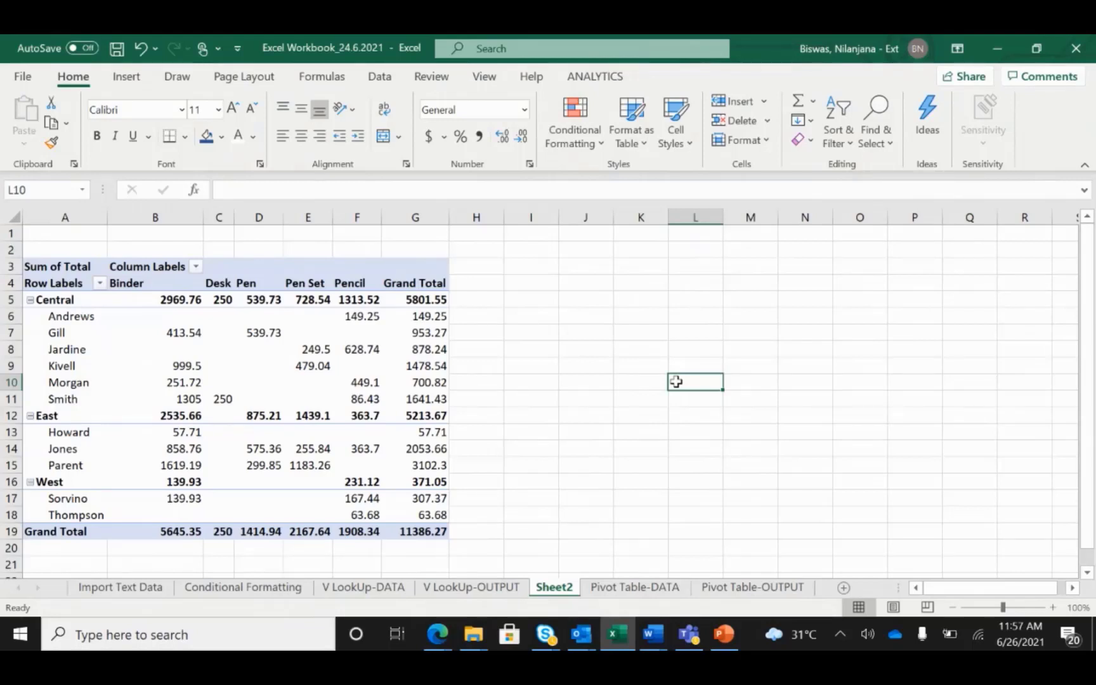
Step: Review the field list layout options and the sort, label filter and value filter choices for the Rep row labels
left_click(76, 345)
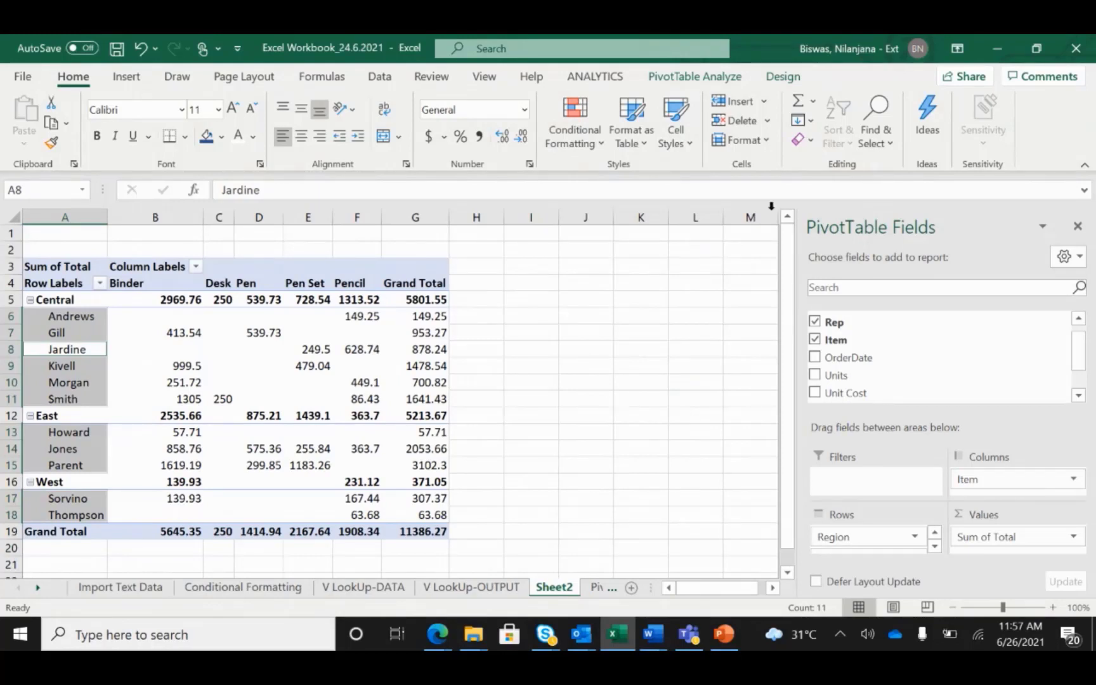
left_click(1070, 257)
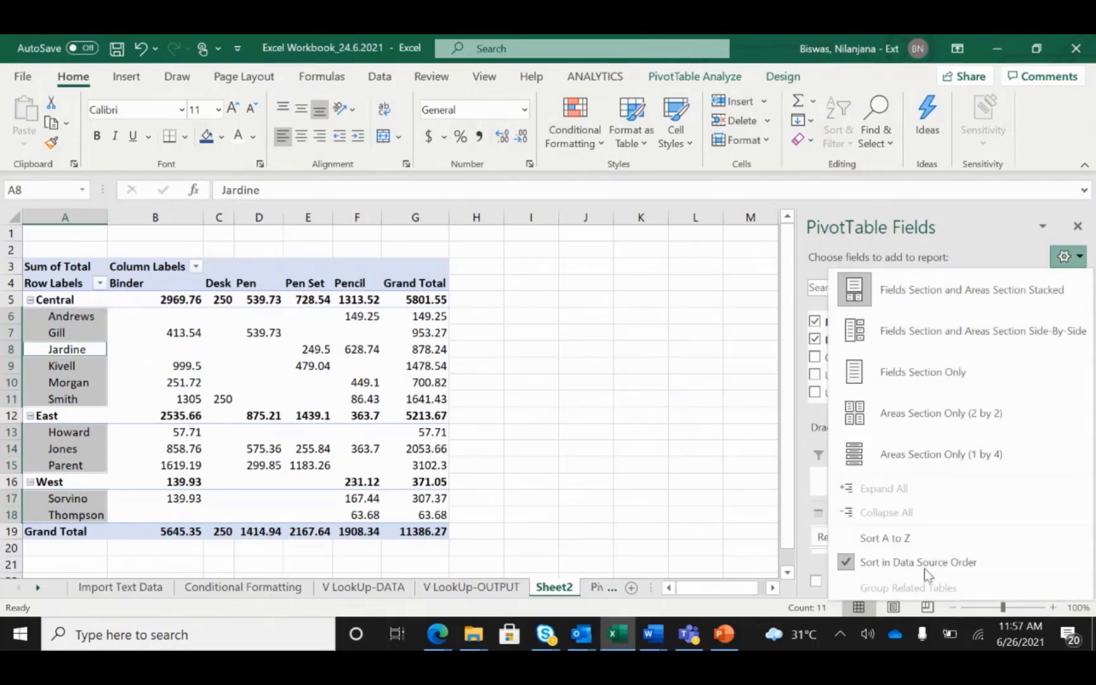
left_click(702, 401)
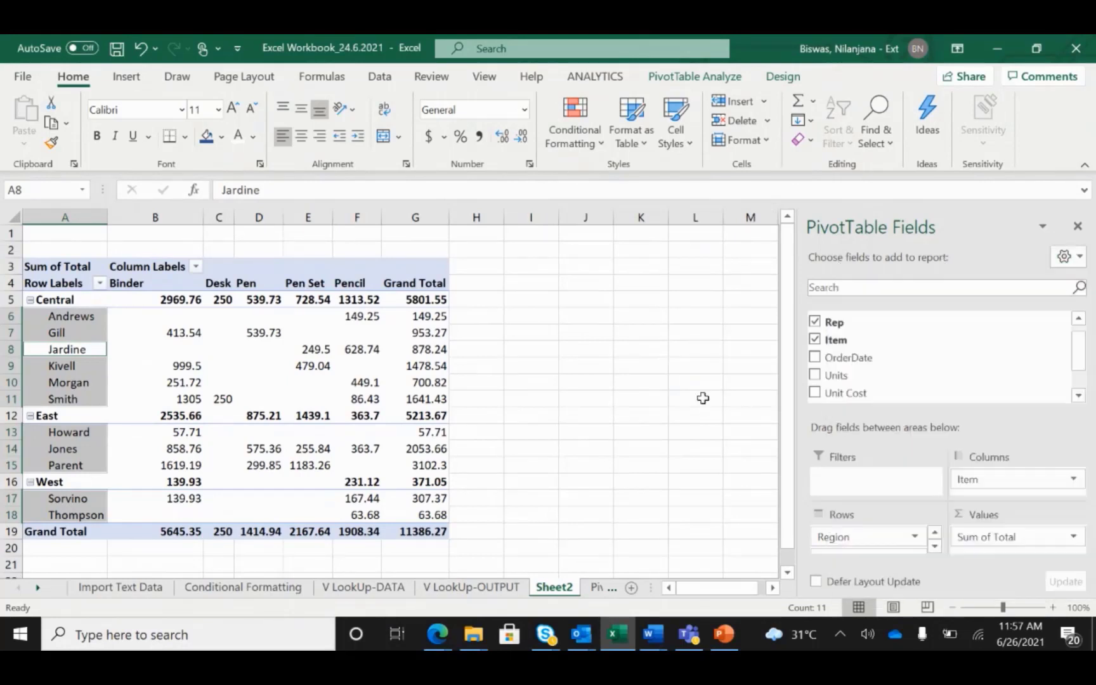
left_click(99, 284)
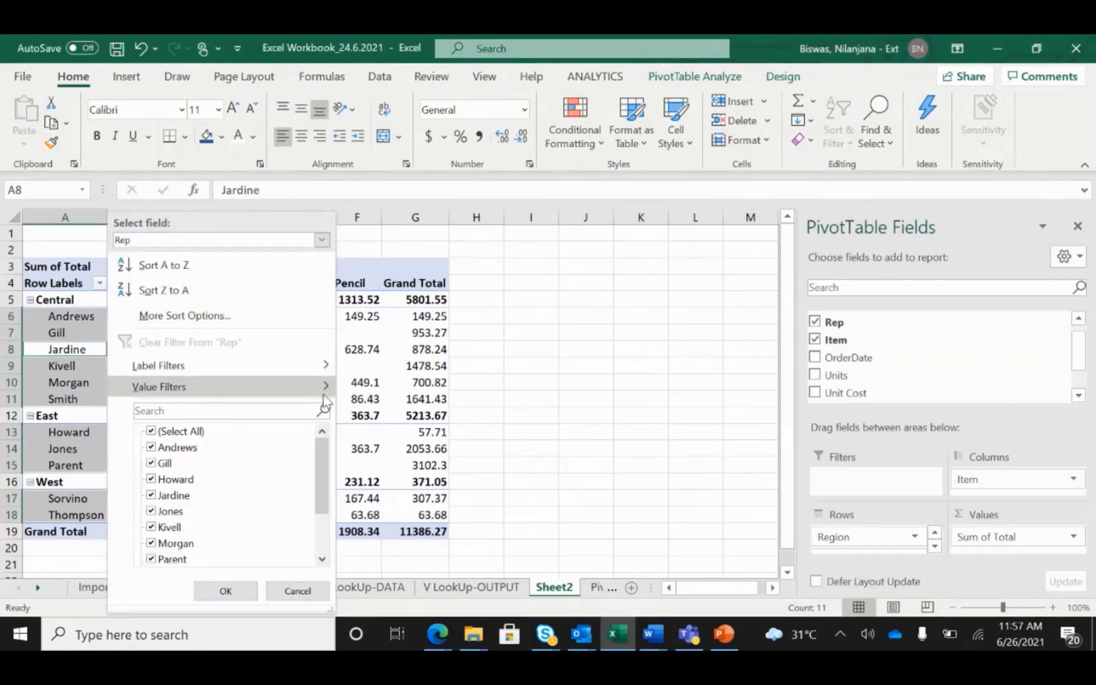
mouse_move(329, 372)
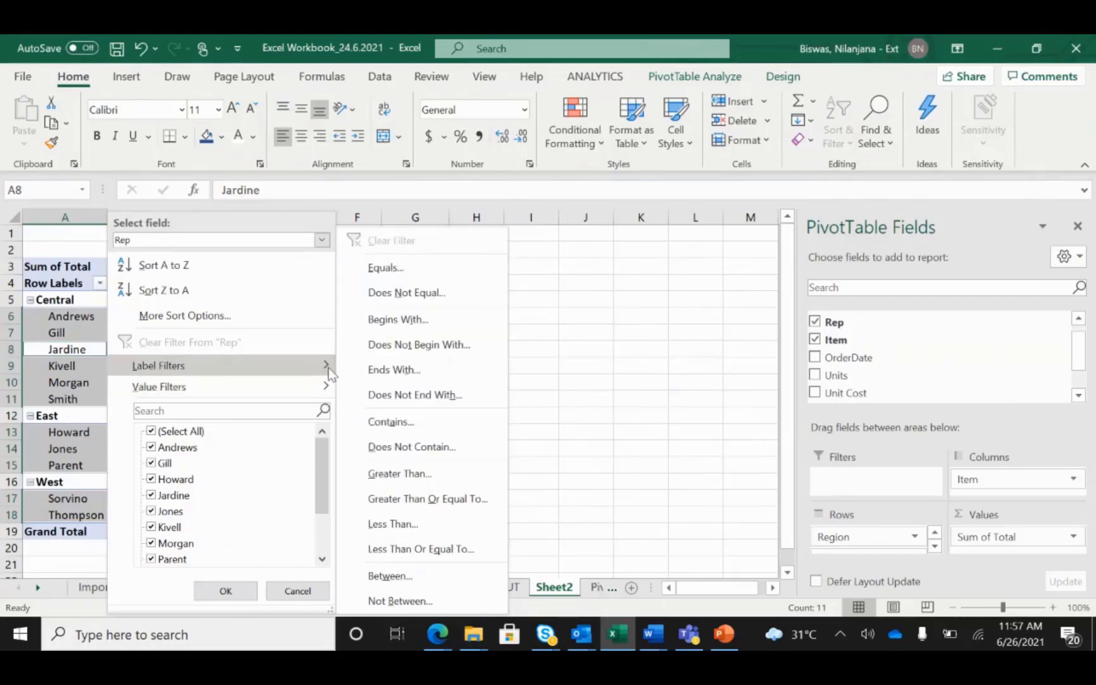
mouse_move(287, 396)
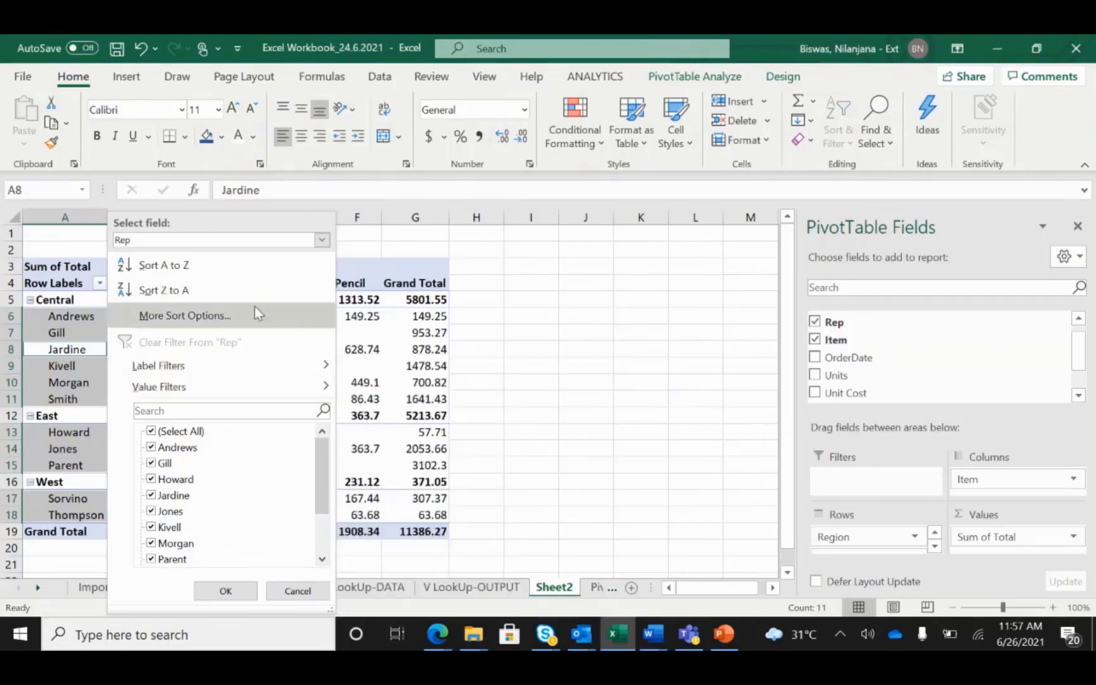
left_click(550, 412)
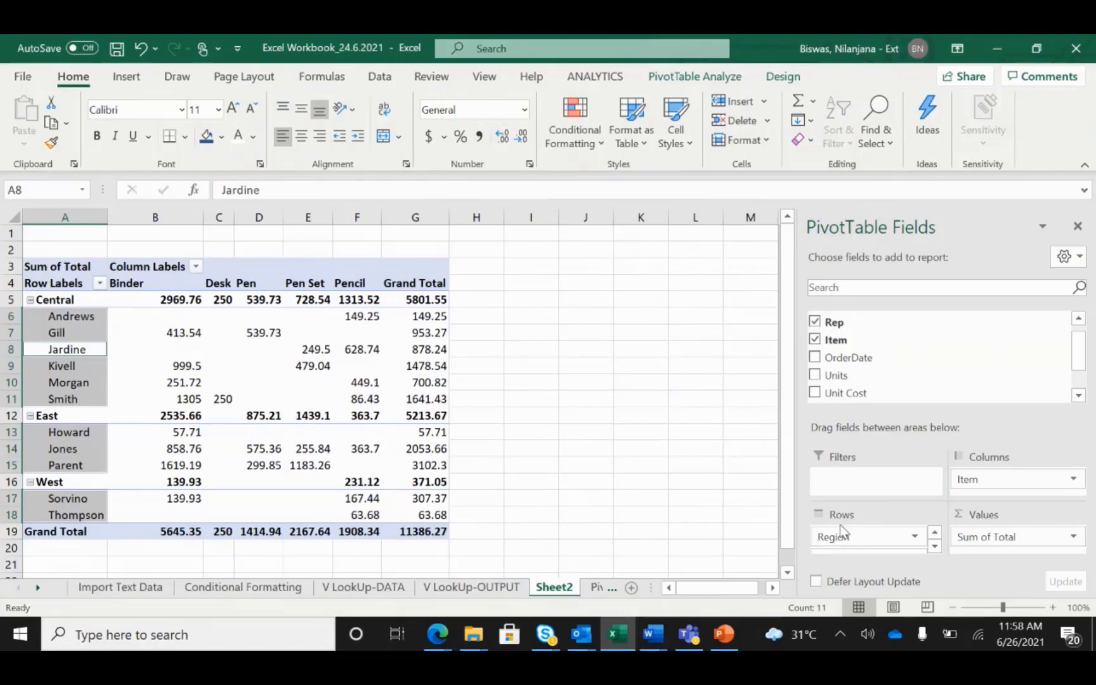
left_click(264, 347)
left_click(501, 380)
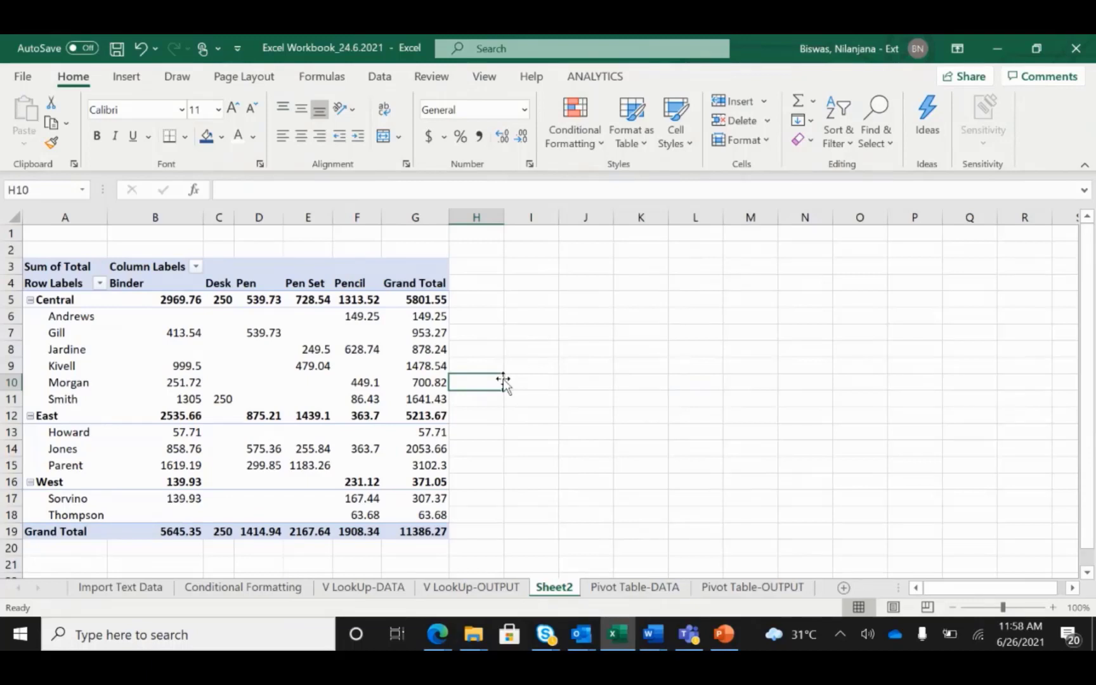
left_click(66, 300)
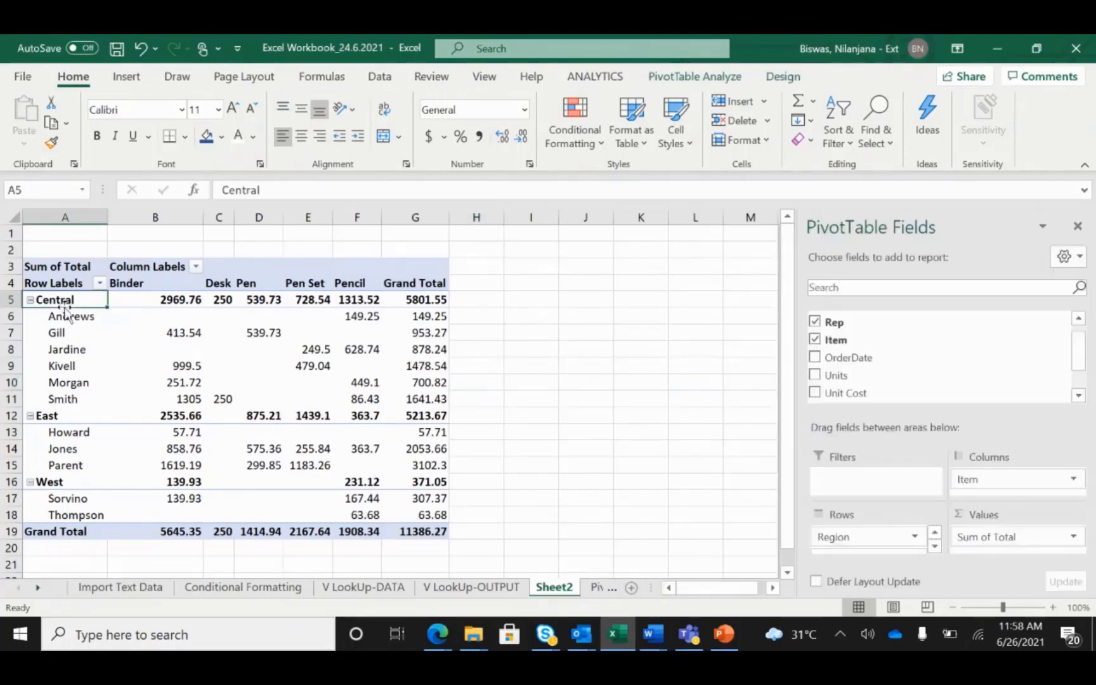
left_click(508, 448)
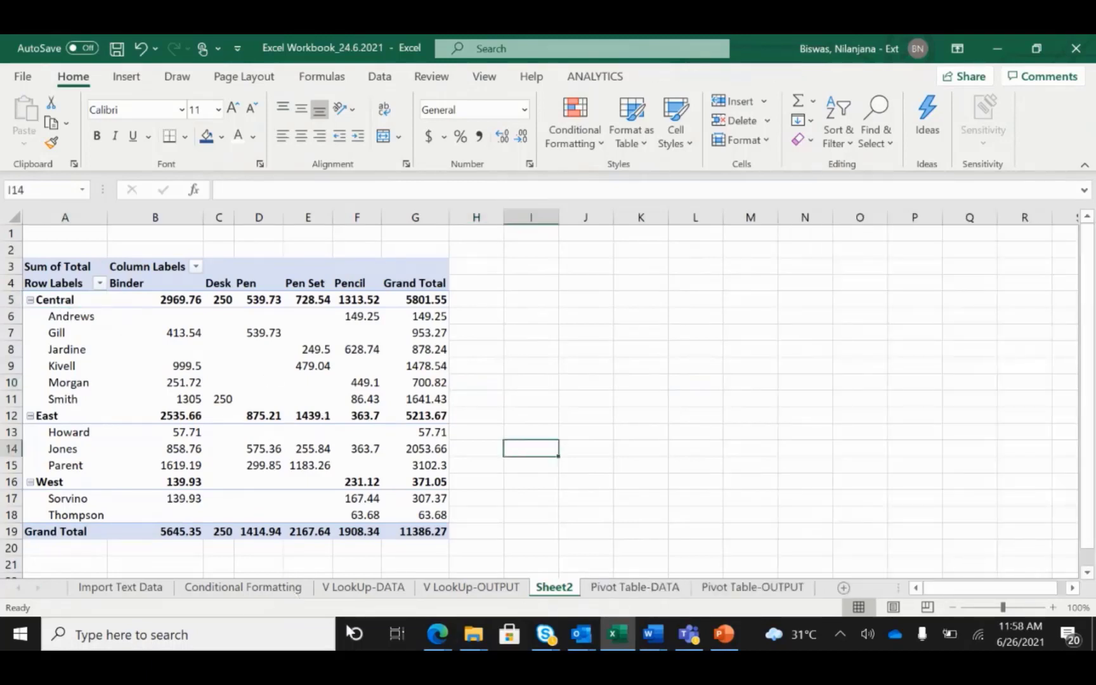
Step: Go to the Import Text Data sheet and look over the empty area around the EMAIL IDs heading
left_click(132, 588)
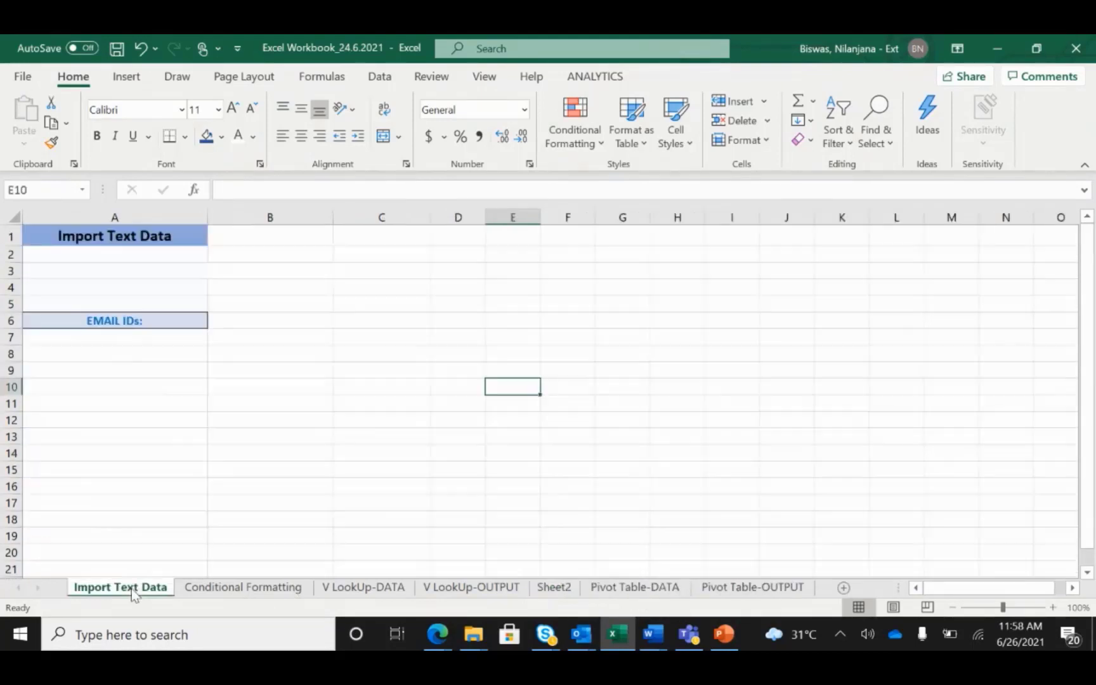
left_click(414, 424)
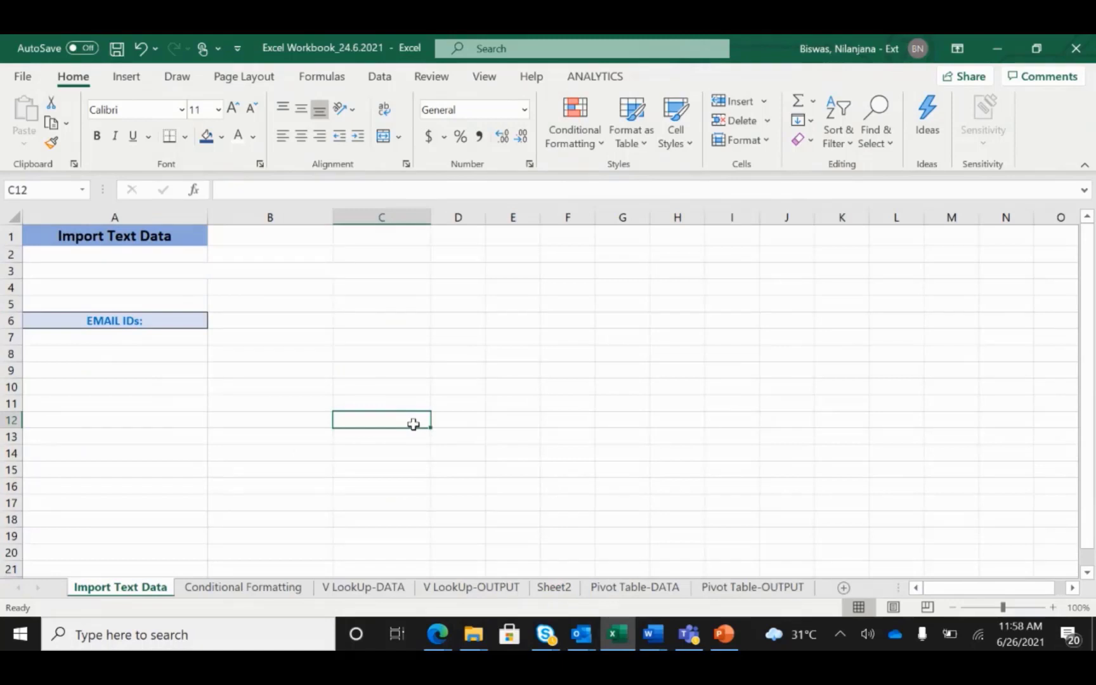
left_click(591, 334)
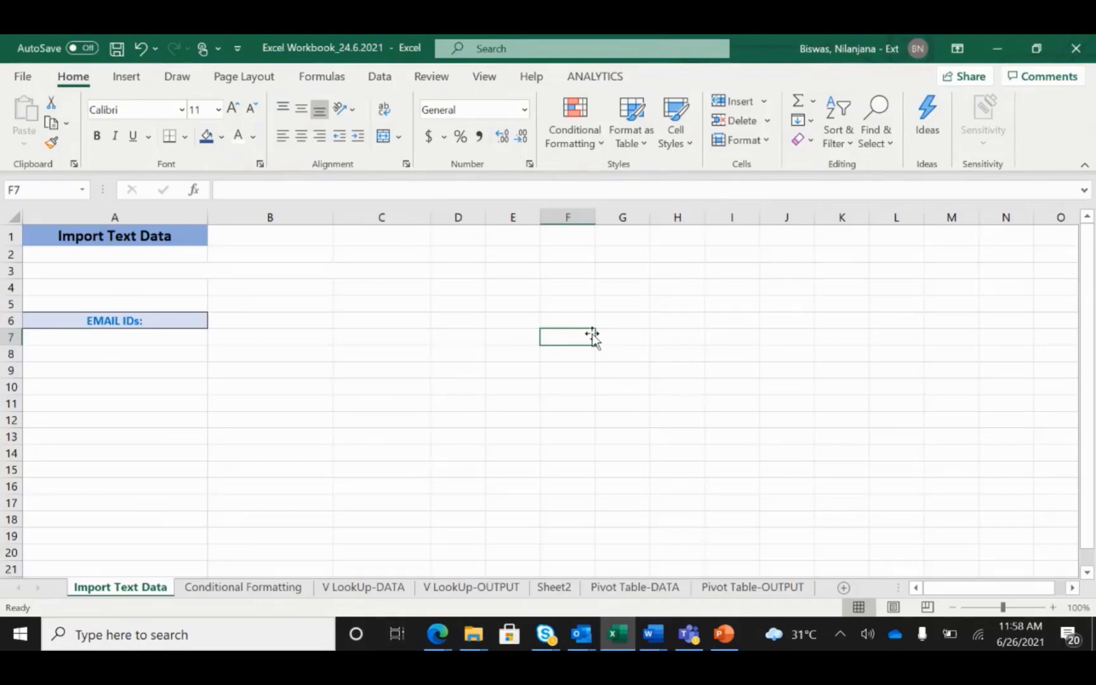
left_click(309, 316)
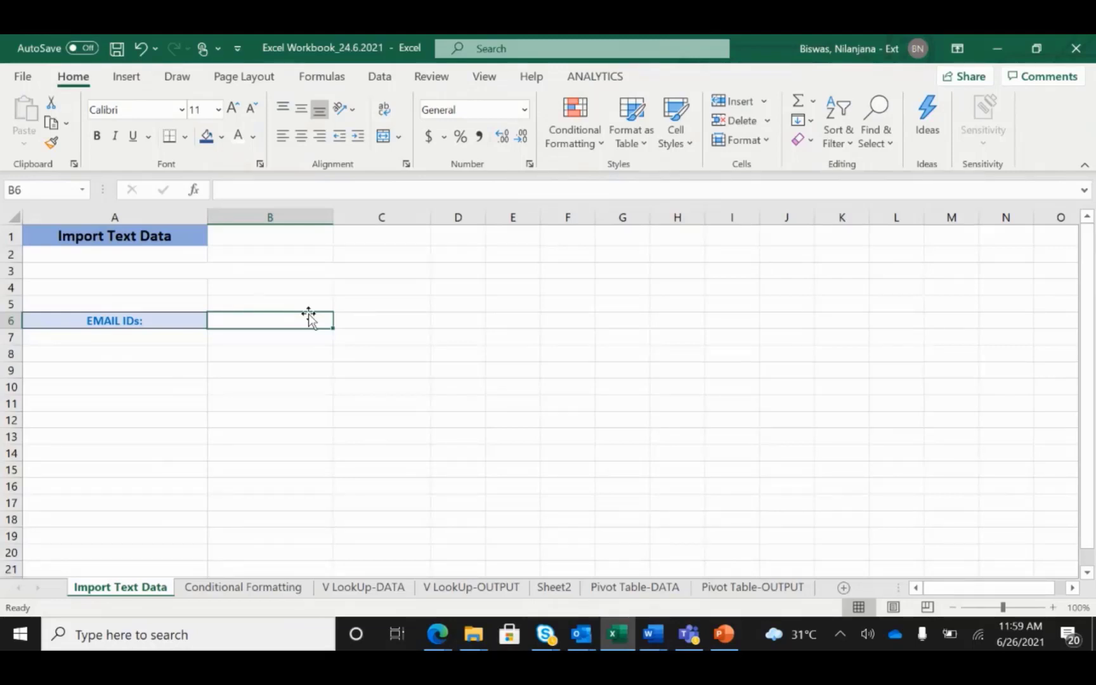
left_click(392, 366)
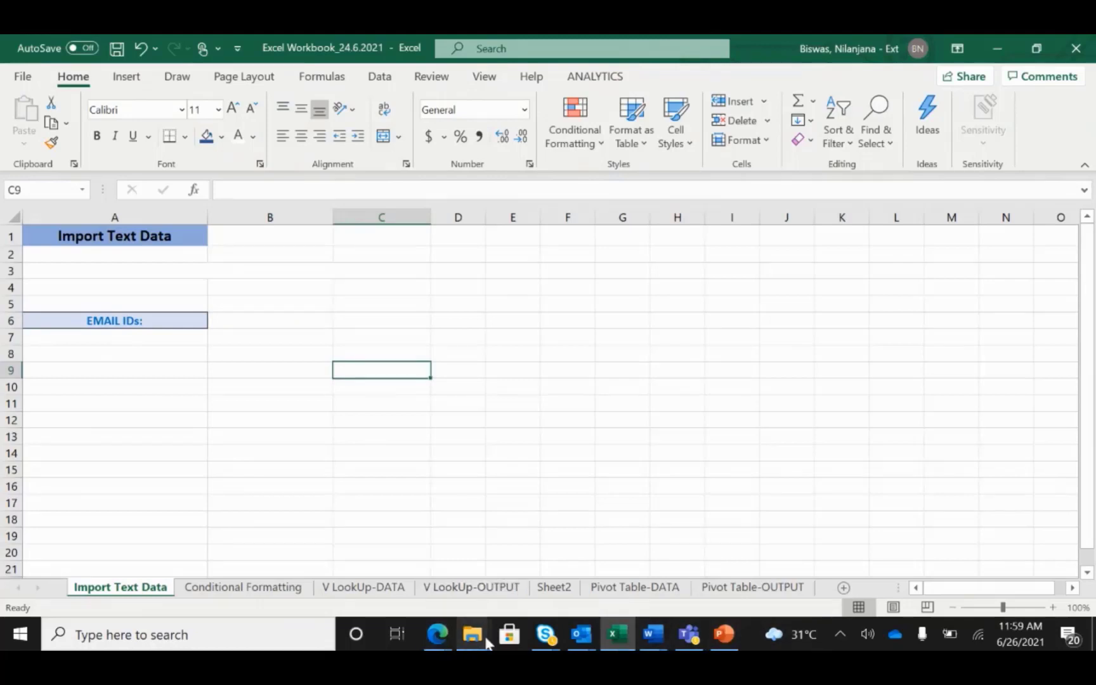
mouse_move(487, 642)
left_click(408, 570)
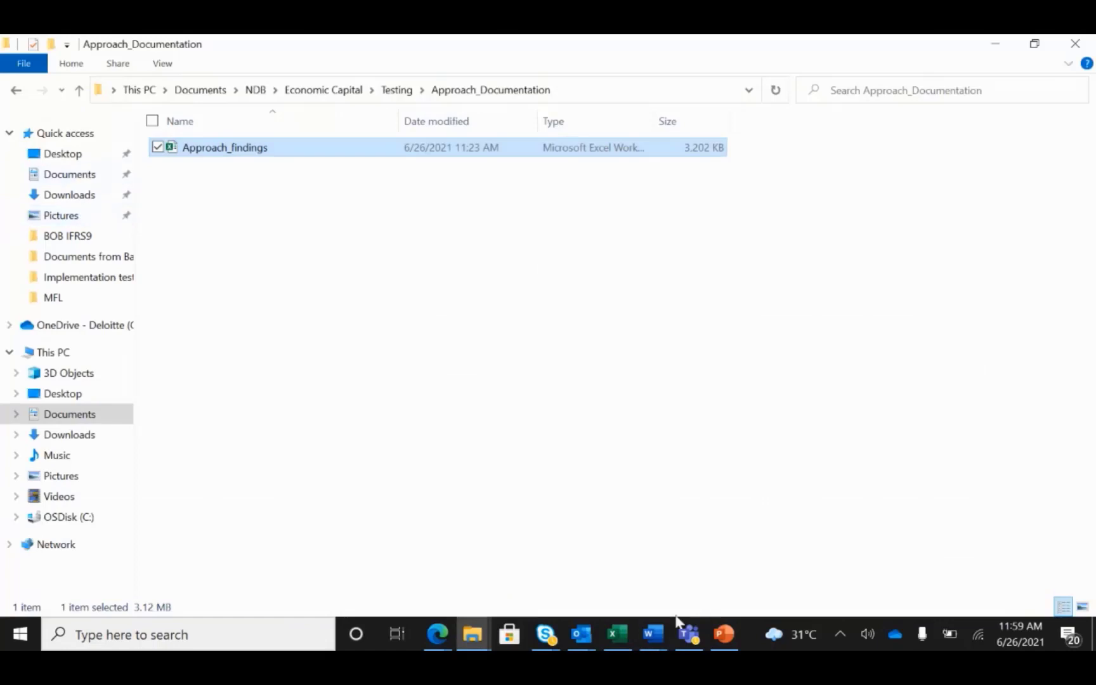
left_click(732, 641)
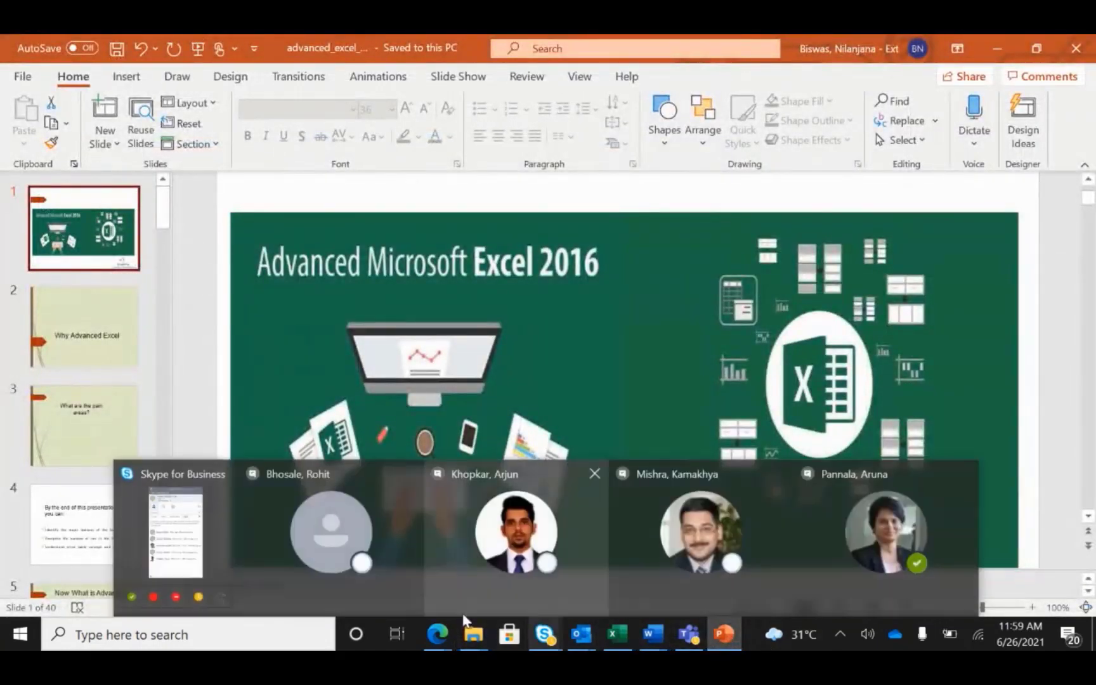
mouse_move(436, 636)
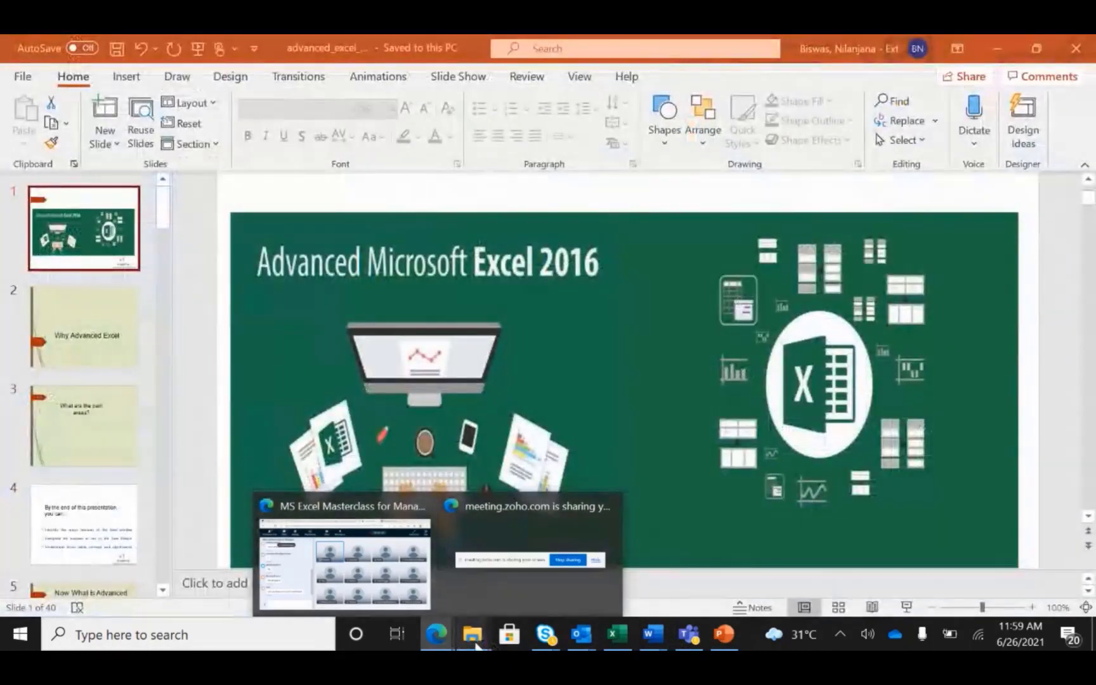
Step: Switch to File Explorer and browse the Desktop folder, checking inside the IRIZPRO folder and returning to Desktop
mouse_move(476, 646)
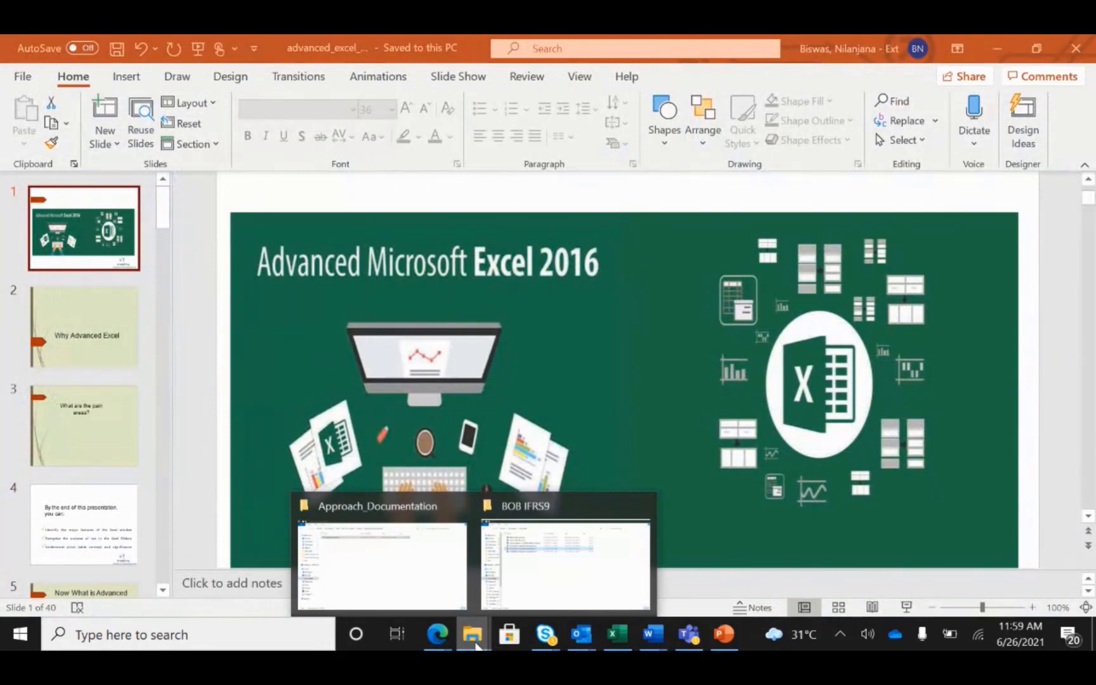
left_click(411, 558)
left_click(64, 158)
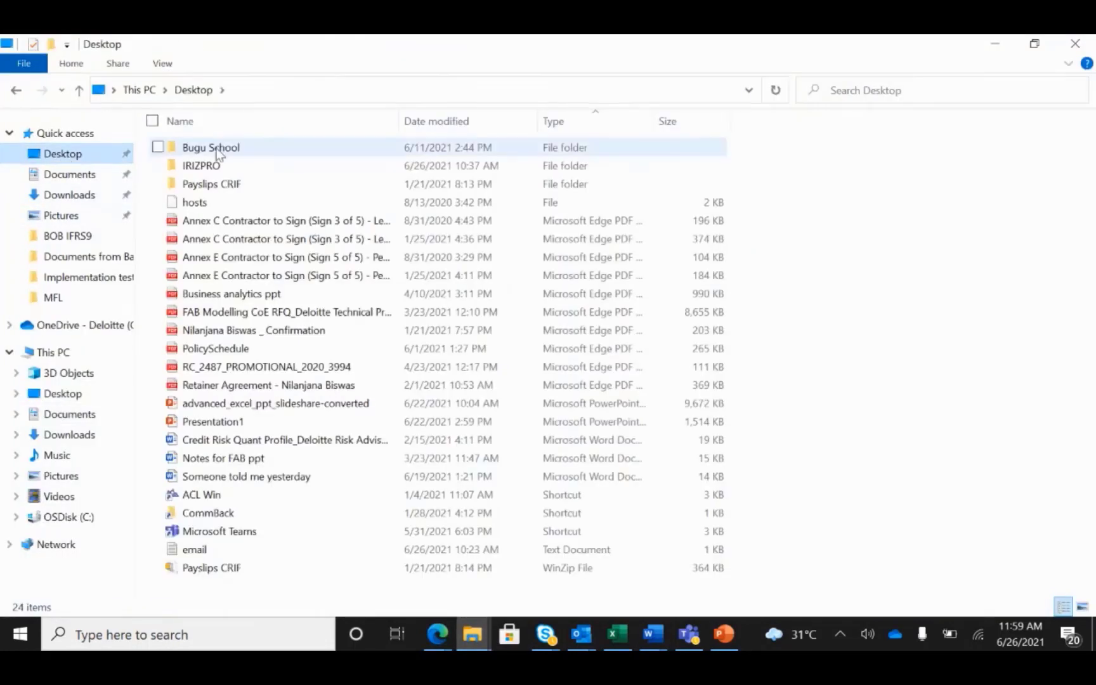
left_click(219, 166)
double_click(218, 166)
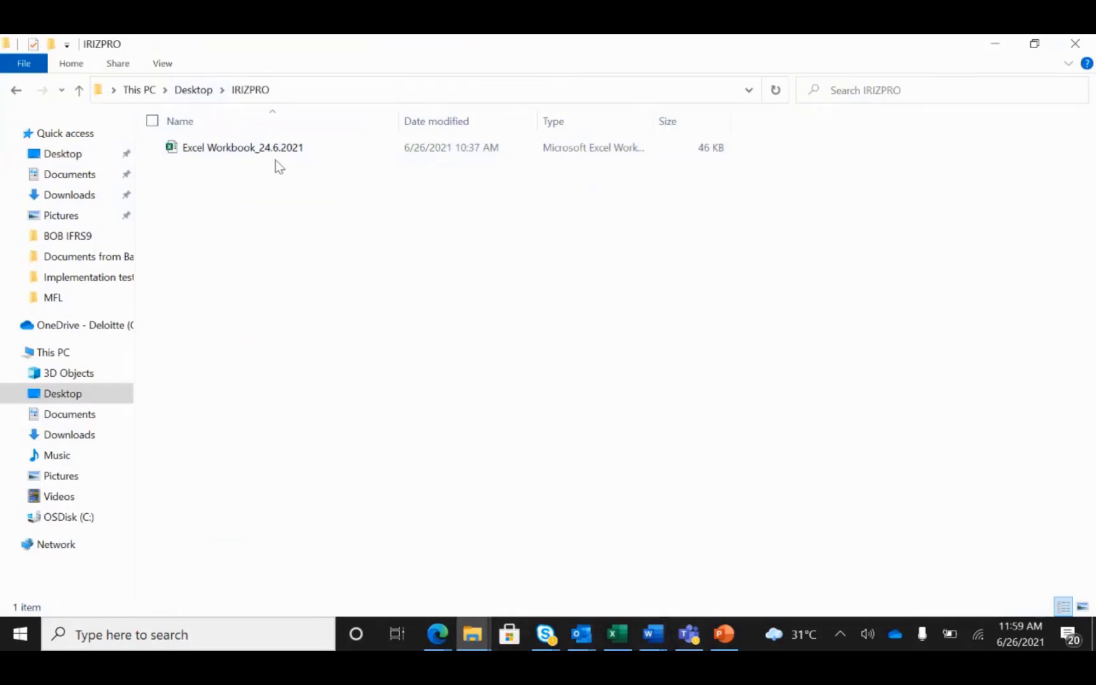
left_click(190, 89)
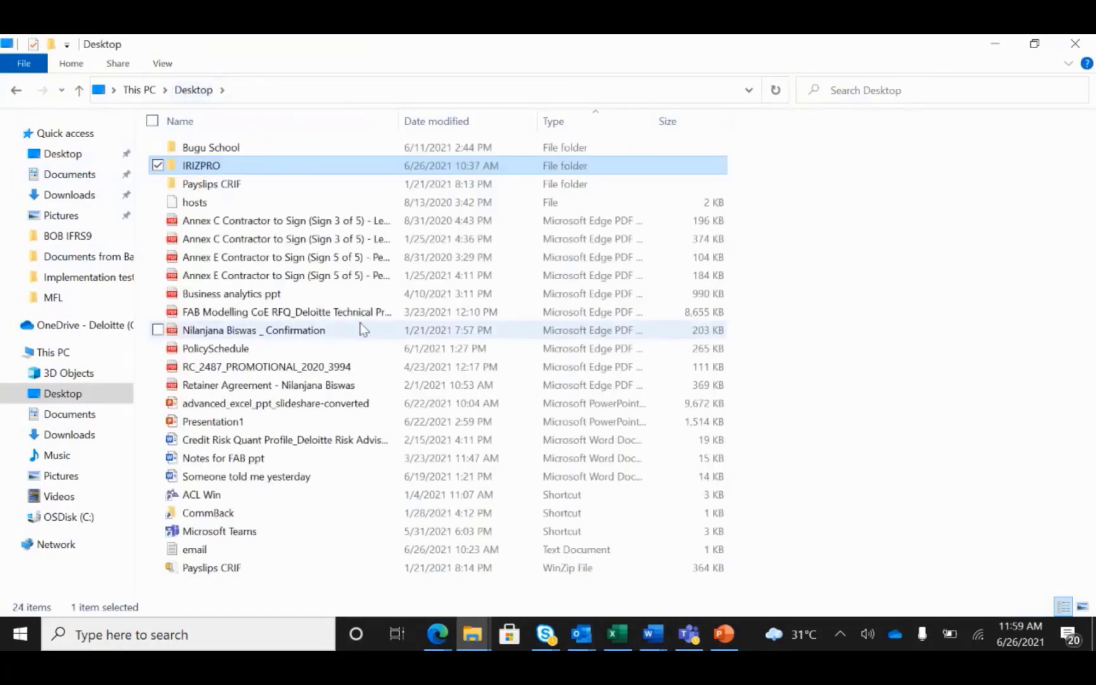
Step: Open the email text file from the Desktop folder in a maximized Notepad window and check the online meeting page
double_click(274, 549)
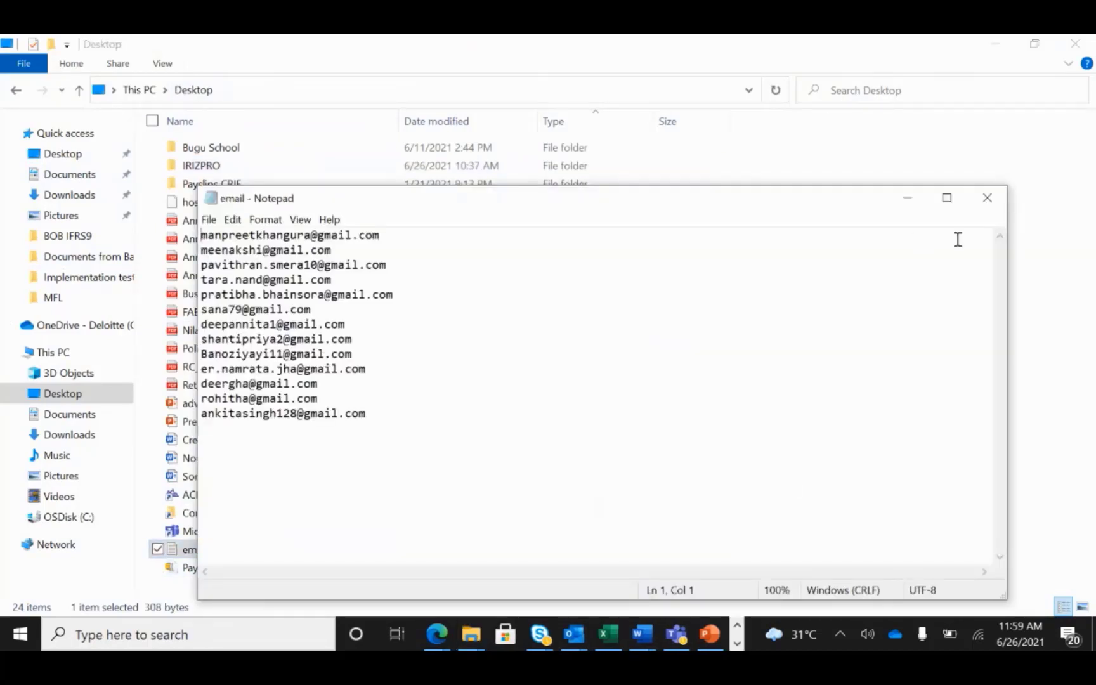
left_click(945, 198)
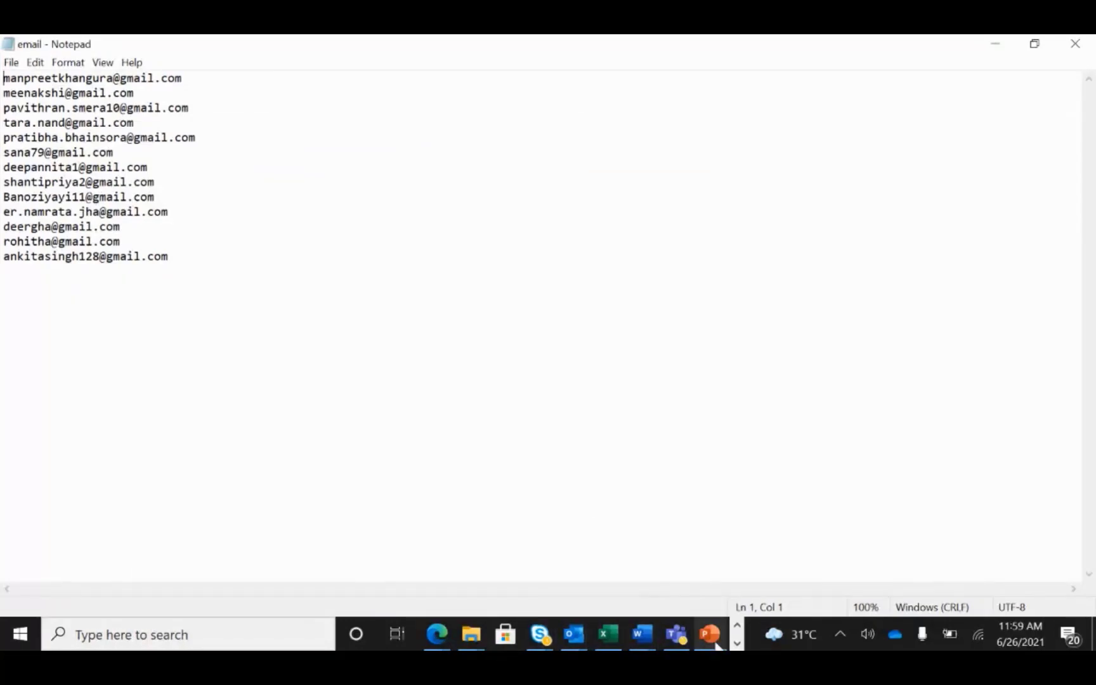
left_click(433, 634)
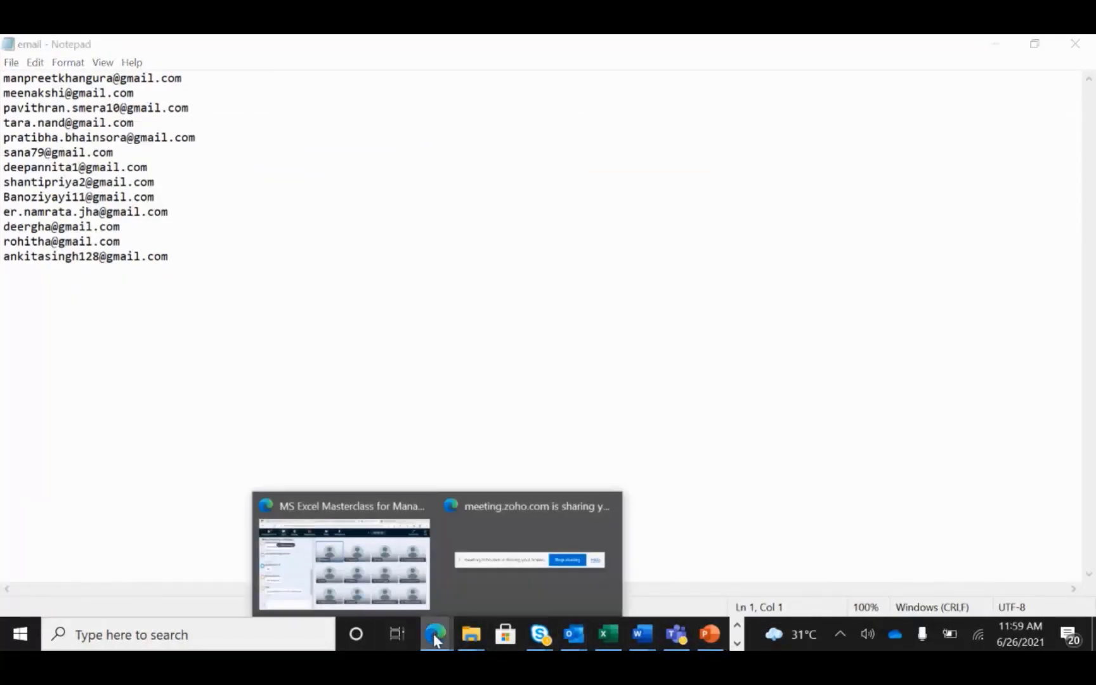
left_click(362, 583)
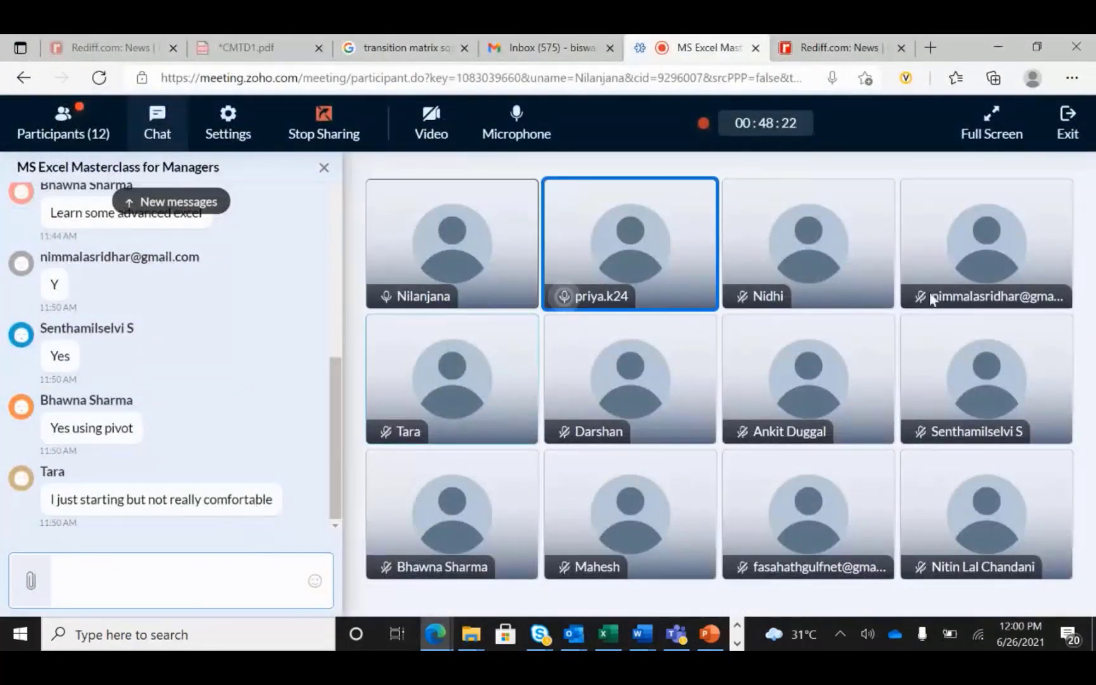
left_click(999, 44)
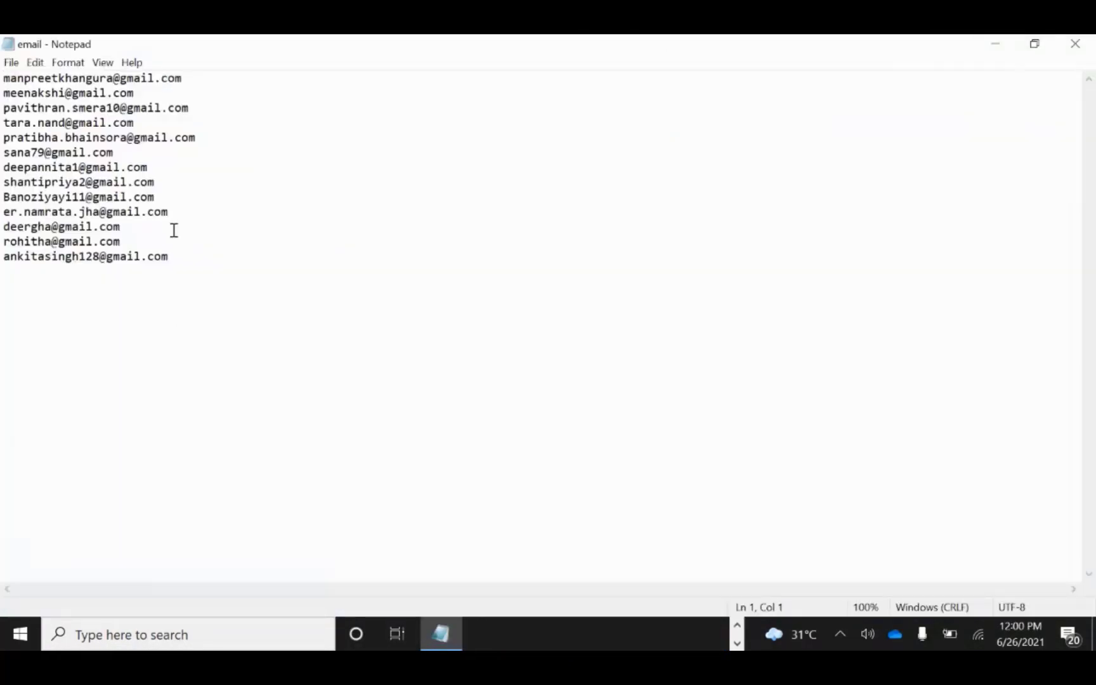
Step: Examine the list of e-mail addresses in the text file, including how a single address is made up
left_click_drag(172, 257, 3, 78)
left_click(384, 372)
left_click_drag(188, 256, 3, 77)
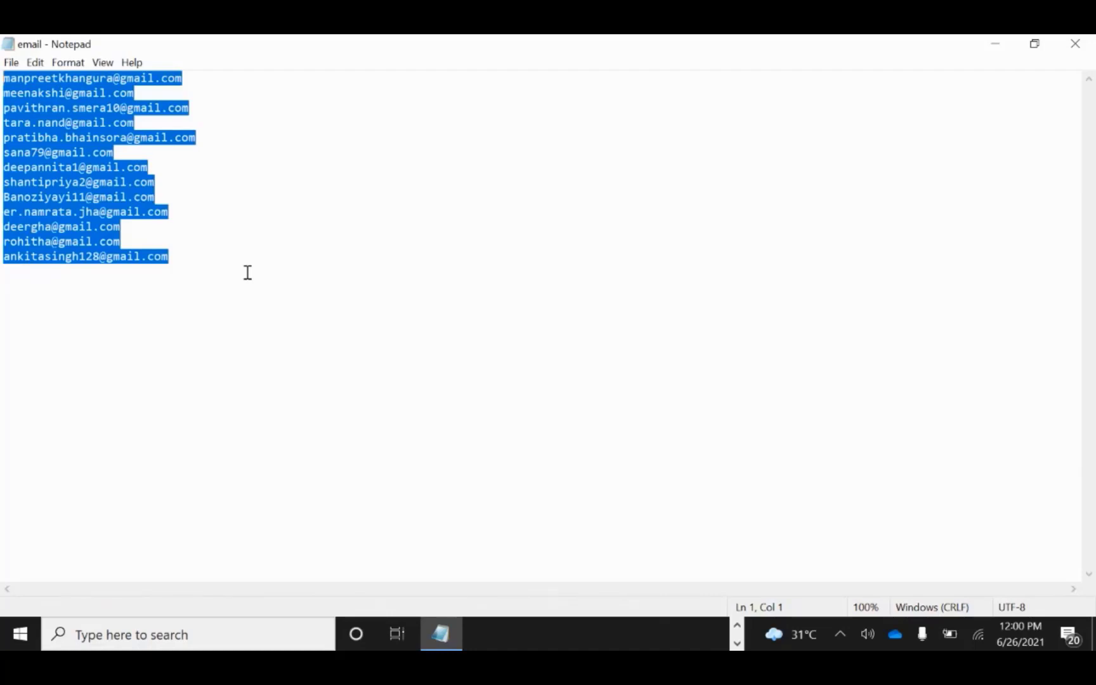
left_click(254, 346)
left_click(237, 260)
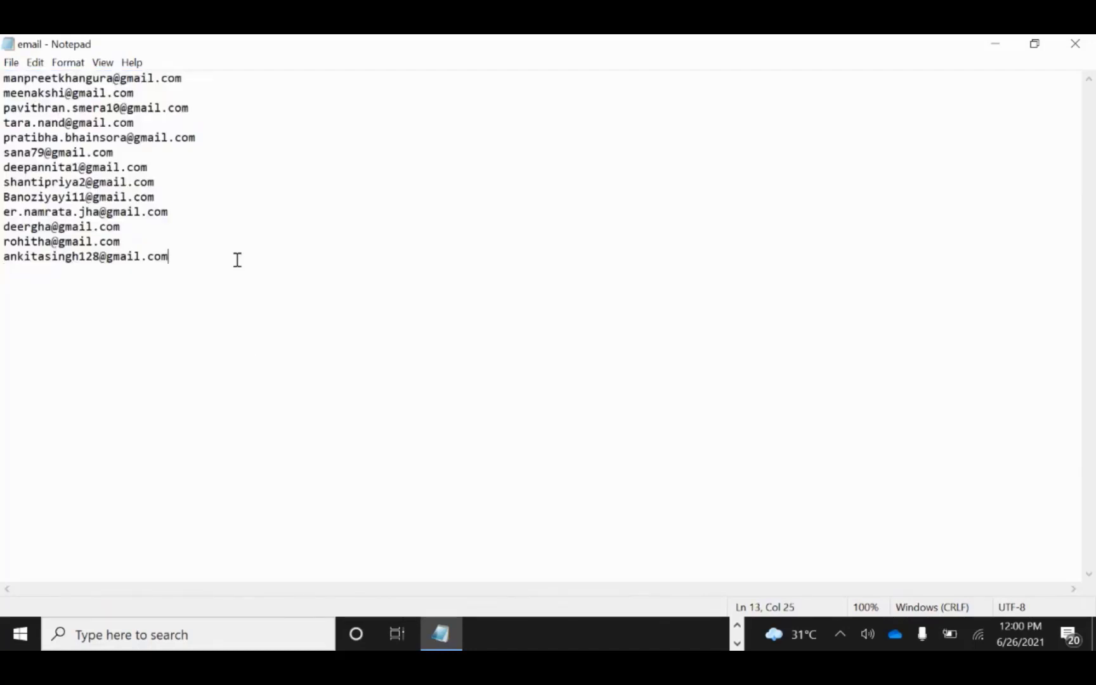
left_click_drag(237, 260, 2, 72)
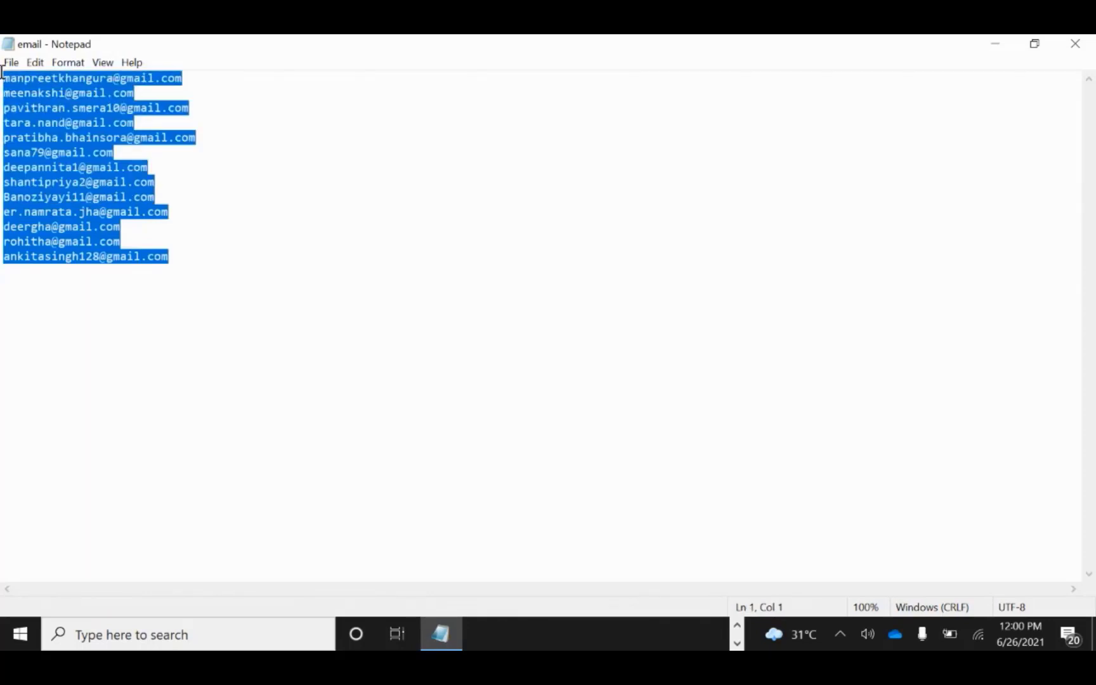
left_click(388, 324)
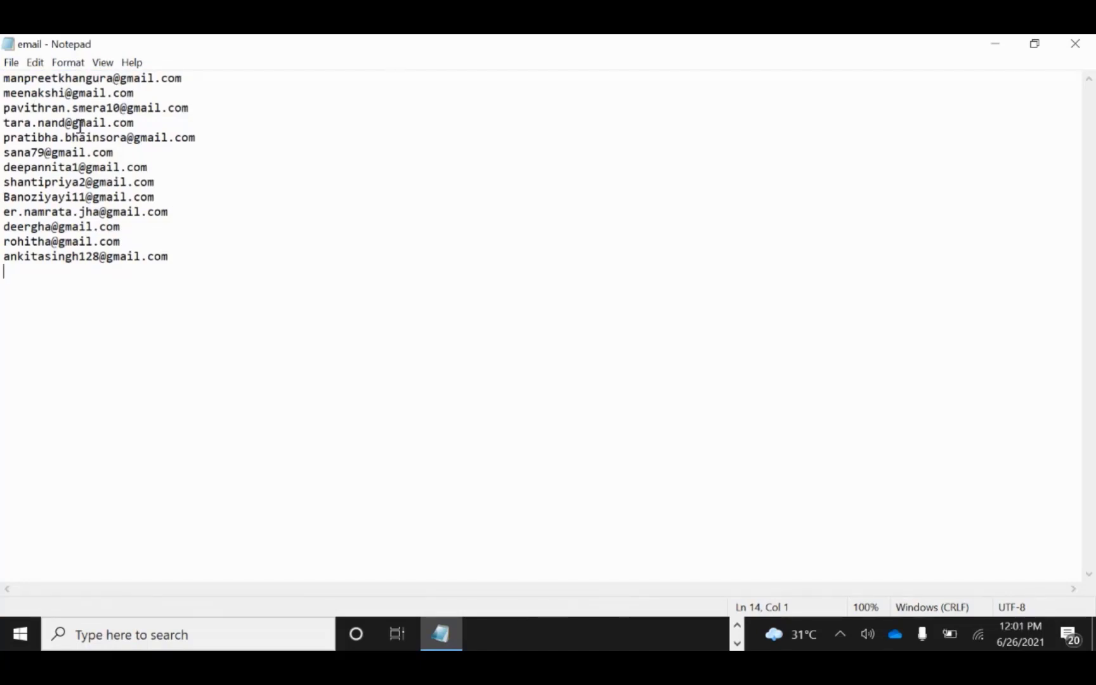
left_click_drag(86, 94, 114, 79)
left_click(123, 97)
left_click(166, 285)
left_click_drag(120, 78, 155, 81)
left_click(336, 277)
left_click(737, 626)
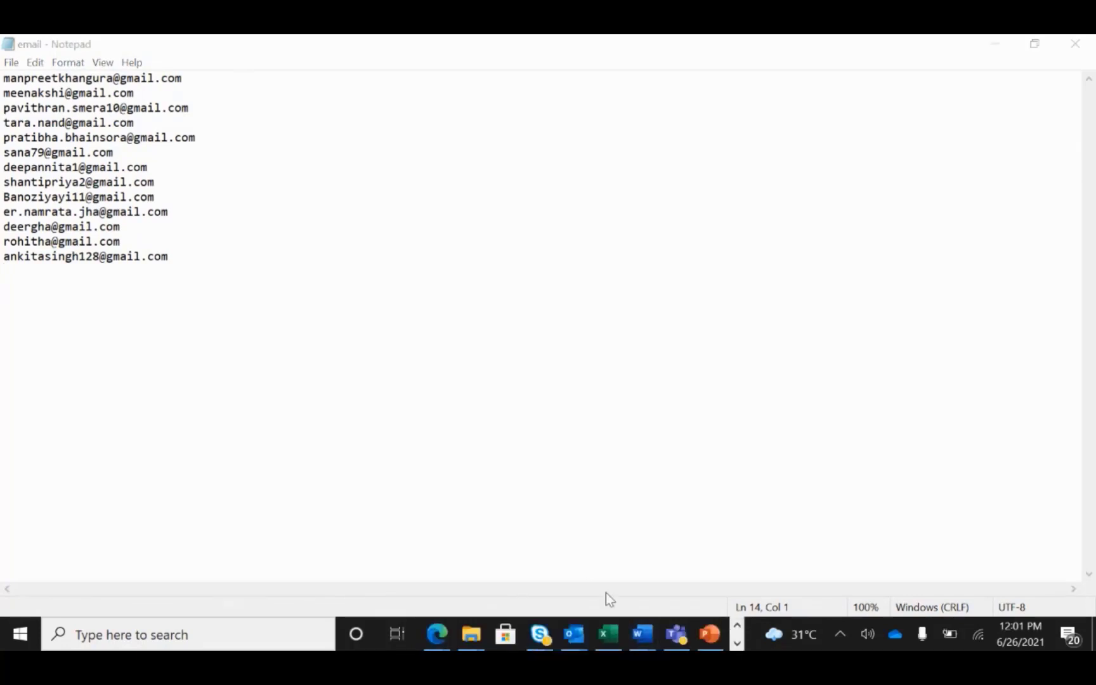
Step: Copy all the e-mail addresses from the text file and paste them into the Import Text Data sheet starting at D2
left_click(177, 258)
left_click_drag(177, 258, 3, 66)
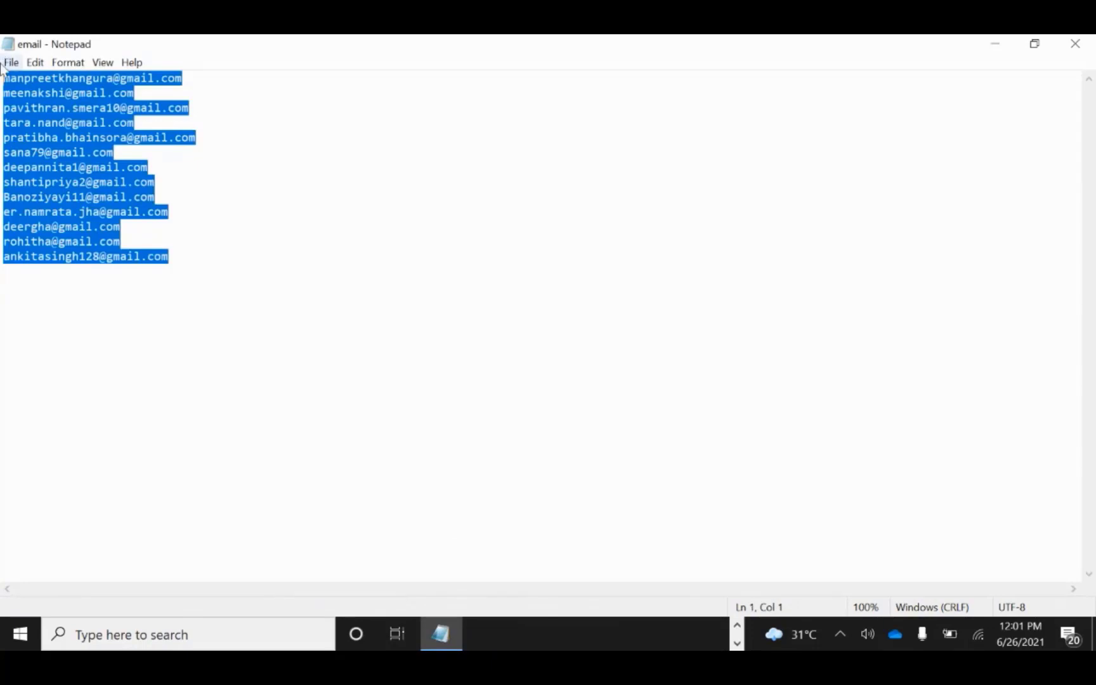
left_click(737, 642)
left_click(608, 634)
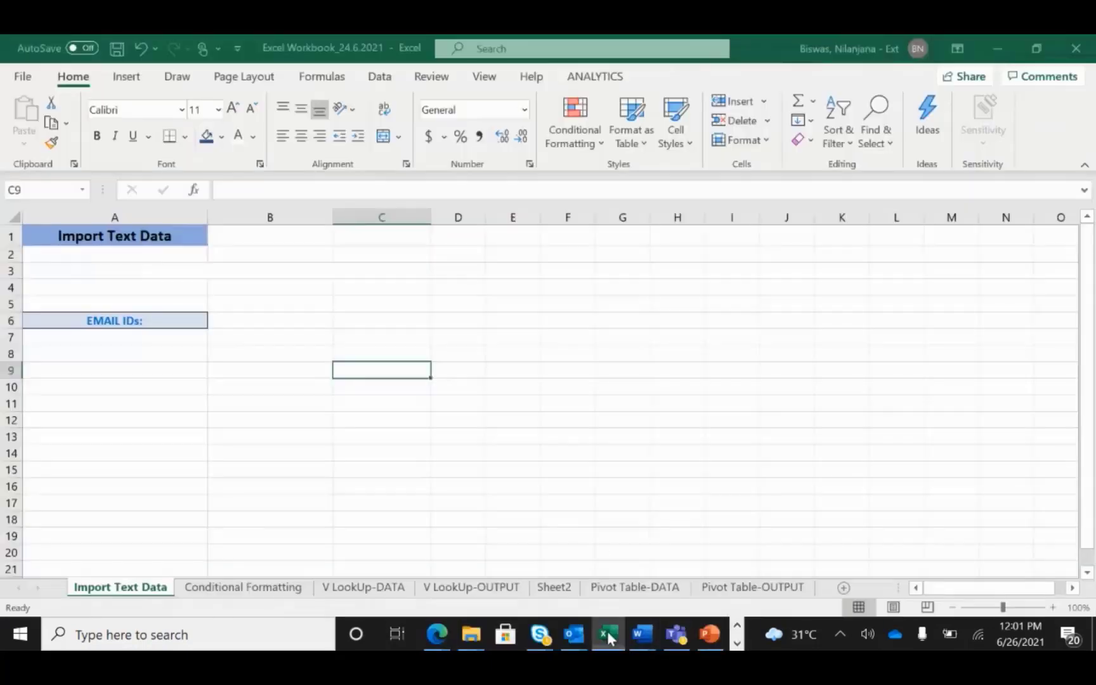
left_click(477, 259)
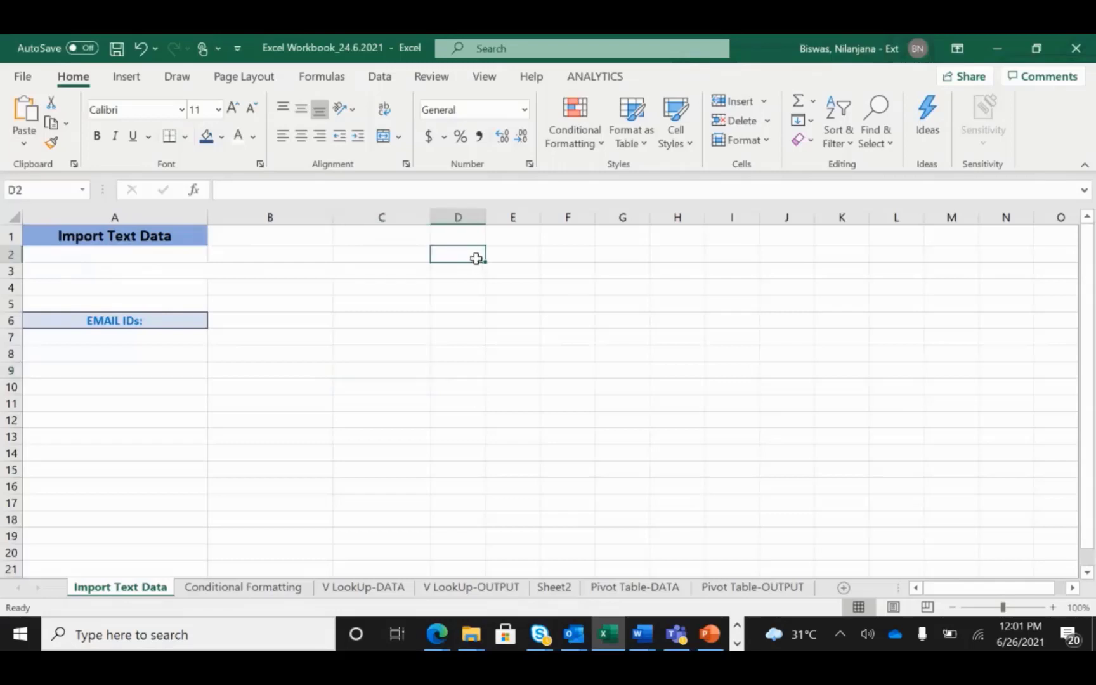
key("ctrl+v")
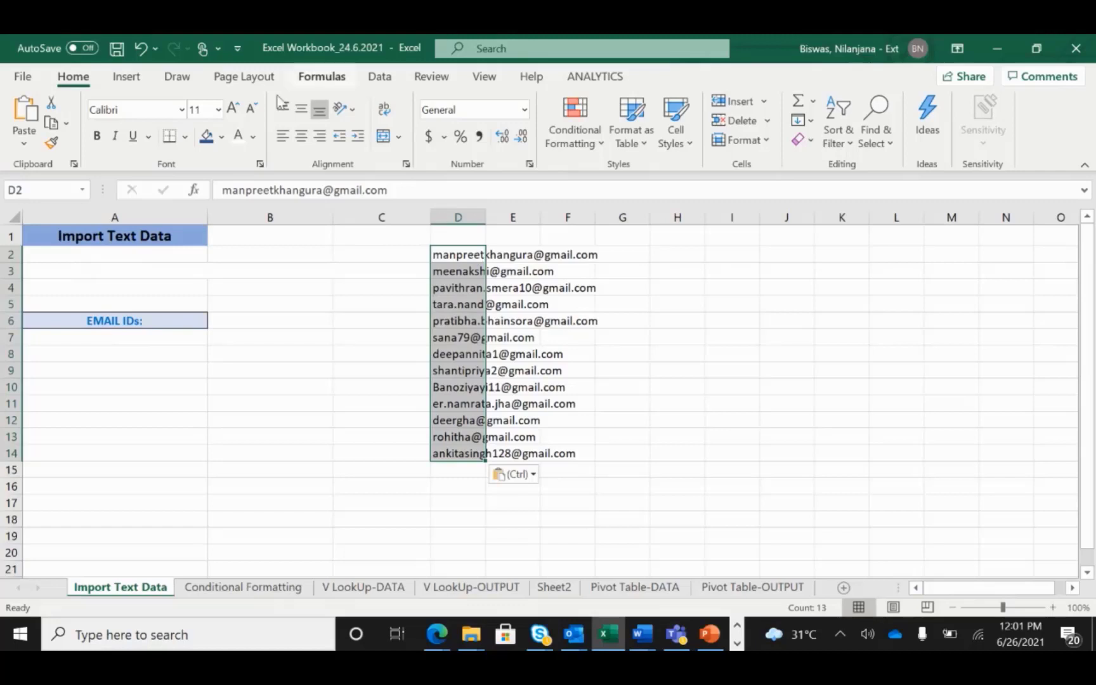
Step: Split the addresses in D2:D14 with Text to Columns, using Tab and @ but not Space as delimiters, and fit column D's width
left_click(380, 77)
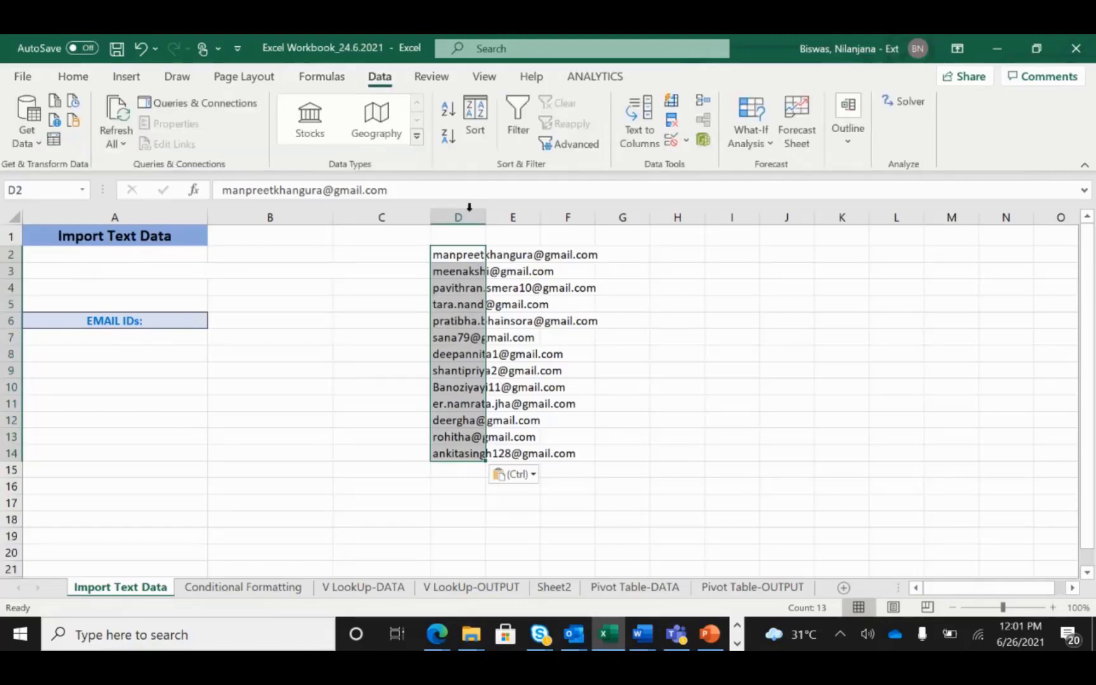
left_click(651, 126)
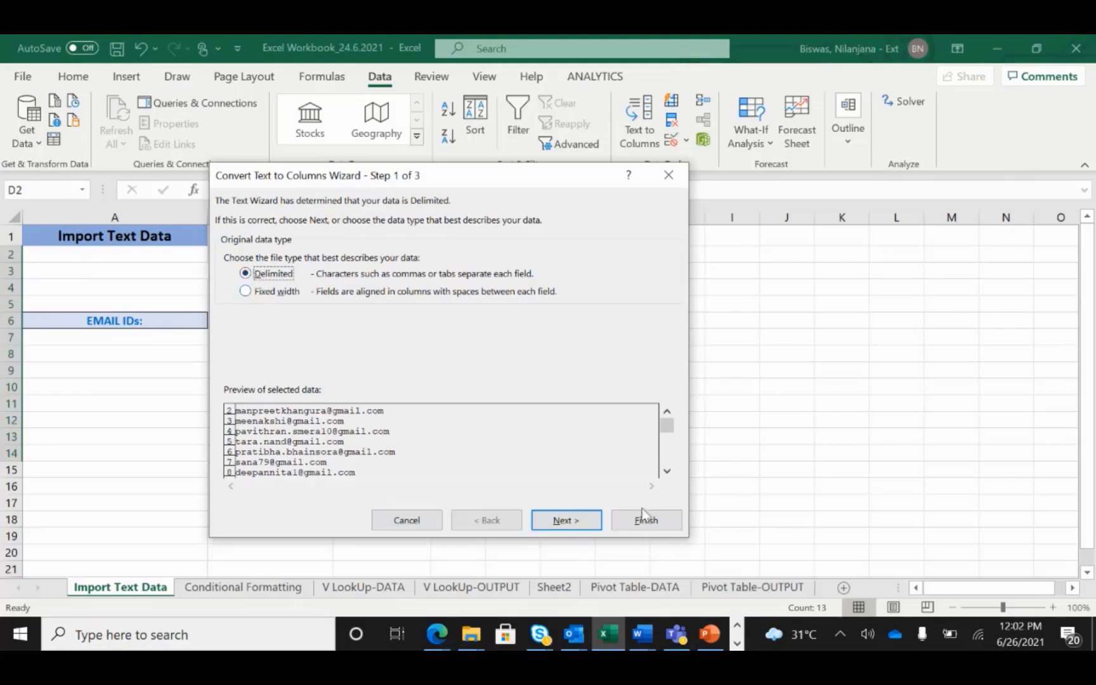
left_click(560, 517)
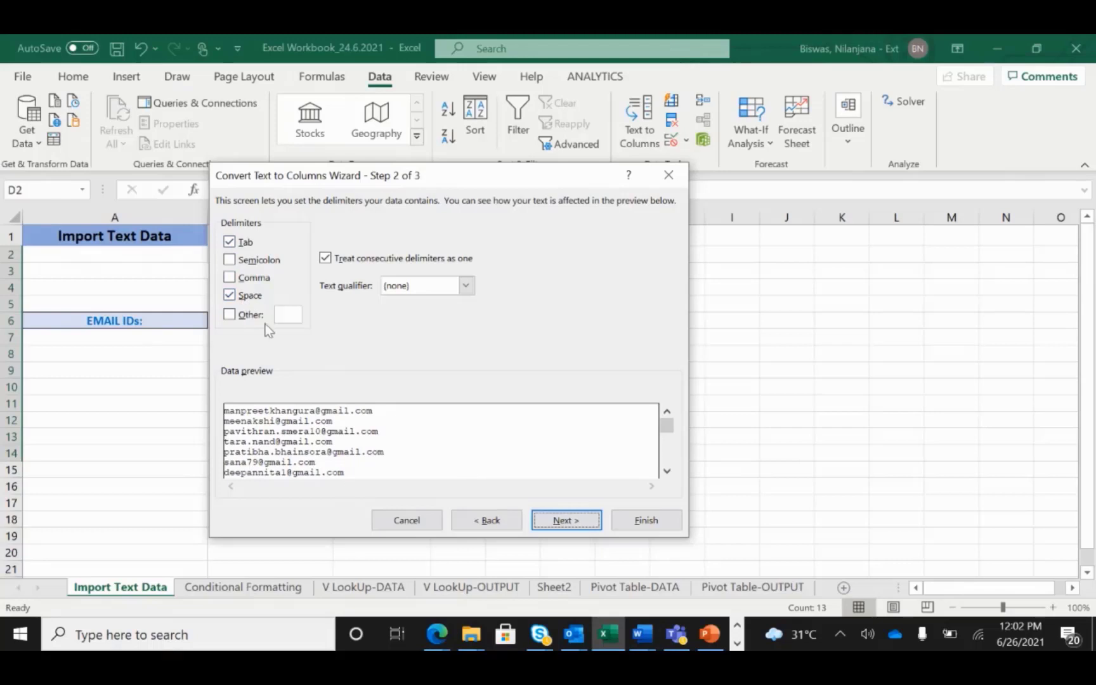
left_click(229, 294)
left_click(289, 313)
type("@")
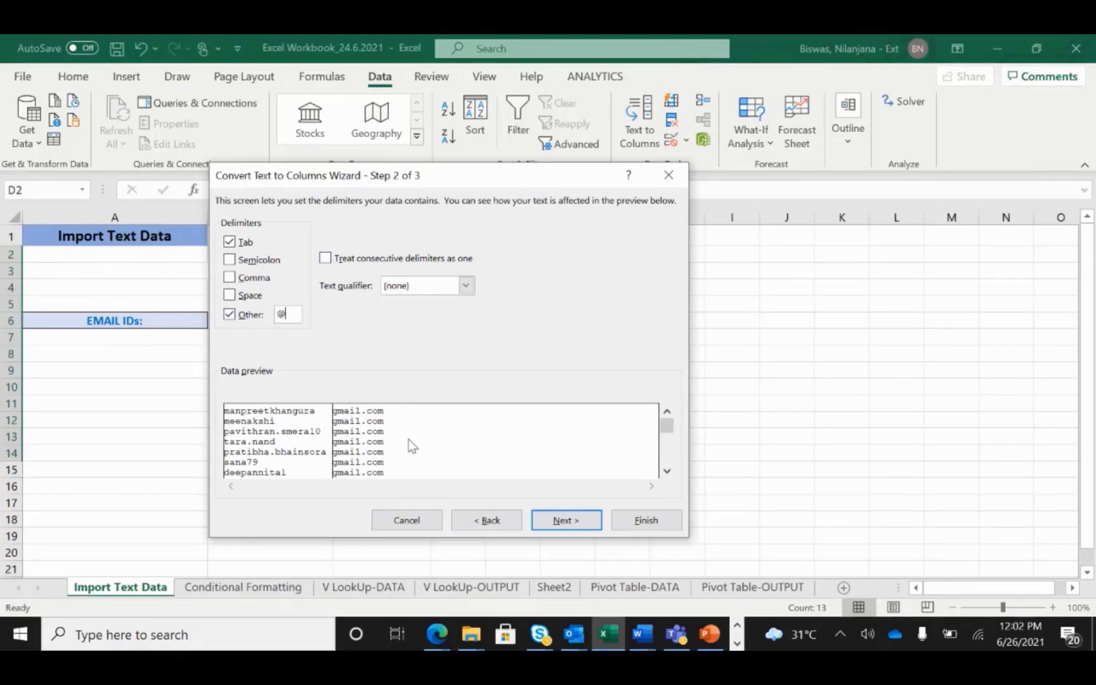
left_click(325, 258)
left_click(563, 520)
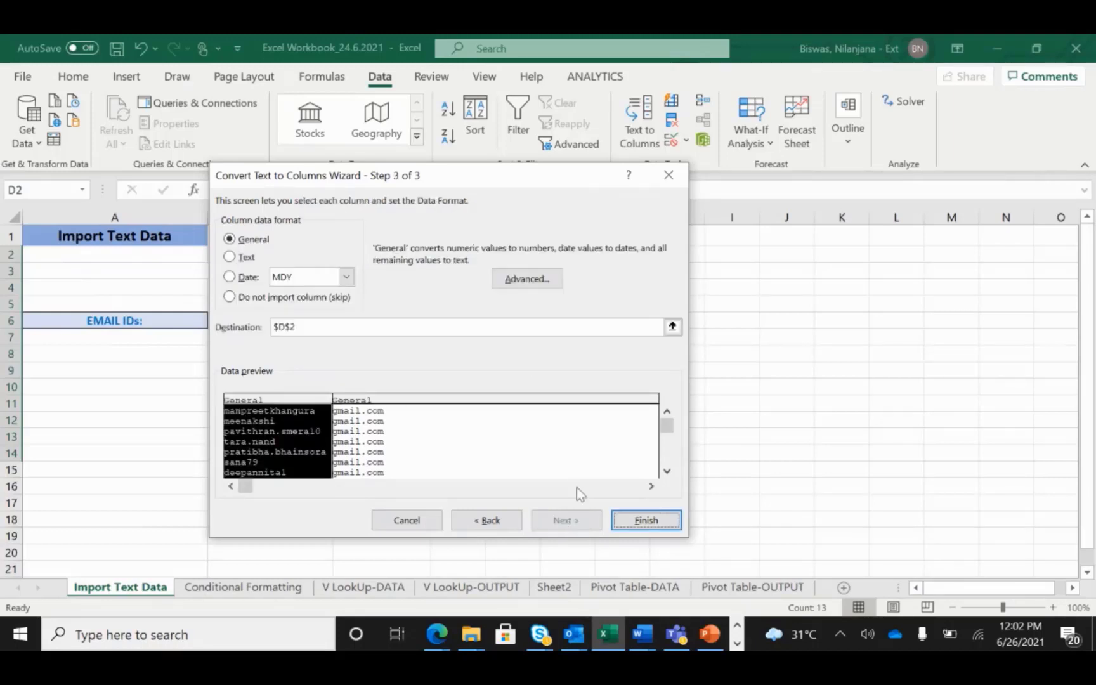
left_click(663, 520)
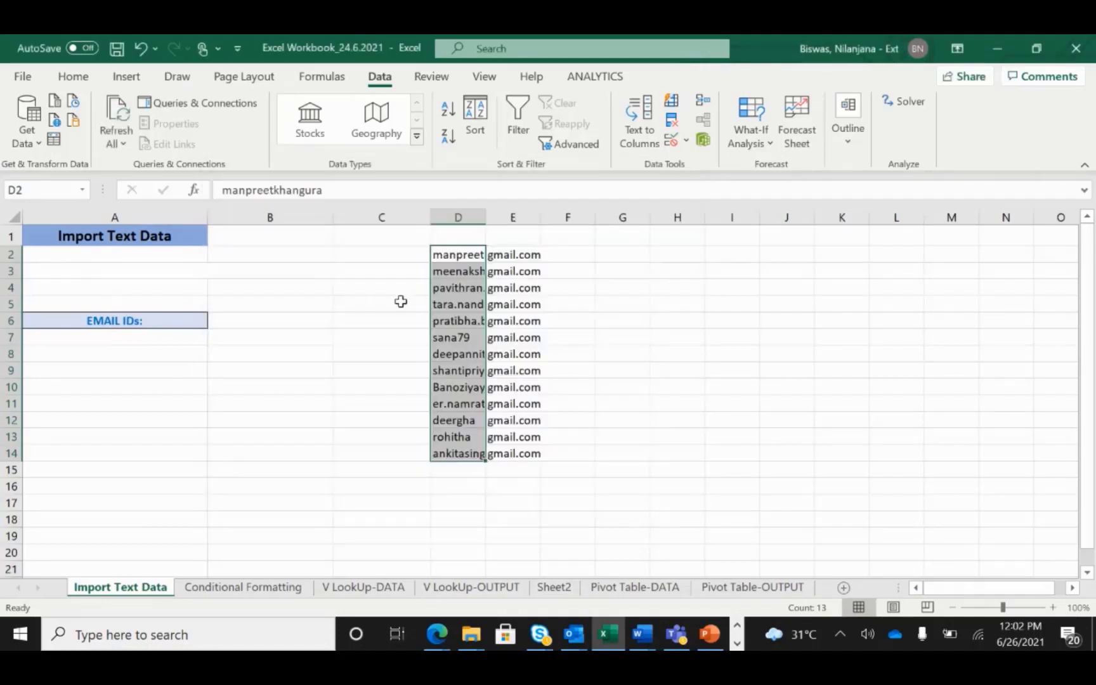
double_click(485, 217)
left_click(753, 391)
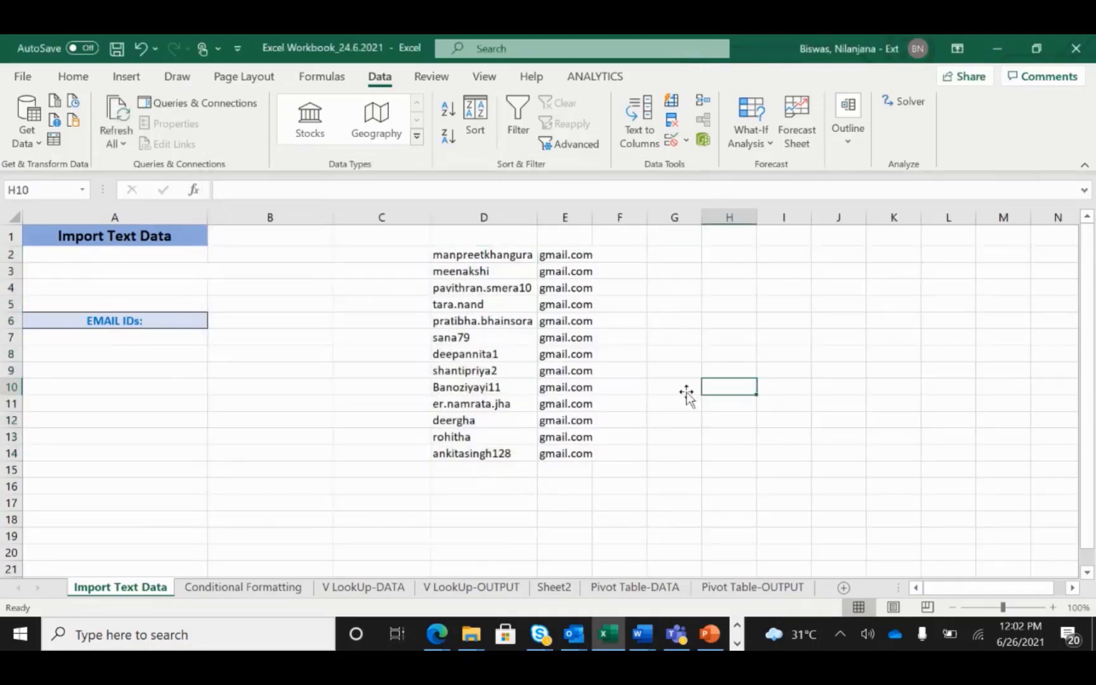
Step: Clear the split address parts from D2:E14 on the Import Text Data sheet
left_click(549, 355)
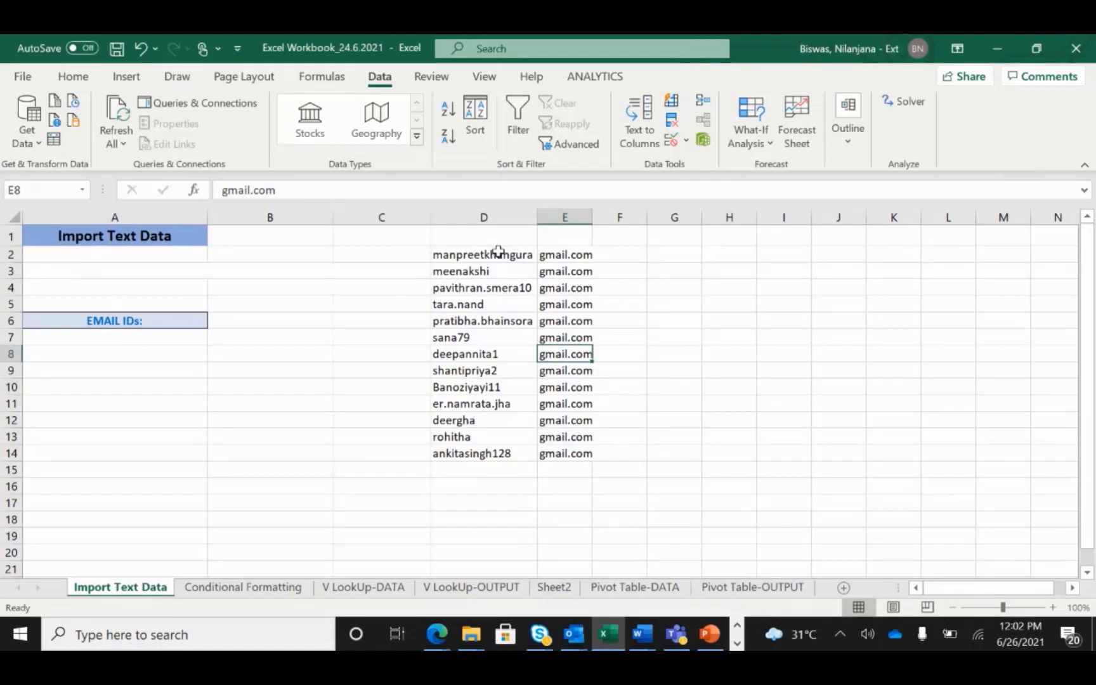
left_click_drag(498, 253, 587, 453)
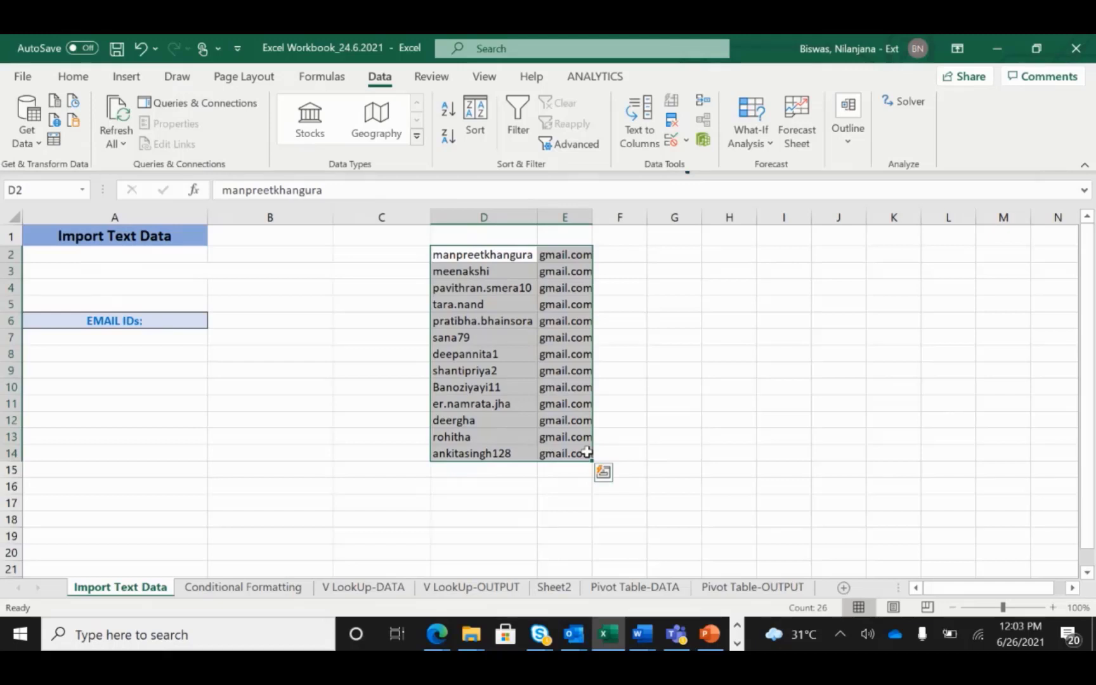
key("Delete")
left_click(300, 352)
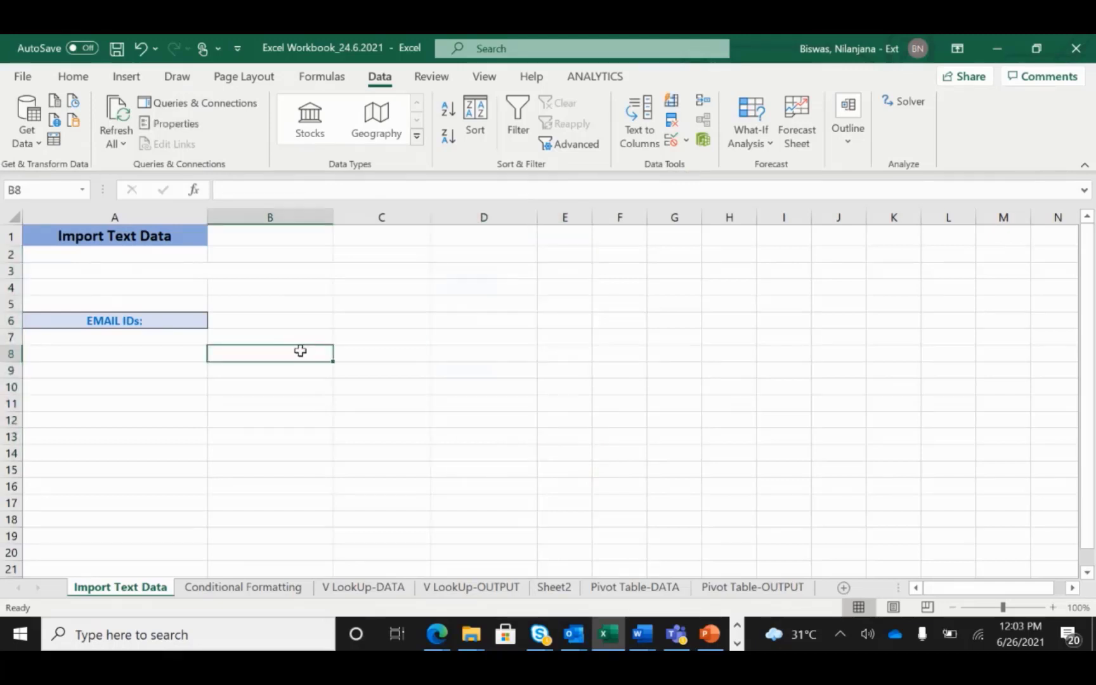
Step: Review the Get Data sources for files, databases, Azure, online services and other sources such as the web
left_click(36, 142)
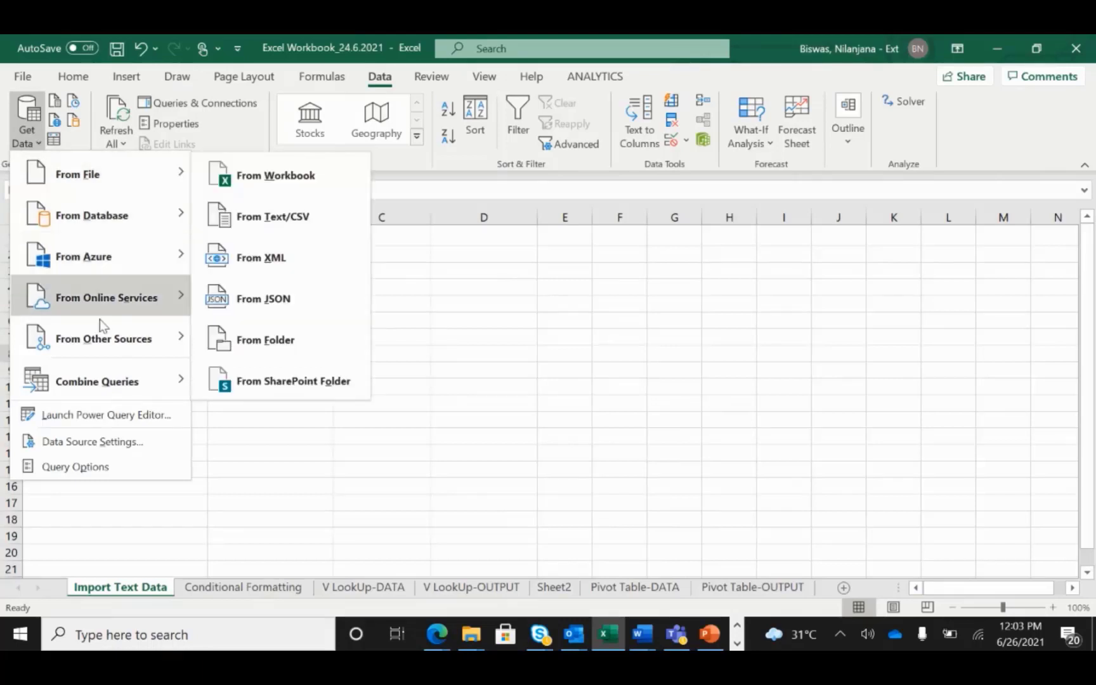
mouse_move(106, 344)
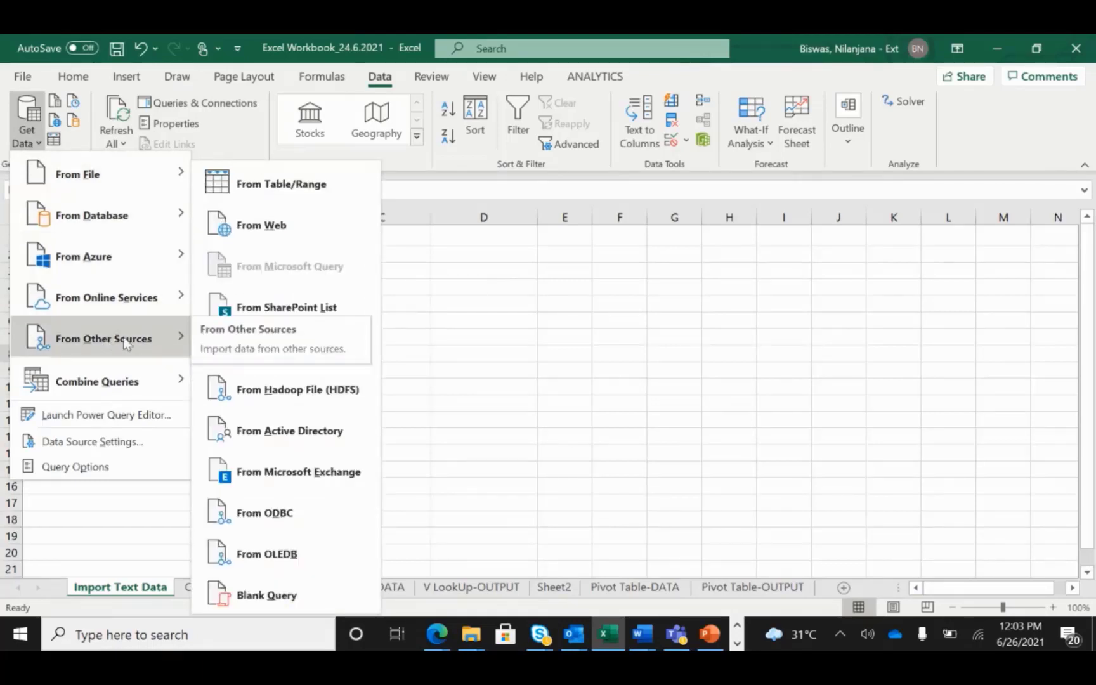
mouse_move(102, 189)
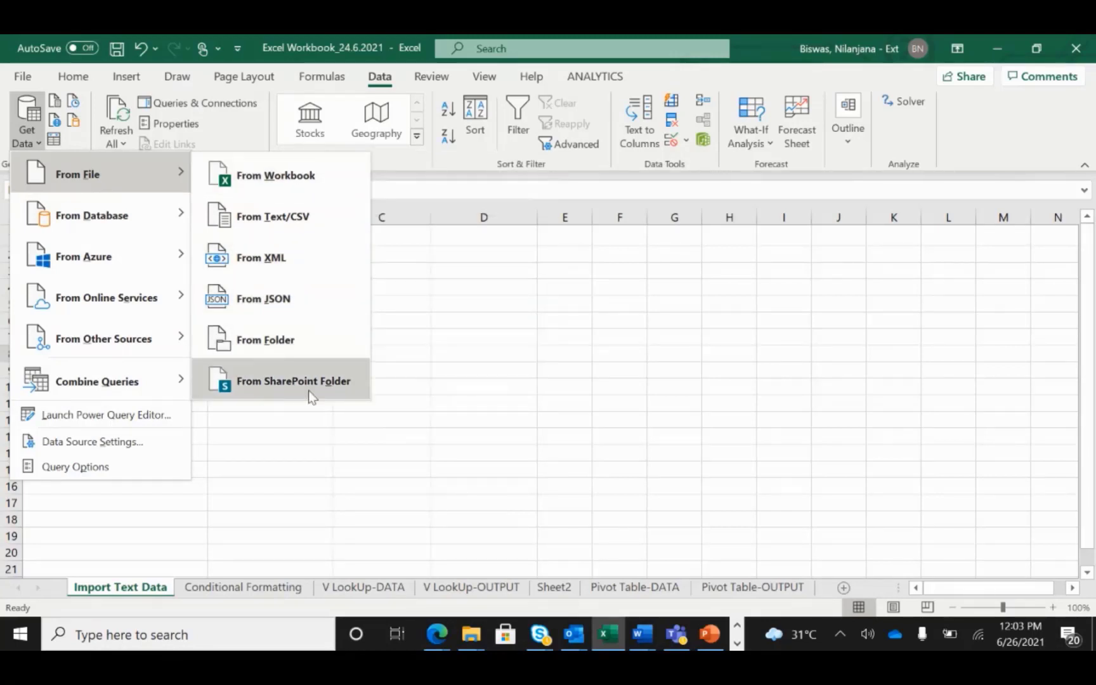
mouse_move(115, 222)
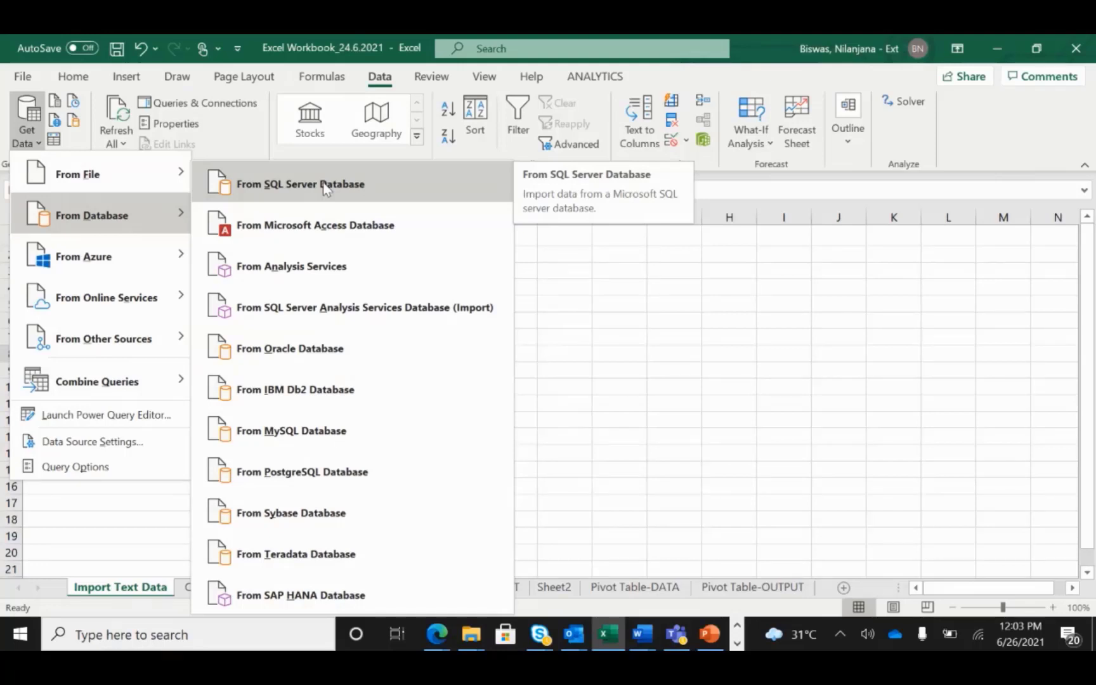
mouse_move(157, 257)
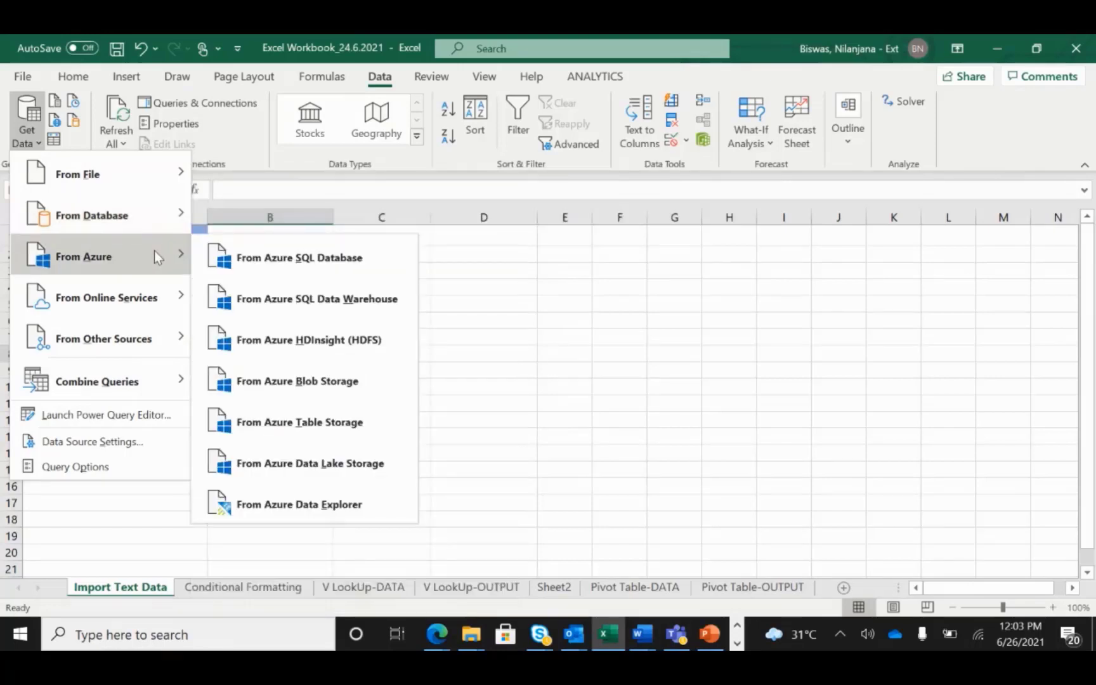
mouse_move(159, 295)
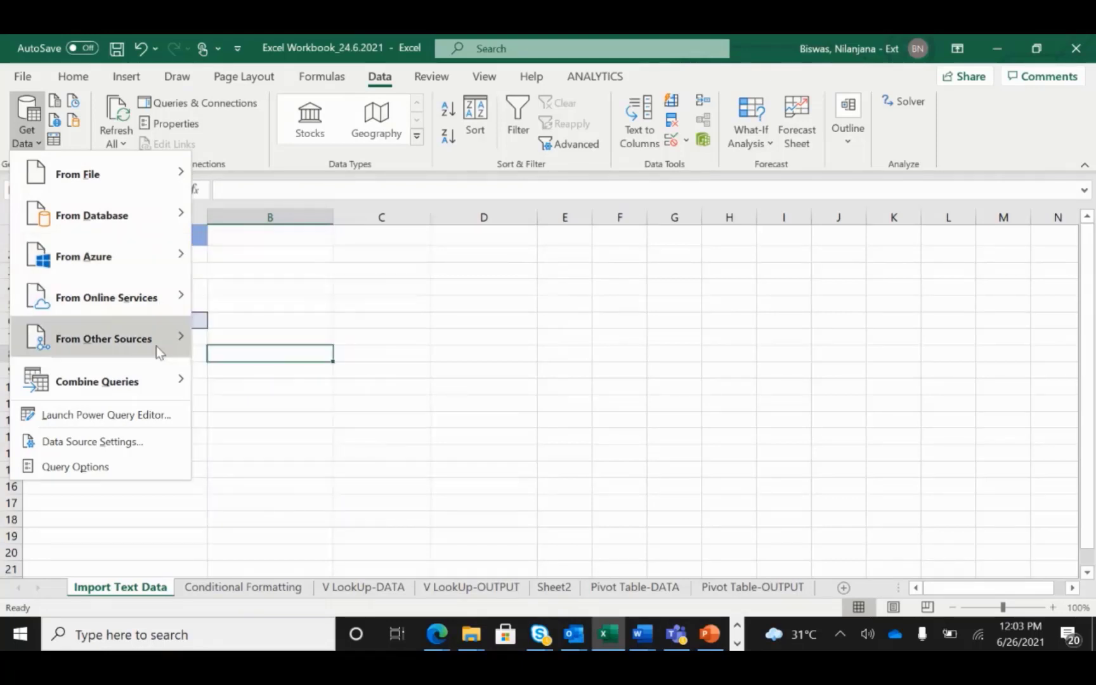
mouse_move(156, 346)
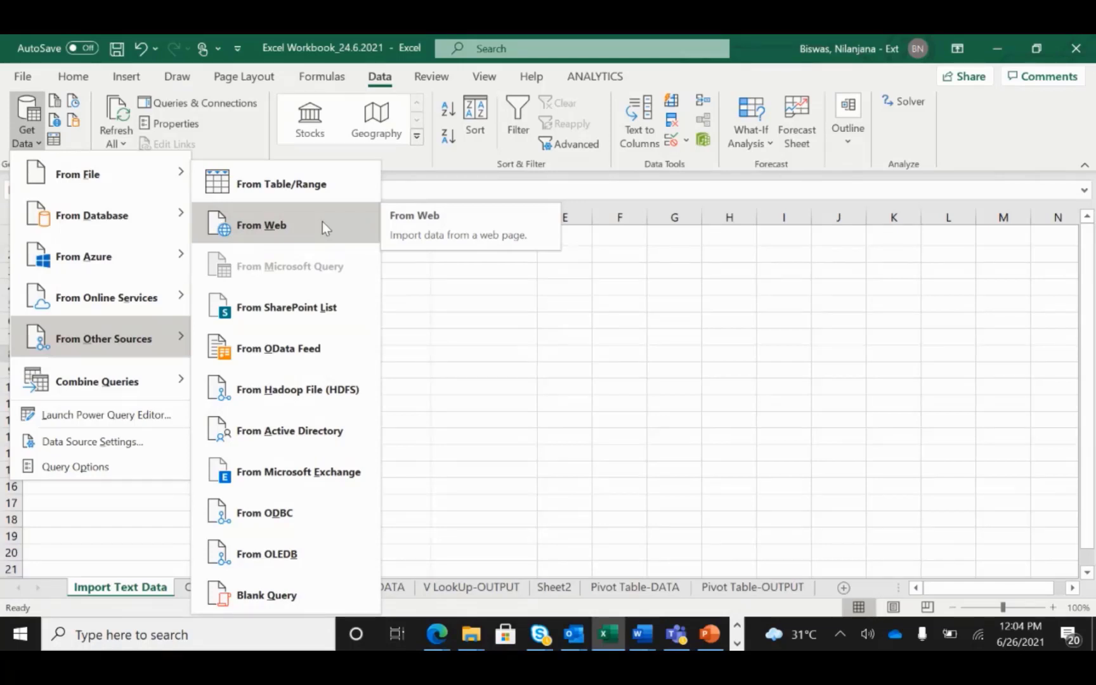
left_click(544, 367)
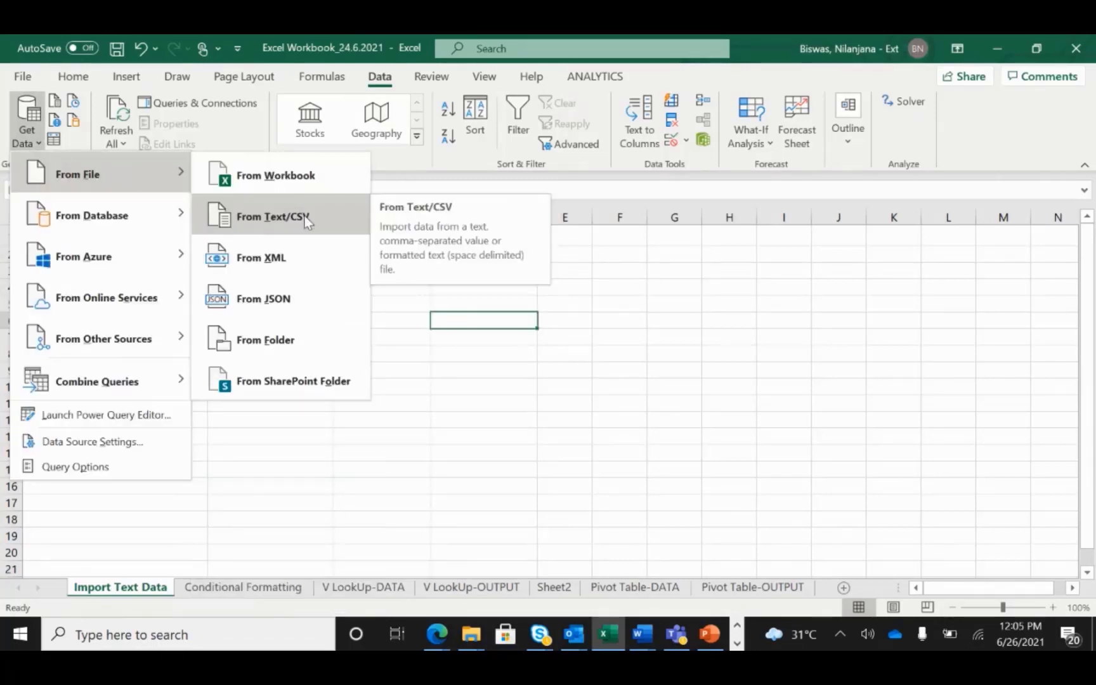
Step: Import the email text file from the Desktop as Text/CSV data and open it for transformation in the Power Query Editor
left_click(271, 222)
left_click(204, 232)
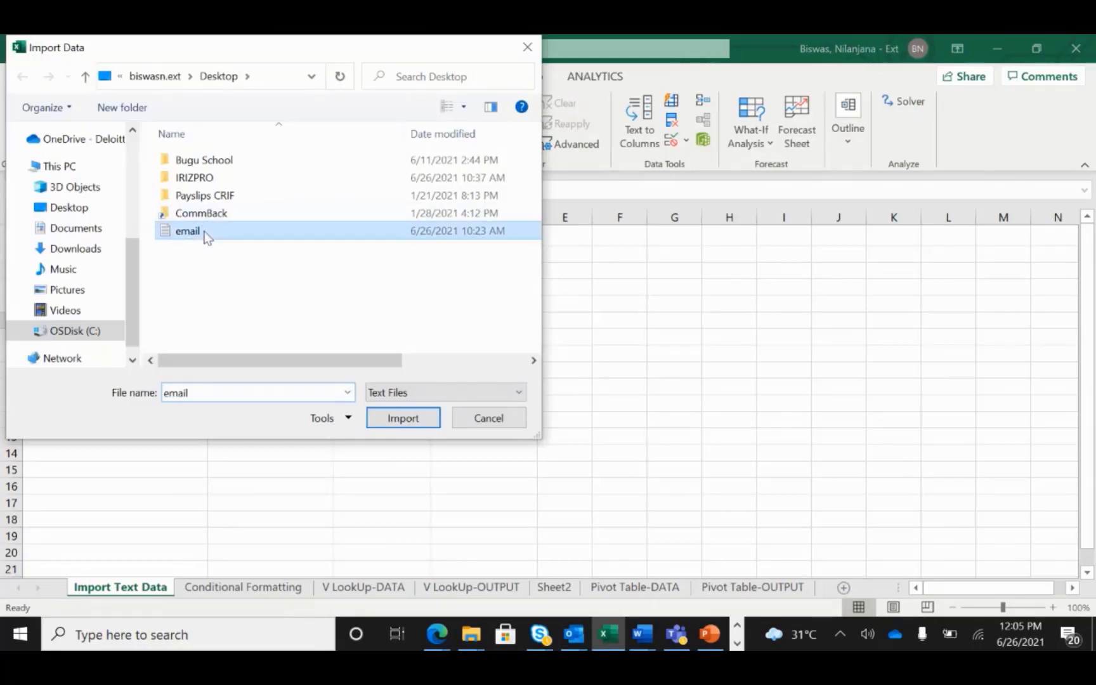
left_click(416, 419)
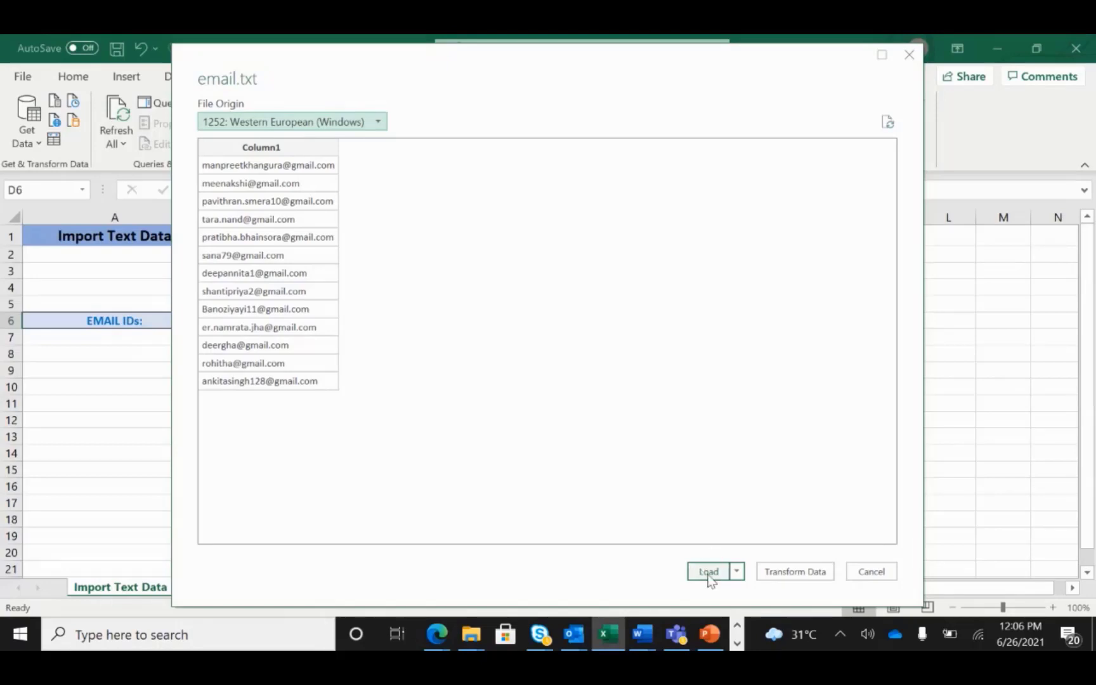
left_click(796, 571)
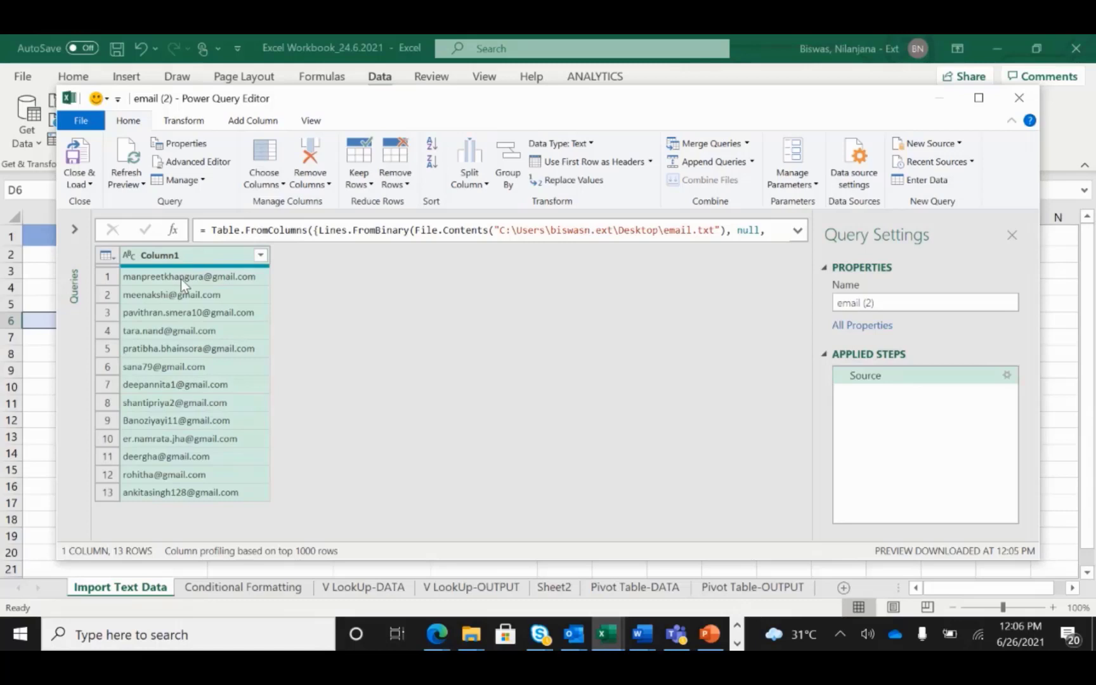
Step: Split Column1 of the email query by the custom delimiter @ at each occurrence of the delimiter
left_click(483, 185)
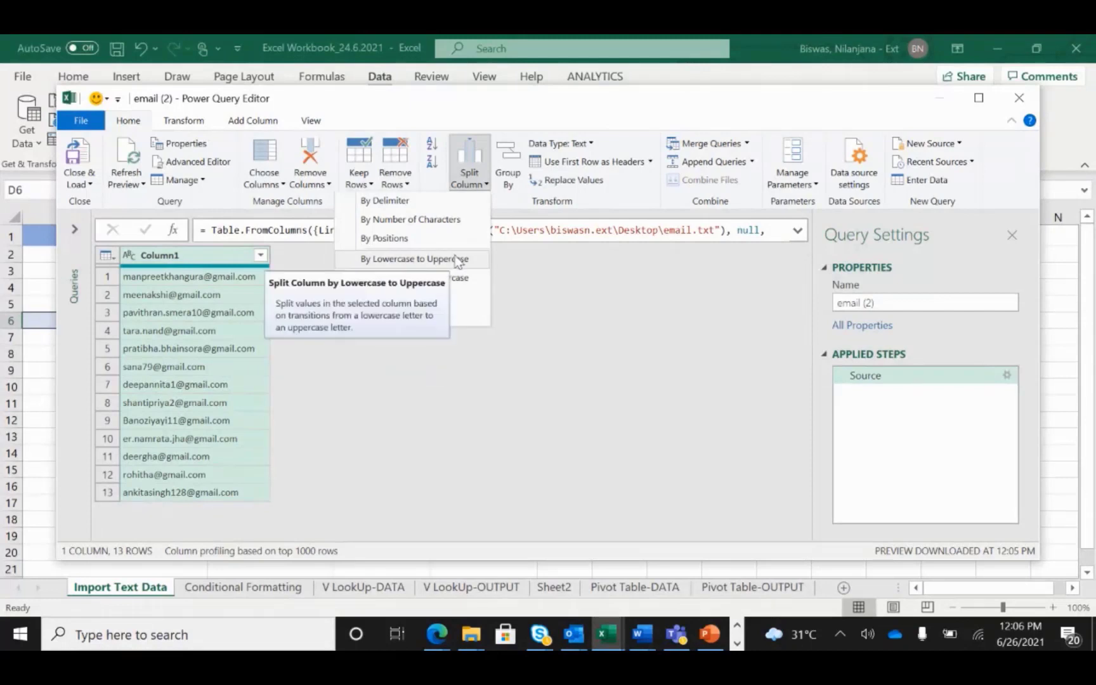
left_click(447, 204)
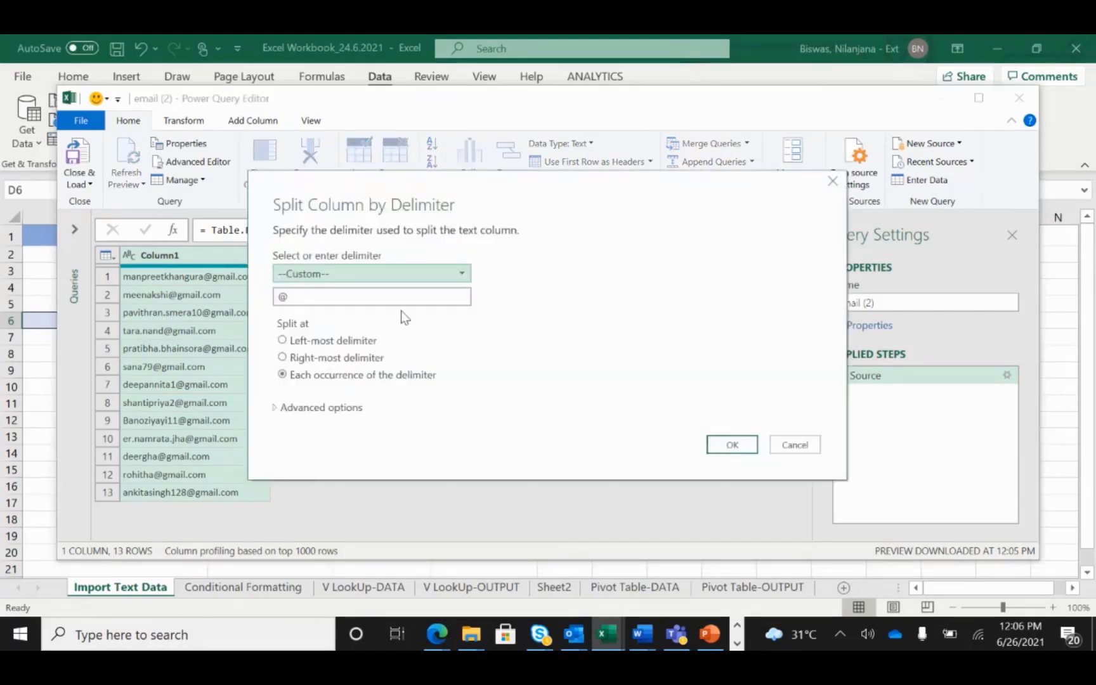
left_click(461, 273)
left_click(462, 274)
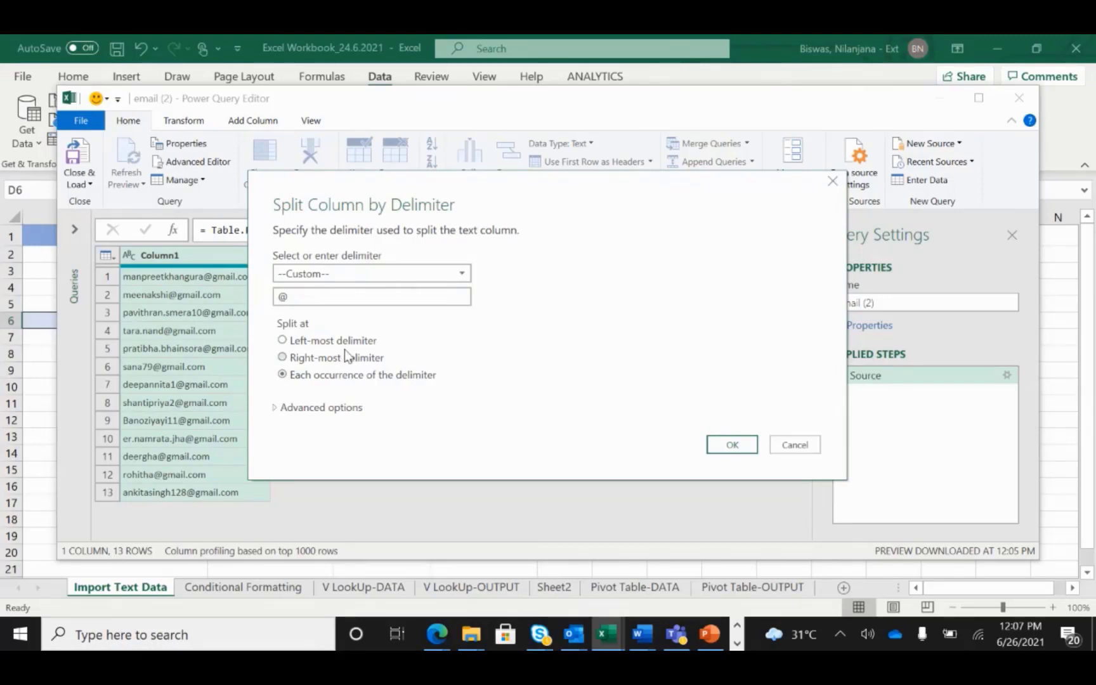
left_click(732, 446)
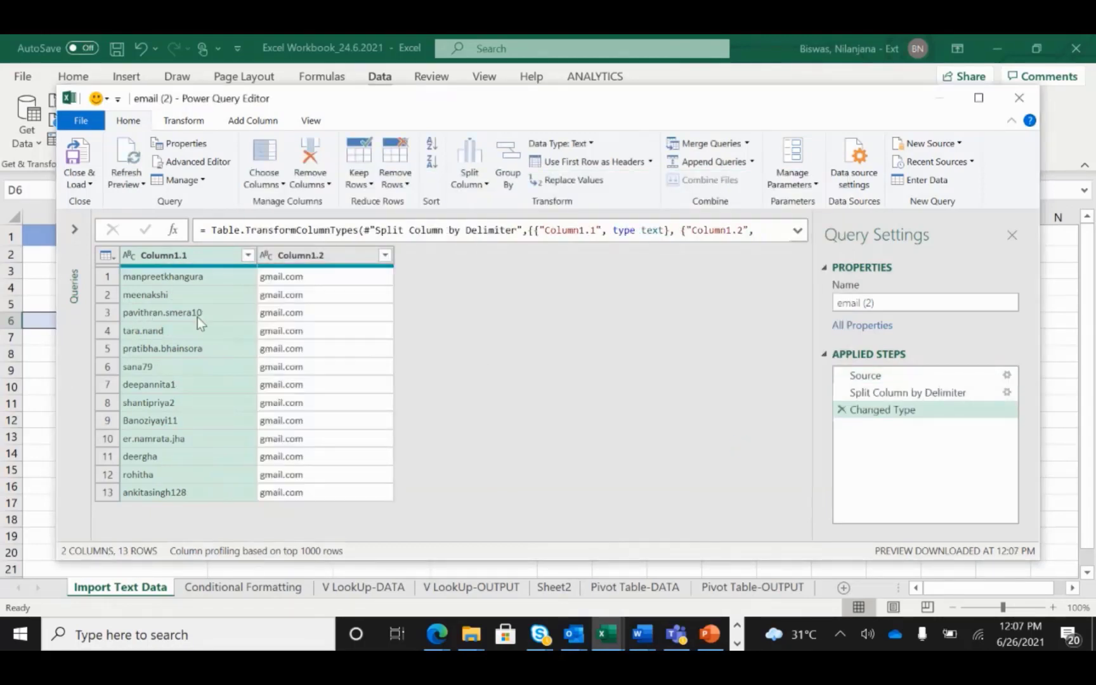
Step: Remove the domain column, Column1.2, from the email query
left_click(340, 251)
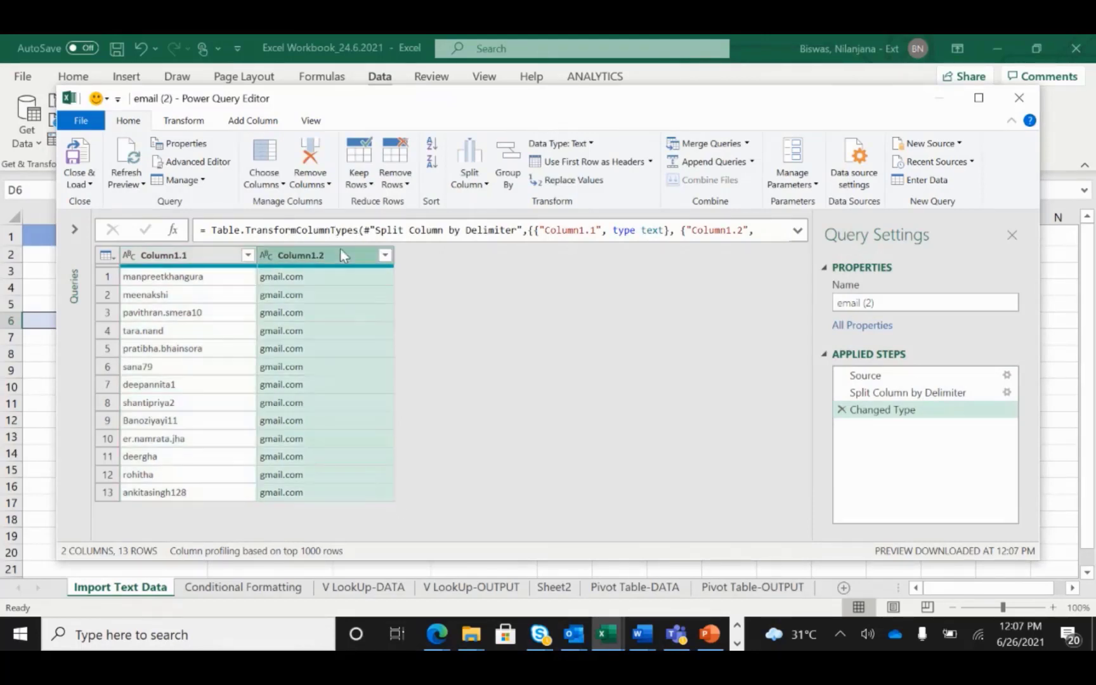
left_click(408, 179)
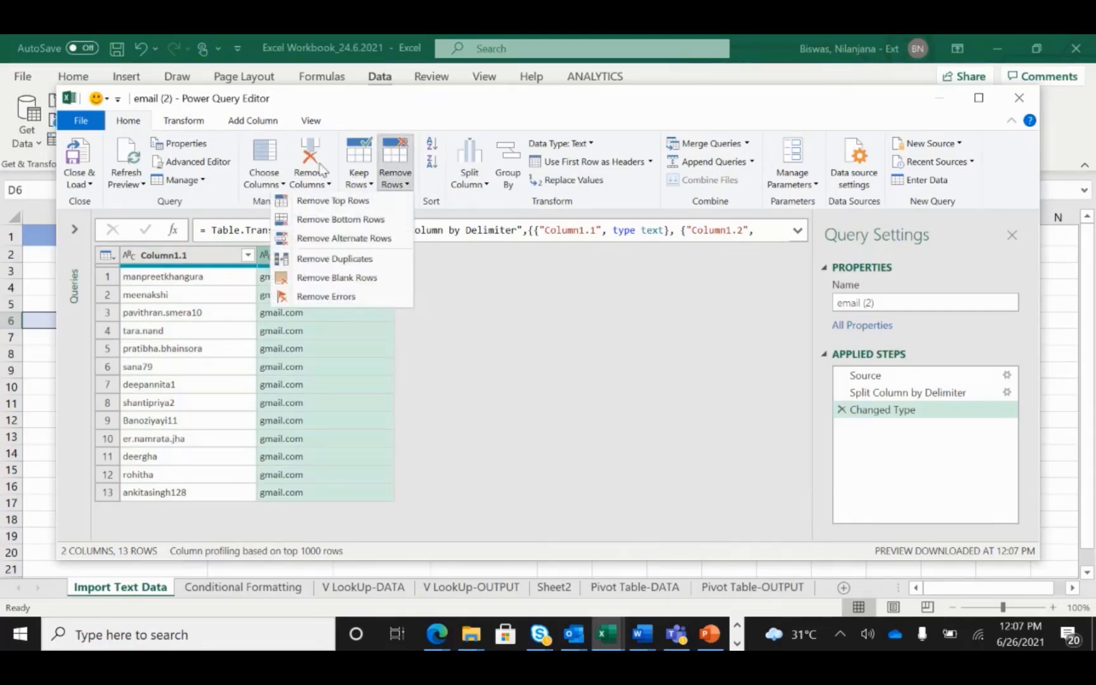
left_click(329, 185)
left_click(329, 185)
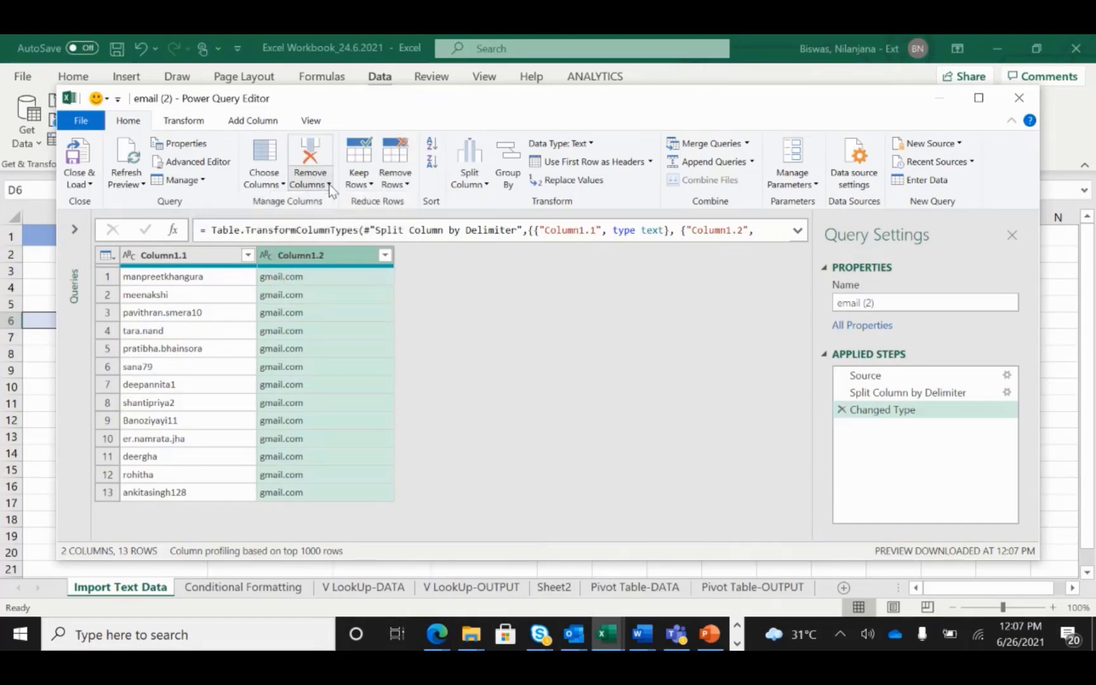
left_click(329, 185)
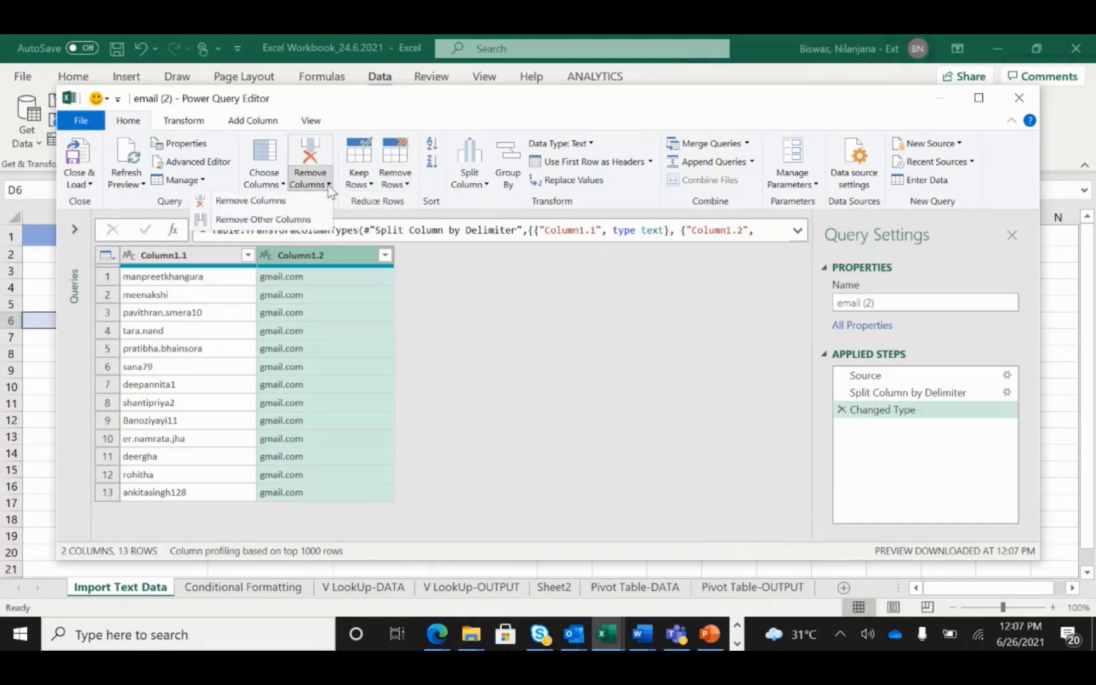
Step: Remove Column1.2 from the email (2) query, and load the remaining column into a new worksheet
left_click(292, 202)
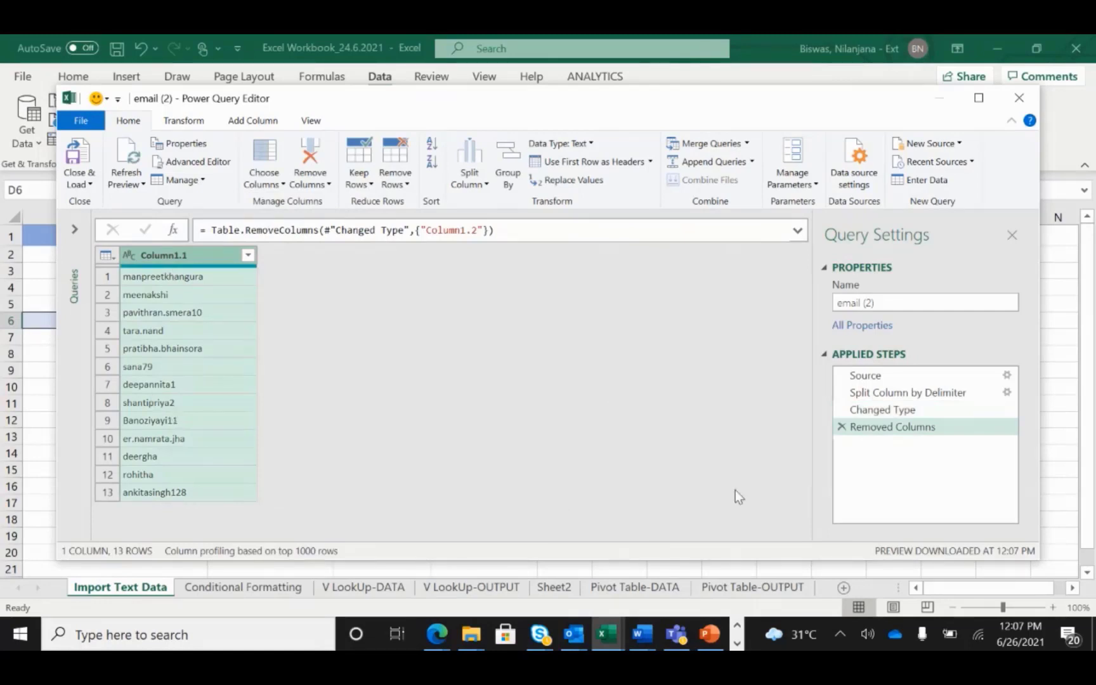
left_click(79, 166)
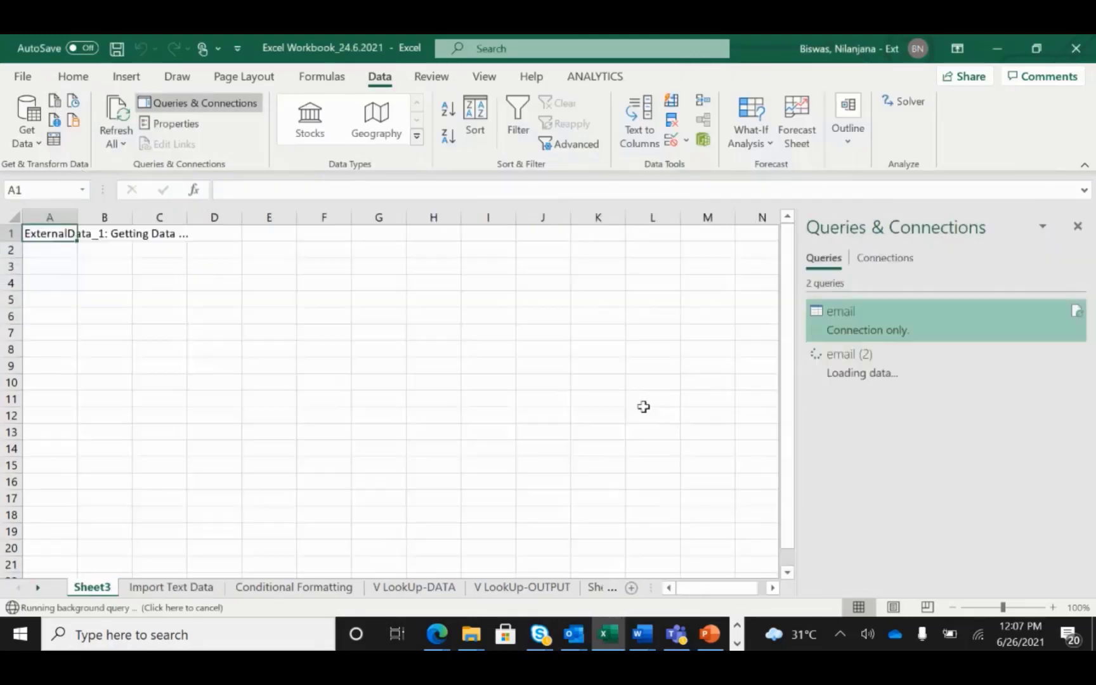
left_click_drag(94, 250, 102, 448)
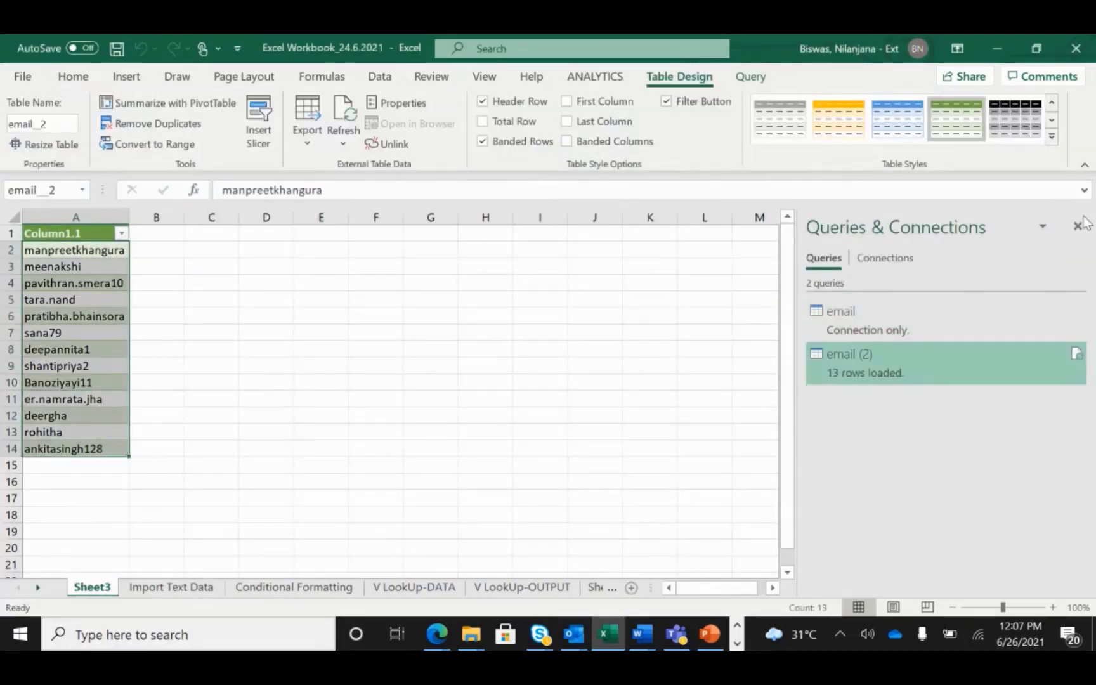
left_click(1077, 226)
left_click(342, 368)
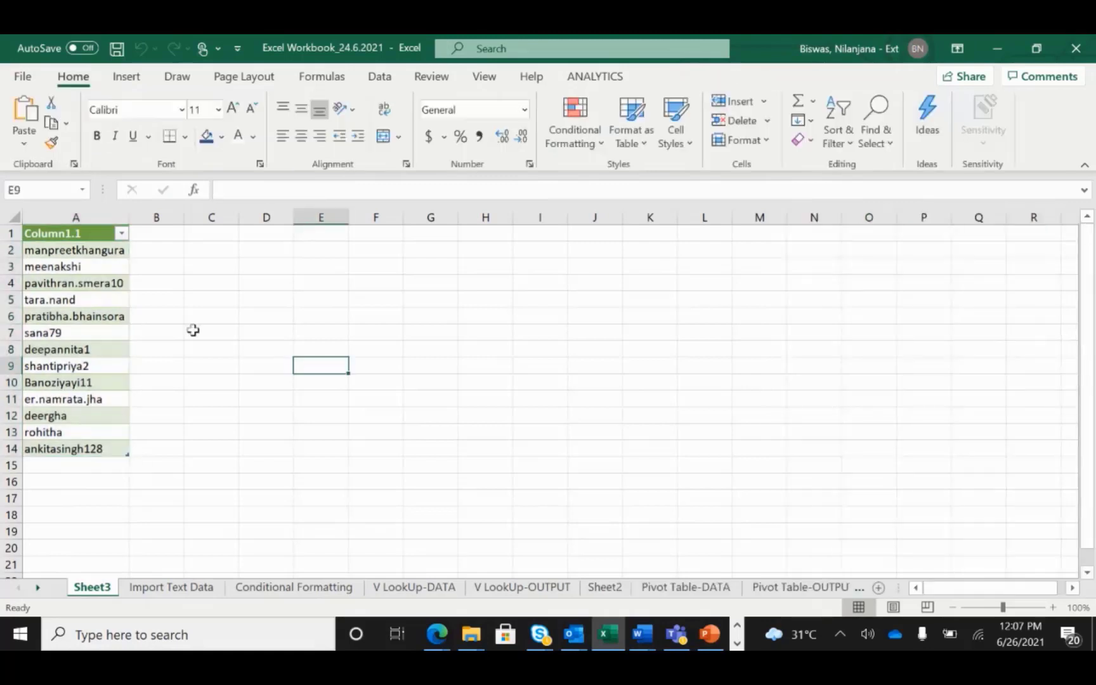
Step: Review the loaded Column1.1 list on Sheet3 and the available source types for getting data
left_click(269, 317)
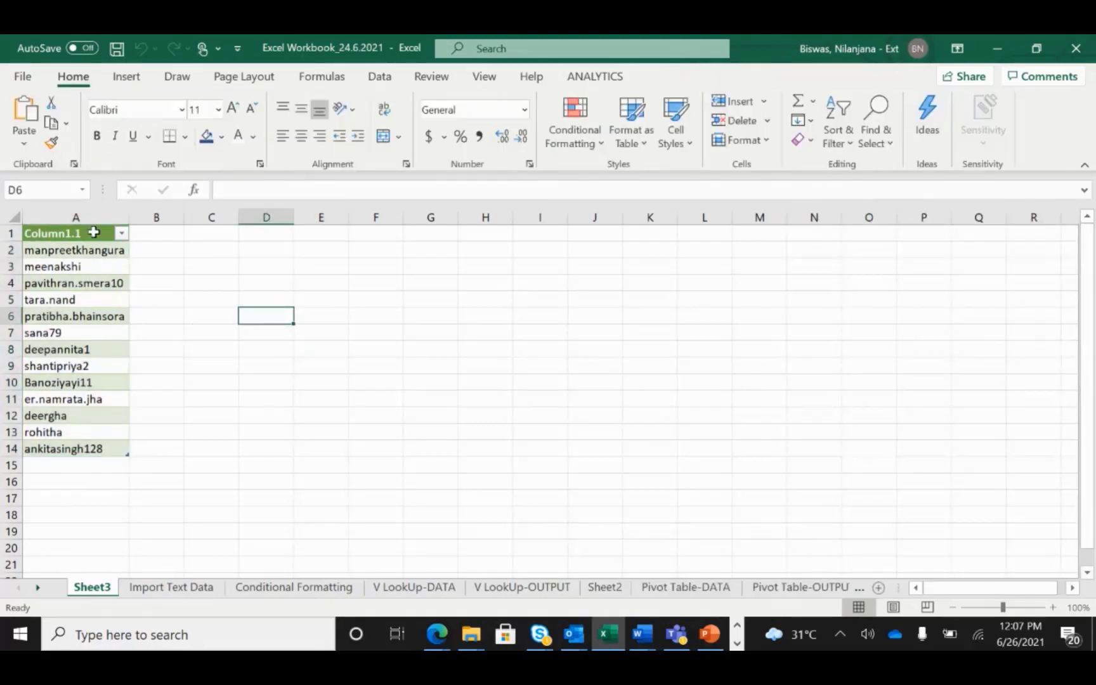
left_click_drag(86, 250, 91, 448)
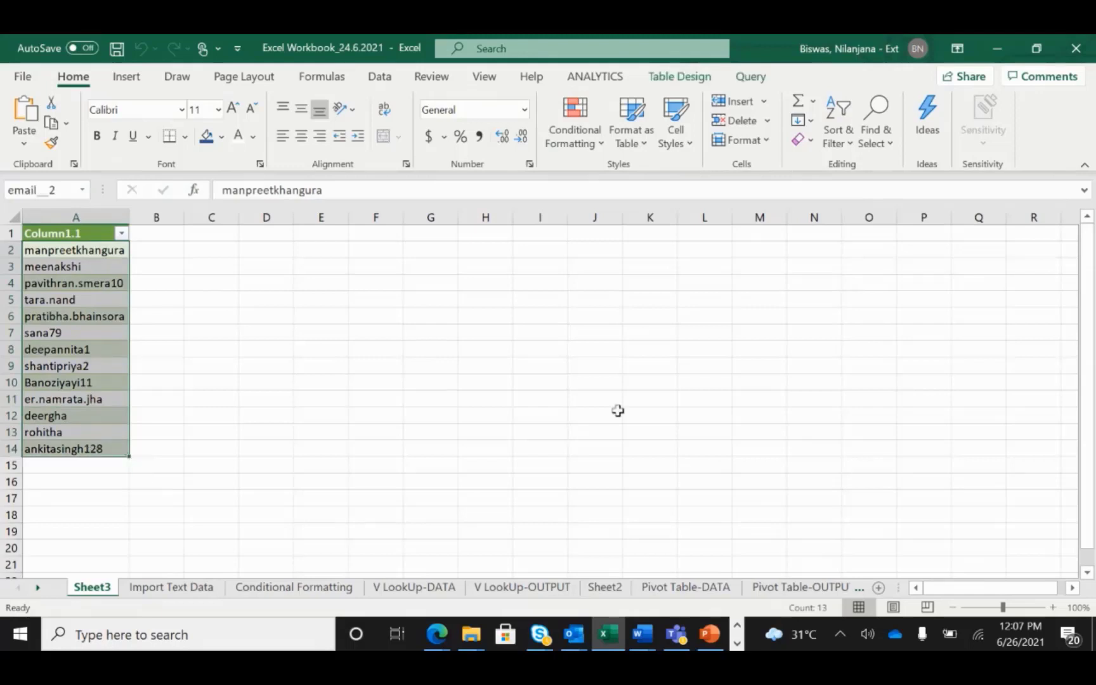
left_click(605, 368)
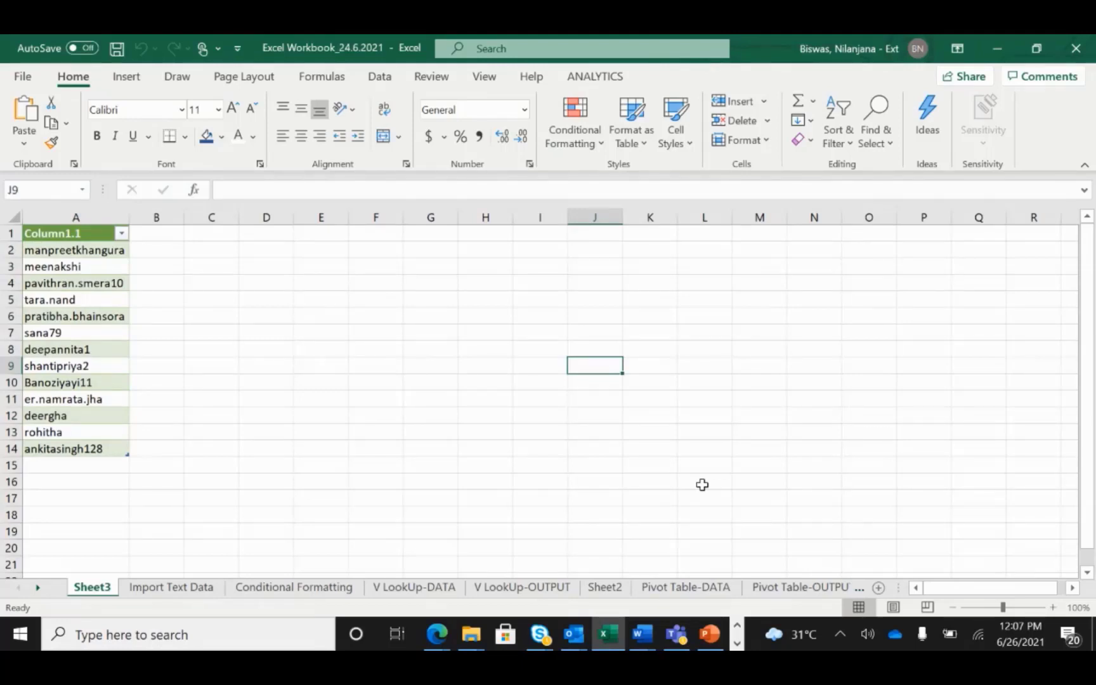
left_click(96, 398)
left_click(262, 428)
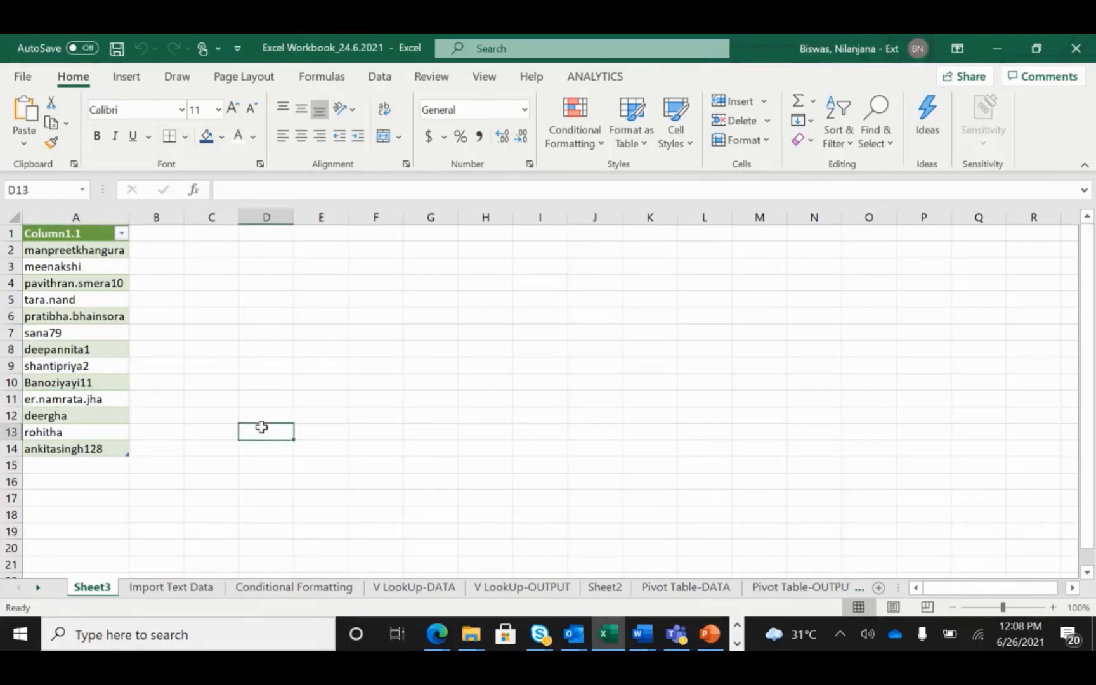
left_click(380, 78)
left_click(28, 134)
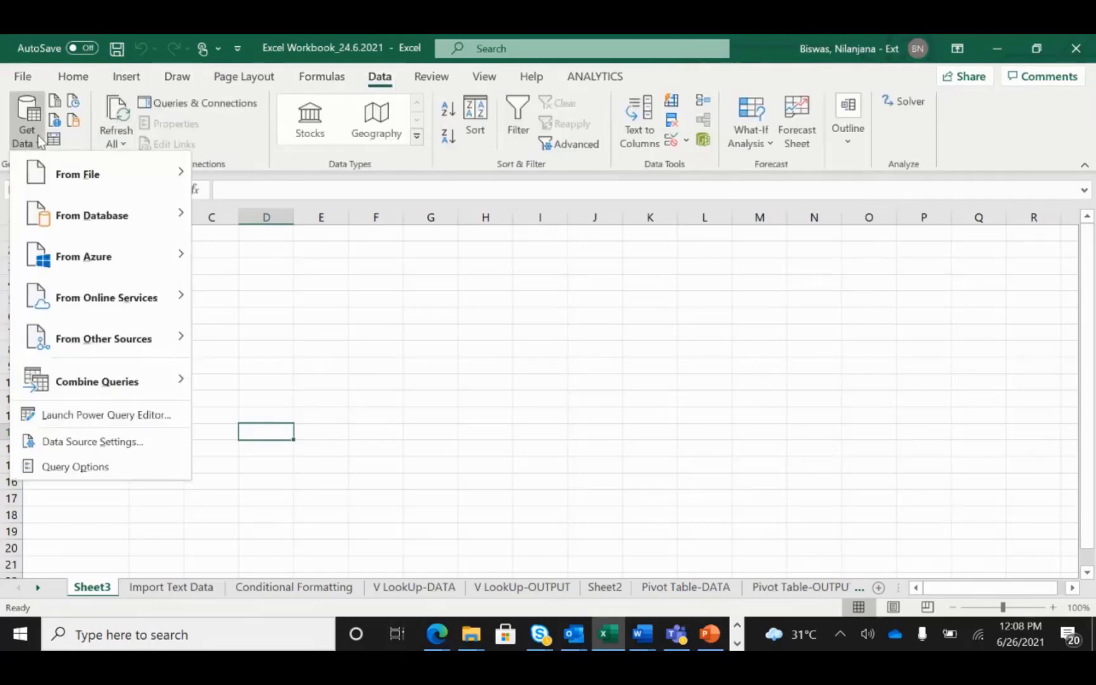
left_click(384, 393)
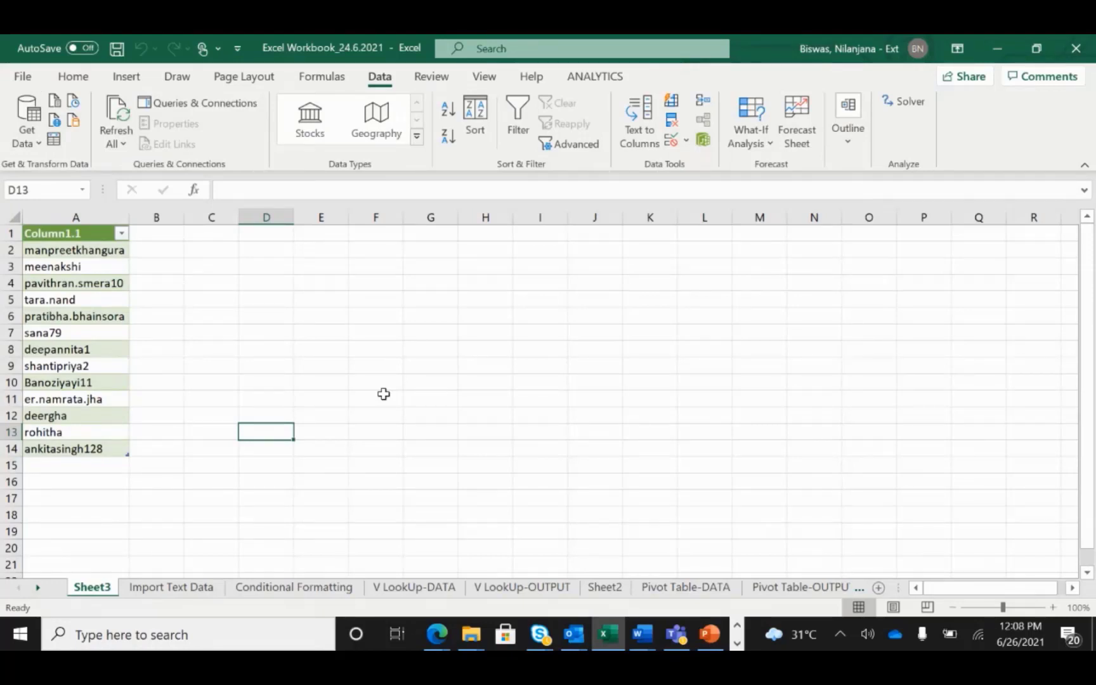
left_click(65, 268)
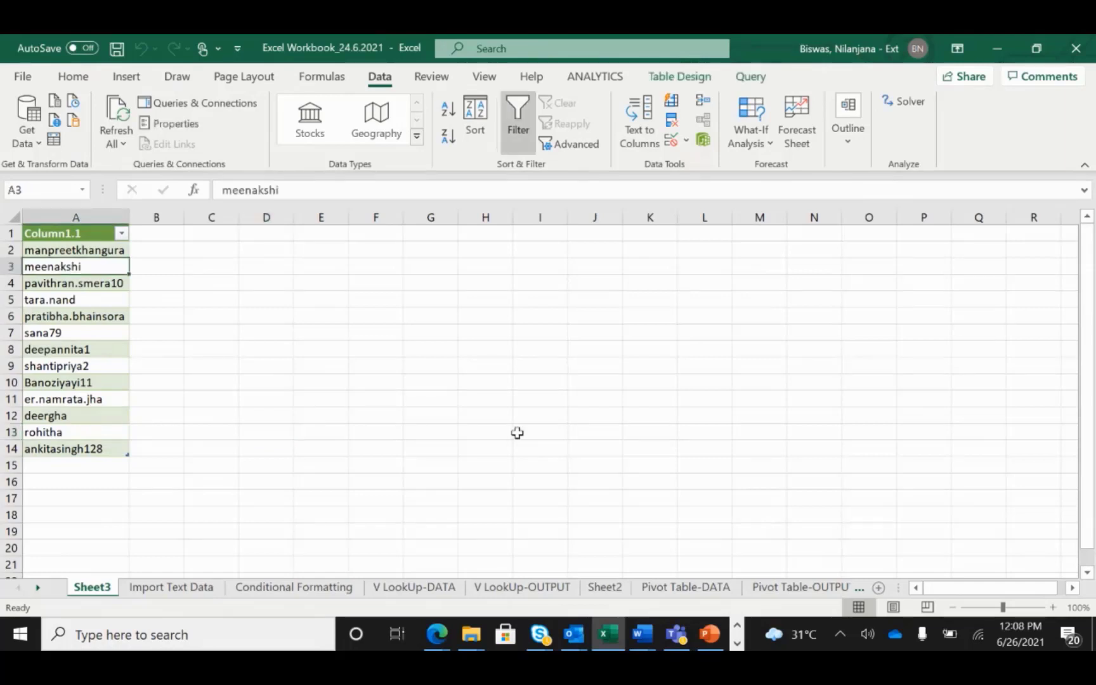
left_click(501, 485)
left_click(383, 383)
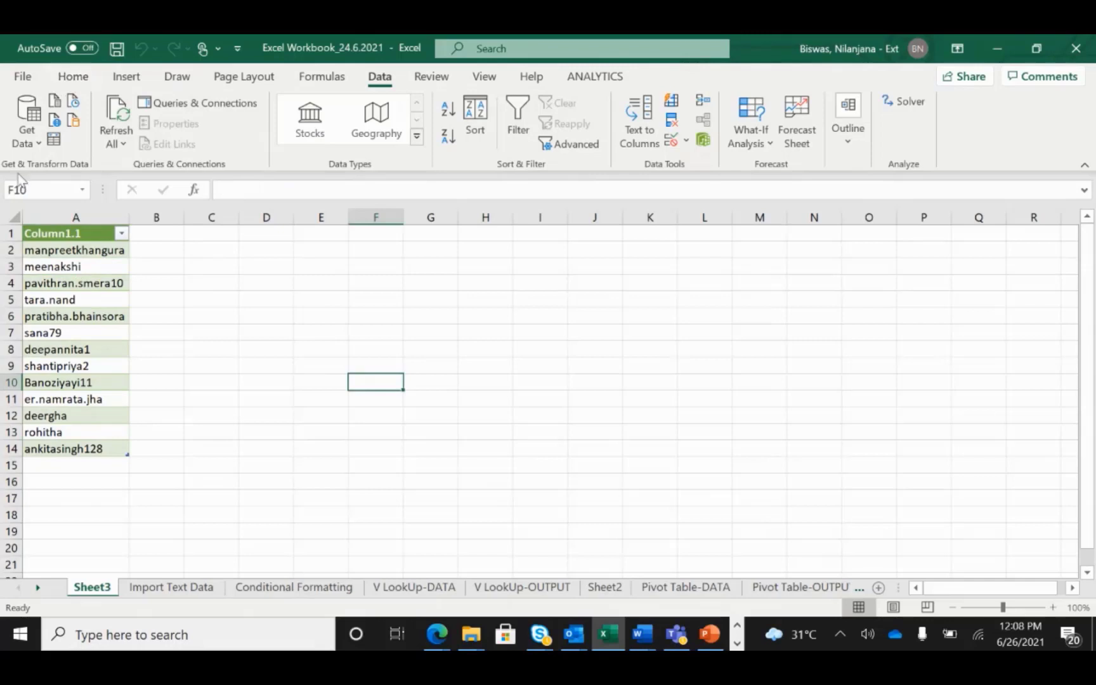
left_click(535, 448)
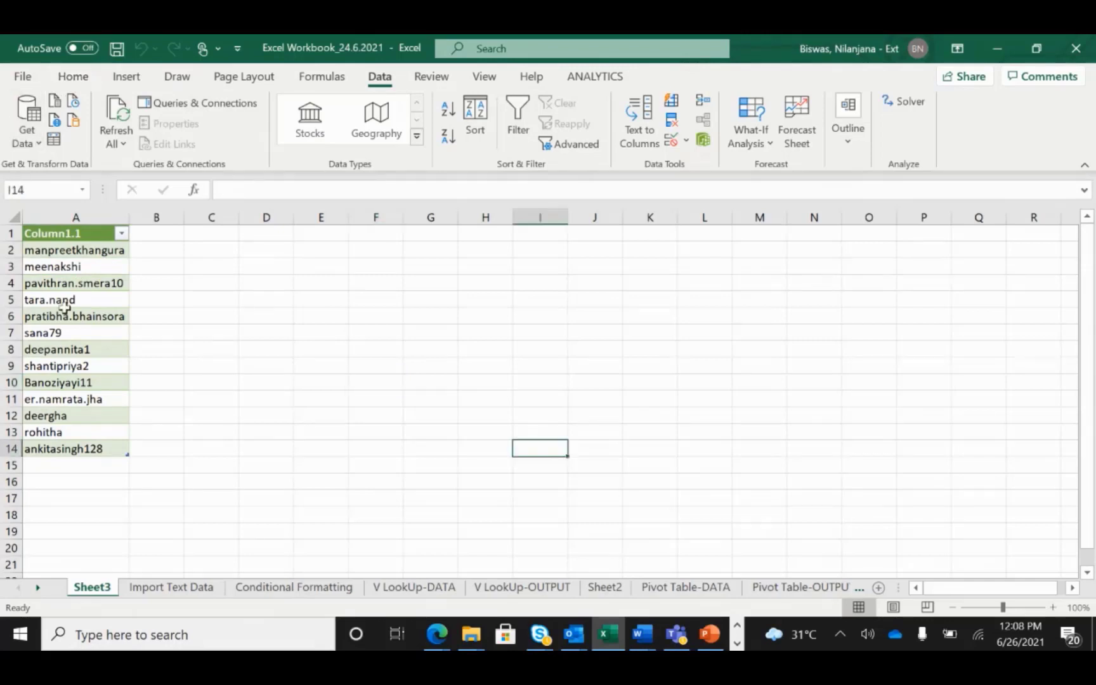
left_click(257, 394)
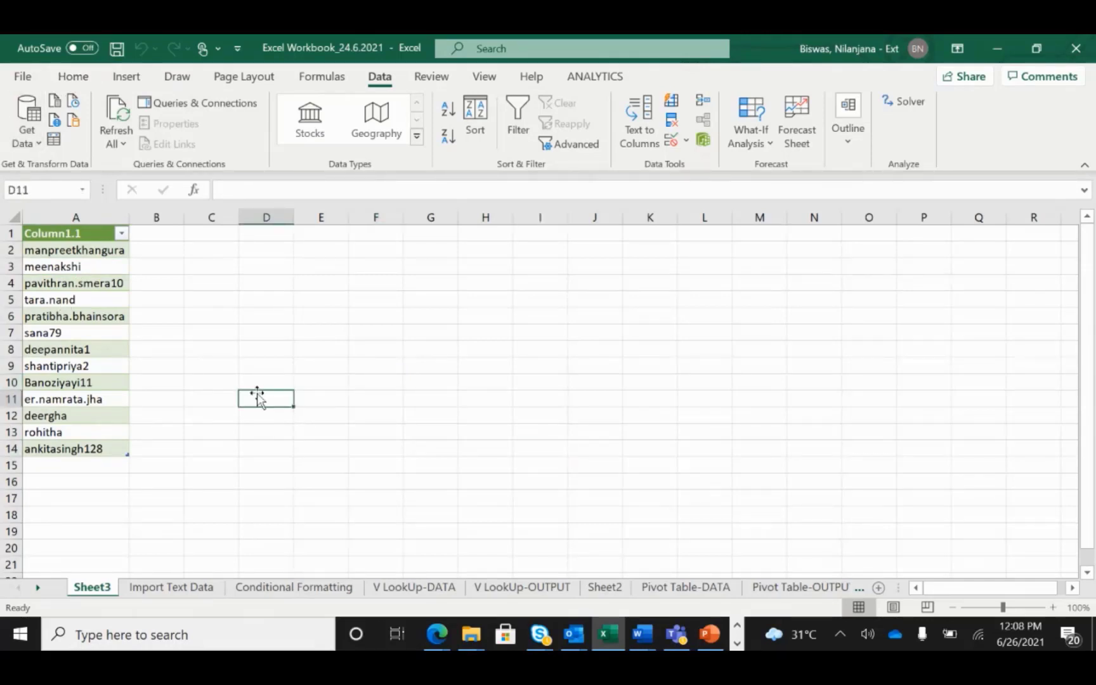
left_click(307, 407)
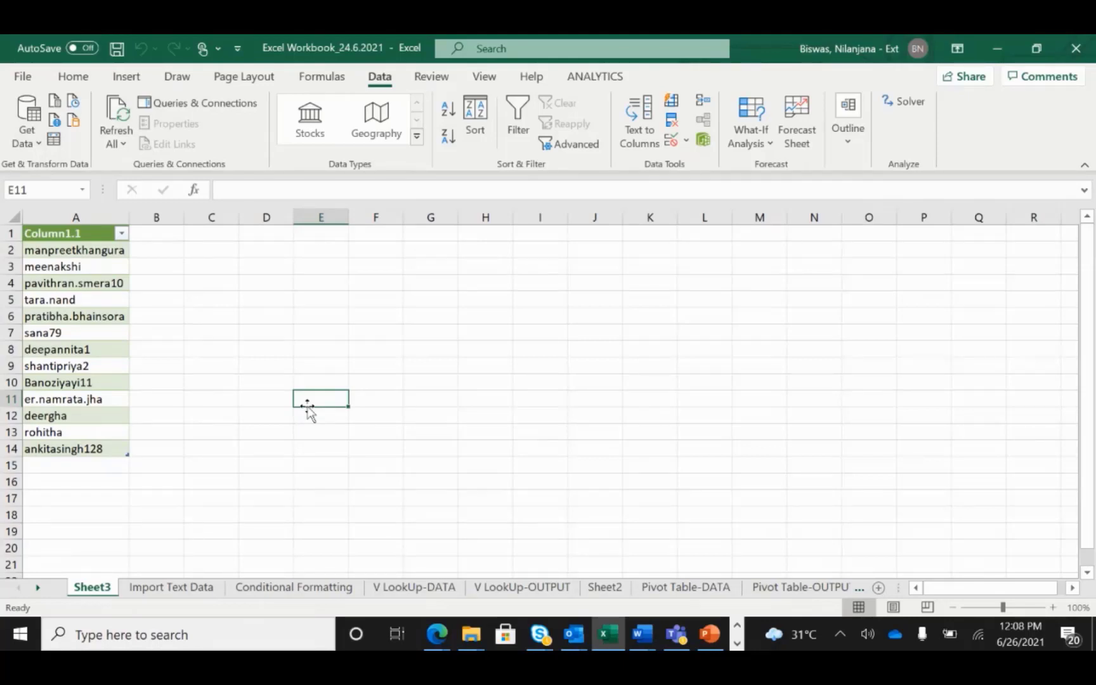
Step: Switch to the online meeting in Edge to read its chat messages, and return to the Excel workbook
left_click(436, 634)
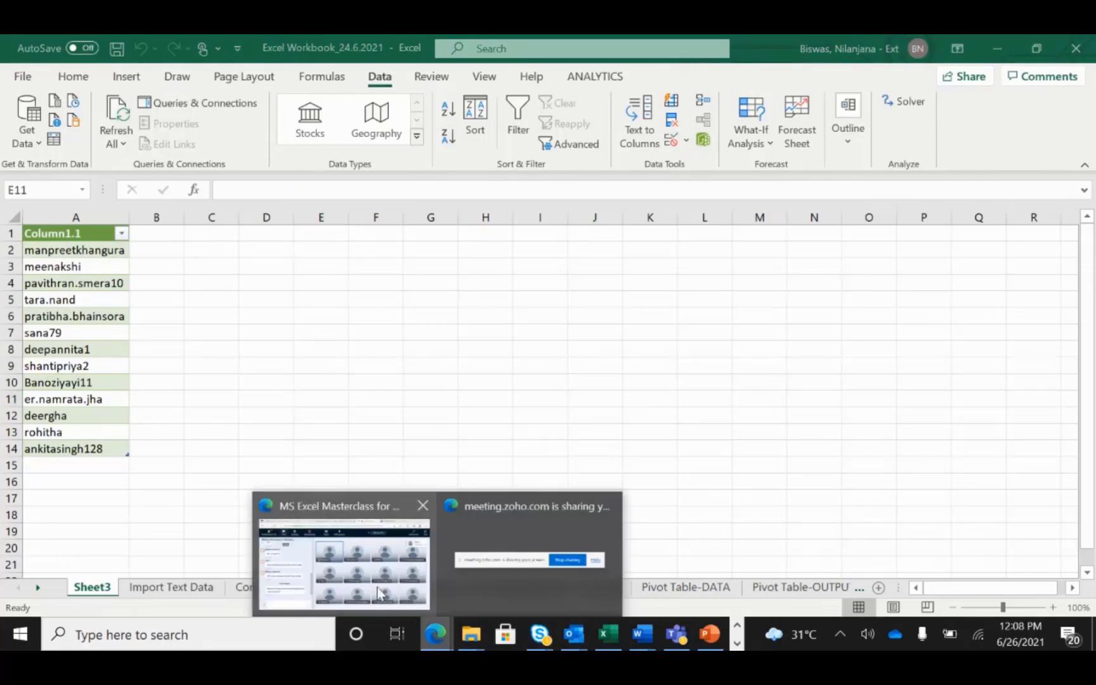
left_click(379, 592)
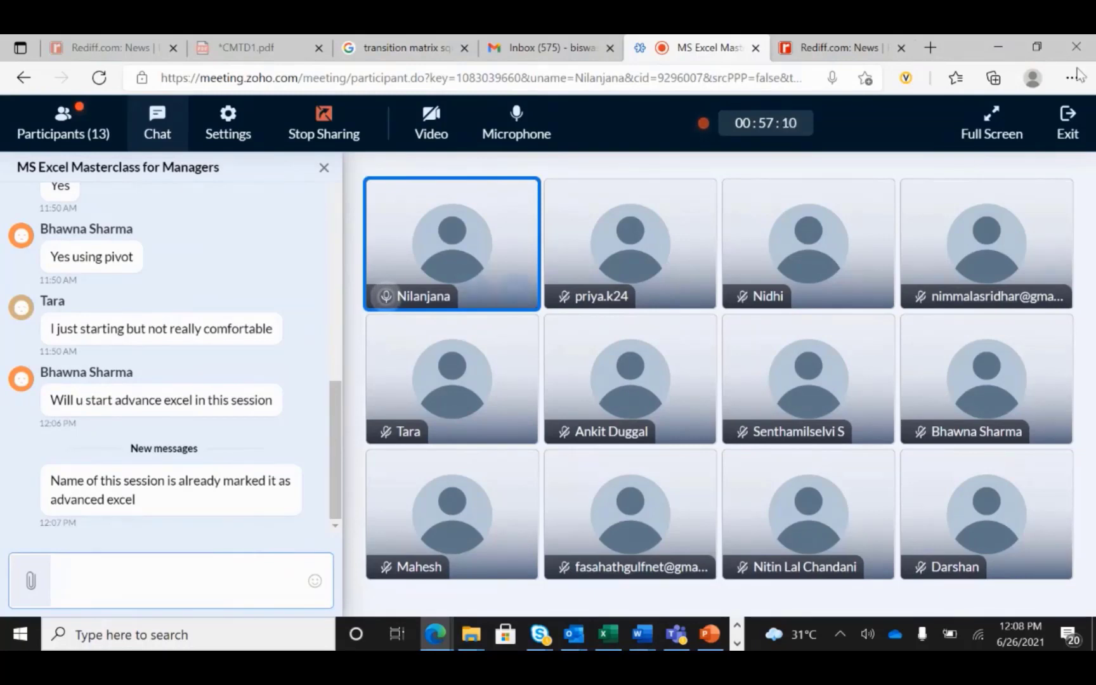
left_click(607, 632)
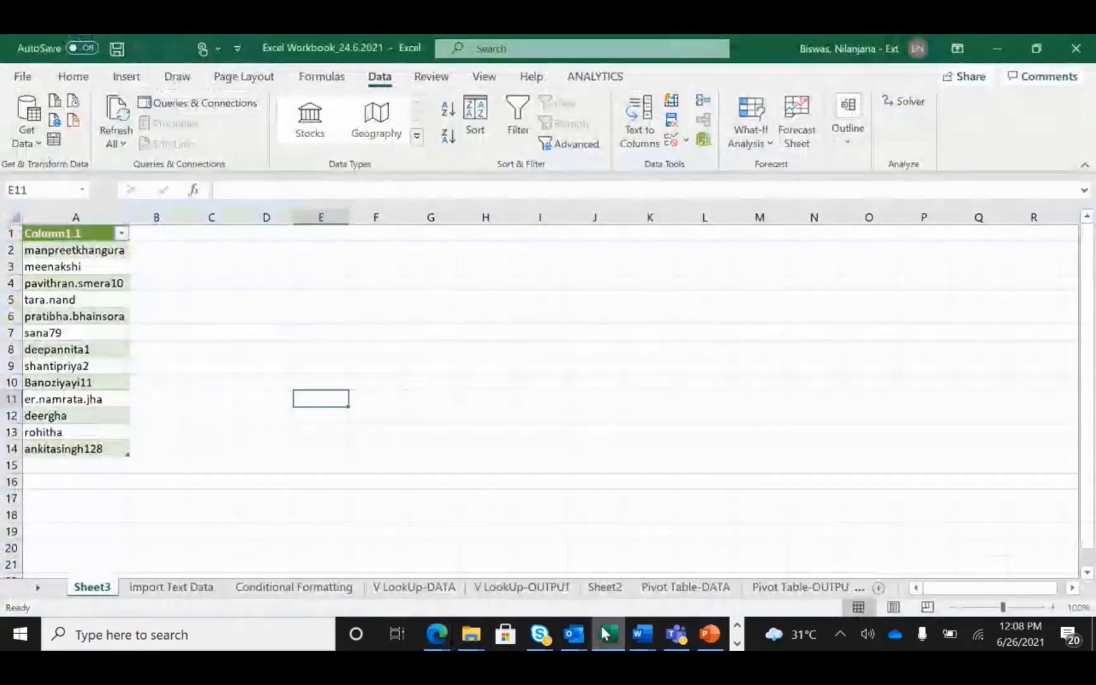
Step: View the employees' start date table on the V LookUp-OUTPUT sheet
left_click(530, 588)
left_click(594, 358)
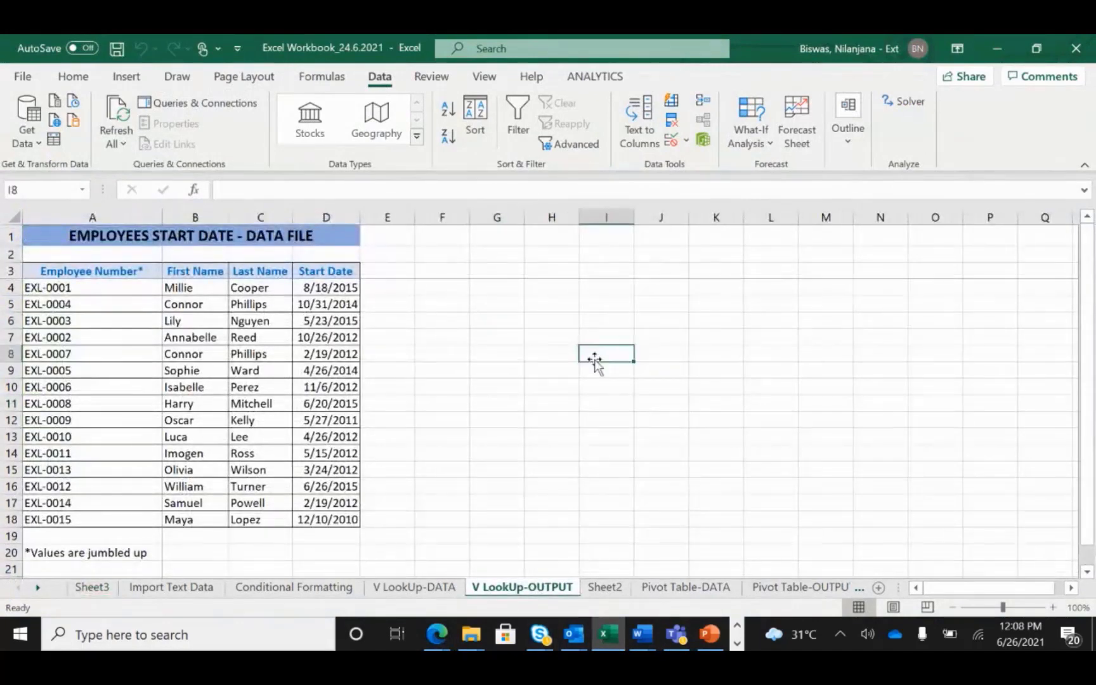
left_click(454, 420)
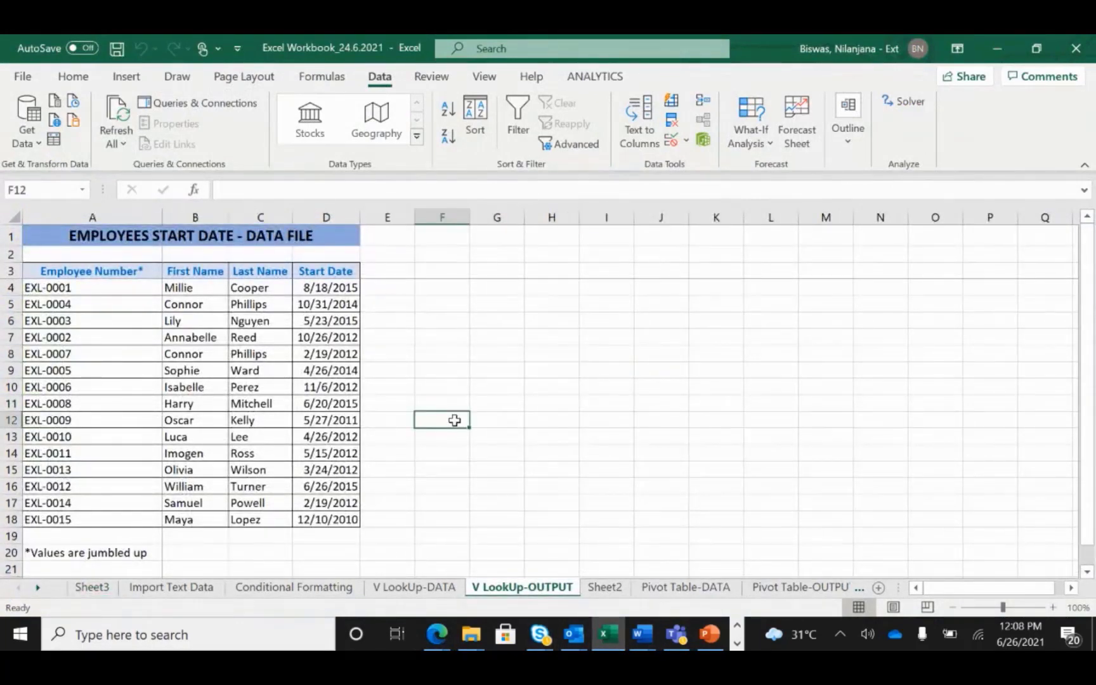
Step: Examine the HR Data table on the V LookUp-DATA sheet, including its header row from Employee Number to Start Date
left_click(423, 587)
left_click(951, 501)
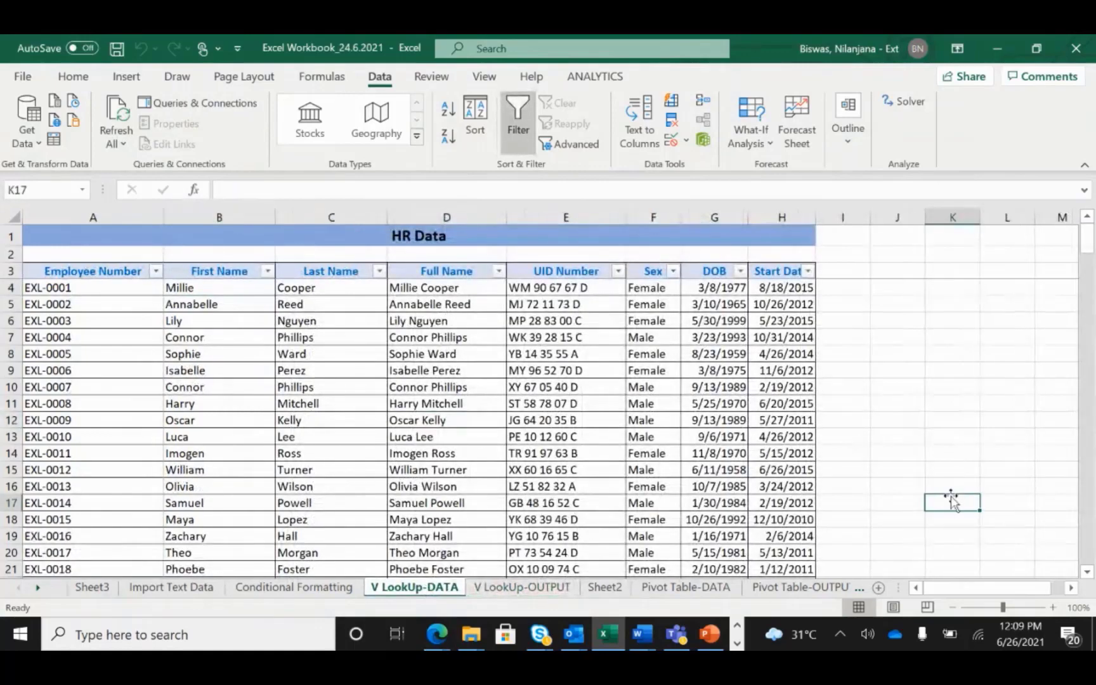
left_click(777, 395)
left_click(889, 354)
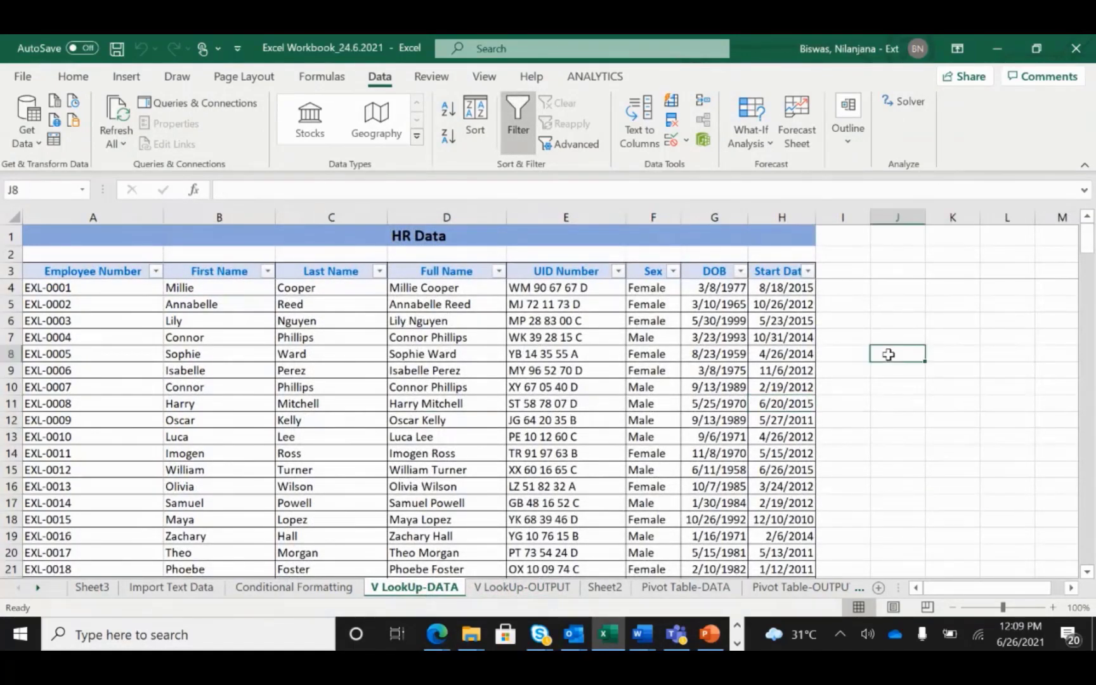
left_click(519, 386)
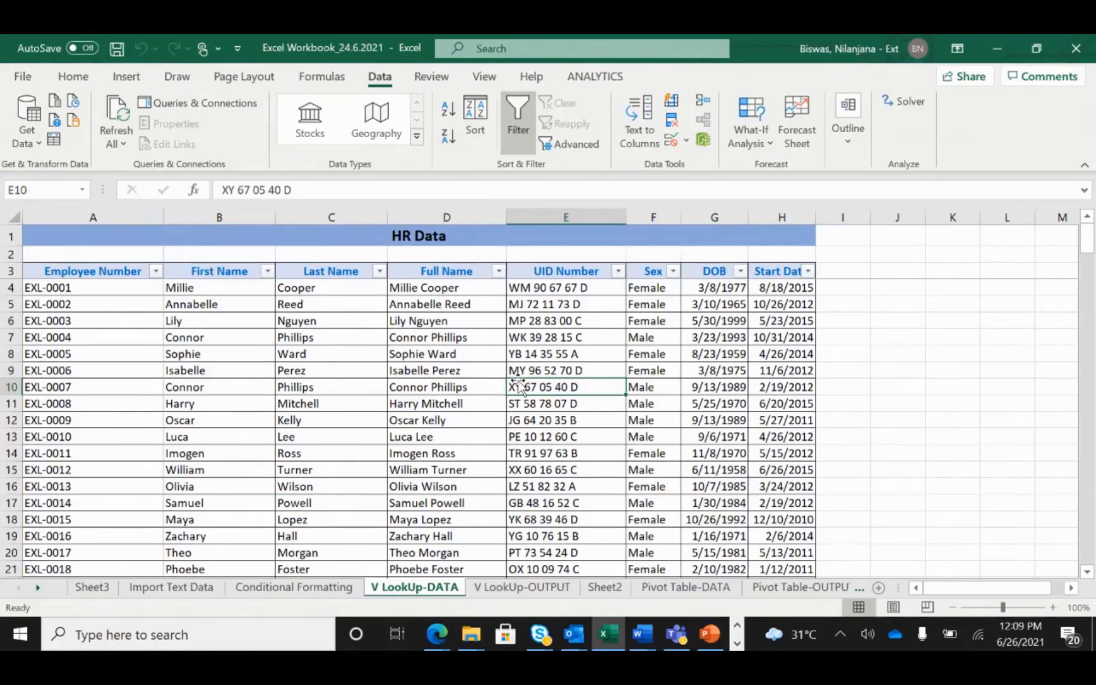
left_click(231, 330)
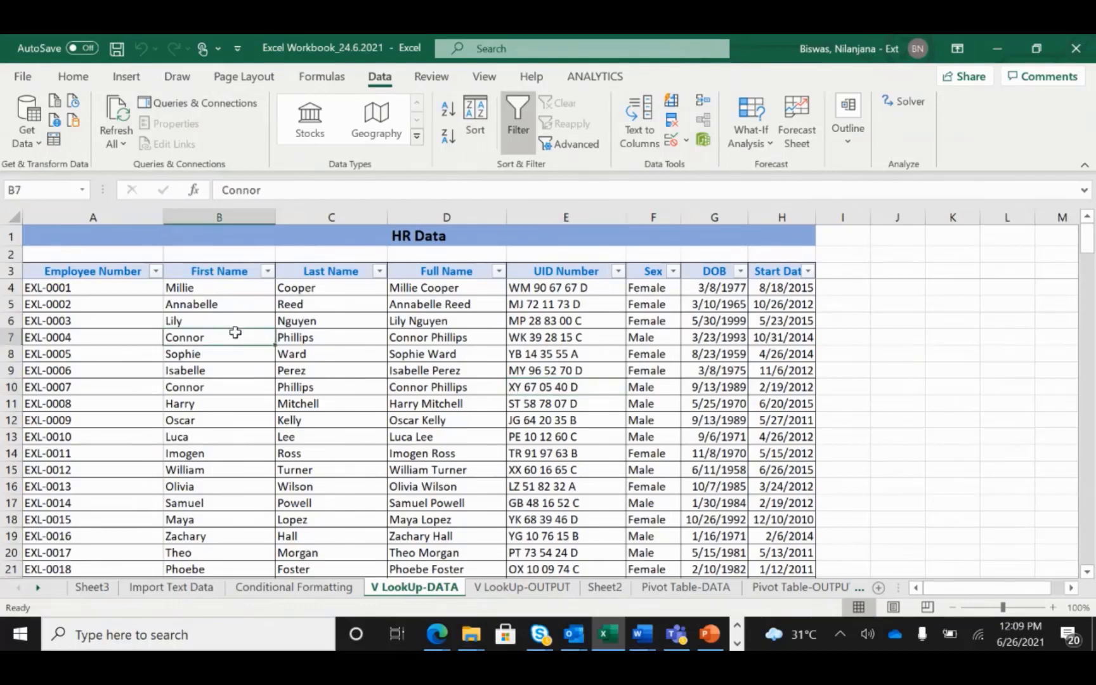
left_click(113, 272)
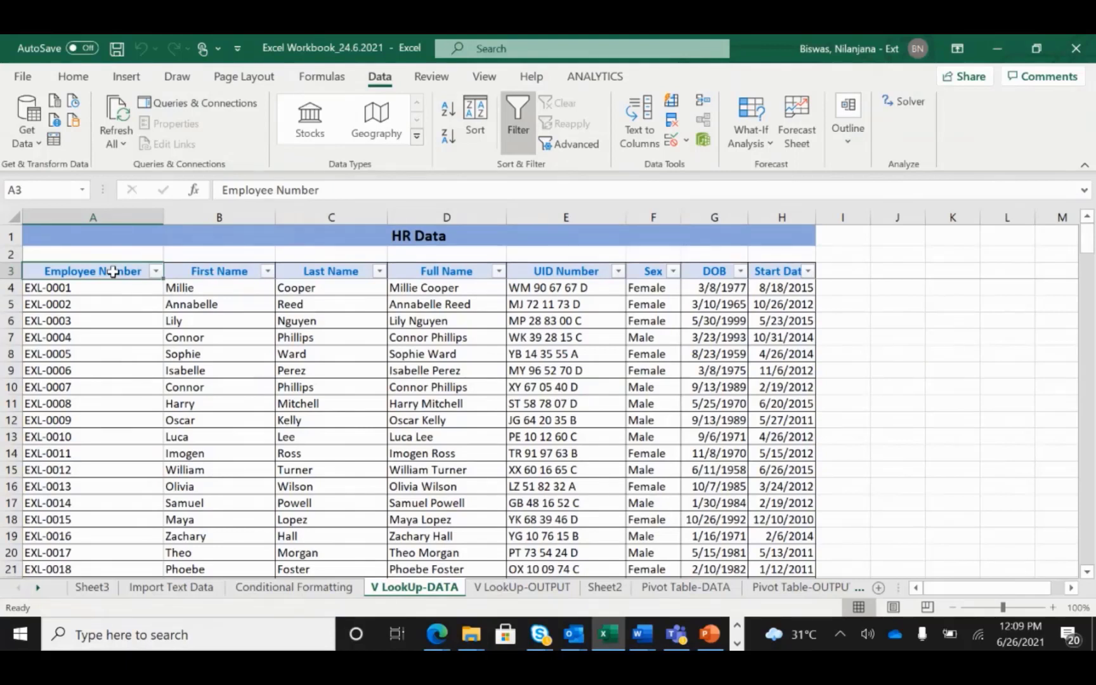
left_click(451, 406)
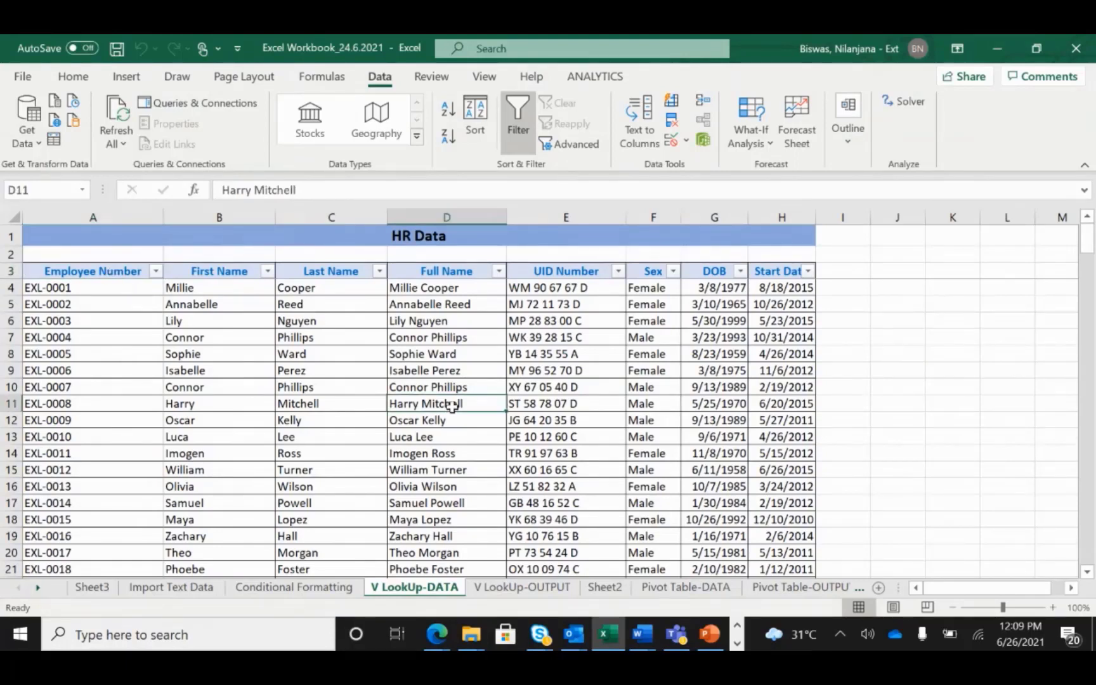
left_click(105, 271)
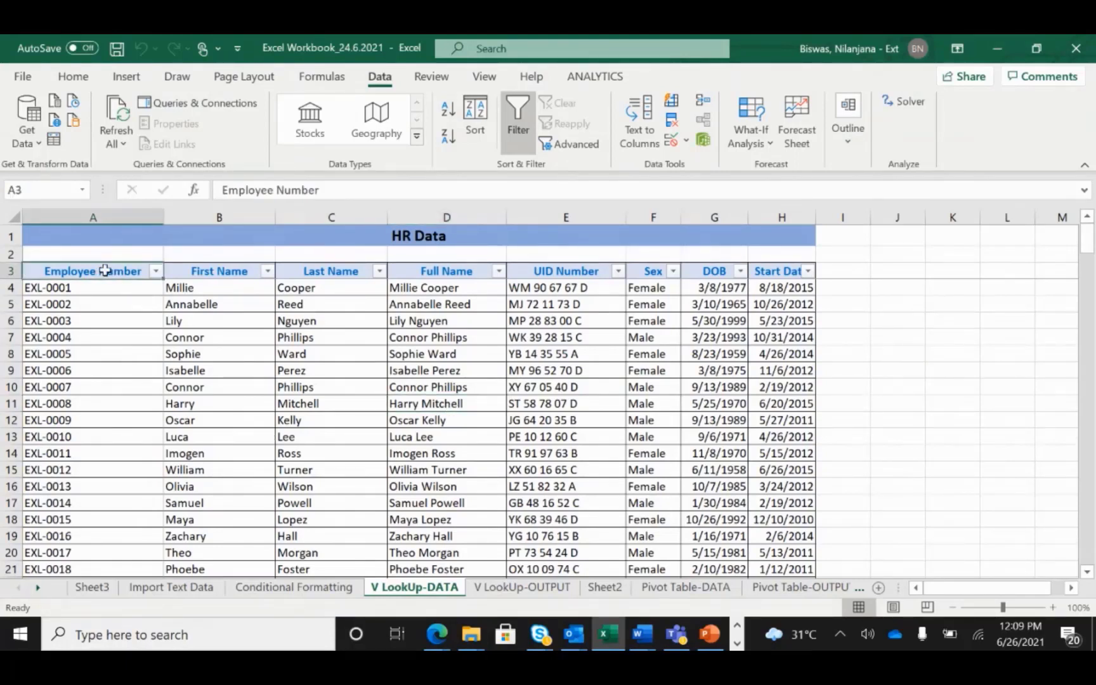
left_click_drag(105, 271, 808, 276)
left_click(458, 440)
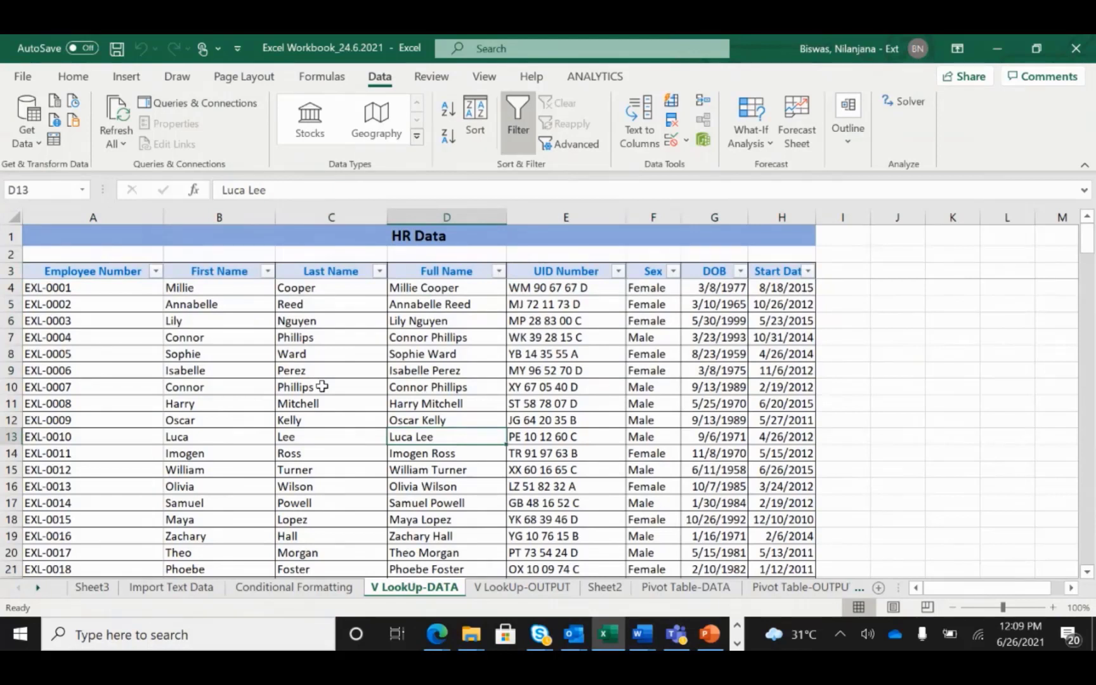
Step: Inspect the HR Data employee number, name, UID Number and Start Date columns, and return to the V LookUp-OUTPUT sheet
left_click(97, 272)
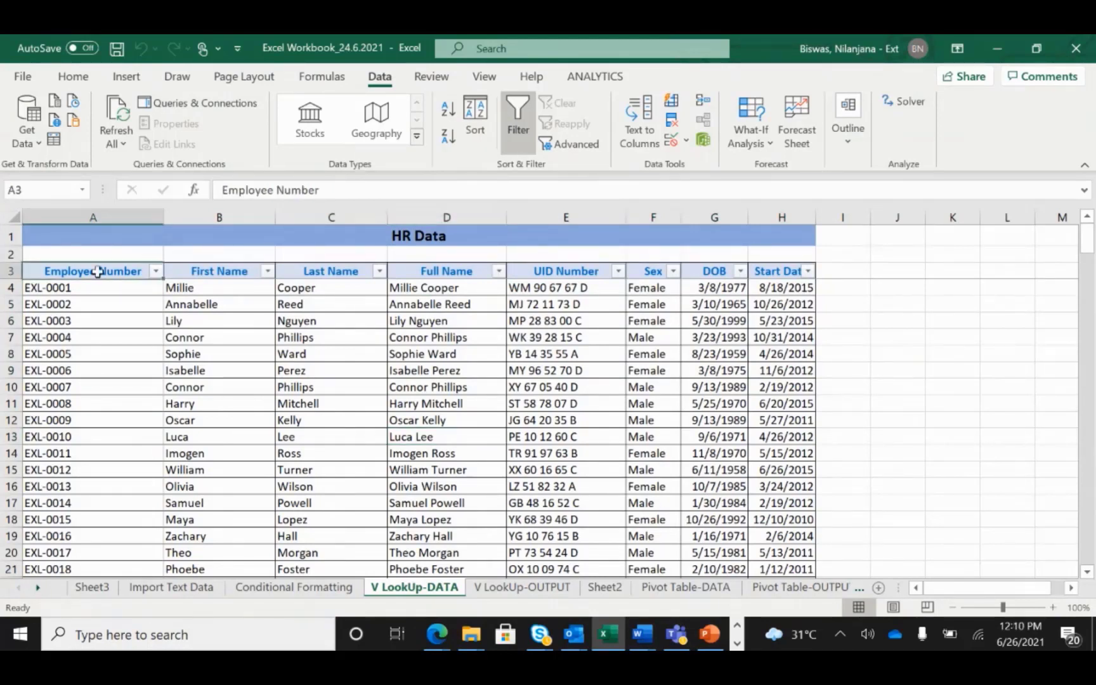
left_click(97, 483)
left_click(116, 335)
left_click(246, 276)
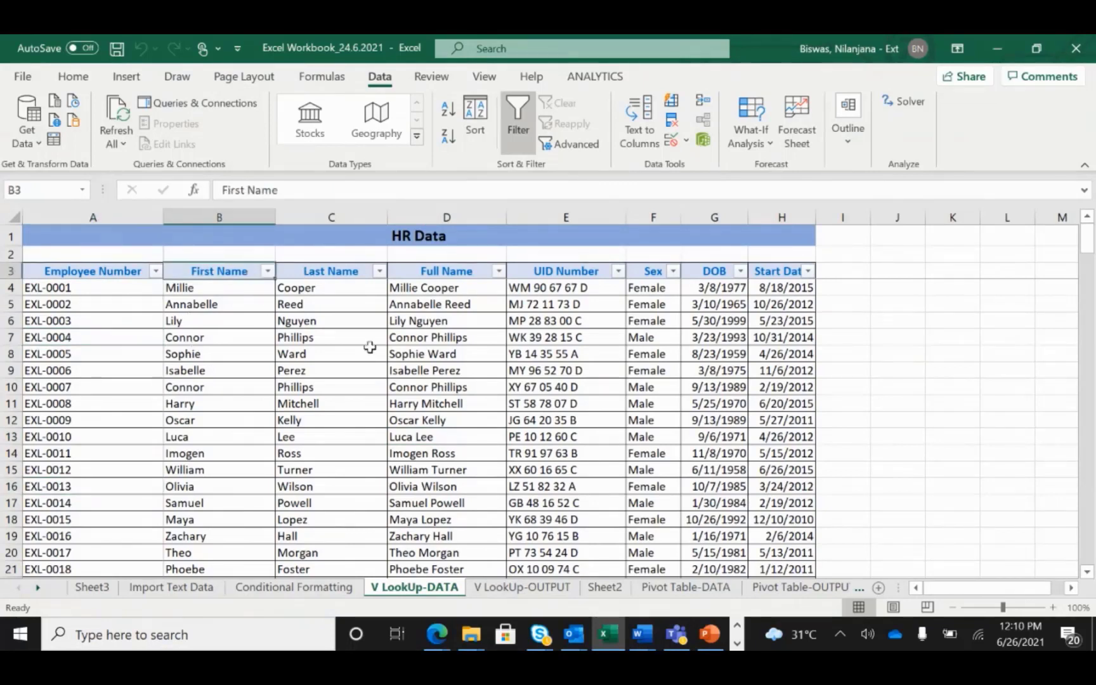
left_click(465, 319)
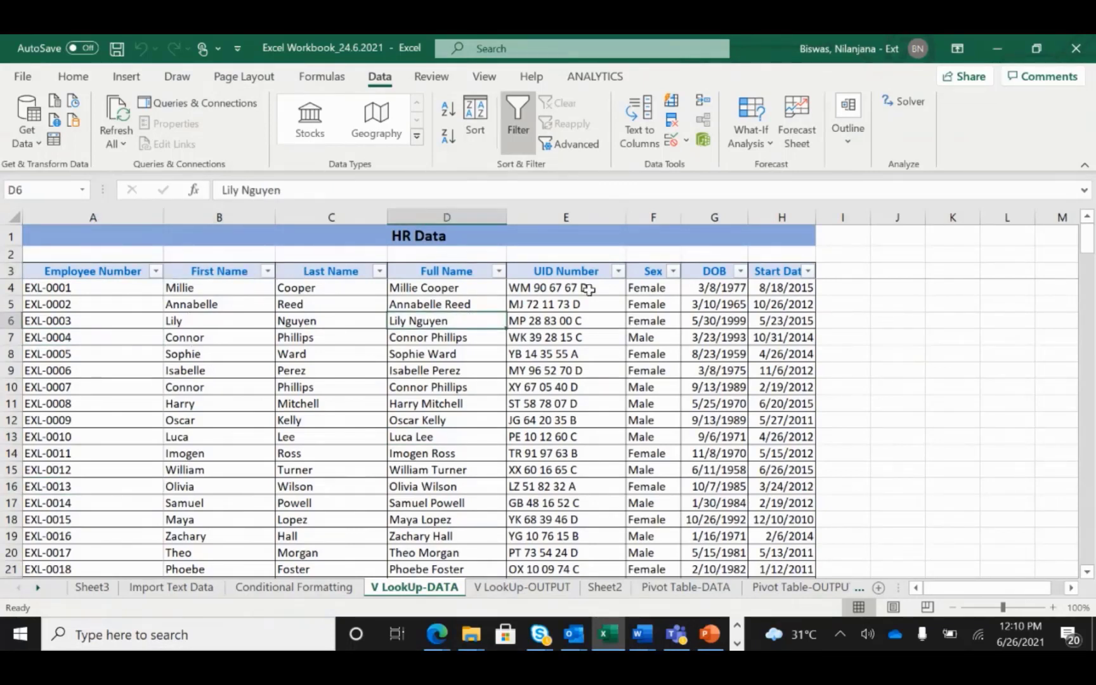
left_click(596, 286)
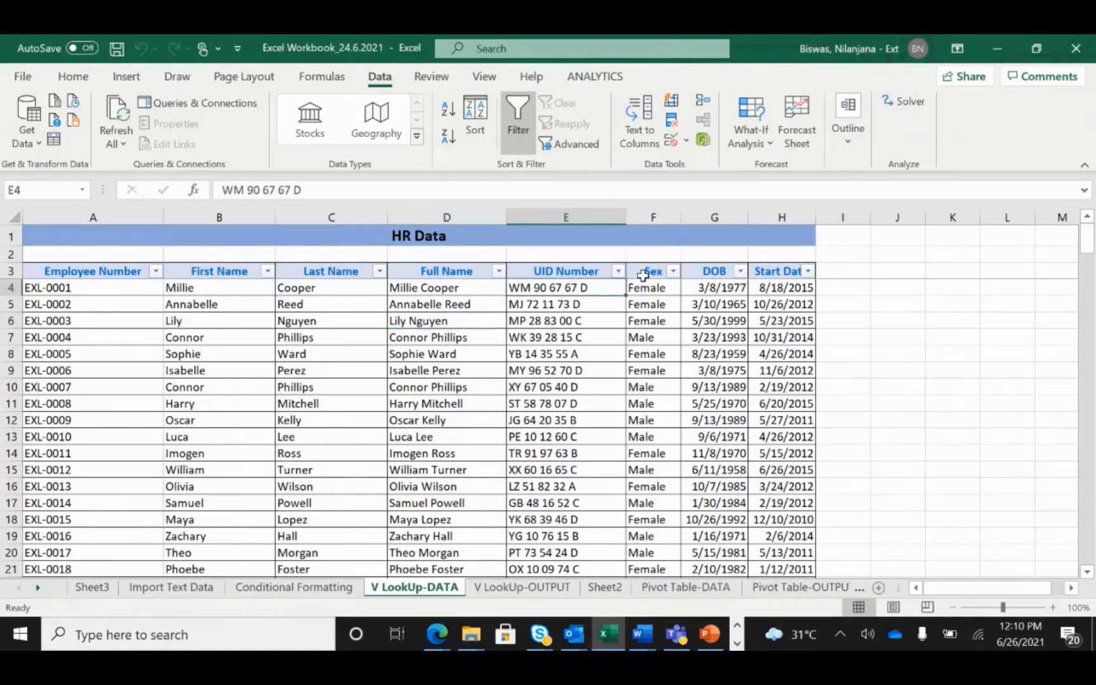
left_click(785, 272)
left_click(785, 366)
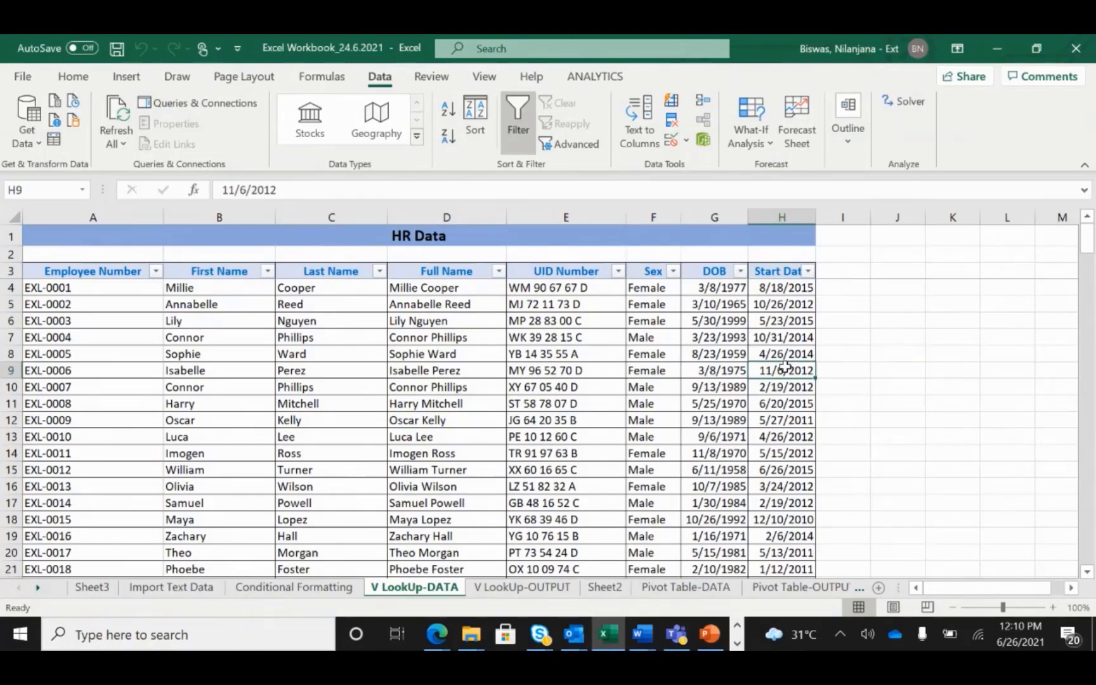
left_click(515, 336)
left_click(328, 424)
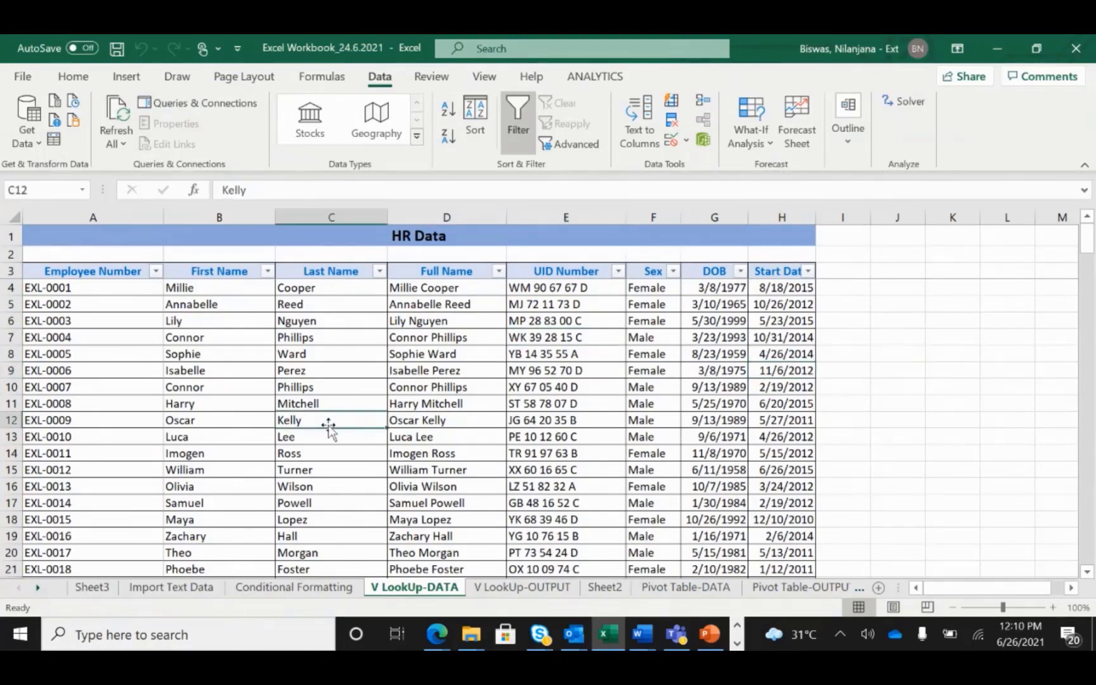
left_click(521, 587)
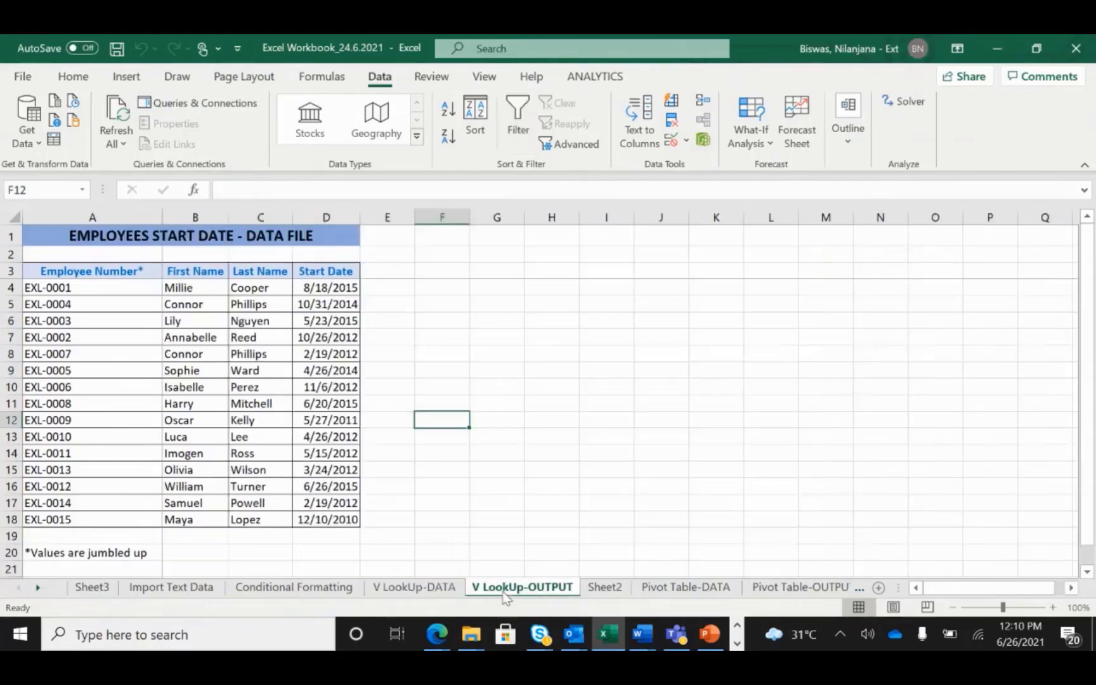
Step: Clear all the start dates in D4:D18 of the employees' start date table on V LookUp-OUTPUT
left_click(544, 385)
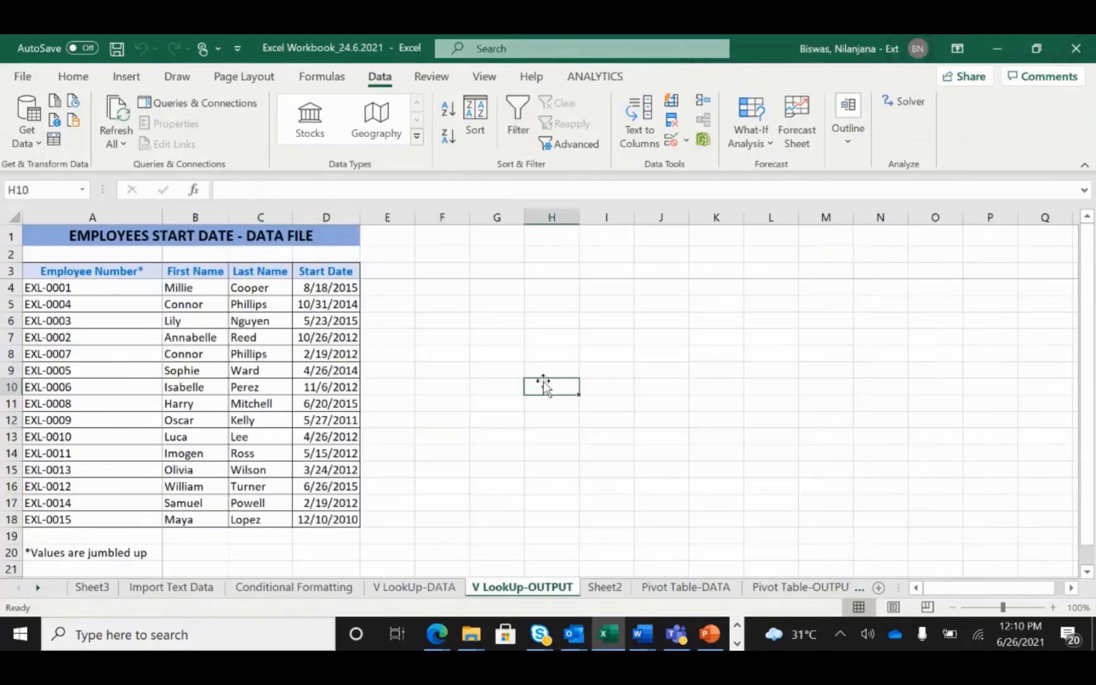
left_click(83, 368)
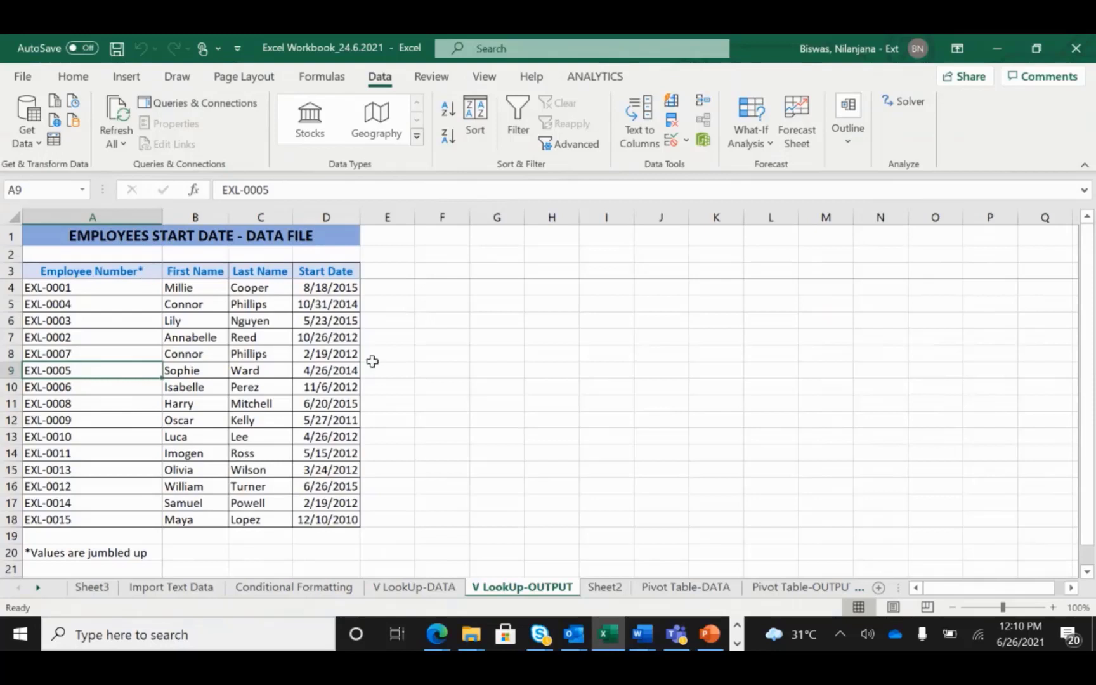
left_click(379, 336)
left_click(334, 336)
left_click(259, 285)
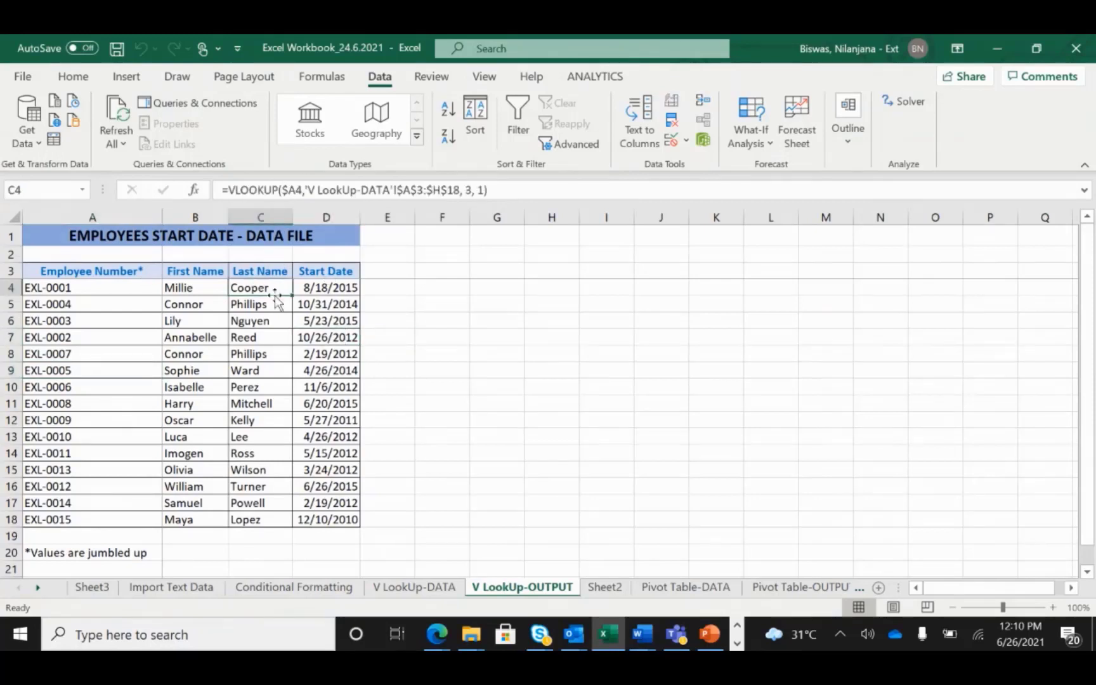
left_click(327, 285)
key("ctrl+shift+Down")
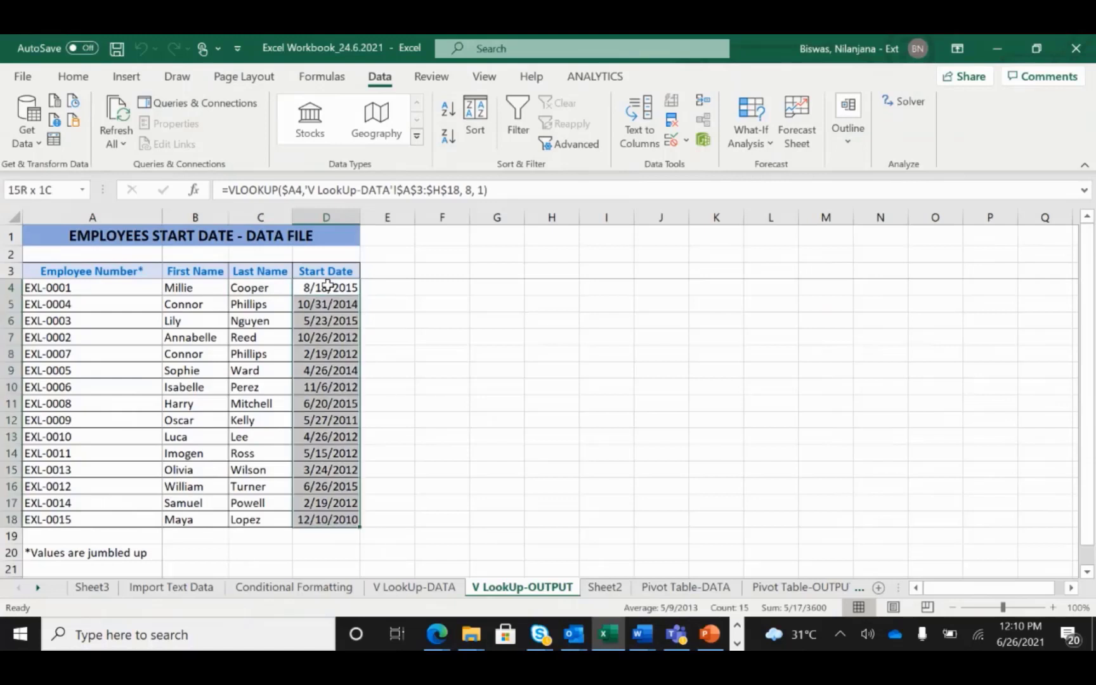
key("Delete")
left_click(429, 339)
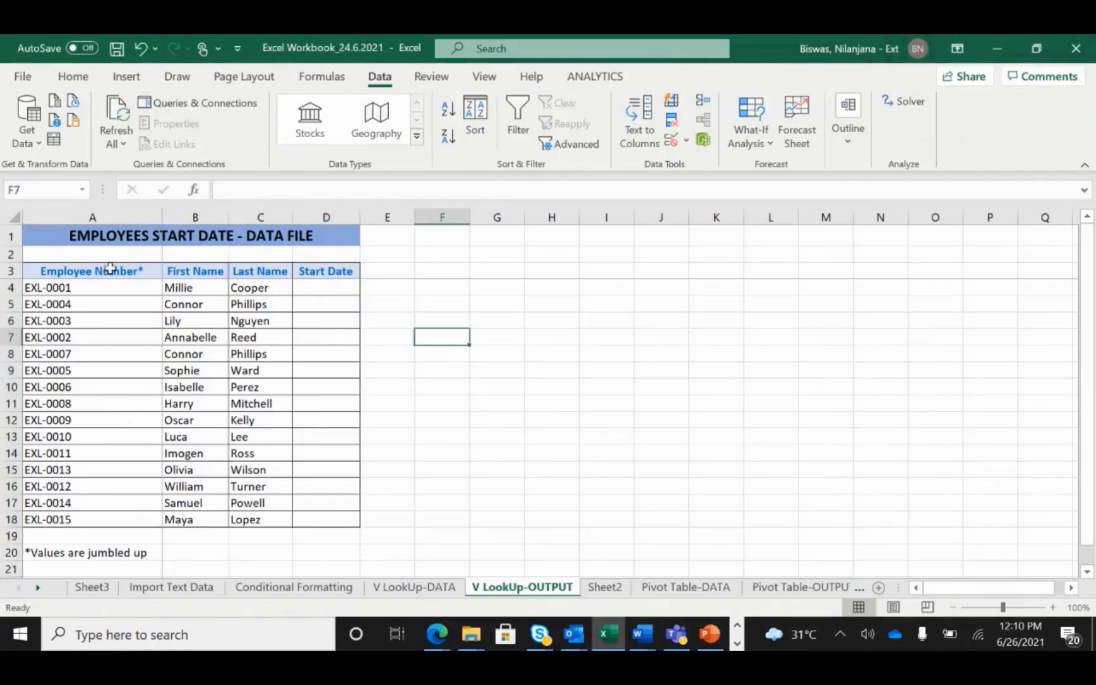
Step: Compare the employee number and name columns of the V LookUp-OUTPUT table with the HR Data table on V LookUp-DATA
left_click_drag(110, 269, 124, 524)
left_click(199, 272)
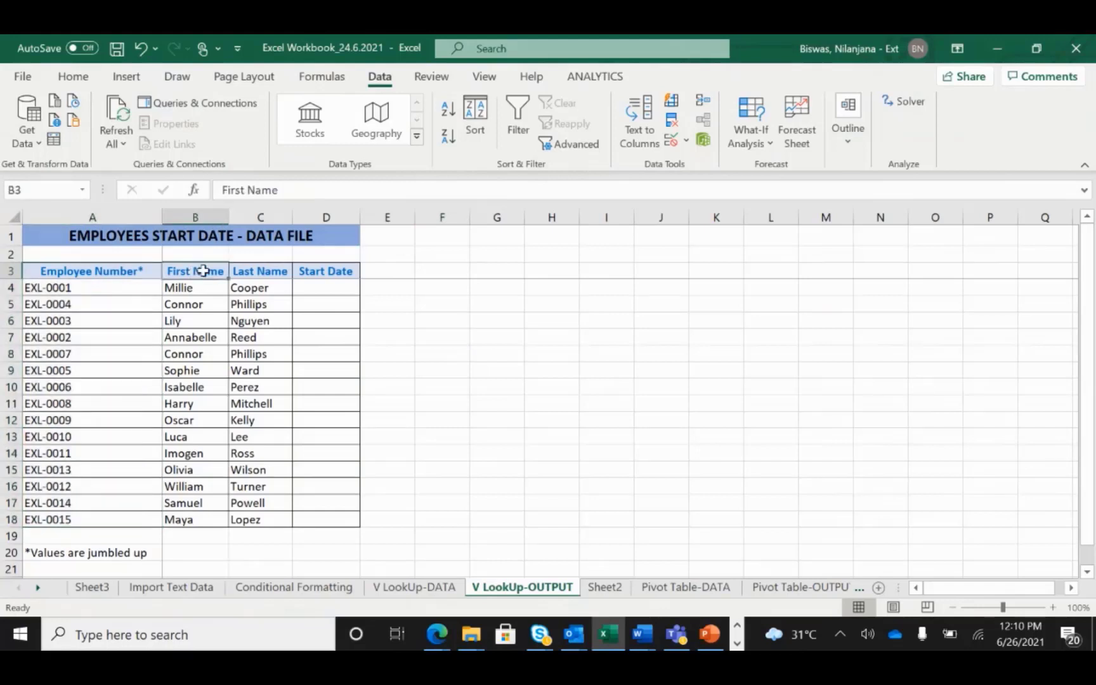
left_click(262, 269)
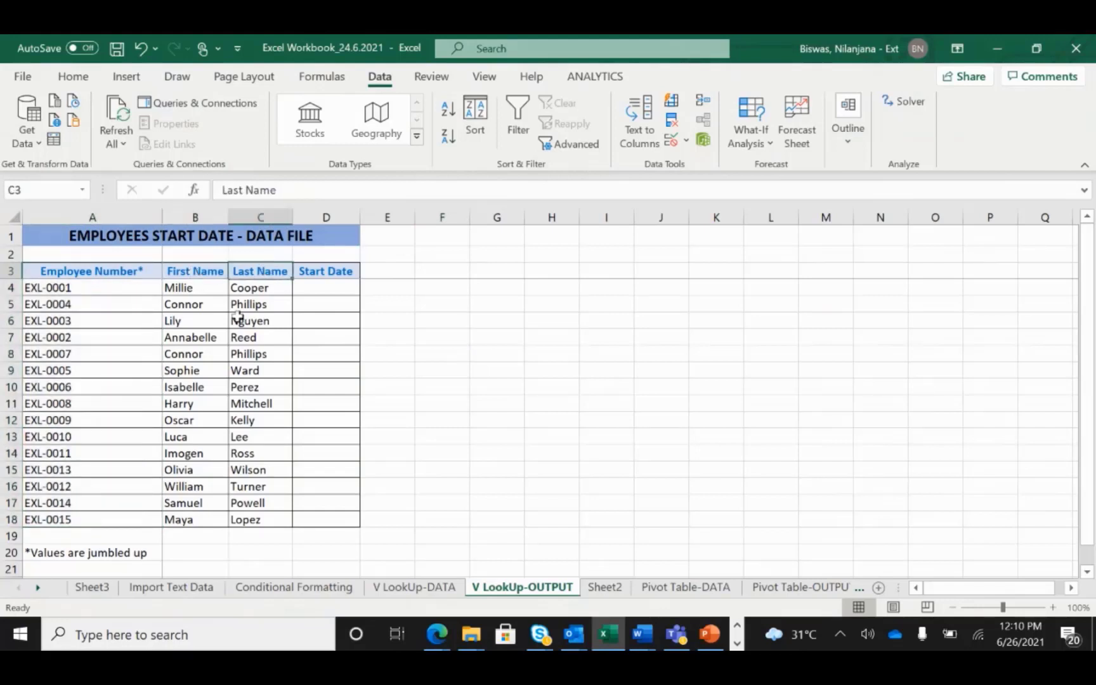
left_click(272, 288)
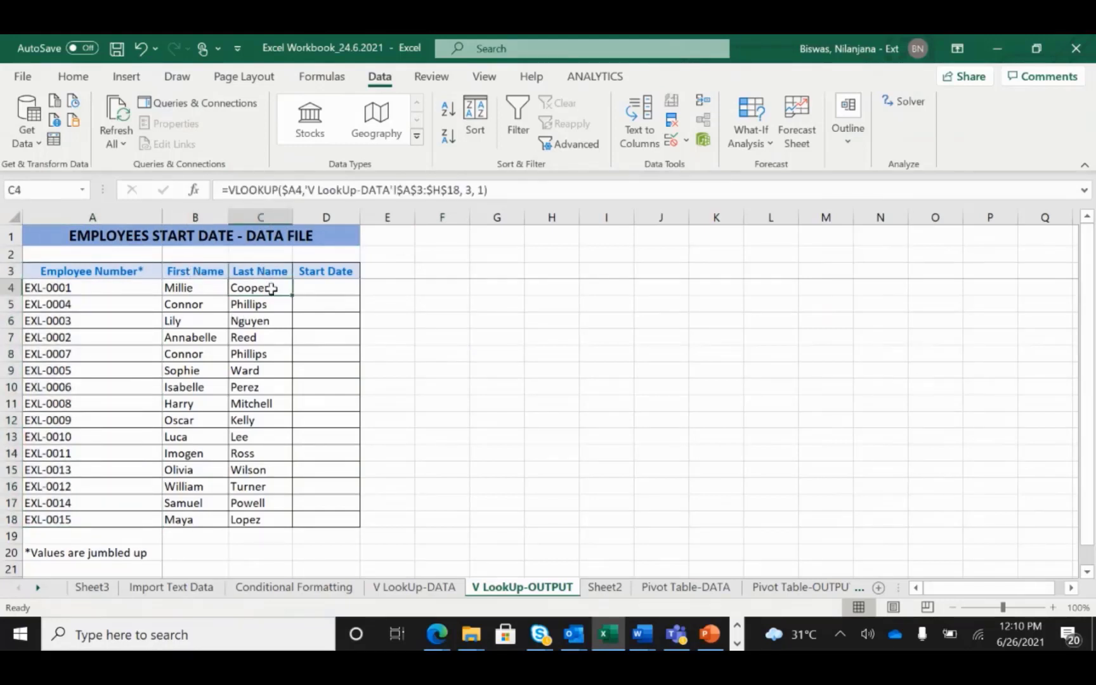
left_click(413, 587)
left_click(288, 297)
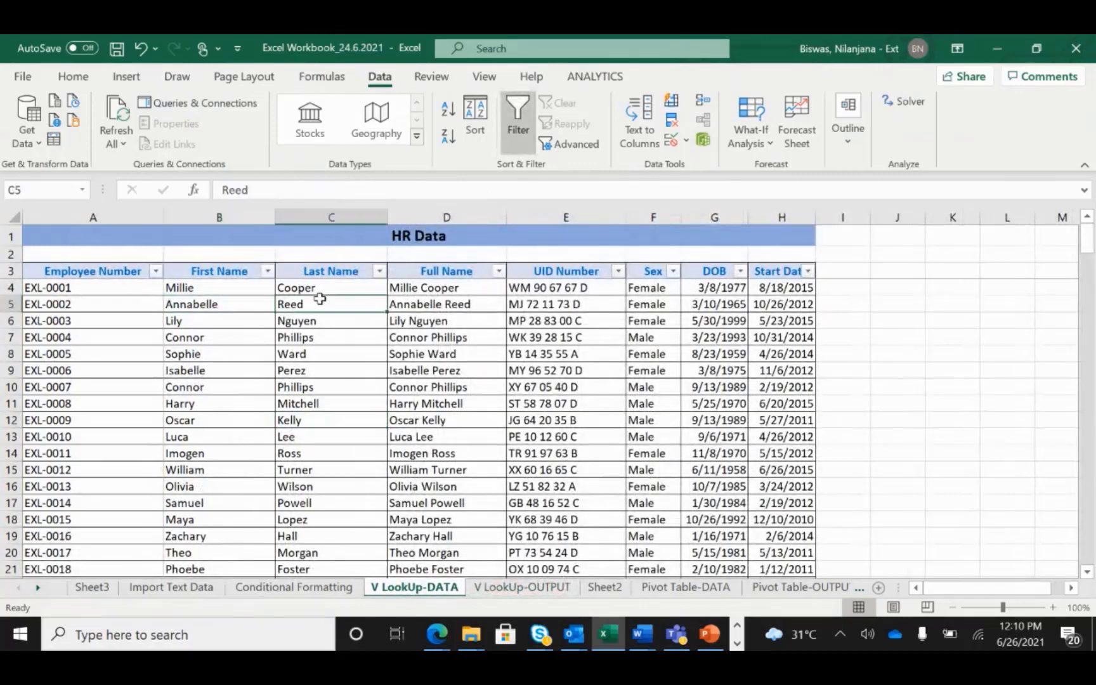
left_click(83, 369)
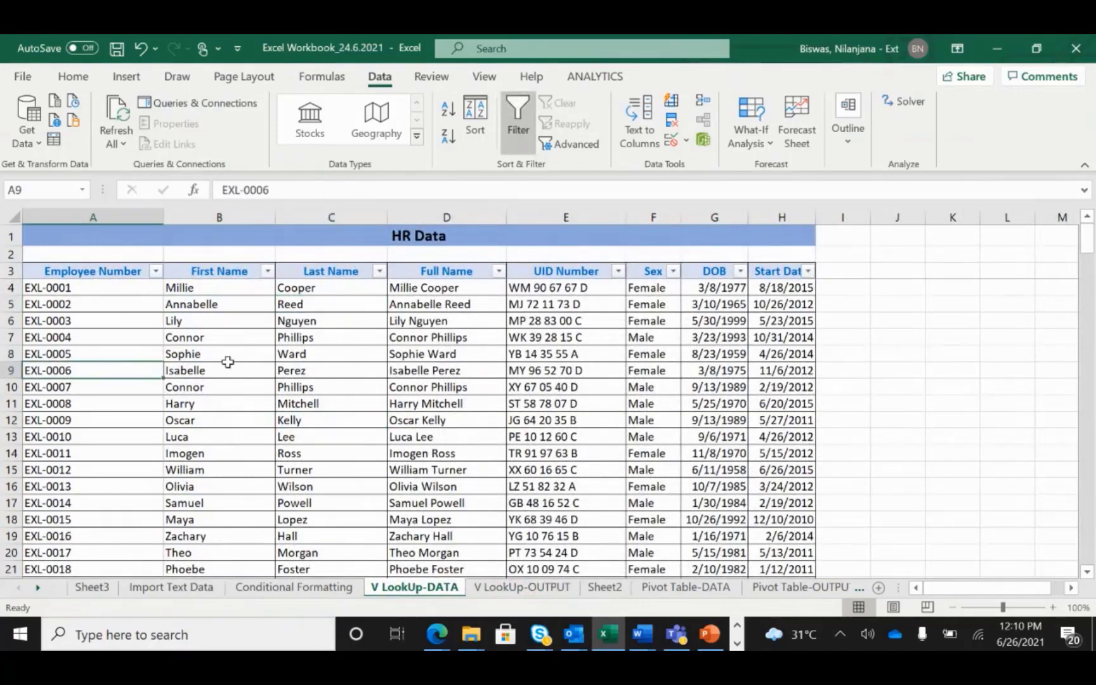
left_click(225, 366)
left_click(522, 587)
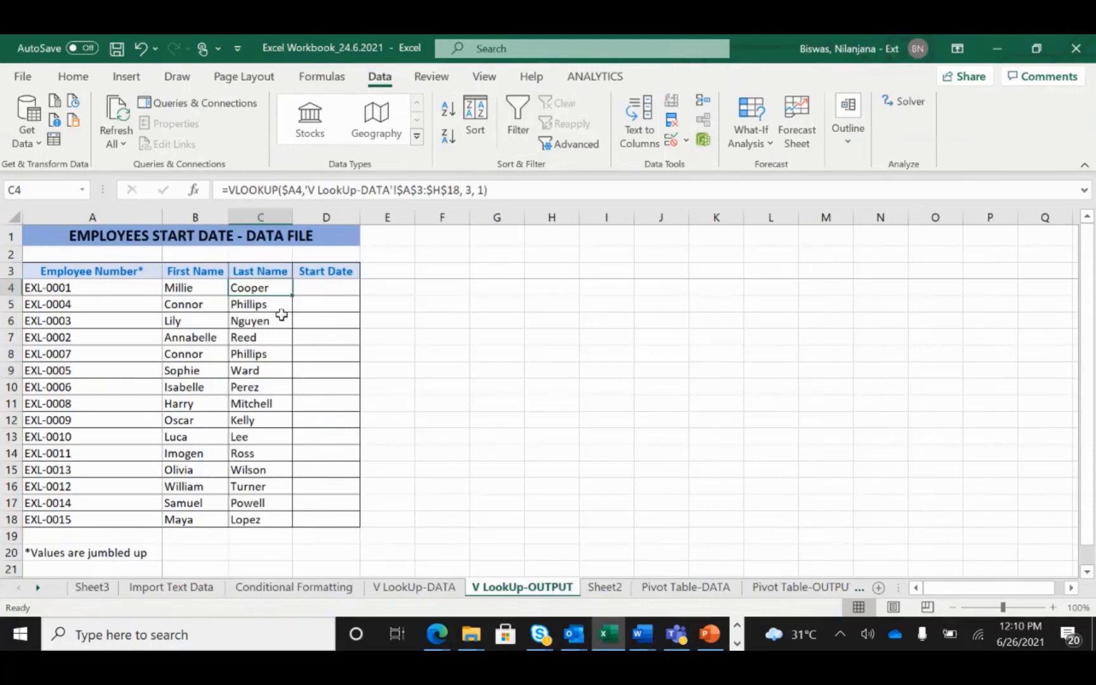
left_click(328, 289)
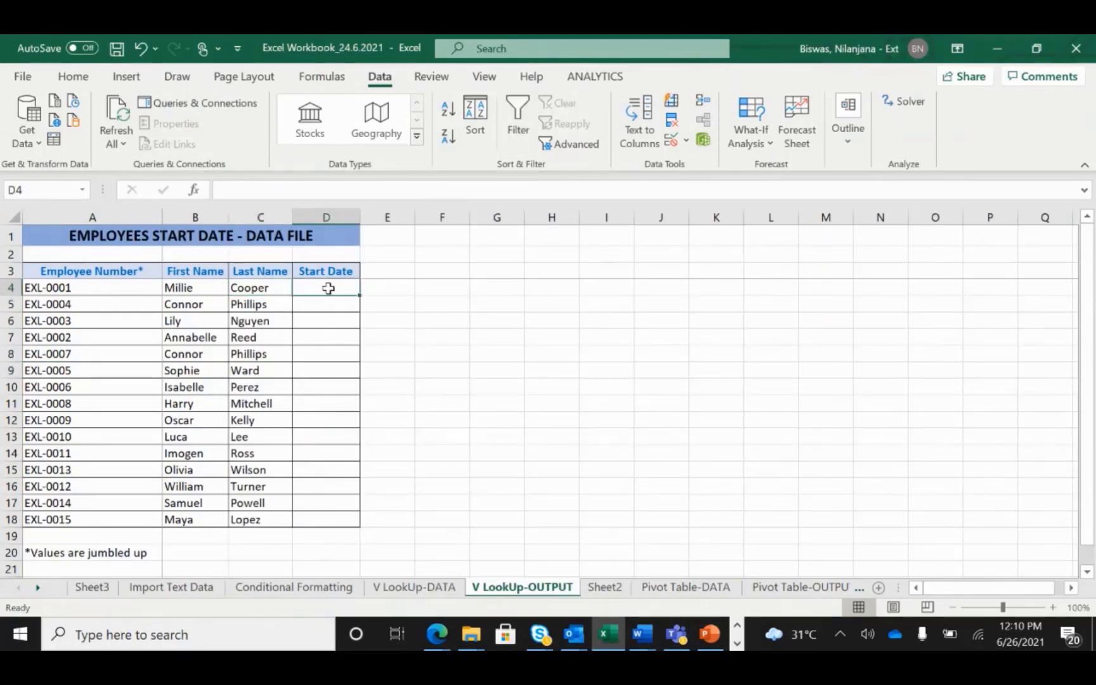
left_click(515, 465)
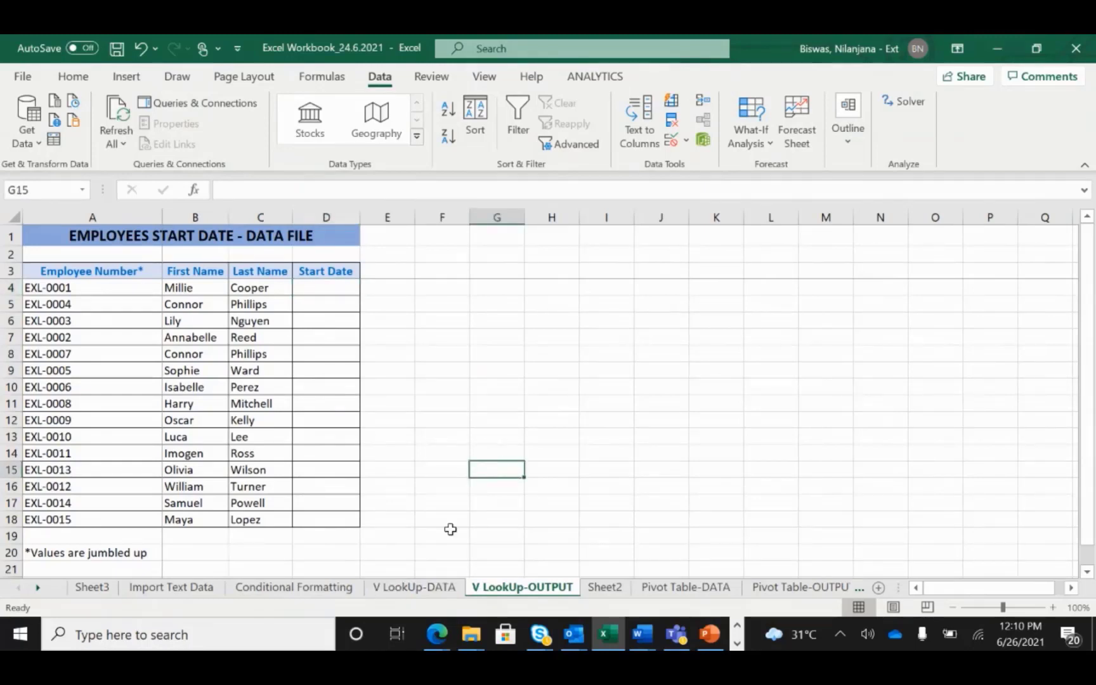
Step: Inspect the Employee Number filter list and the first record's start date in HR Data against the empty Start Date column on V LookUp-OUTPUT
left_click(409, 588)
left_click(93, 286)
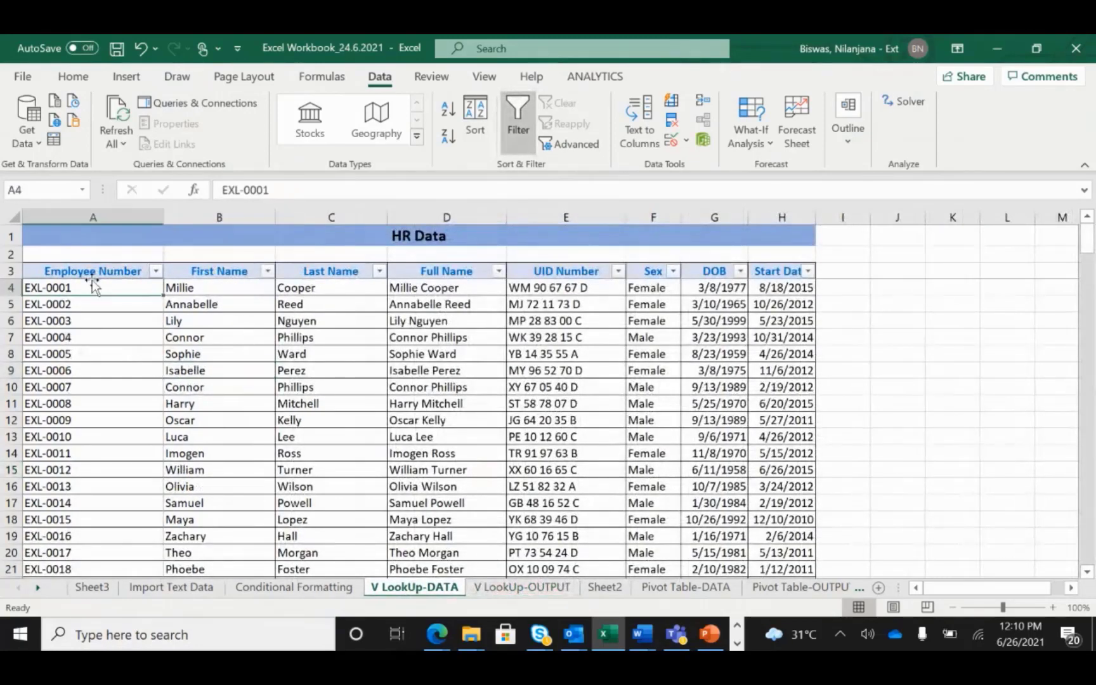
left_click(155, 272)
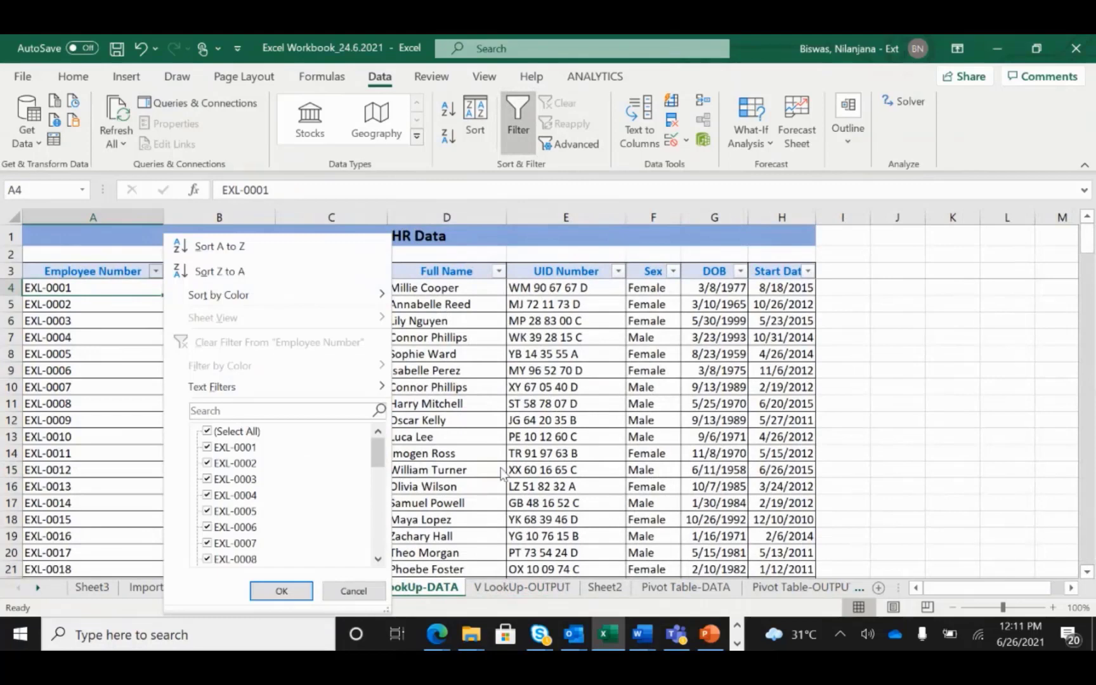
key("Escape")
left_click_drag(794, 291, 533, 290)
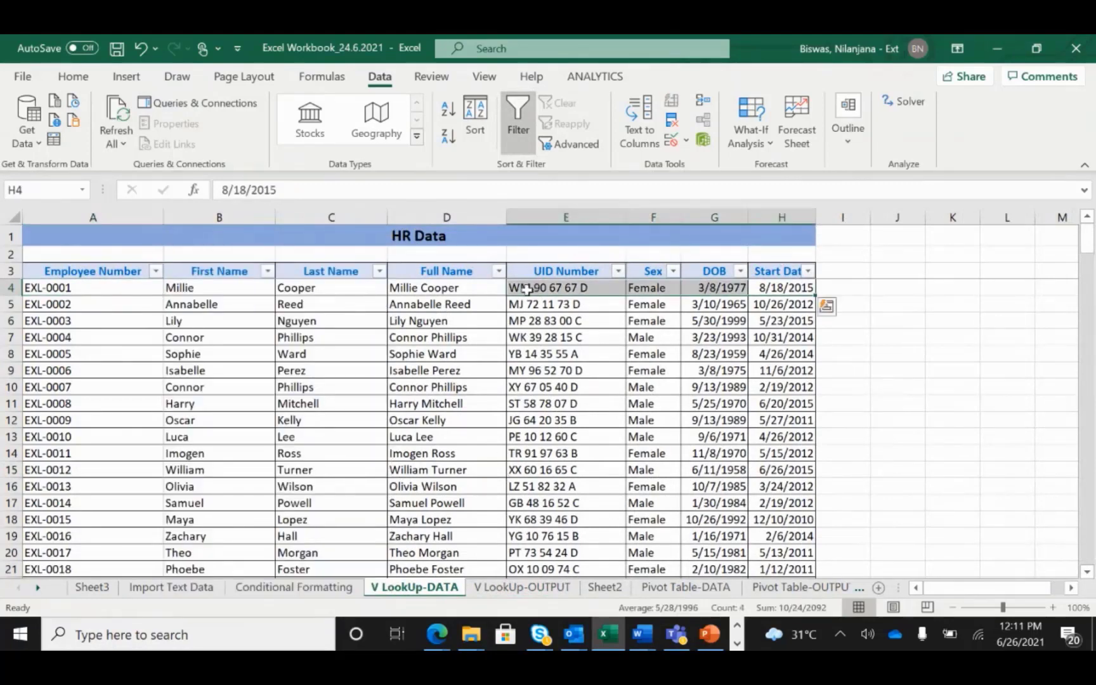
left_click(705, 388)
left_click(504, 587)
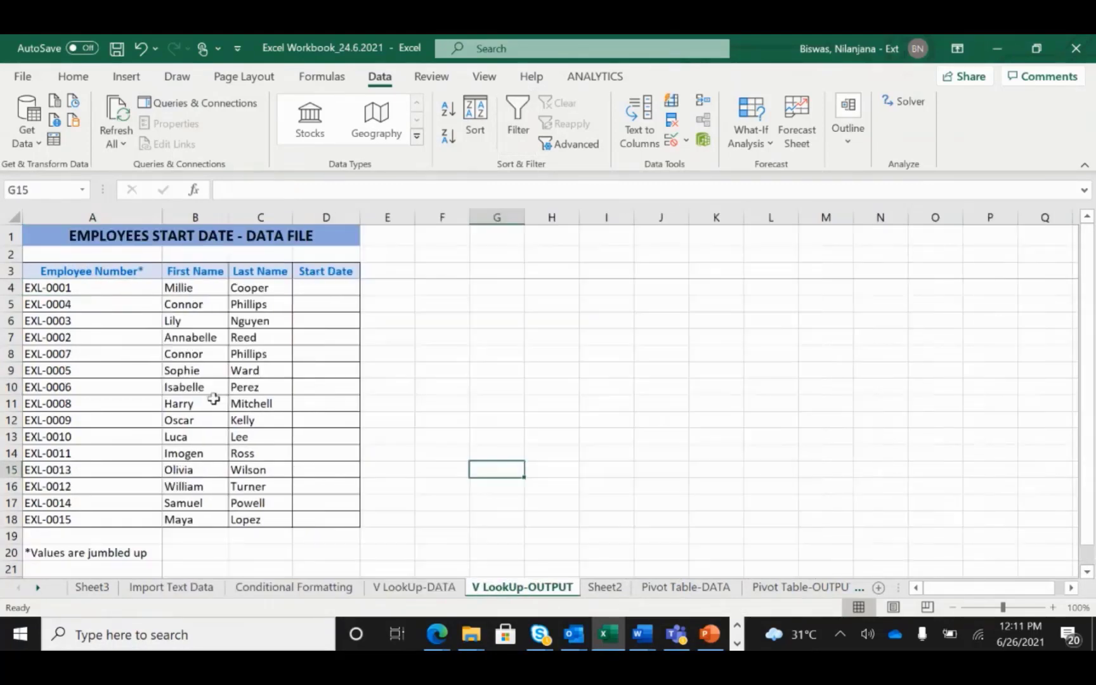
left_click(329, 288)
left_click(415, 587)
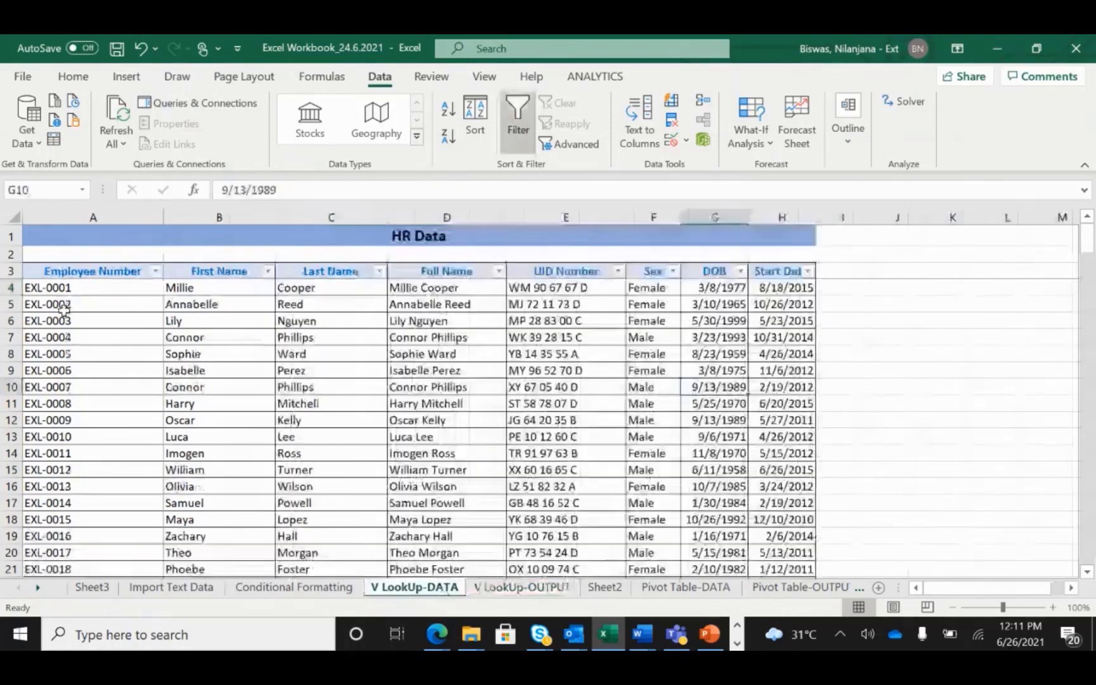
left_click(778, 285)
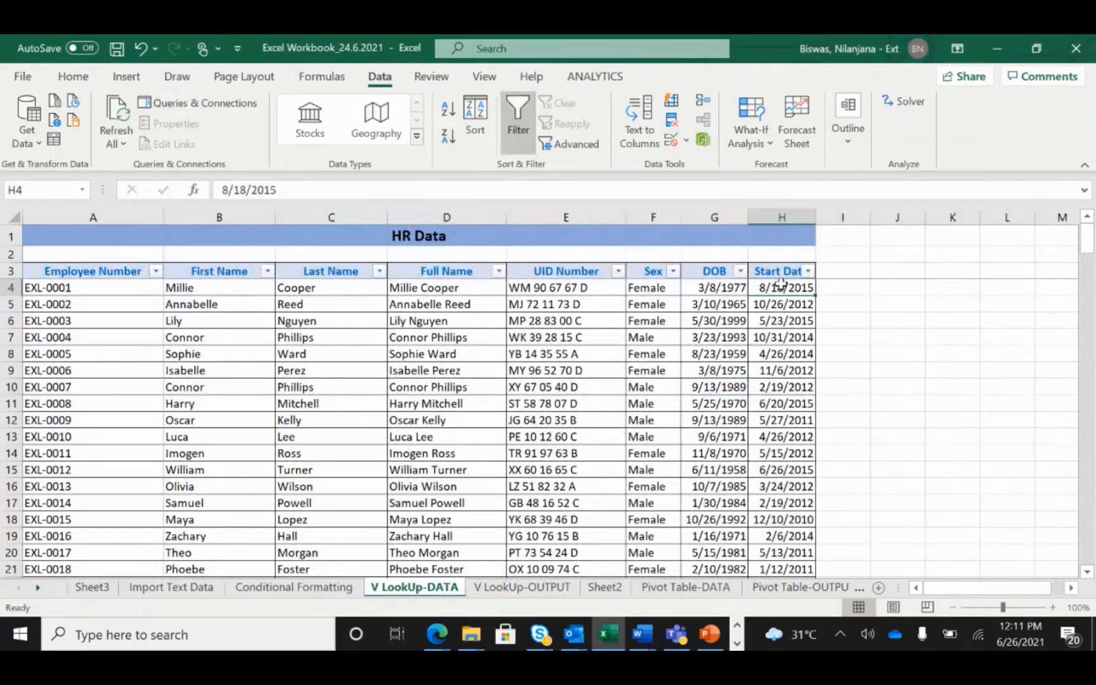
Step: Filter the Employee Number column of HR Data to only the employee number in cell A5 of V LookUp-OUTPUT
left_click(519, 586)
left_click(95, 303)
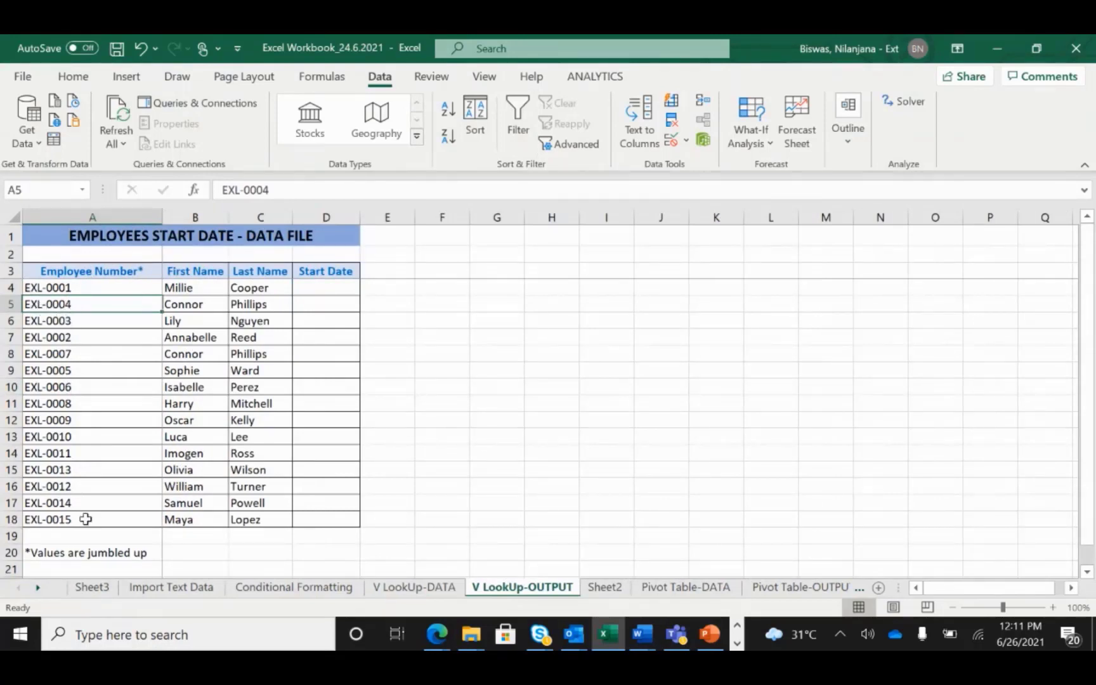
left_click_drag(112, 282, 110, 518)
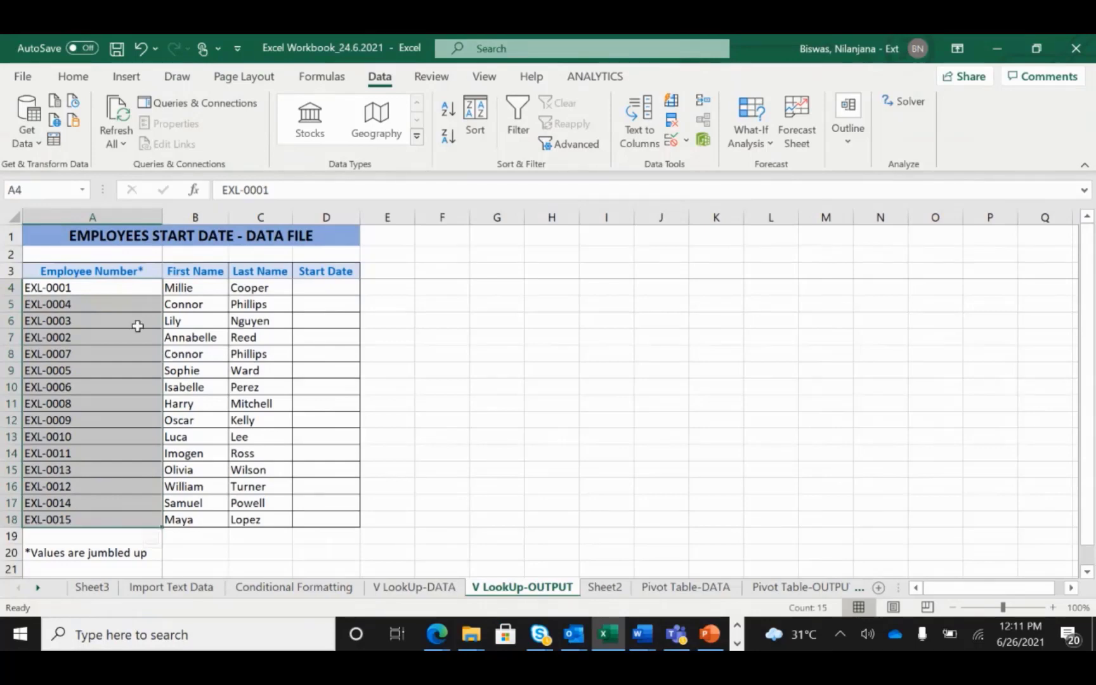
left_click(121, 303)
double_click(121, 302)
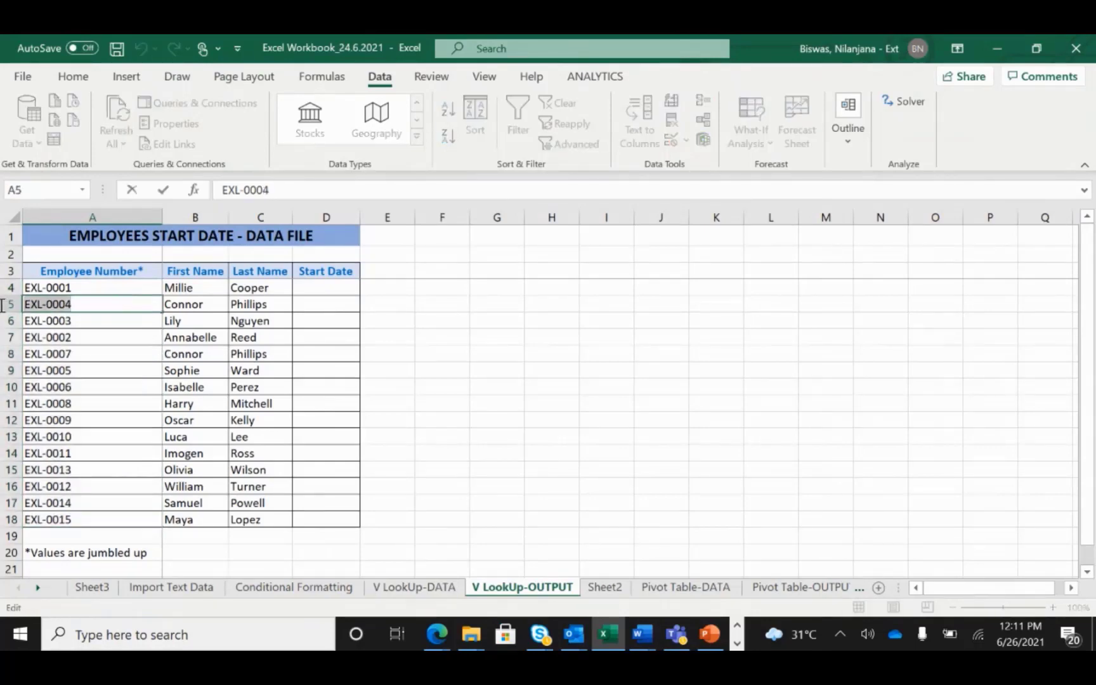
left_click(622, 477)
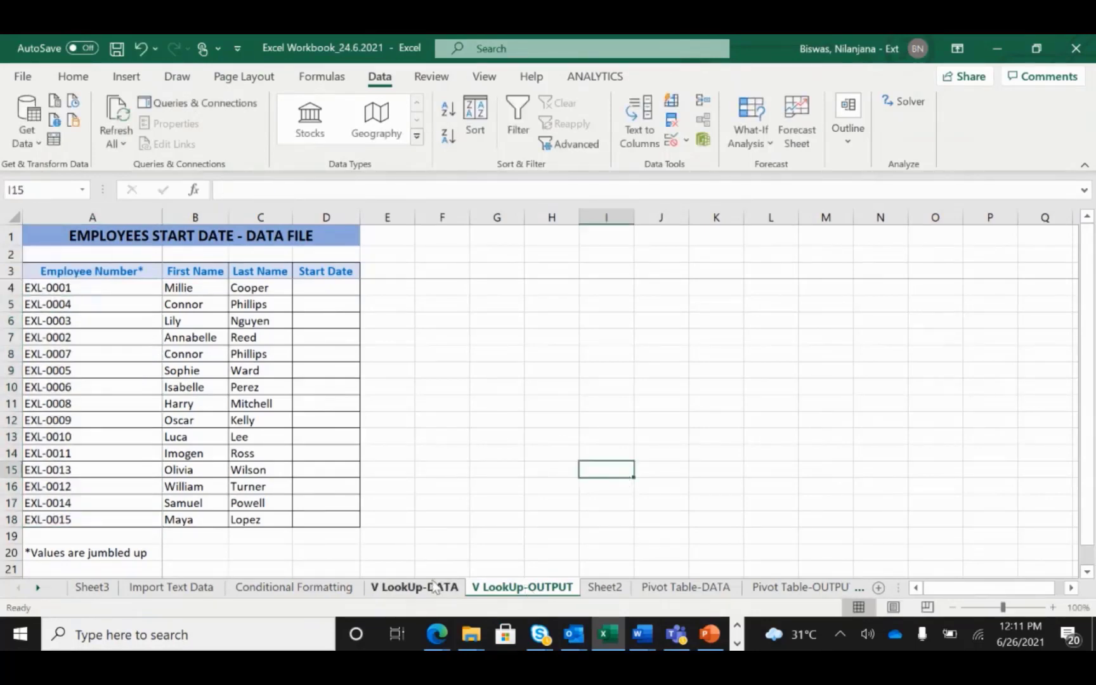
left_click(437, 587)
left_click(157, 273)
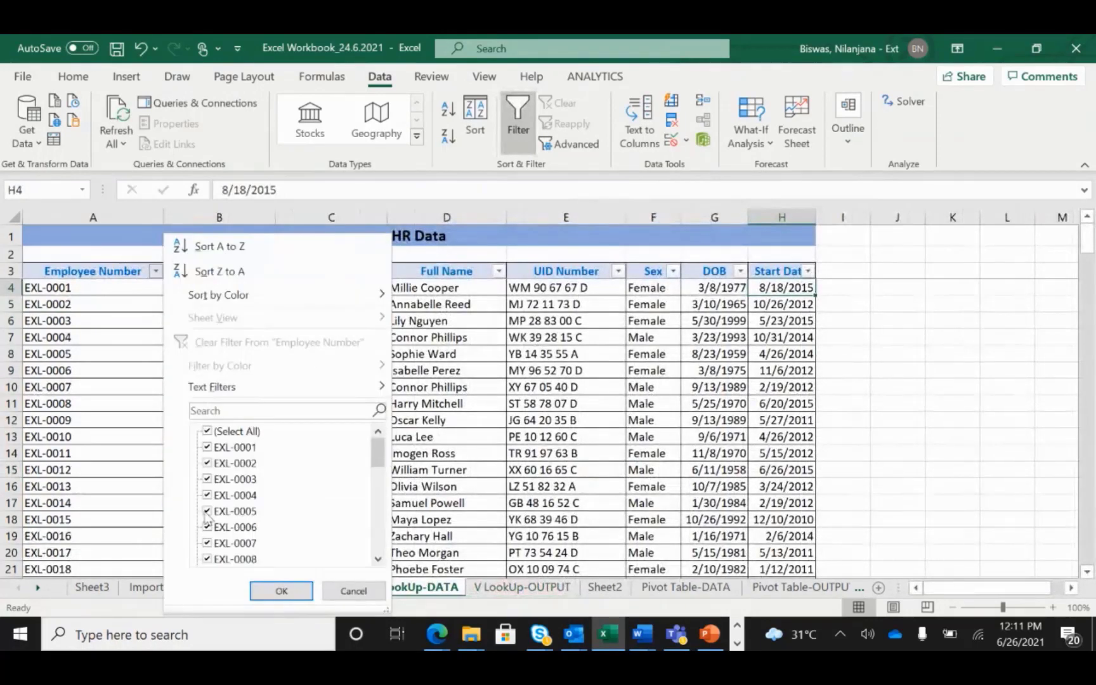
left_click(210, 432)
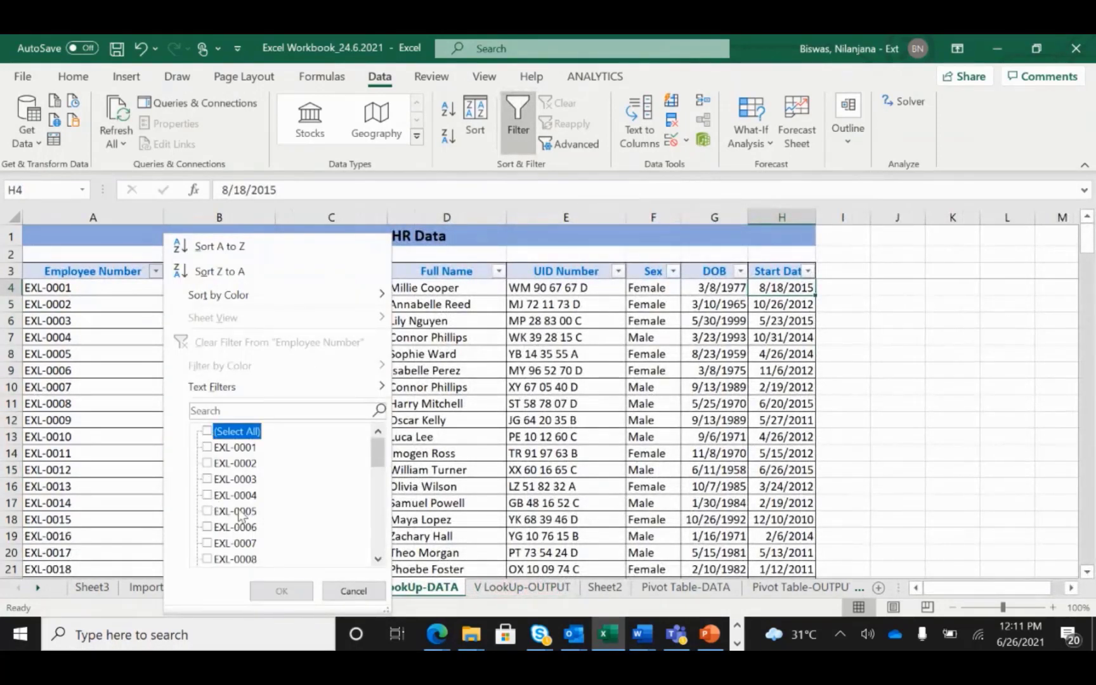
left_click(211, 495)
left_click(280, 590)
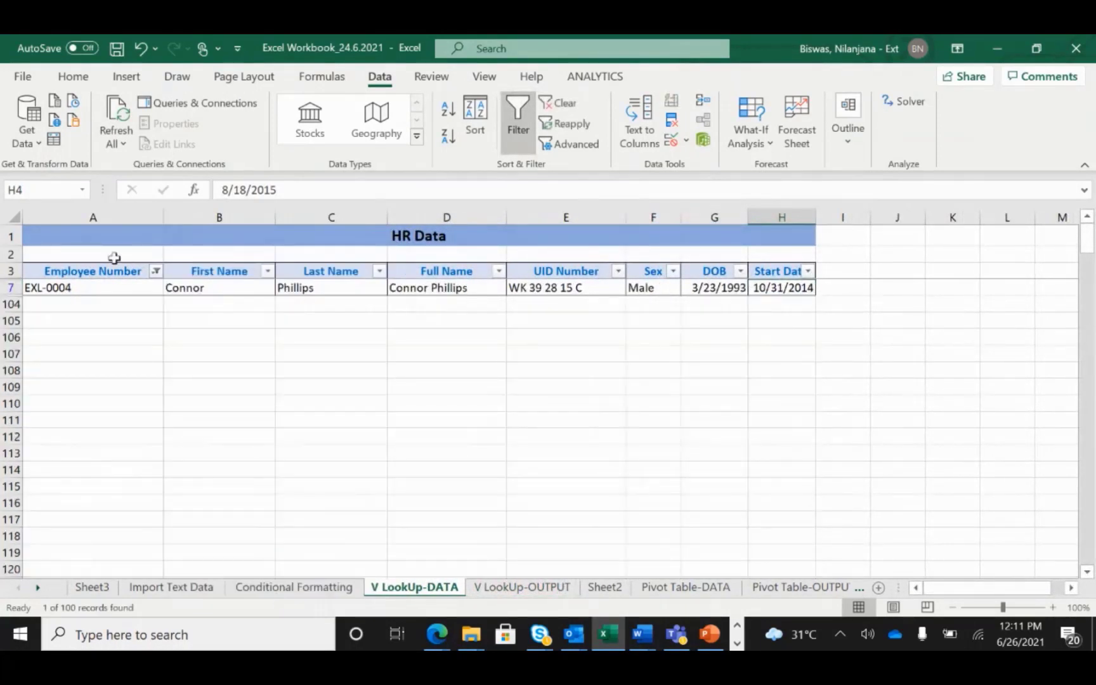
Step: Copy the filtered employee's start date from HR Data and paste it as a value into D5 on V LookUp-OUTPUT
left_click(96, 289)
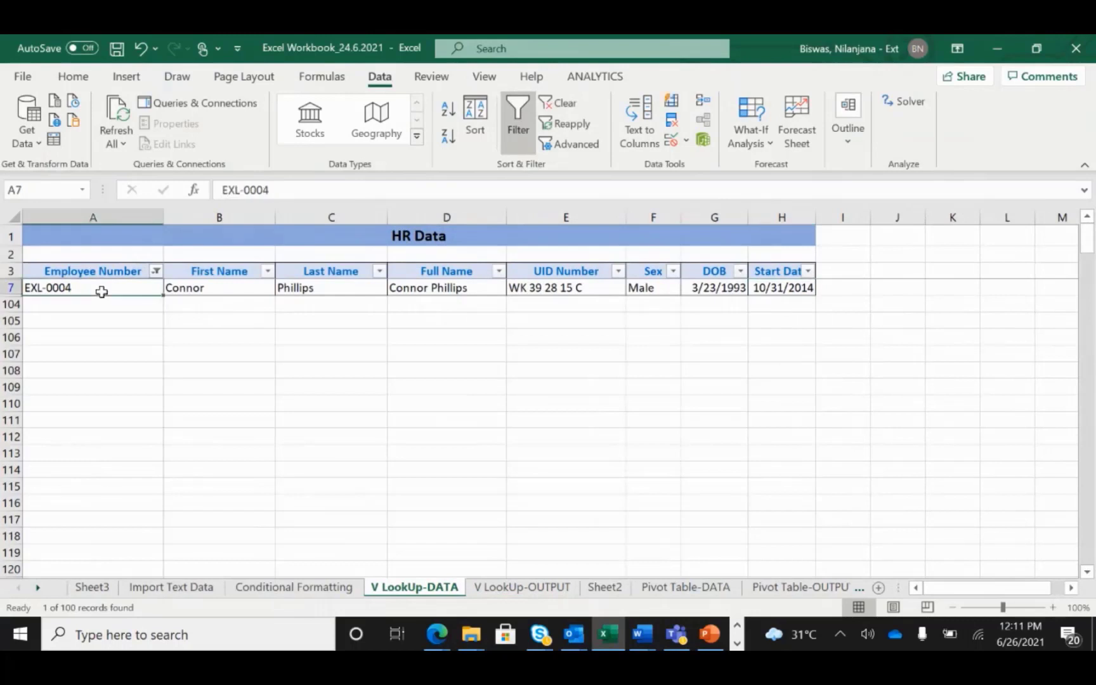
left_click(790, 291)
key("ctrl+c")
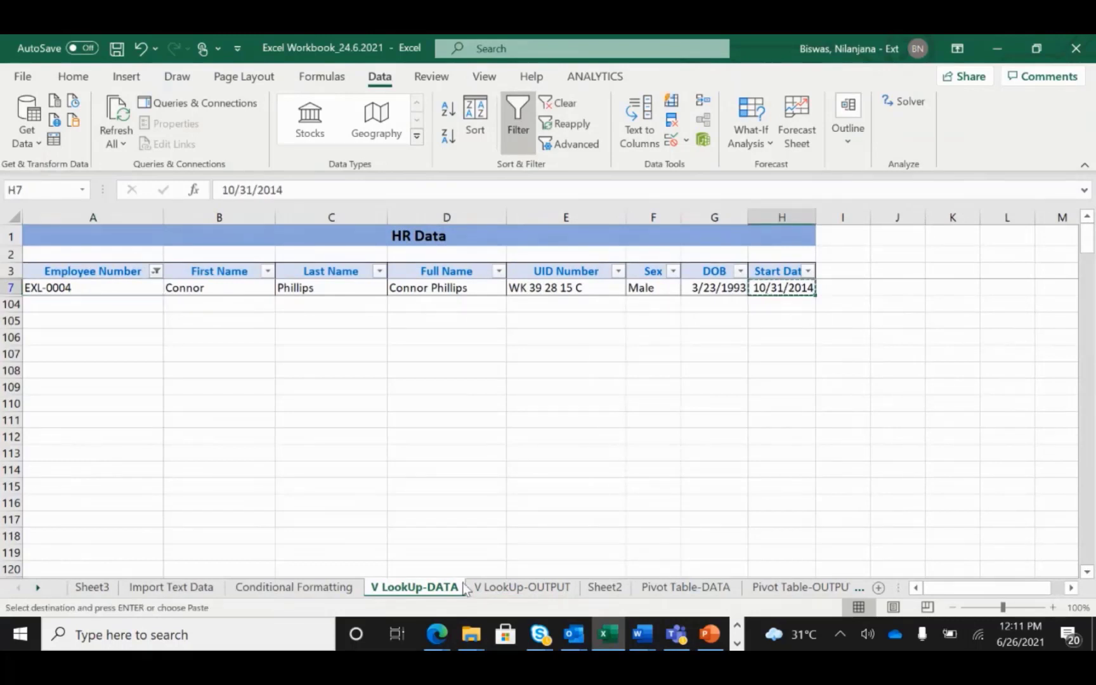
left_click(516, 587)
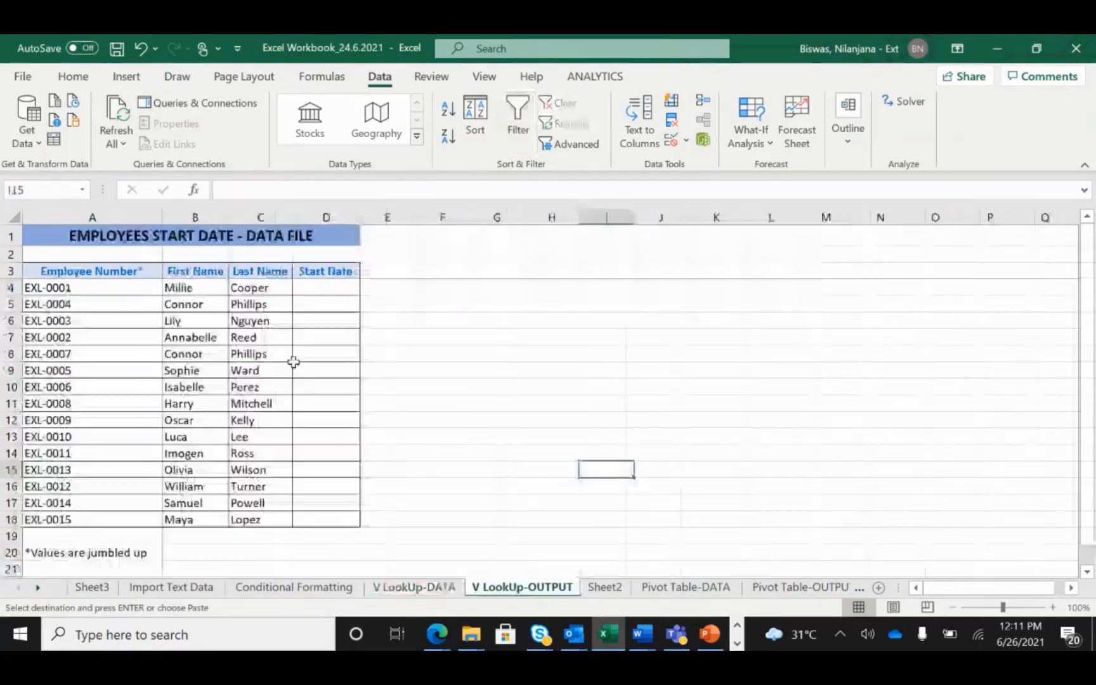
left_click(324, 303)
right_click(324, 303)
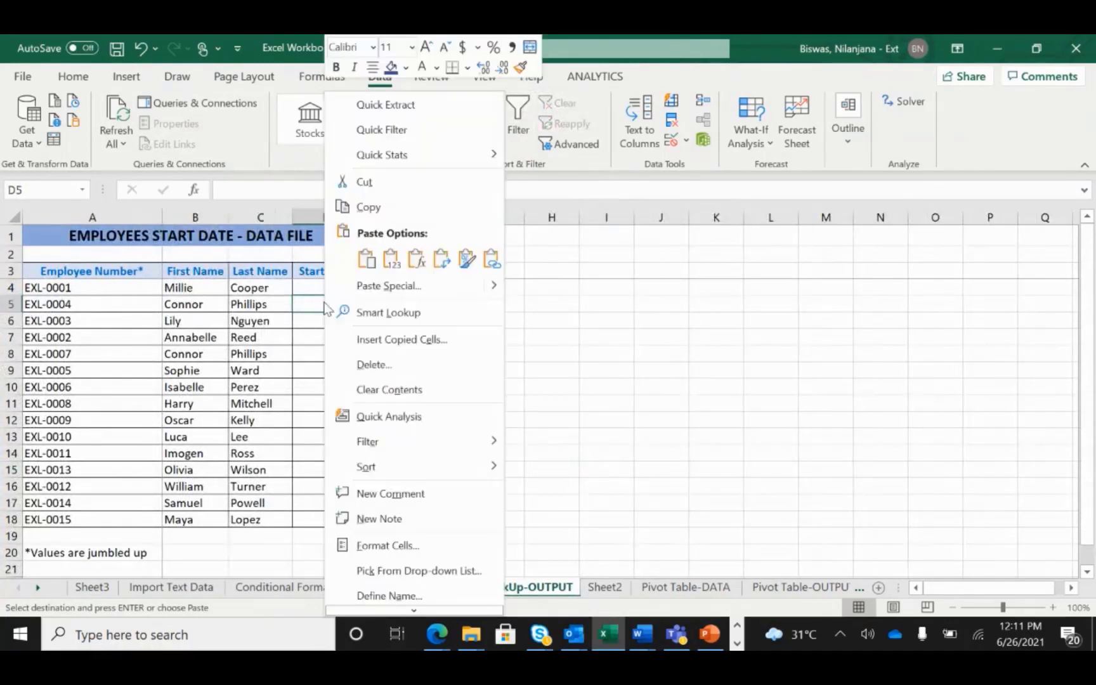
left_click(389, 258)
left_click(445, 383)
left_click(346, 322)
left_click(345, 446)
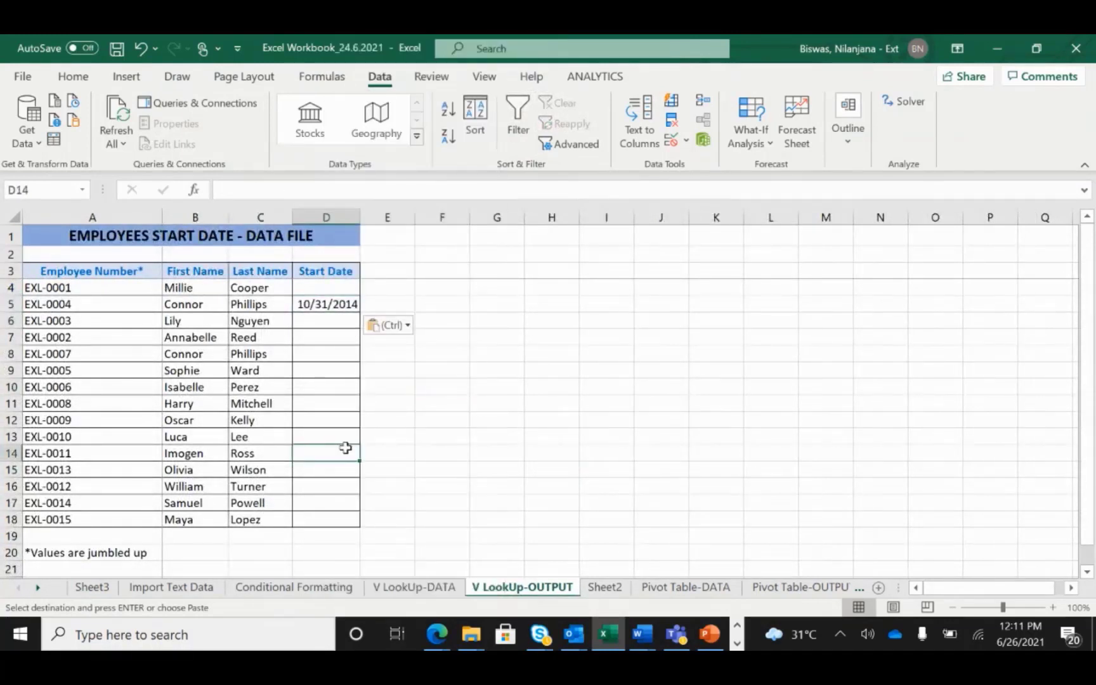
Step: Delete the pasted start date from D5 and select D4, the first Start Date cell
left_click_drag(103, 286, 105, 514)
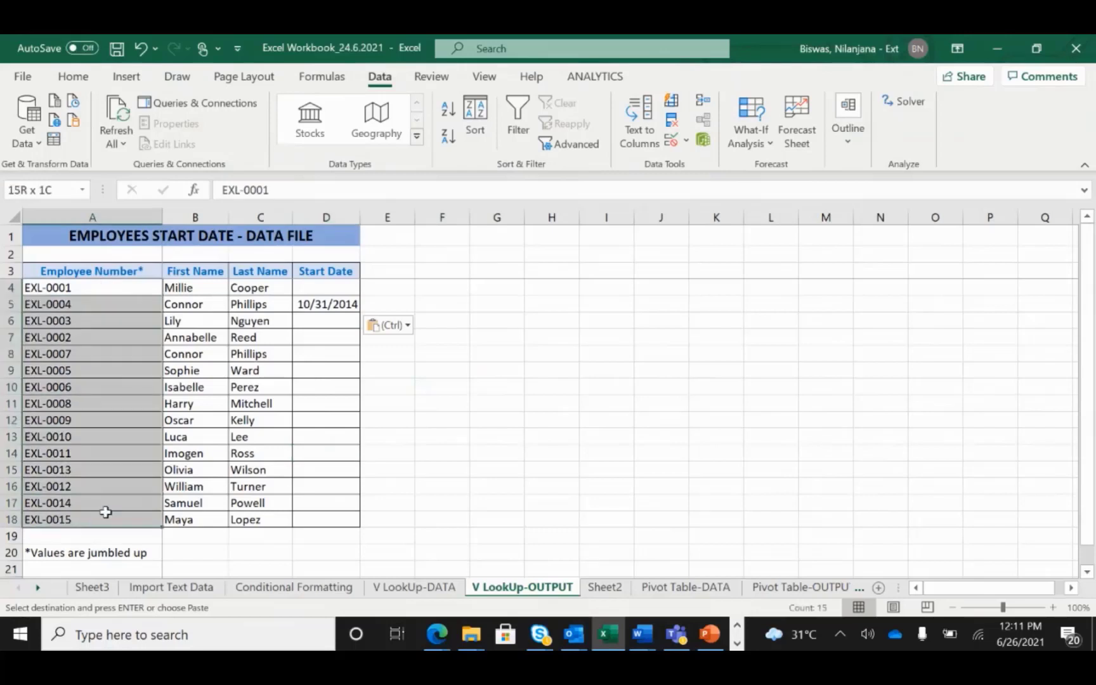
left_click(497, 422)
left_click(340, 342)
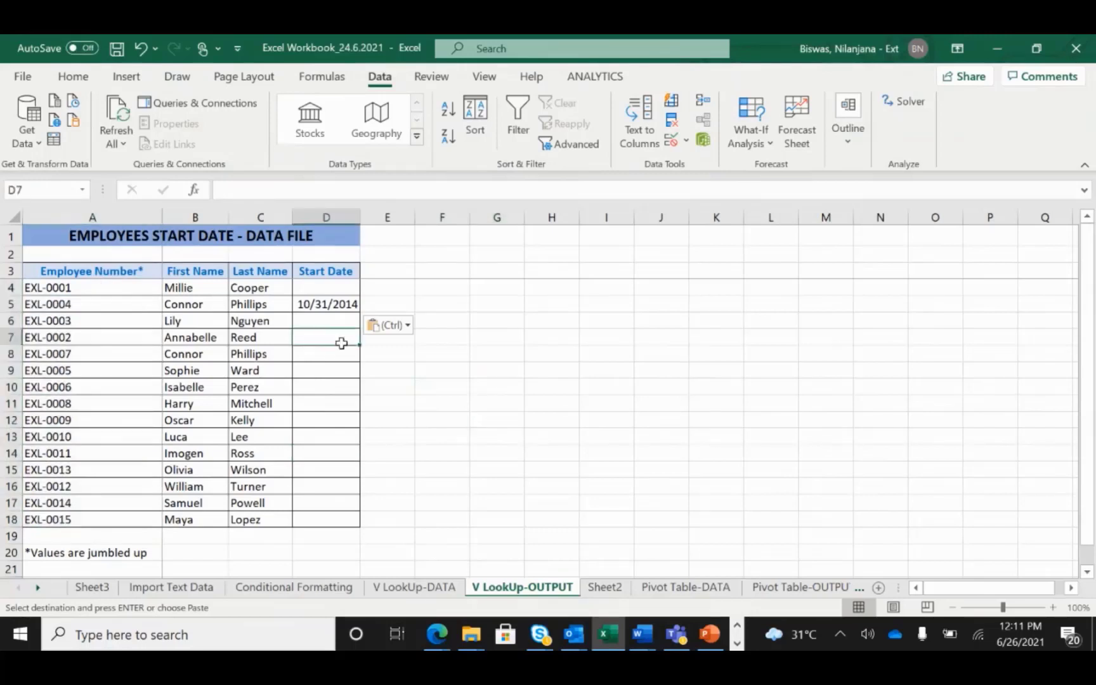
left_click(351, 308)
key("Delete")
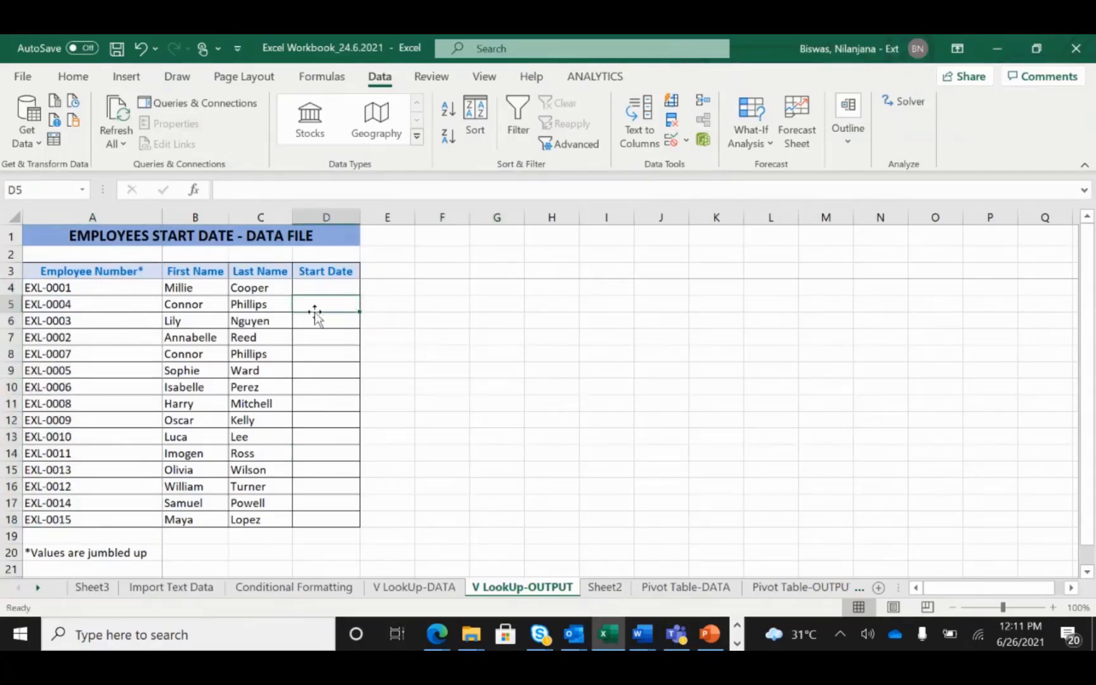
left_click(376, 350)
left_click(336, 288)
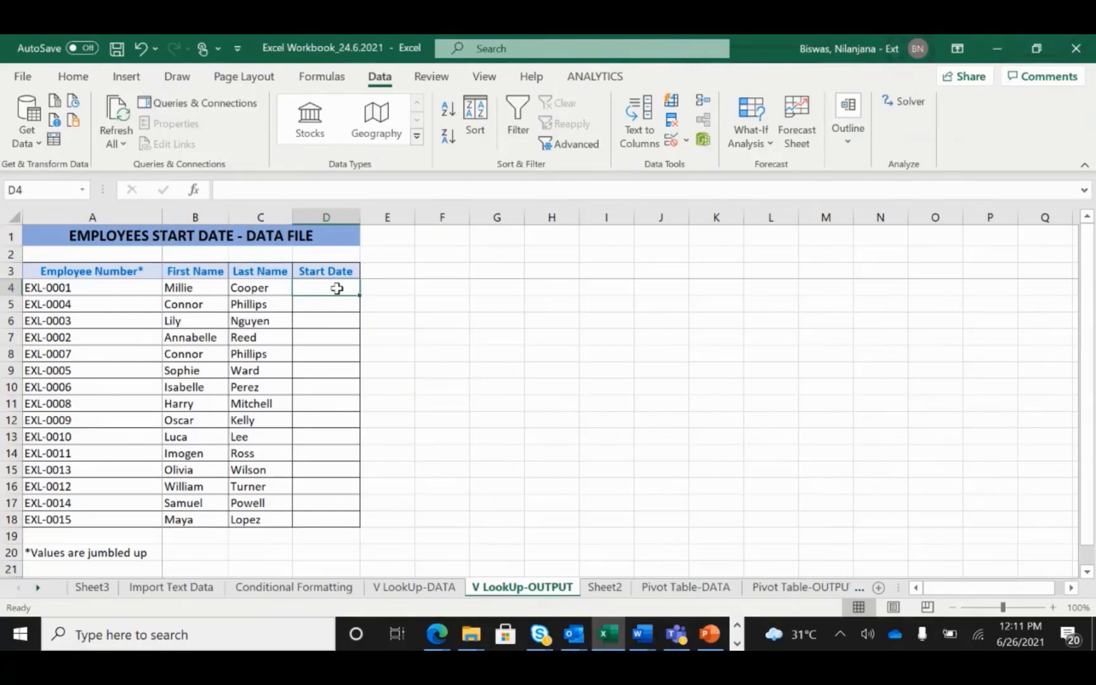
left_click(121, 269)
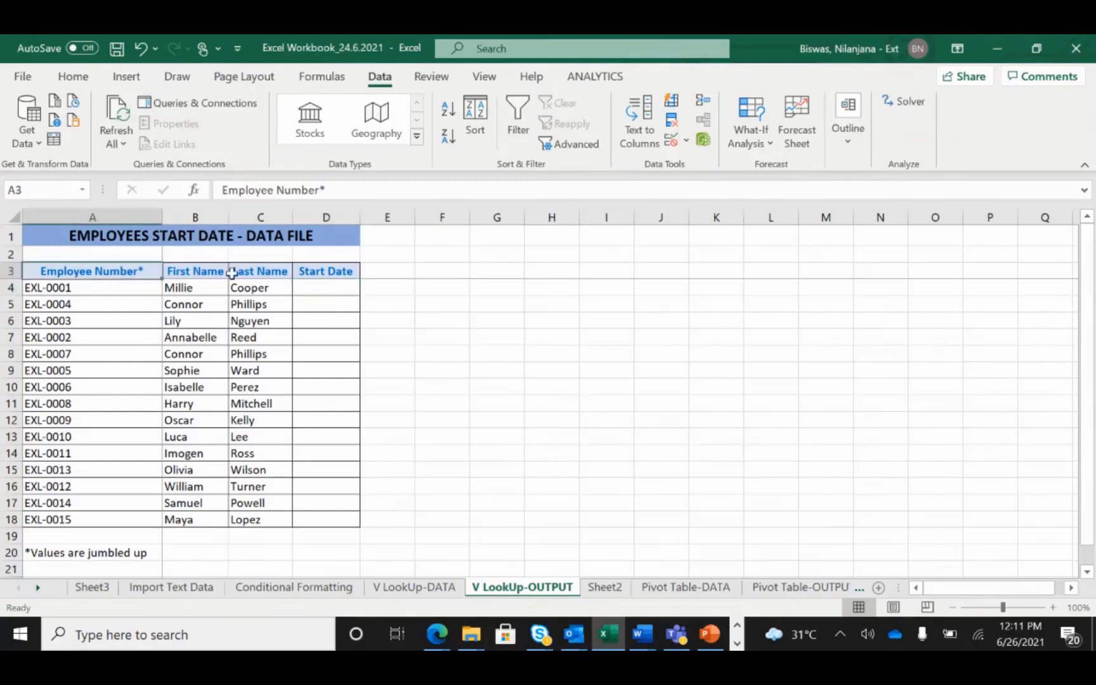
left_click(232, 274)
left_click(319, 285)
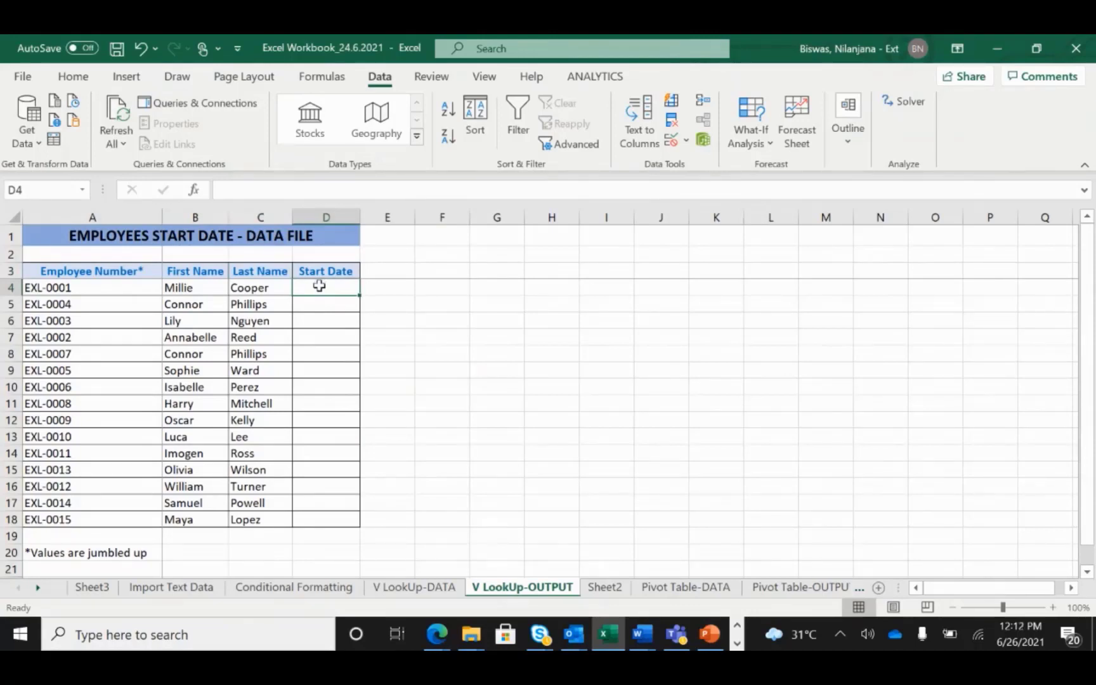
double_click(337, 287)
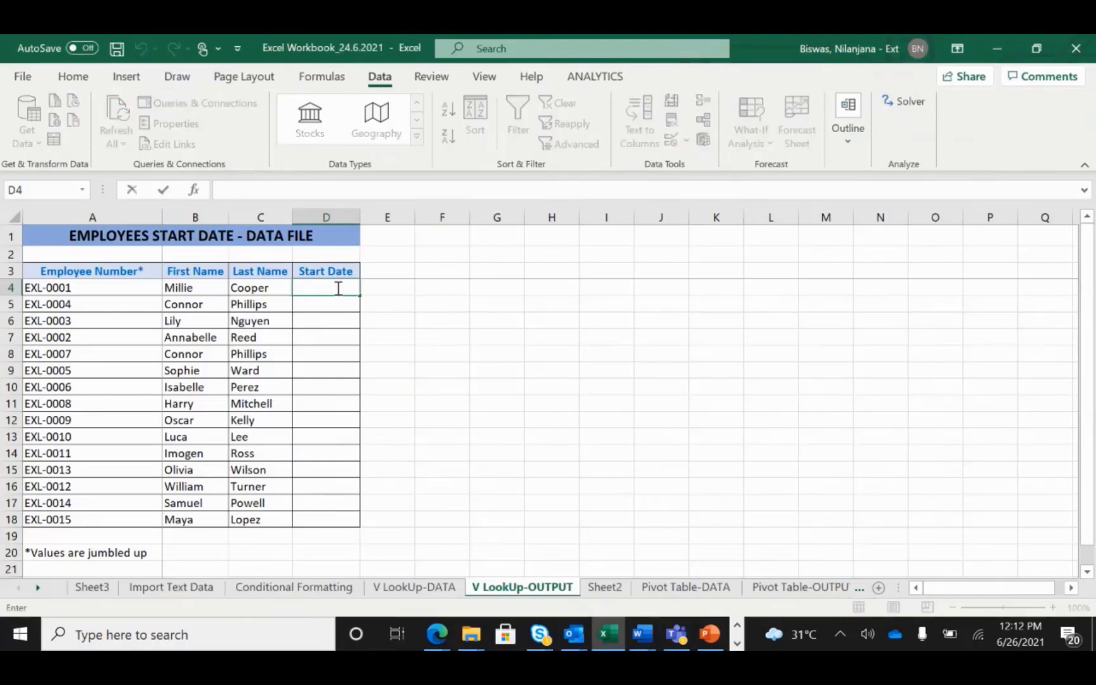
type("=v")
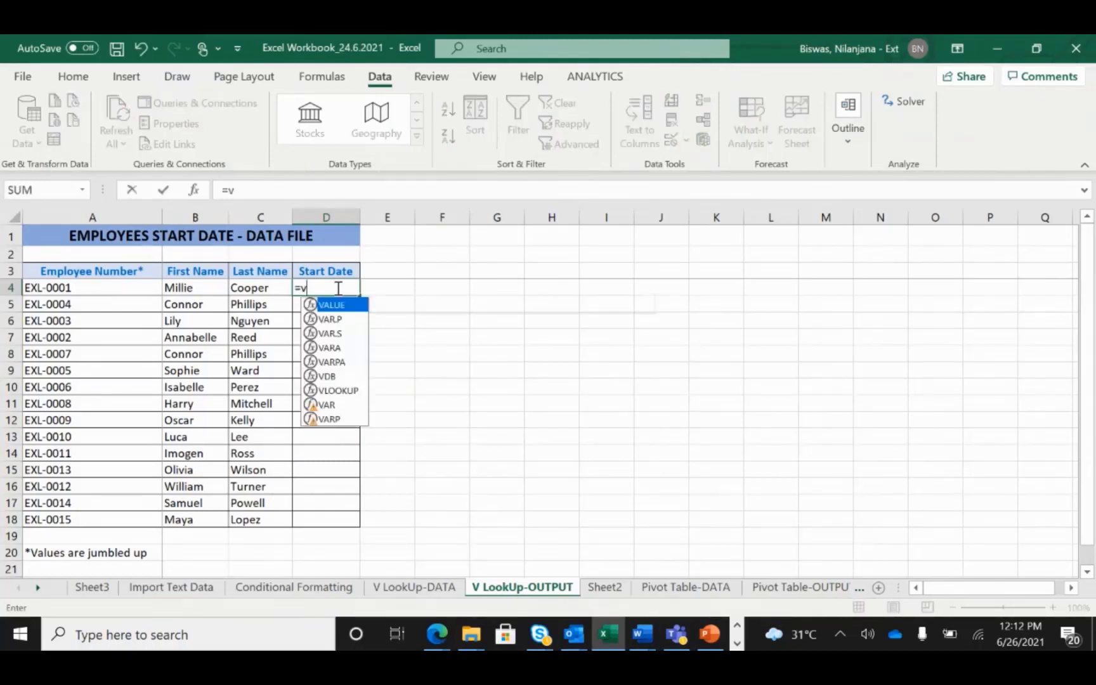
type("lookup")
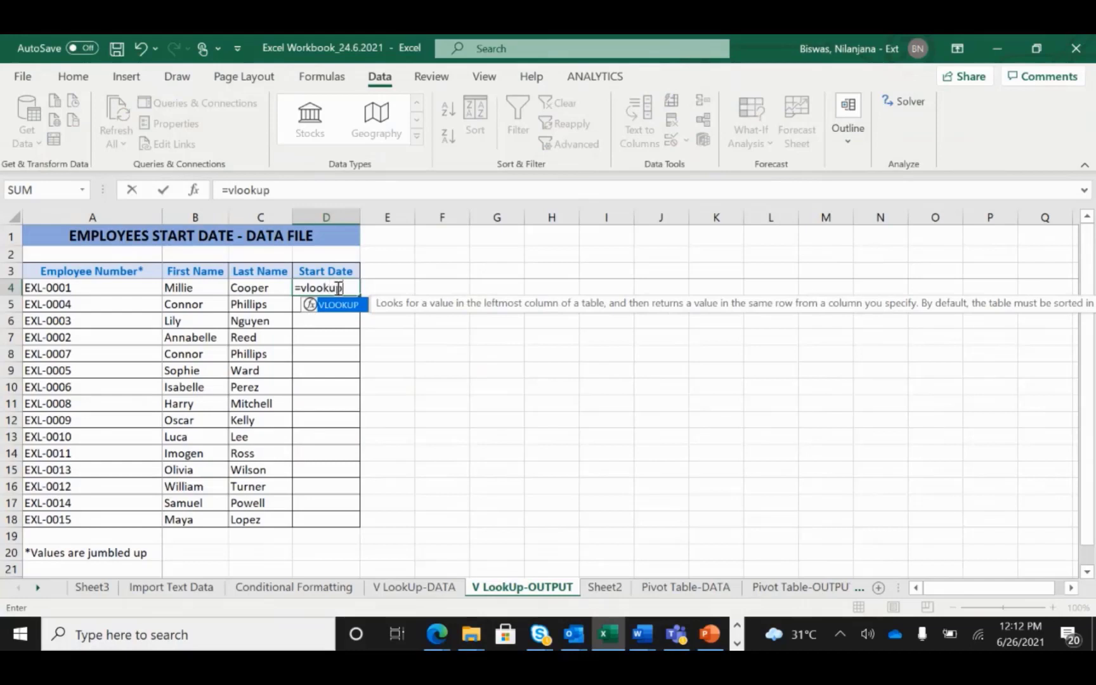
type("(")
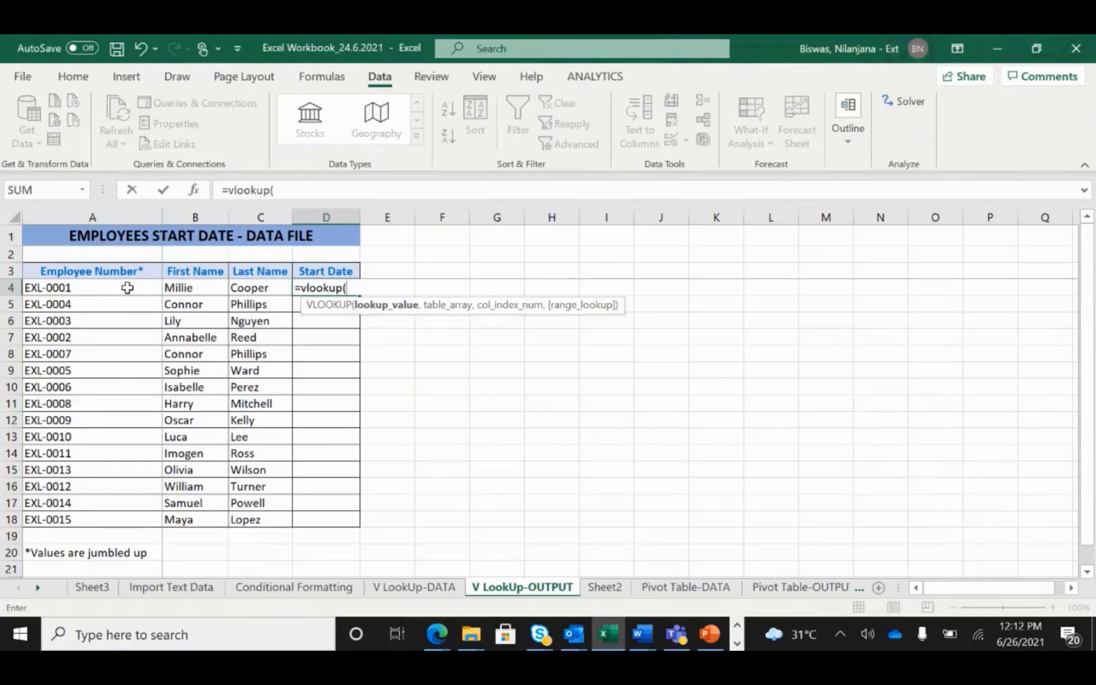
left_click(128, 288)
type(",")
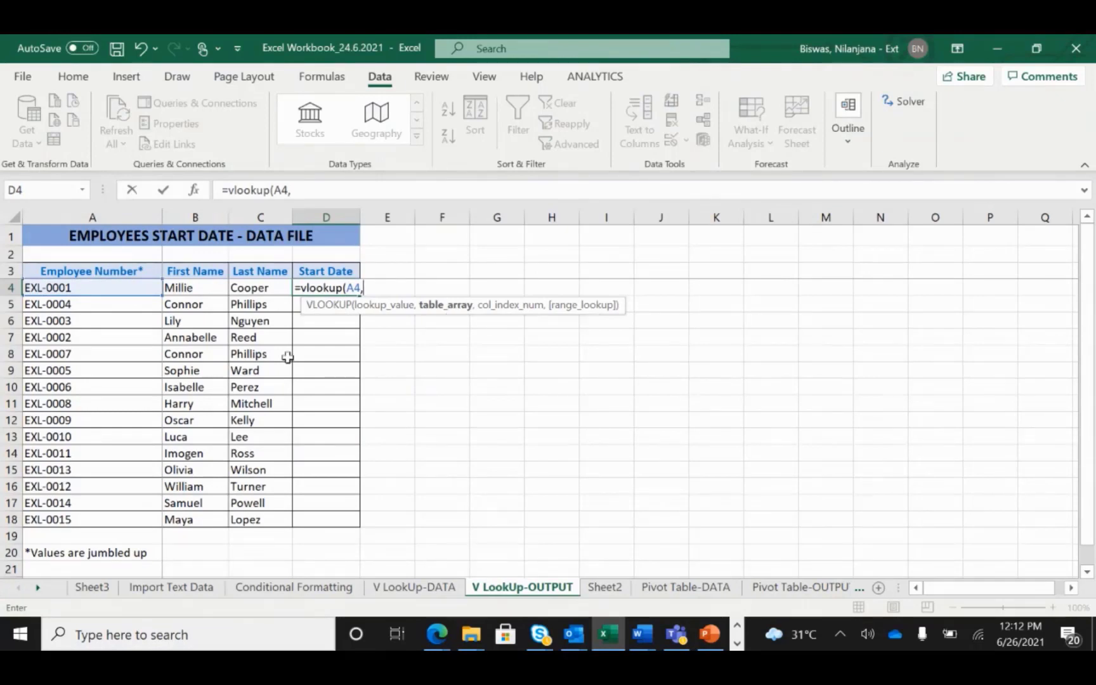
left_click(418, 587)
key("Return")
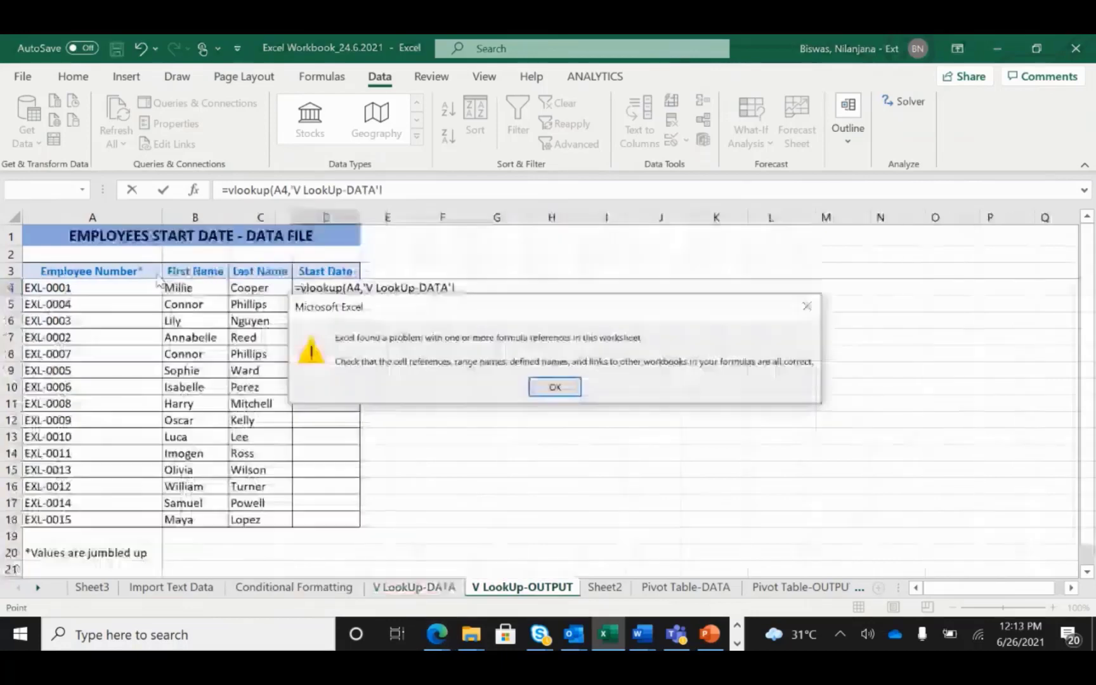
left_click(557, 386)
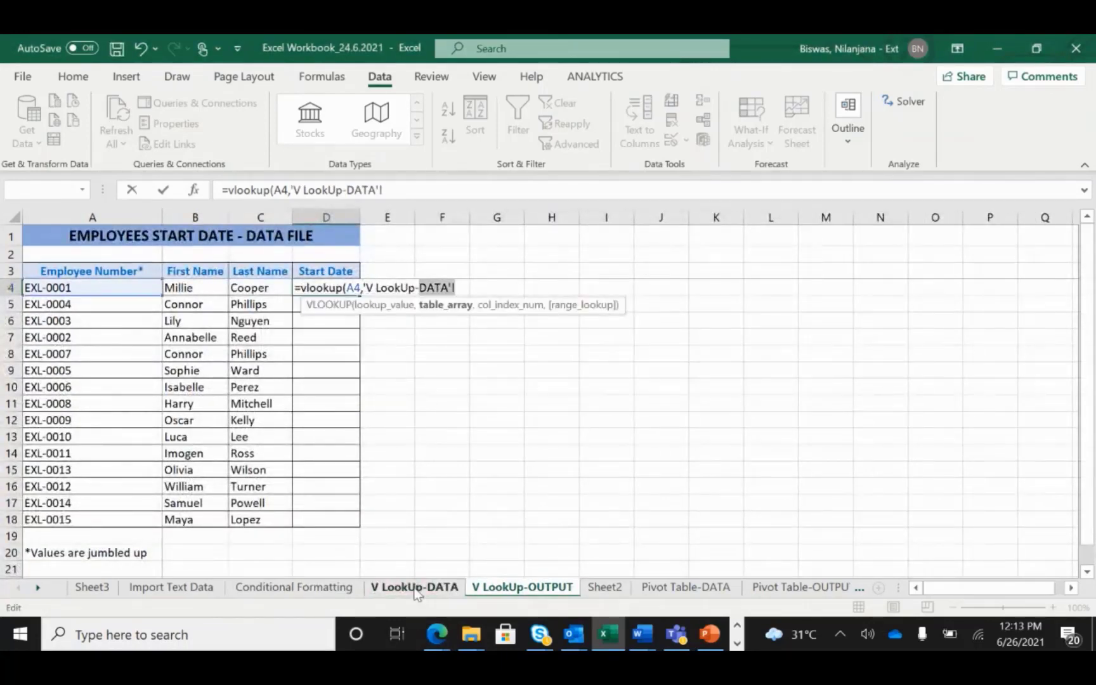
left_click(448, 586)
key("Return")
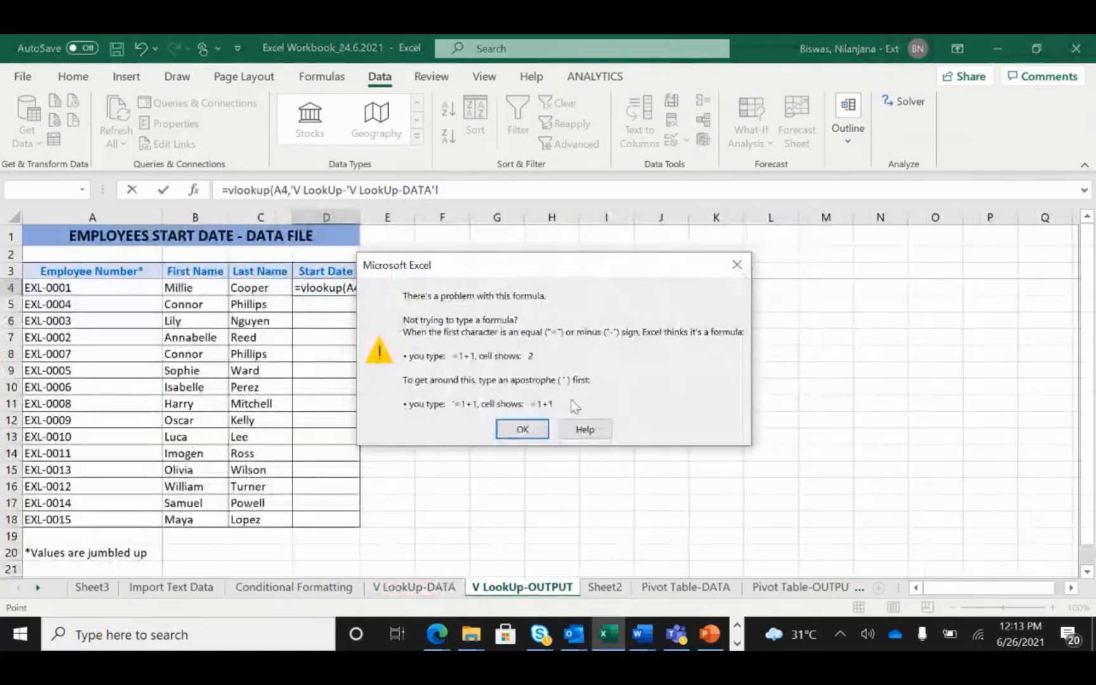
left_click(522, 430)
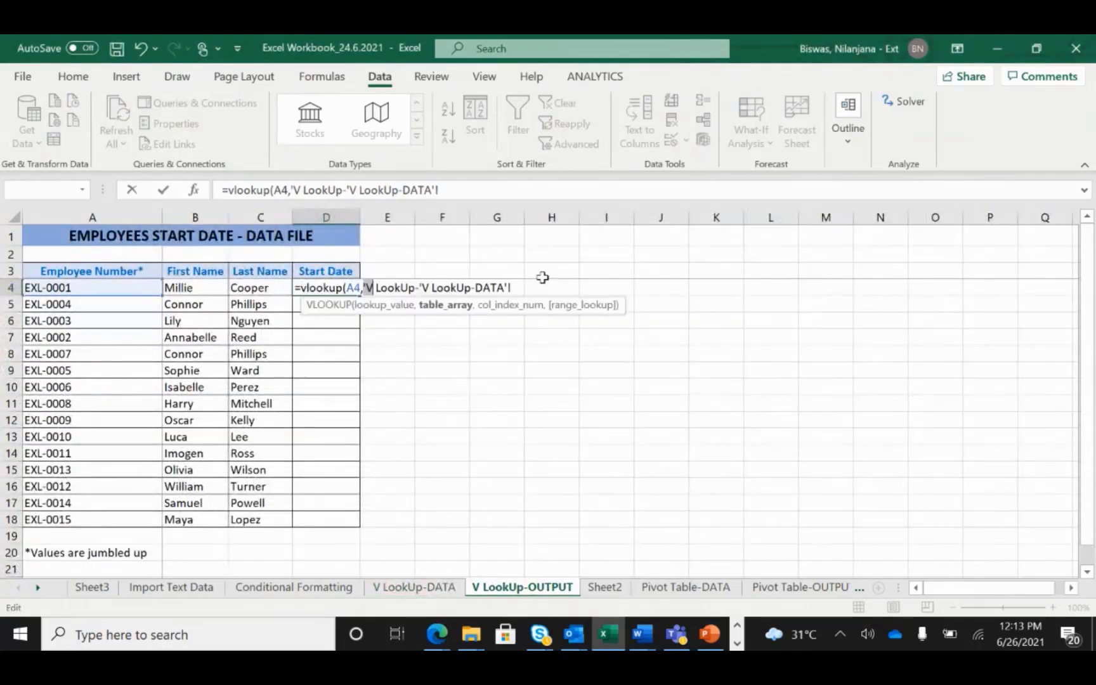
left_click_drag(460, 191, 108, 218)
key("Escape")
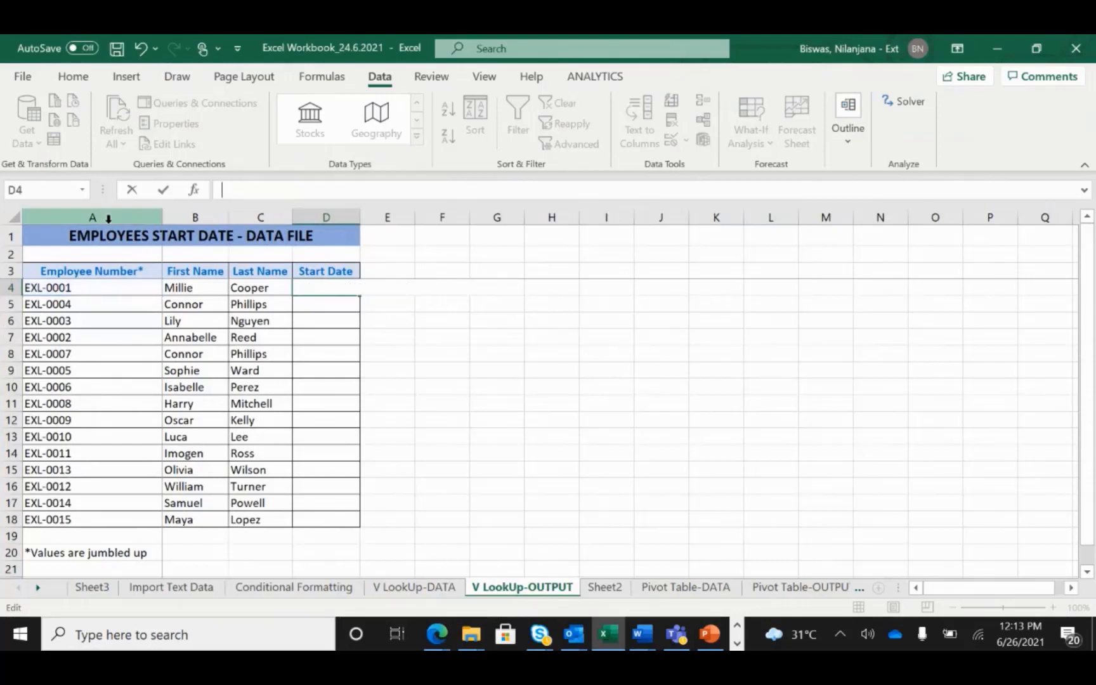
left_click(519, 481)
Step: Reset the Employee Number filter of HR Data on V LookUp-DATA to include all employees
left_click(437, 585)
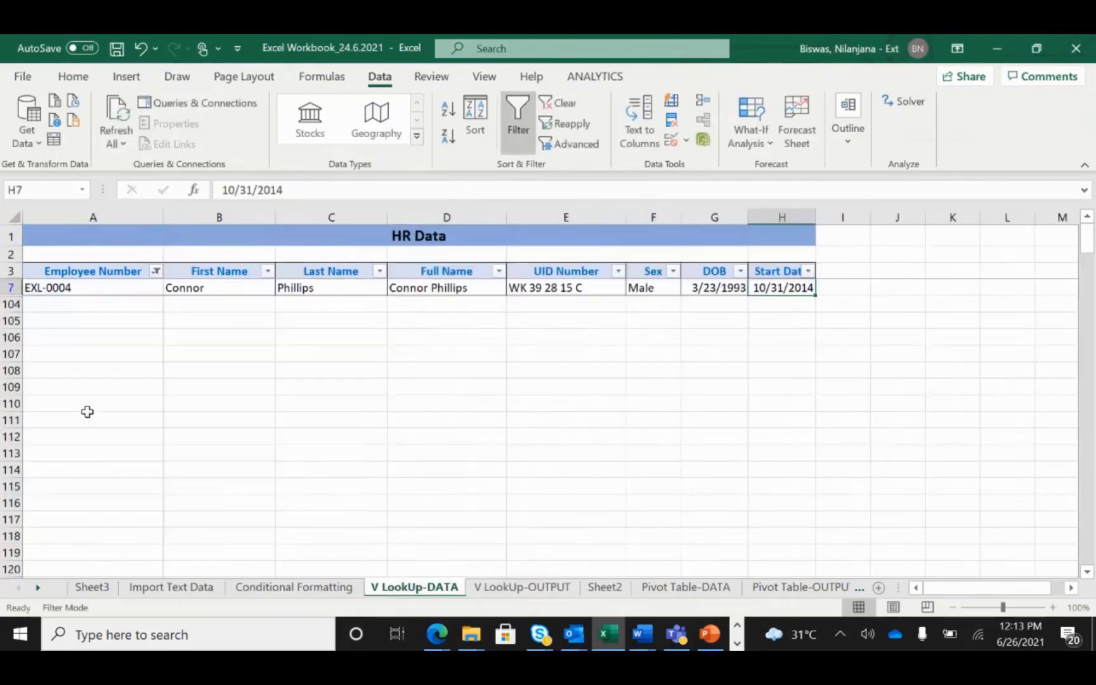
left_click(156, 271)
left_click(208, 433)
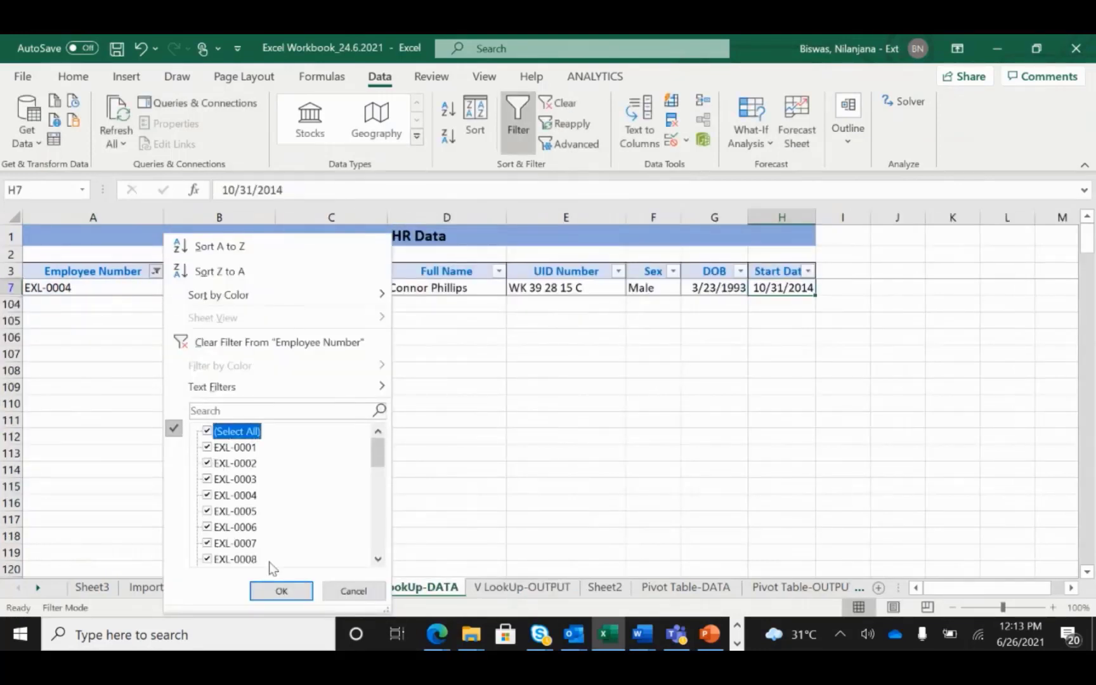
left_click(281, 590)
Step: Start a VLOOKUP formula in D4 of V LookUp-OUTPUT with A4 as the lookup value
left_click(517, 590)
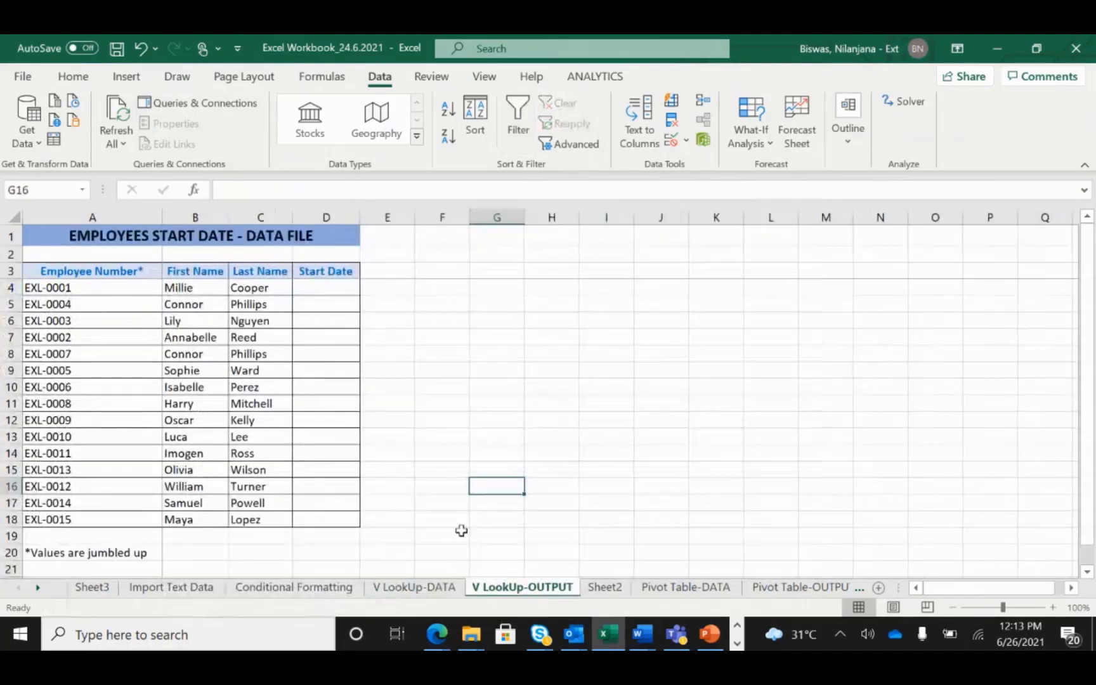
left_click(340, 292)
type("=vl")
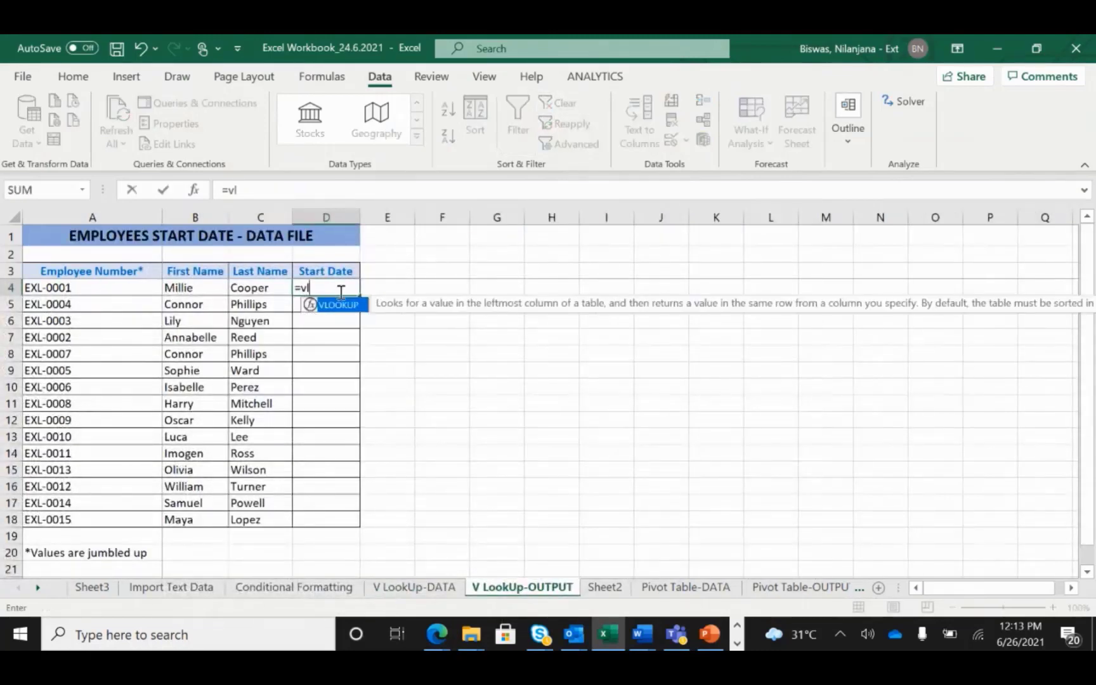
double_click(342, 305)
left_click(104, 290)
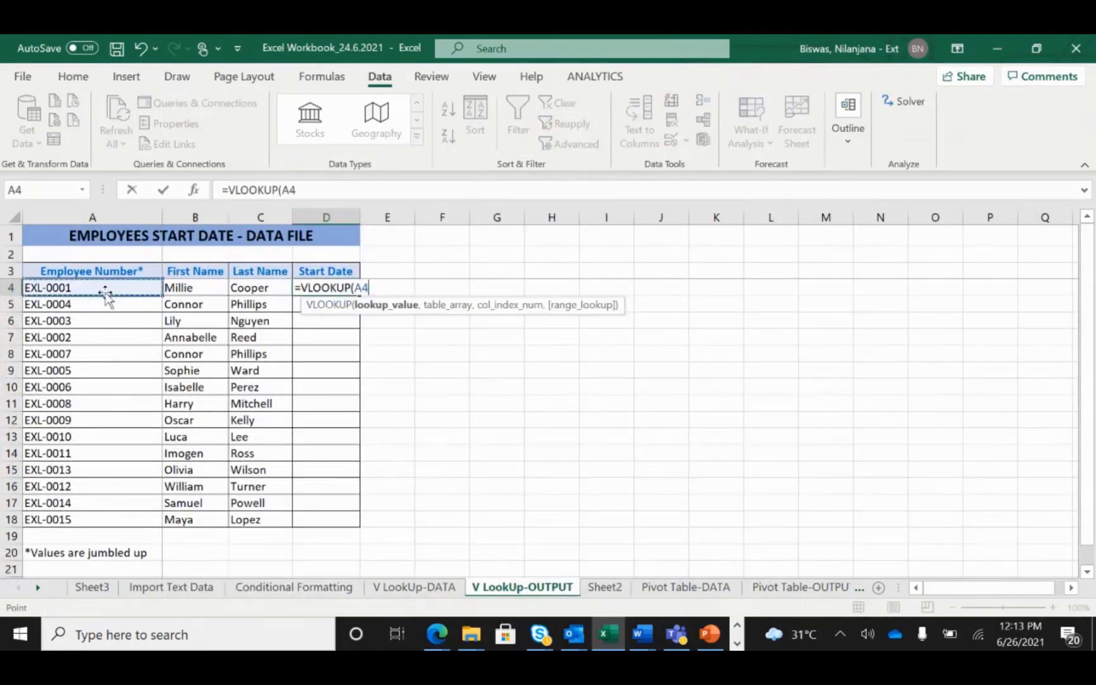
type(",")
Step: Set the formula's table array to the absolute range $A$3:$H$32 on V LookUp-DATA
left_click(415, 588)
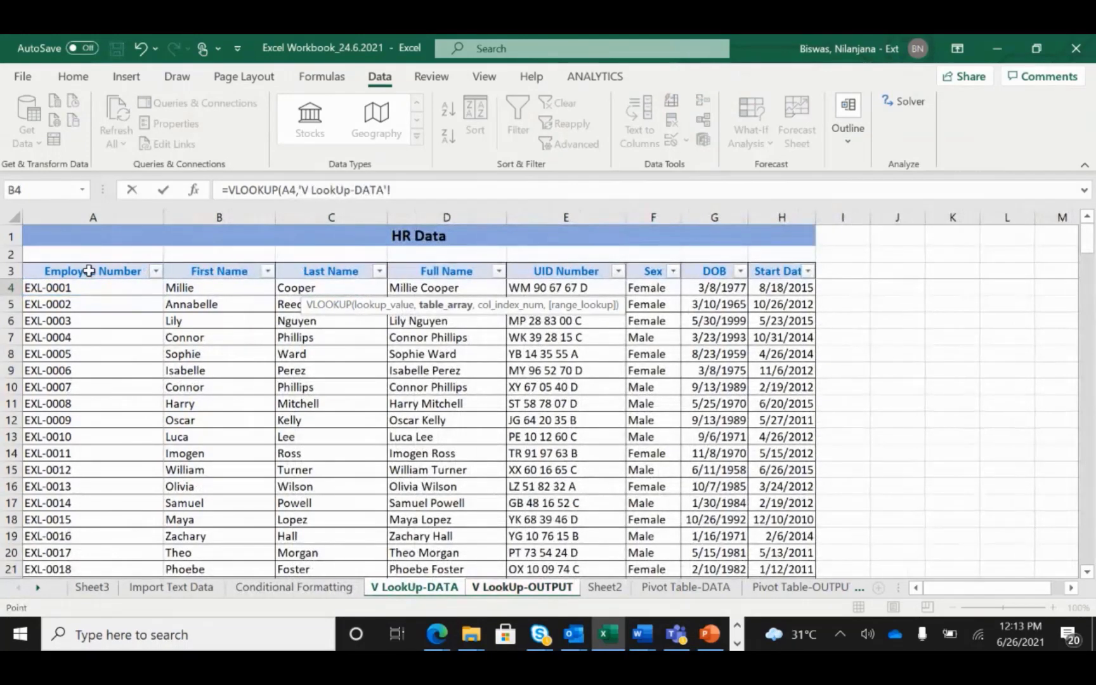
left_click_drag(89, 270, 787, 276)
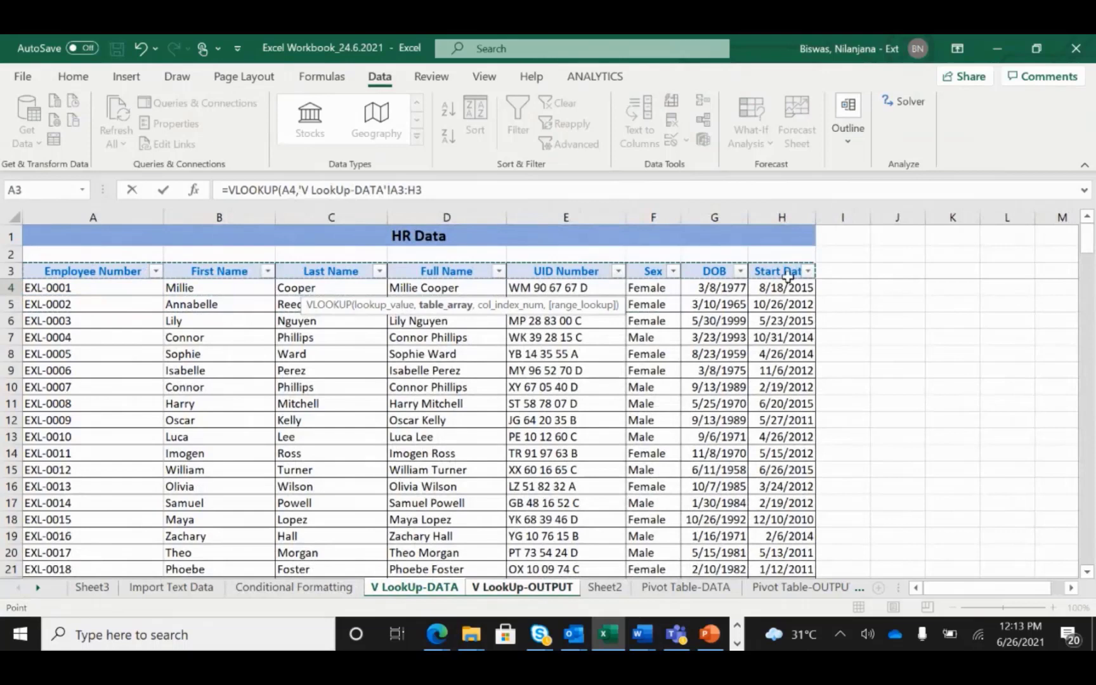
key("ctrl+shift+Down")
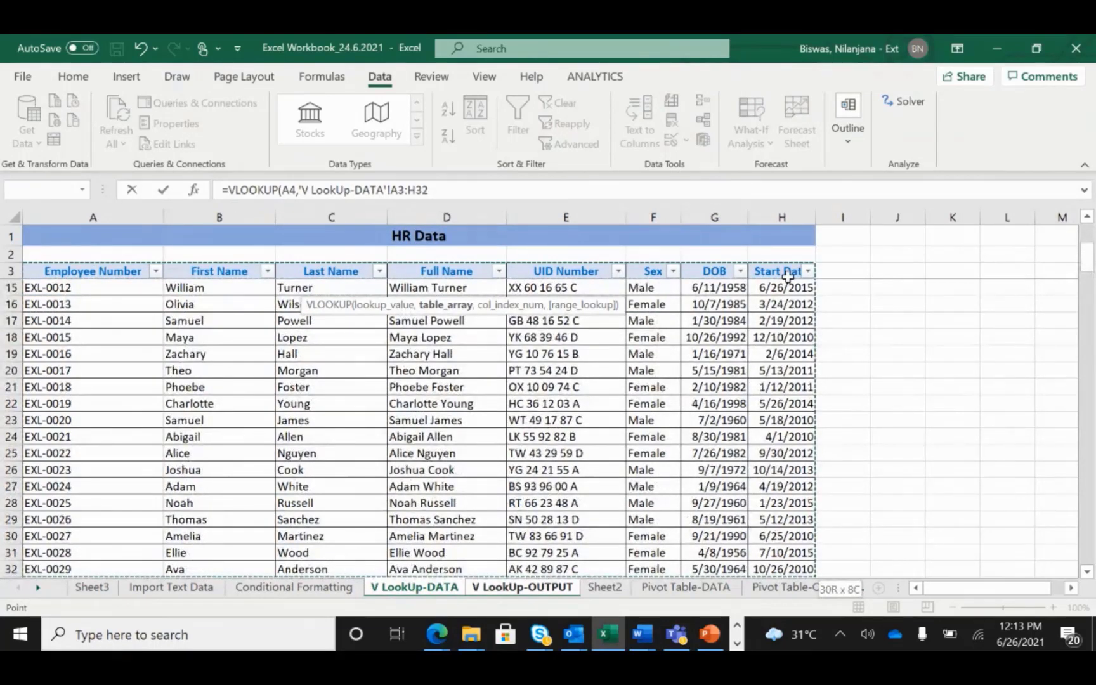
key("F4")
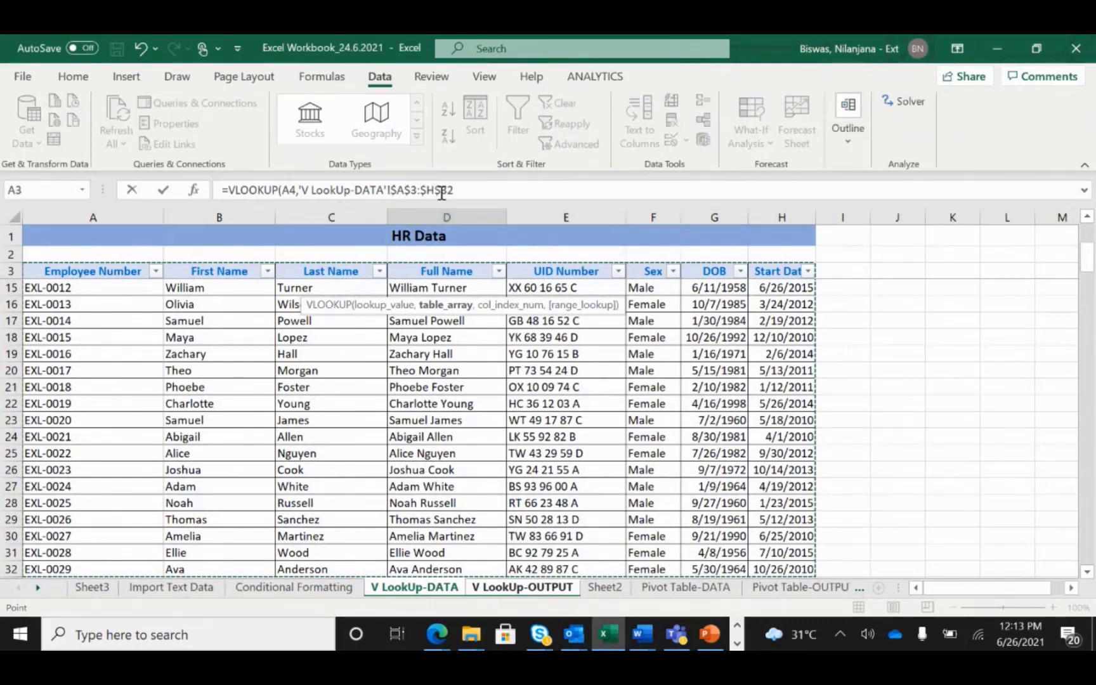
left_click(475, 193)
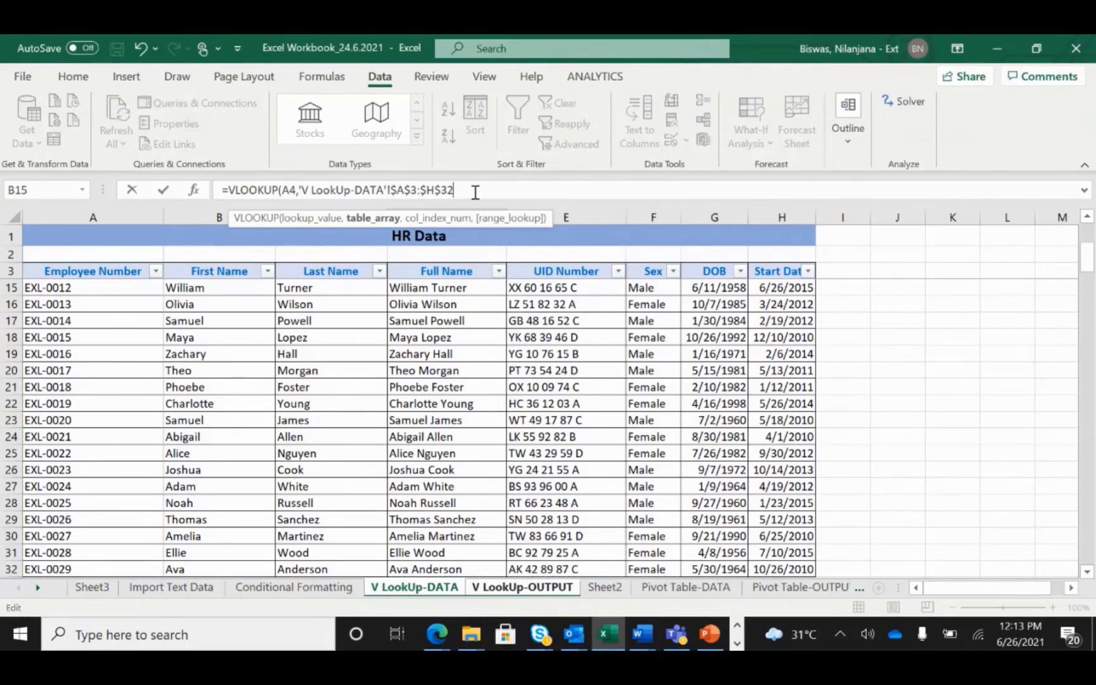
type(",")
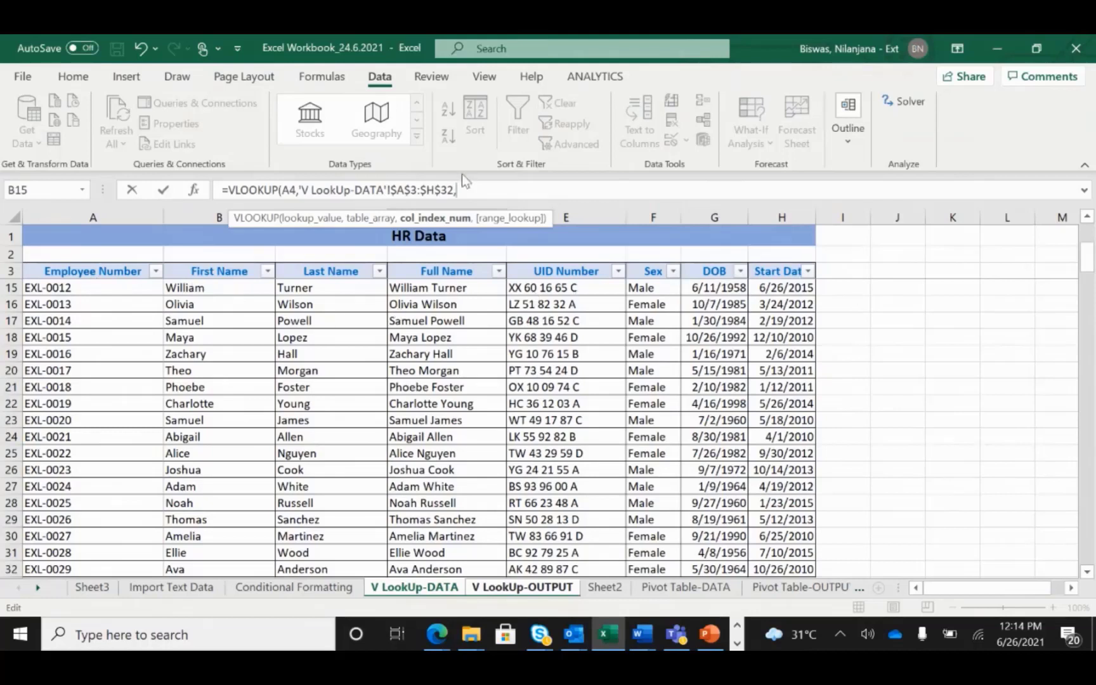
Step: Complete the D4 formula with column index 8 and FALSE for an exact match, and fill it down to D18
type("8,")
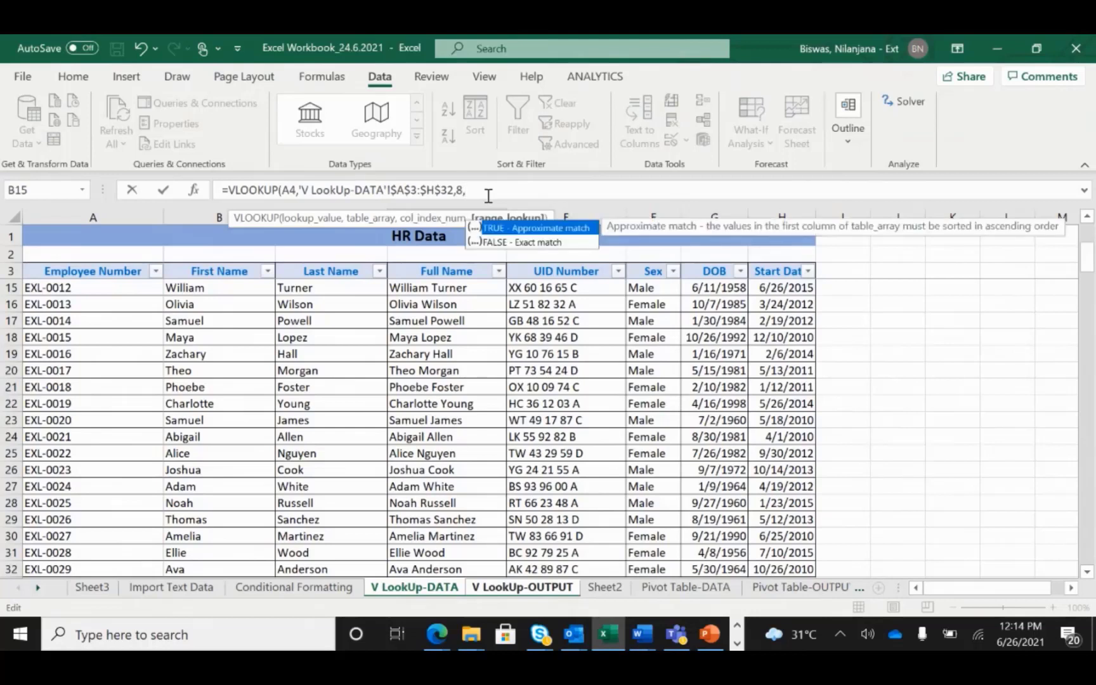
type("false)")
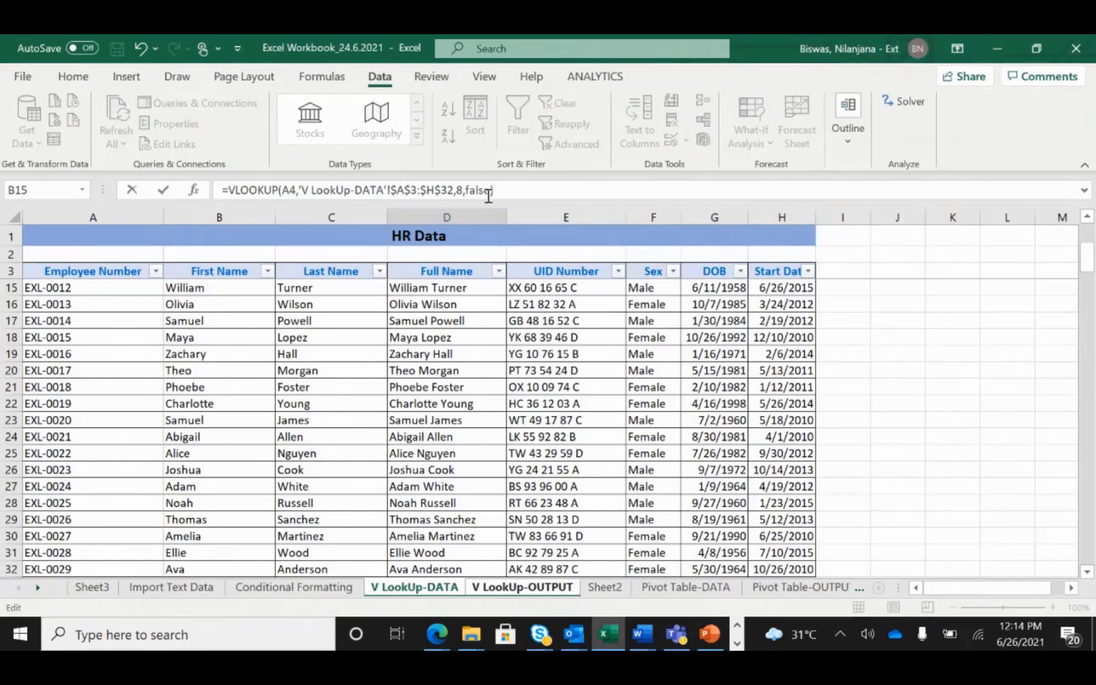
key("Return")
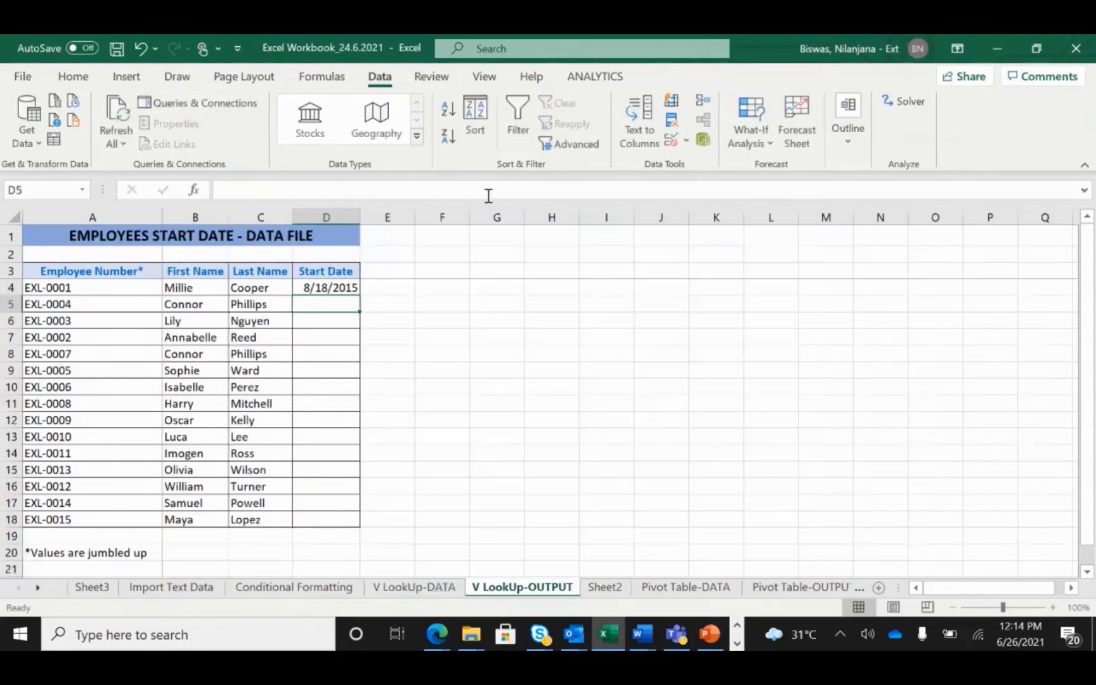
left_click(350, 284)
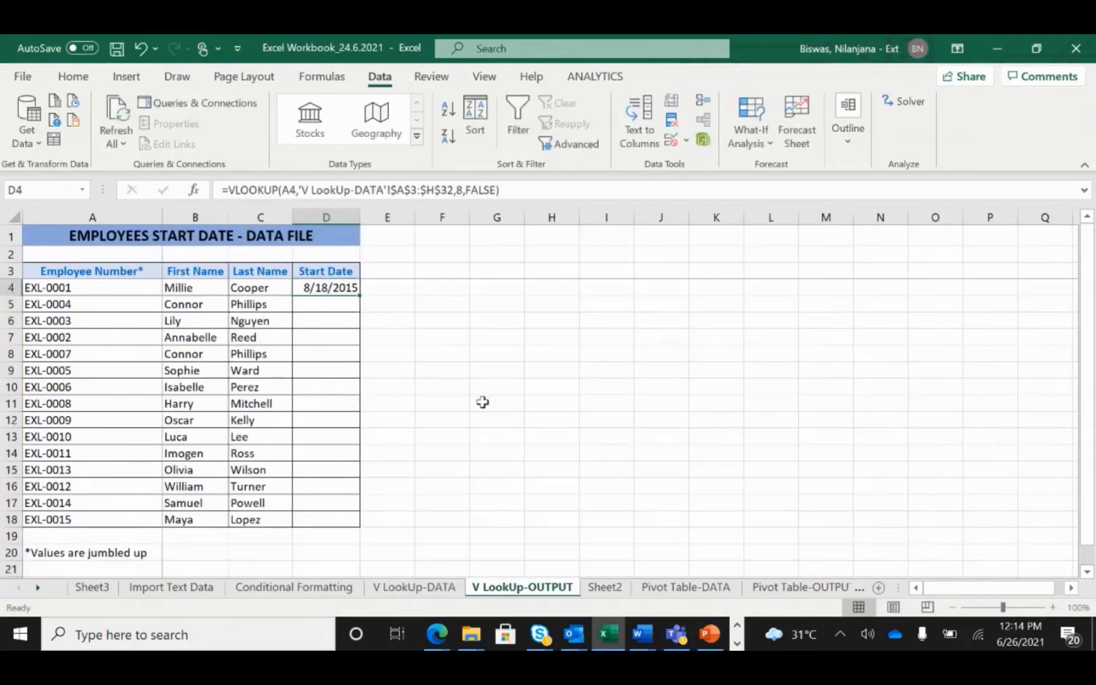
left_click_drag(361, 293, 361, 530)
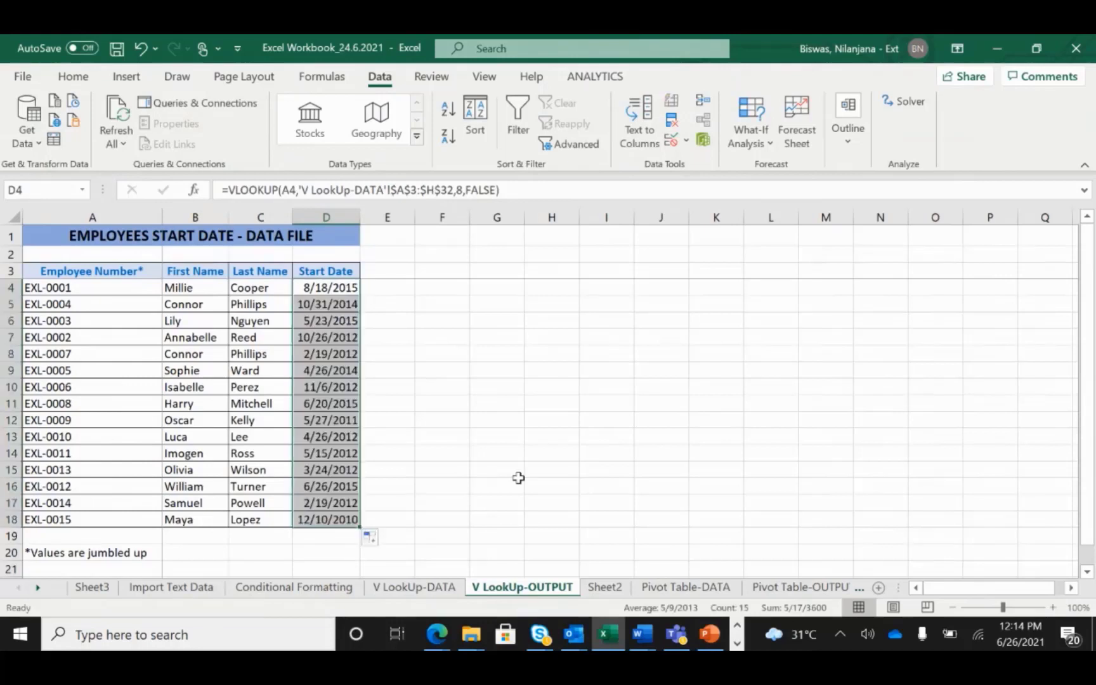
Step: Check the filled start dates and their formulas against the employee numbers and the HR Data source
left_click(97, 386)
left_click(347, 386)
left_click(108, 401)
left_click(343, 289)
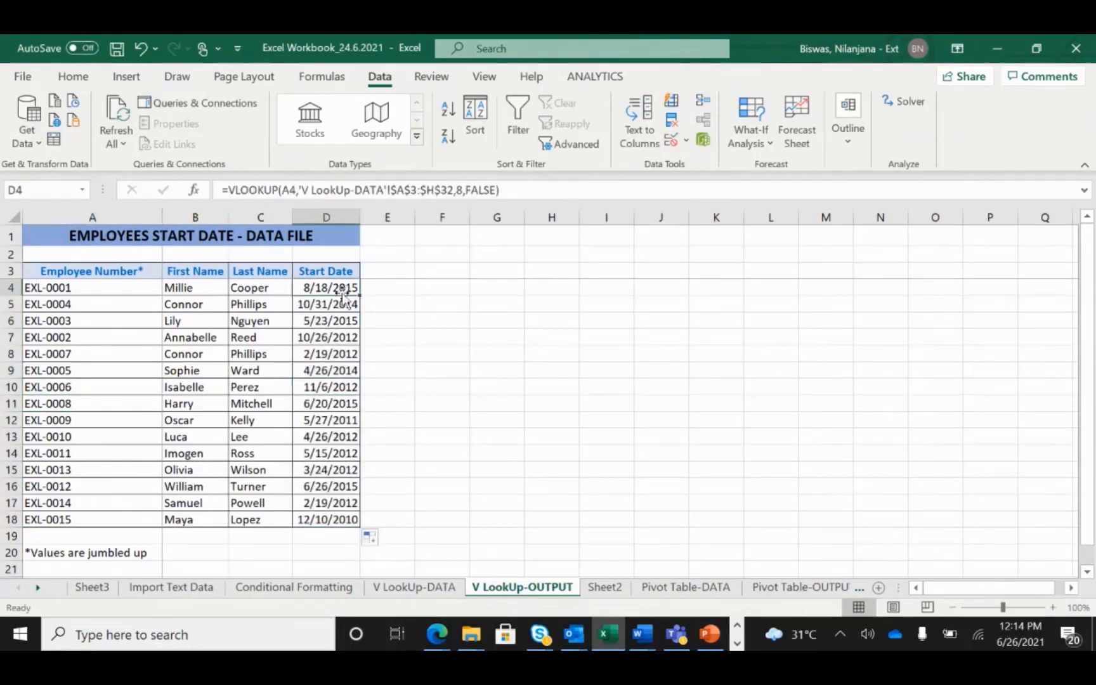
left_click(342, 419)
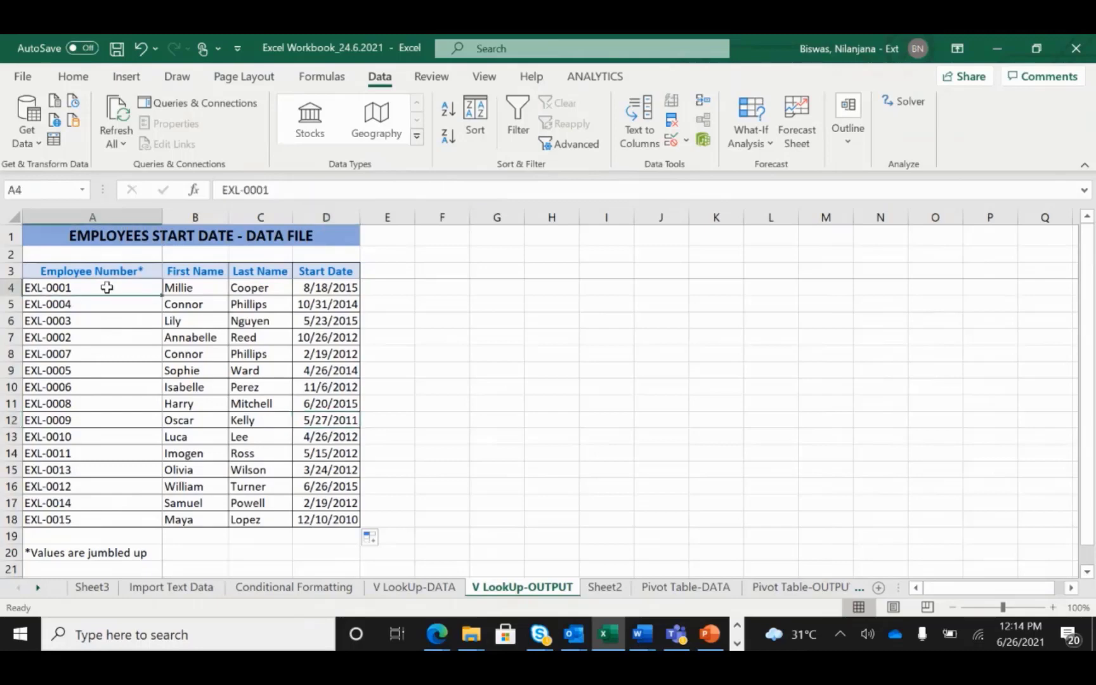
left_click_drag(108, 287, 92, 522)
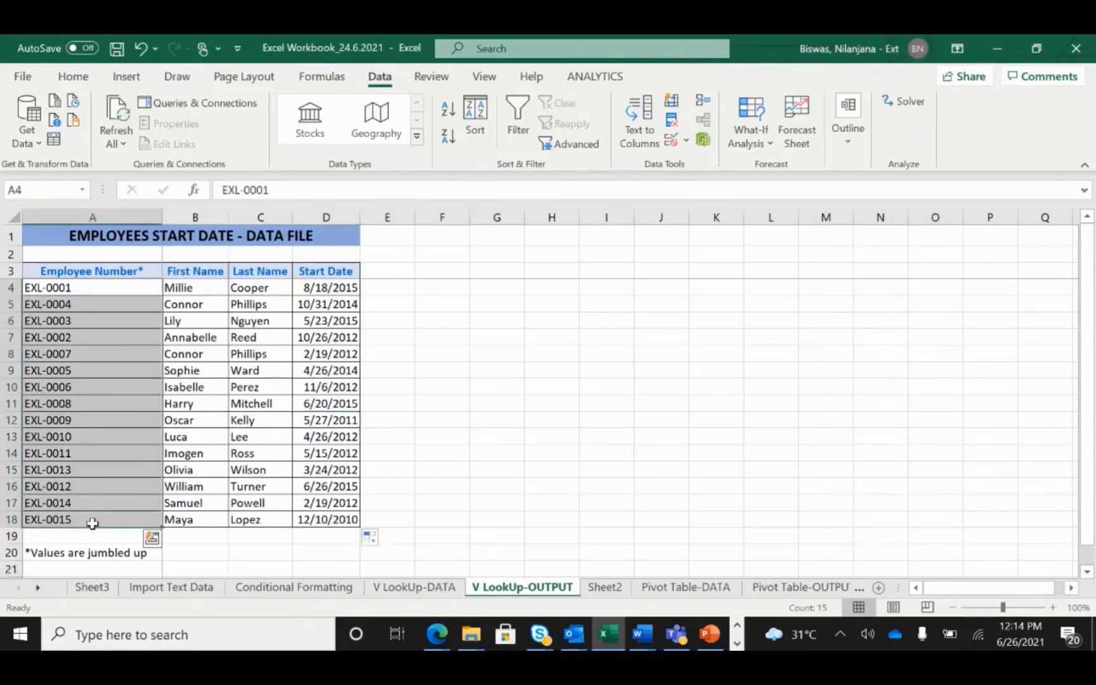
left_click(447, 386)
left_click(415, 586)
left_click(657, 420)
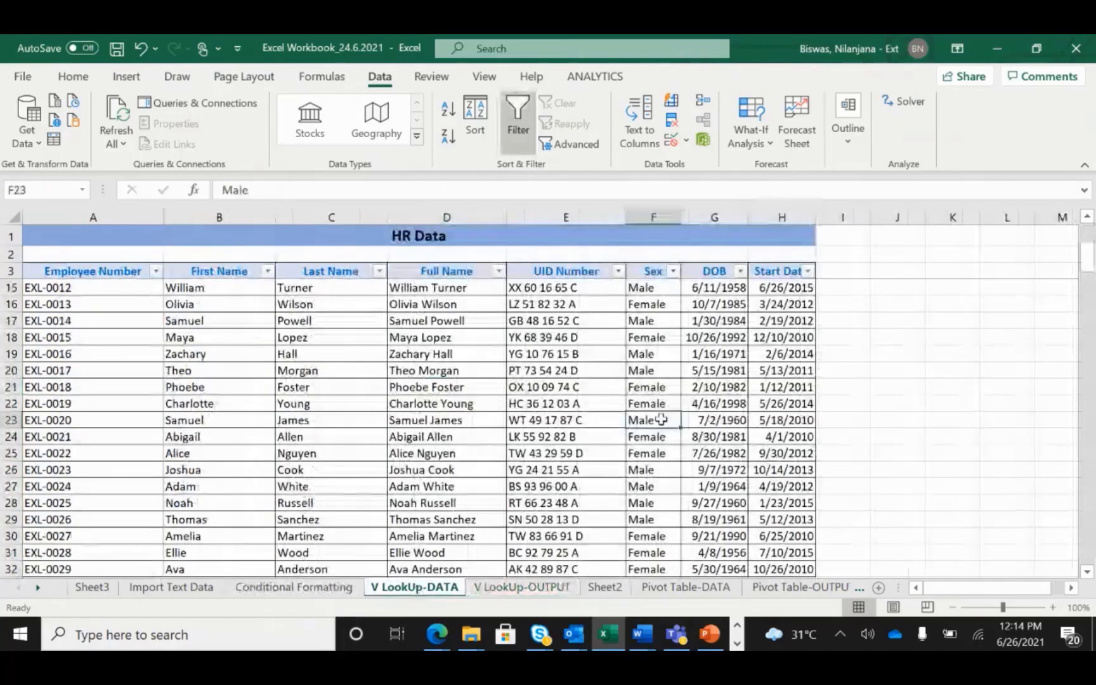
left_click(527, 588)
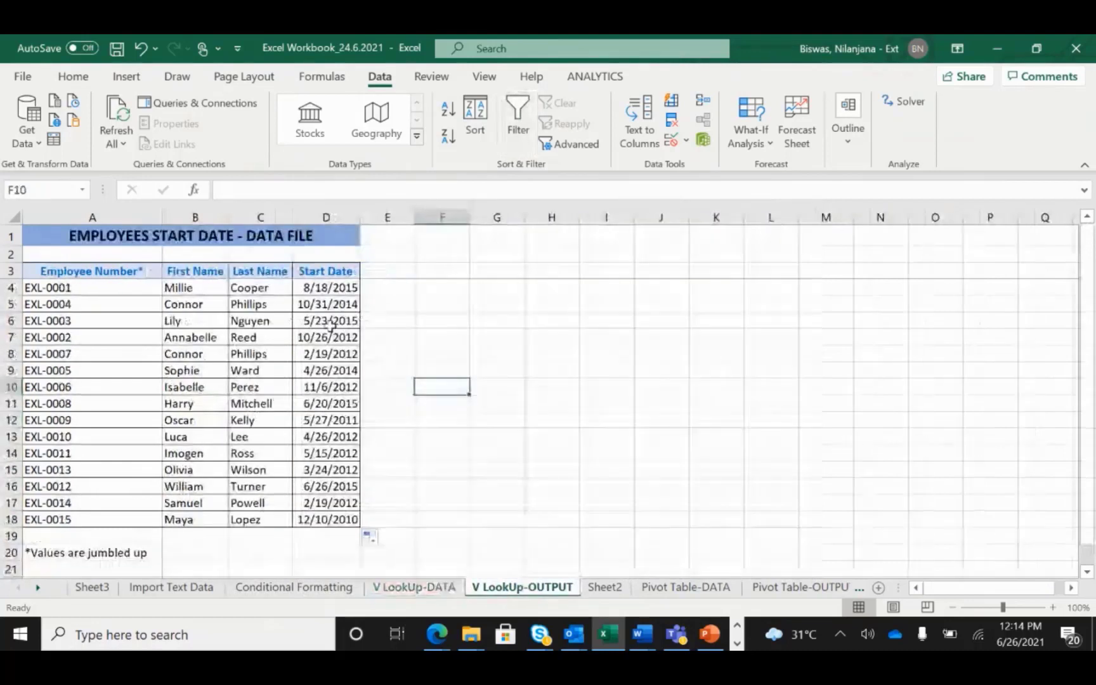
left_click(329, 322)
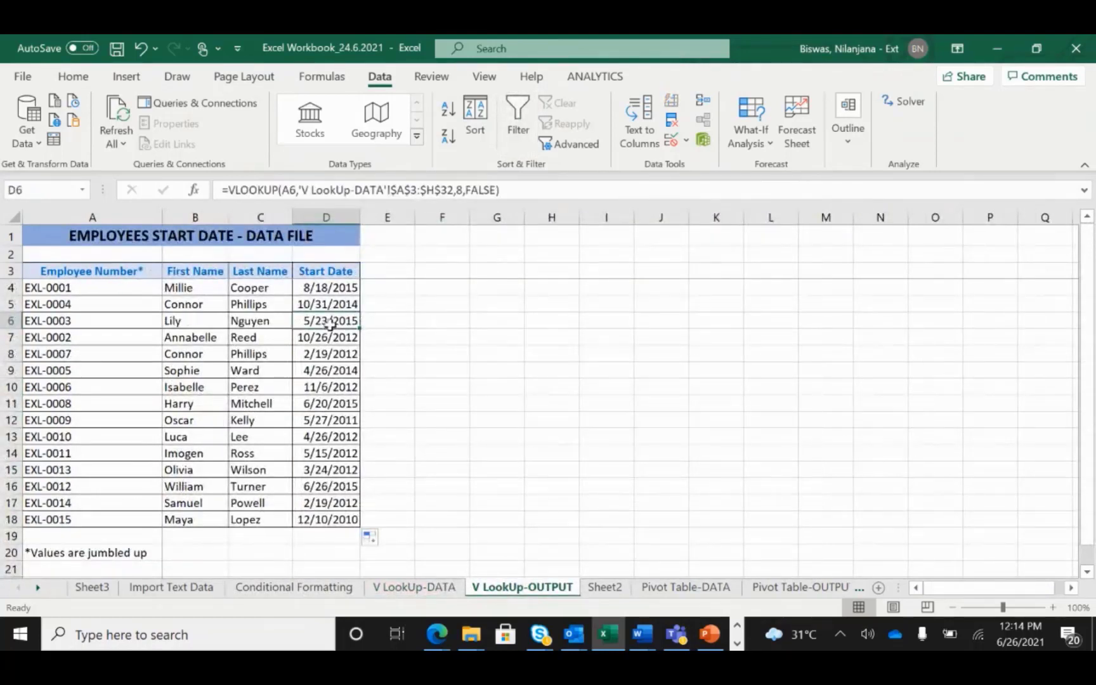
left_click(334, 287)
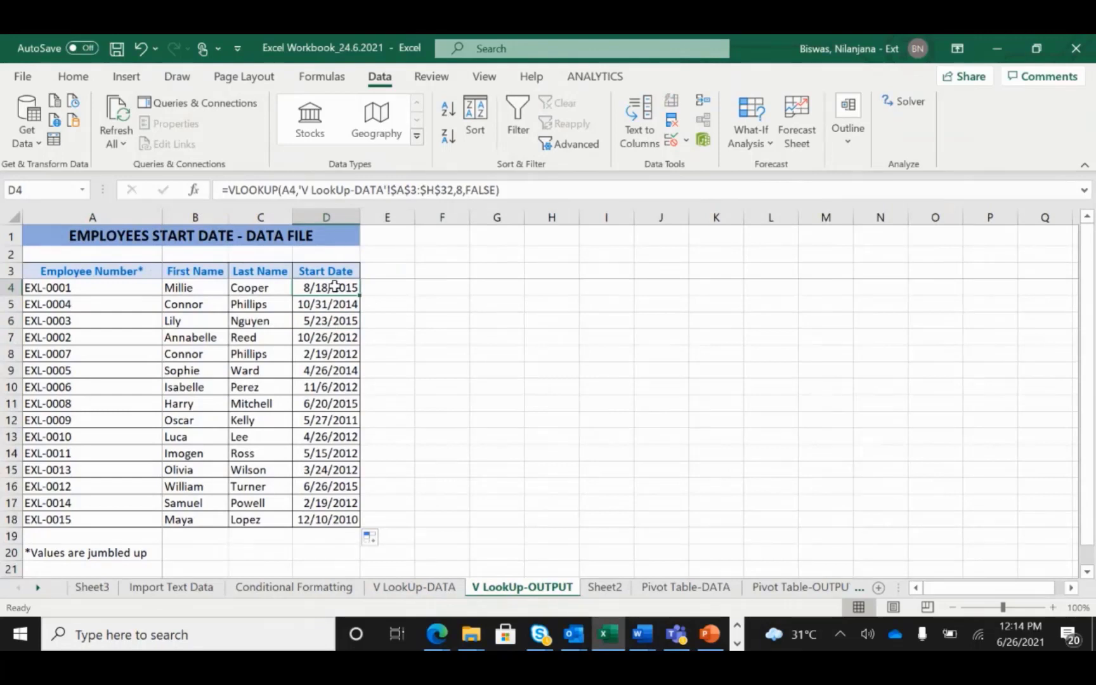
Step: Trace the D4 lookup on V LookUp-OUTPUT from its employee number in A4 to the columns of HR Data
left_click(176, 374)
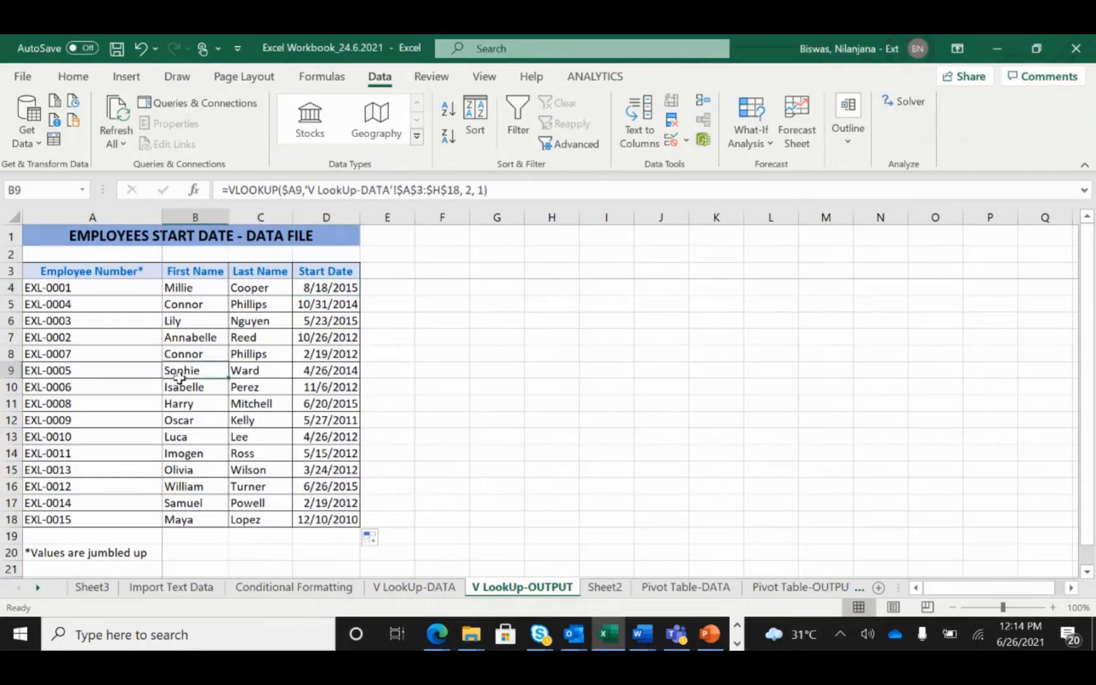
left_click_drag(320, 272, 321, 288)
left_click(321, 288)
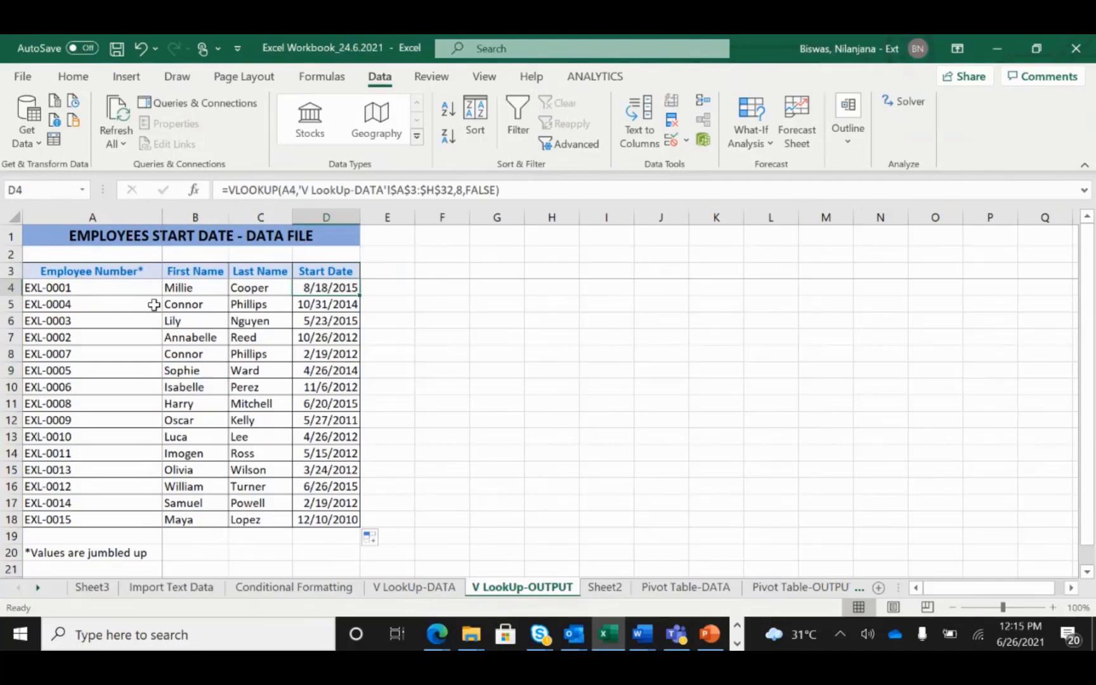
left_click(121, 289)
left_click(436, 586)
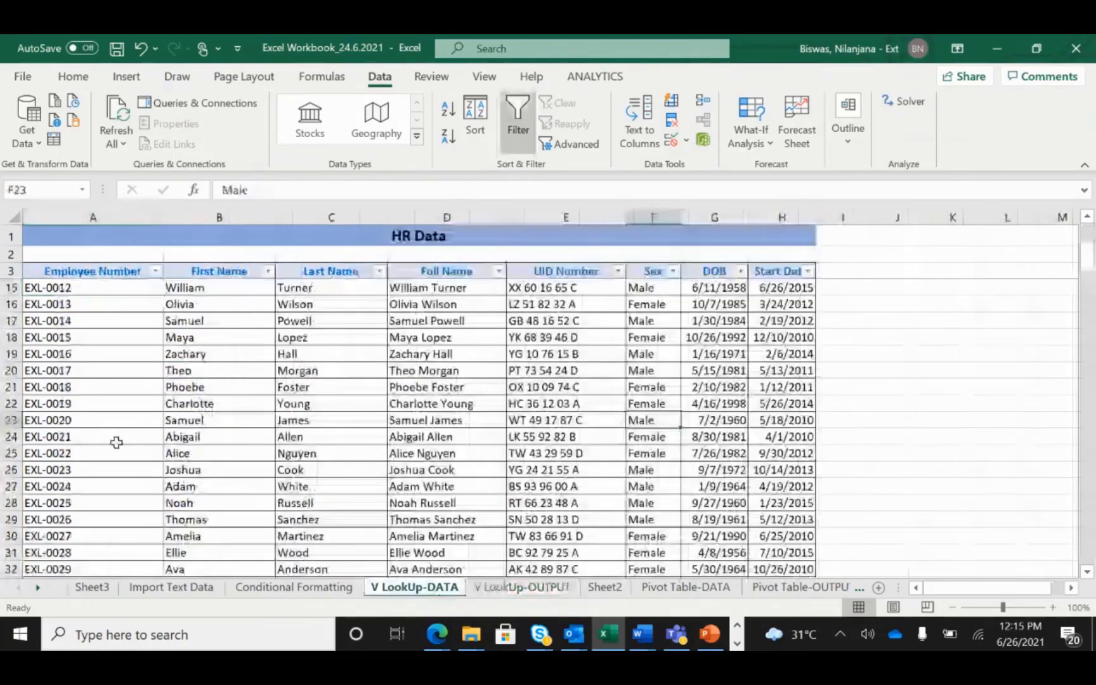
left_click(121, 288)
left_click(99, 255)
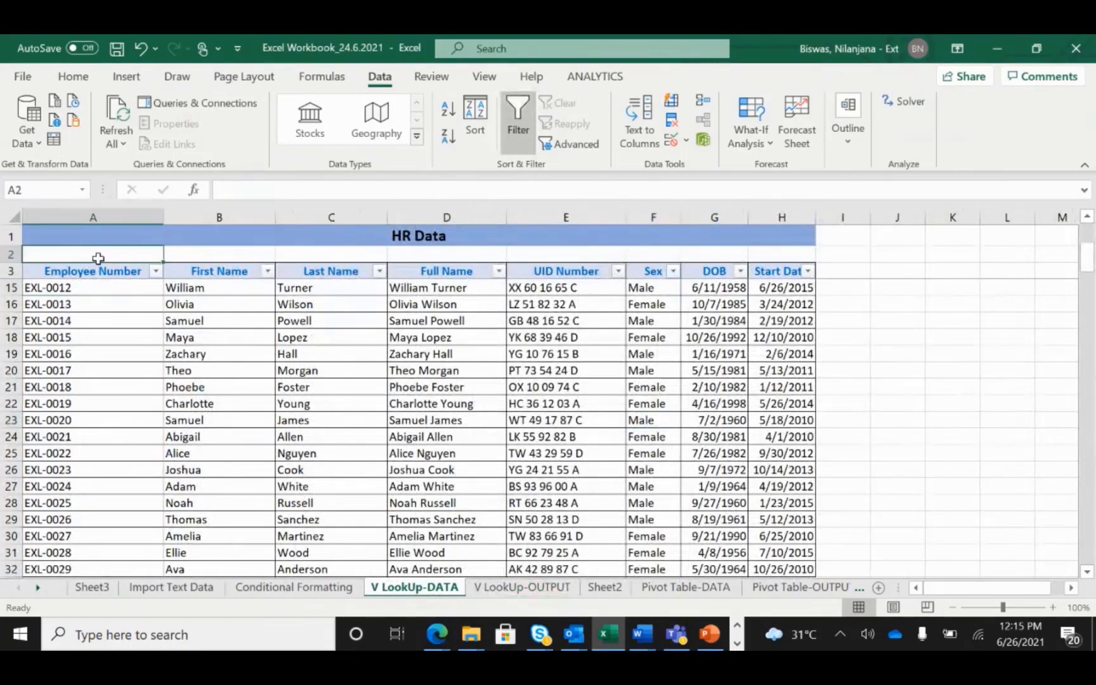
left_click(95, 272)
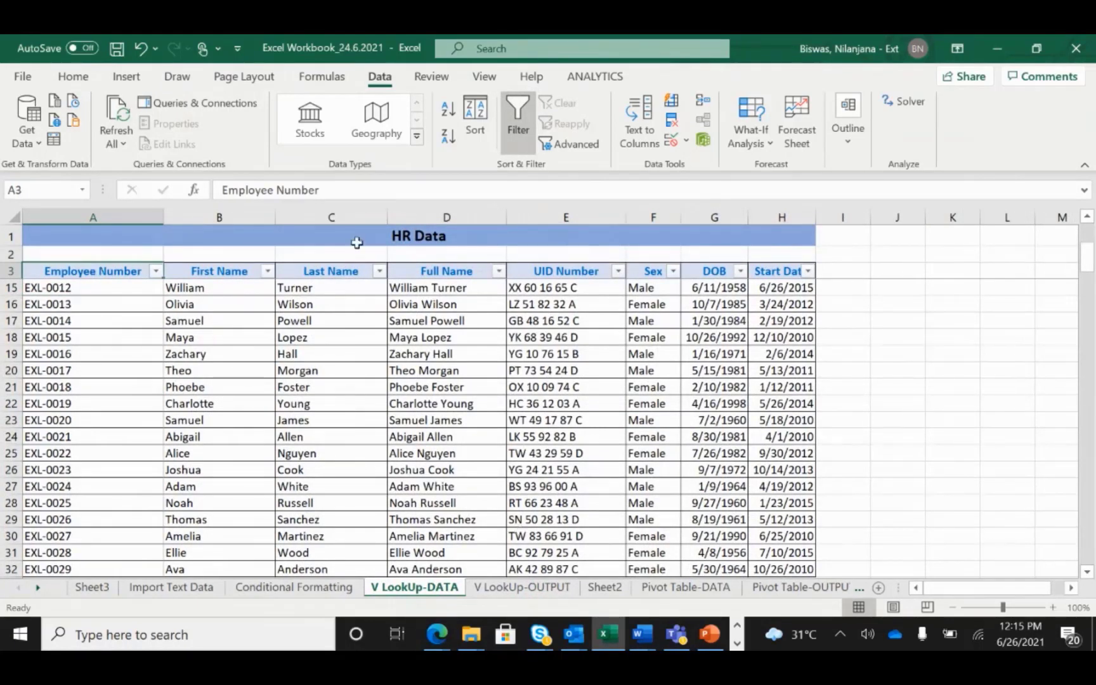
left_click(416, 211)
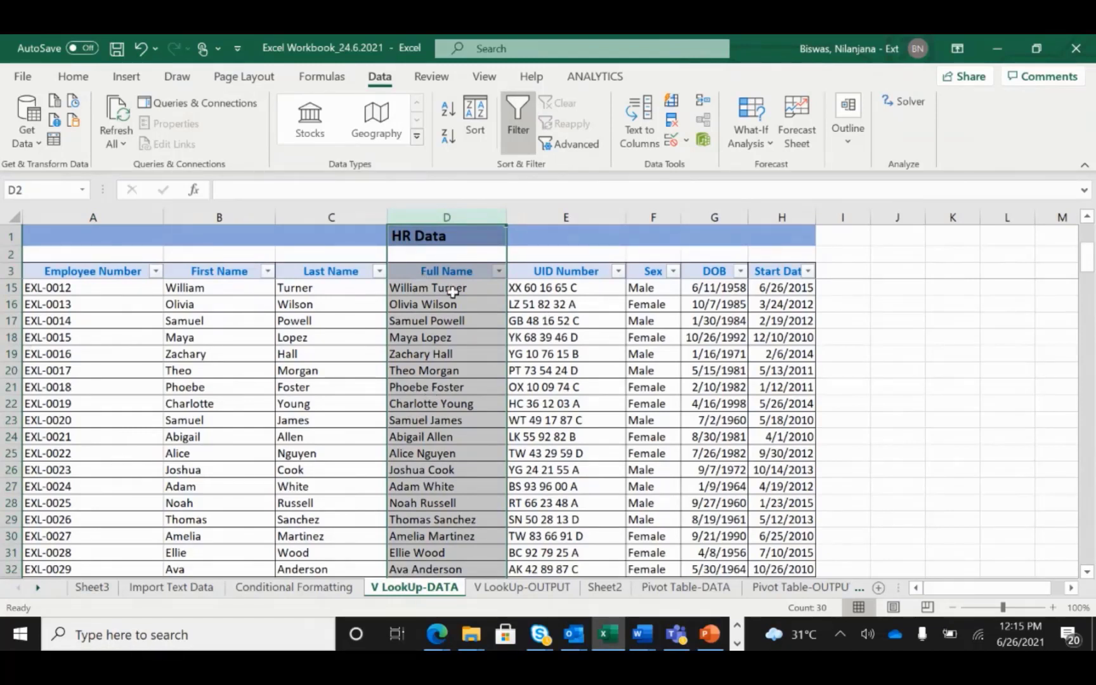
left_click(545, 595)
left_click(514, 275)
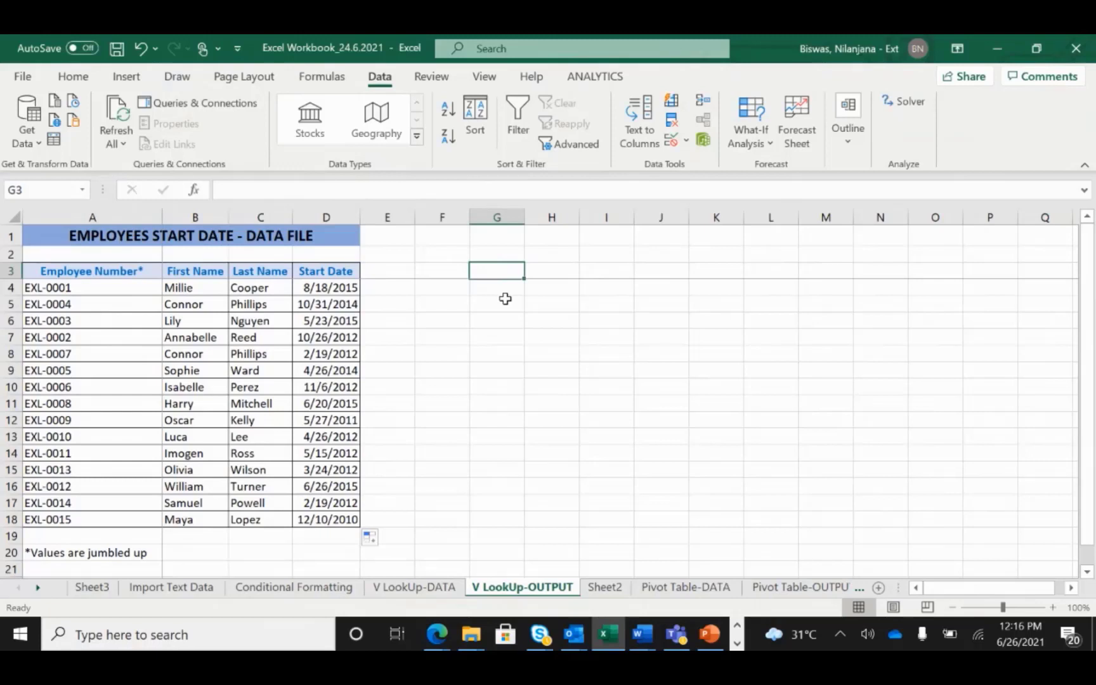
left_click(504, 398)
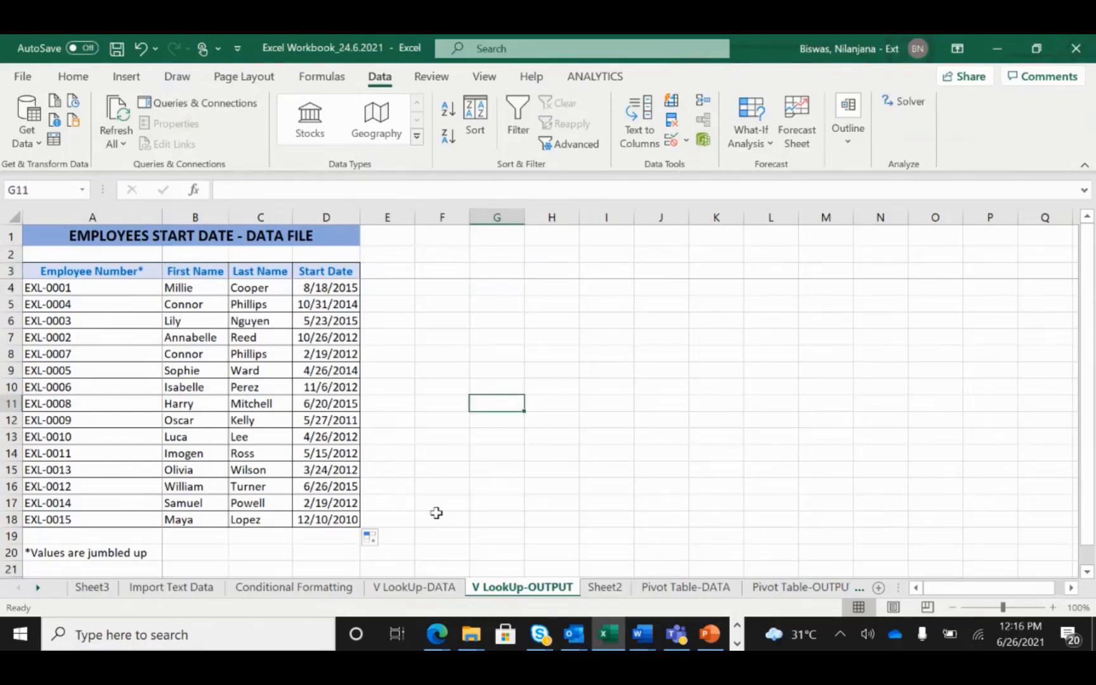
left_click(459, 369)
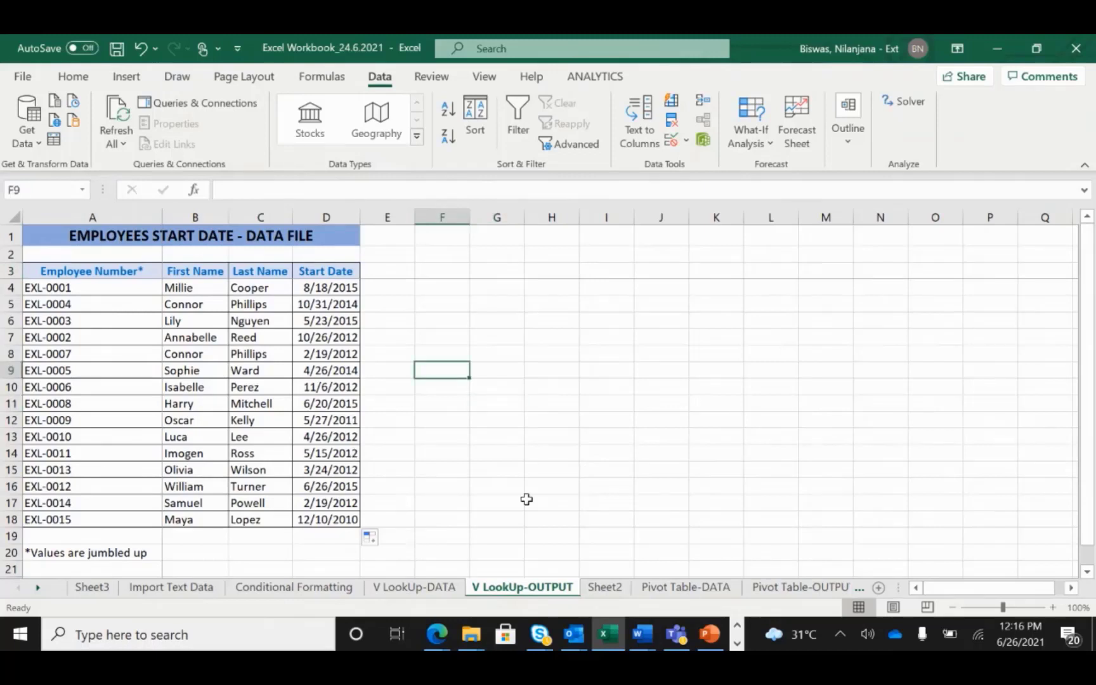
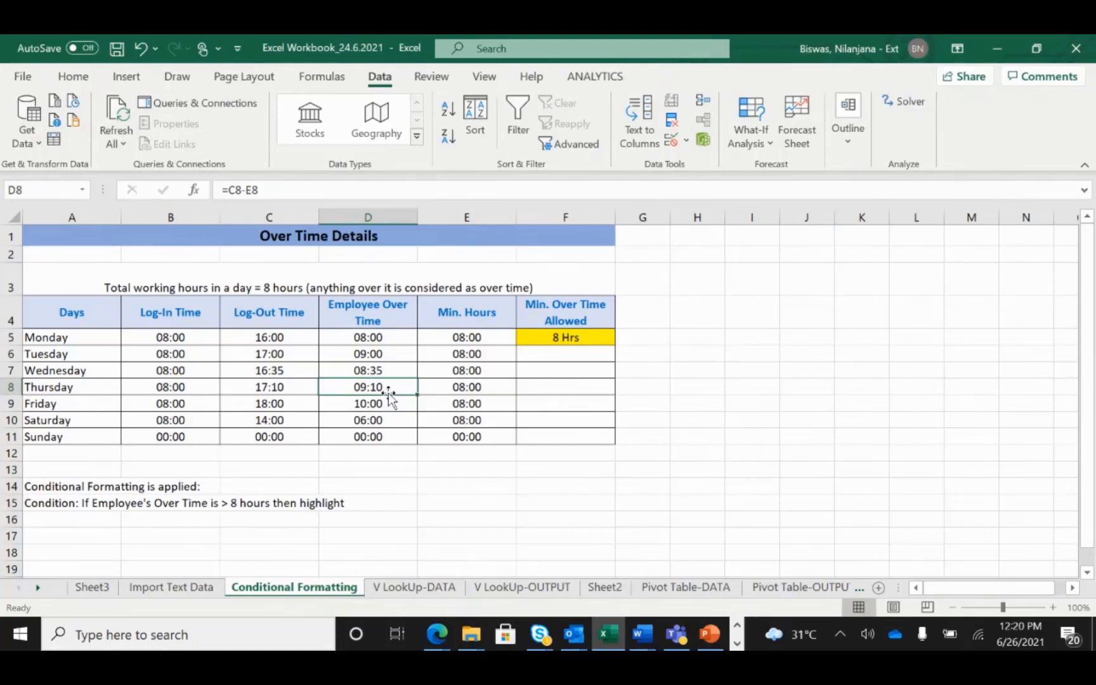
Step: Review the daily rows of the Over Time Details table from Days to Min. Hours on the Conditional Formatting sheet
left_click(377, 334)
left_click(130, 336)
left_click_drag(103, 337, 466, 435)
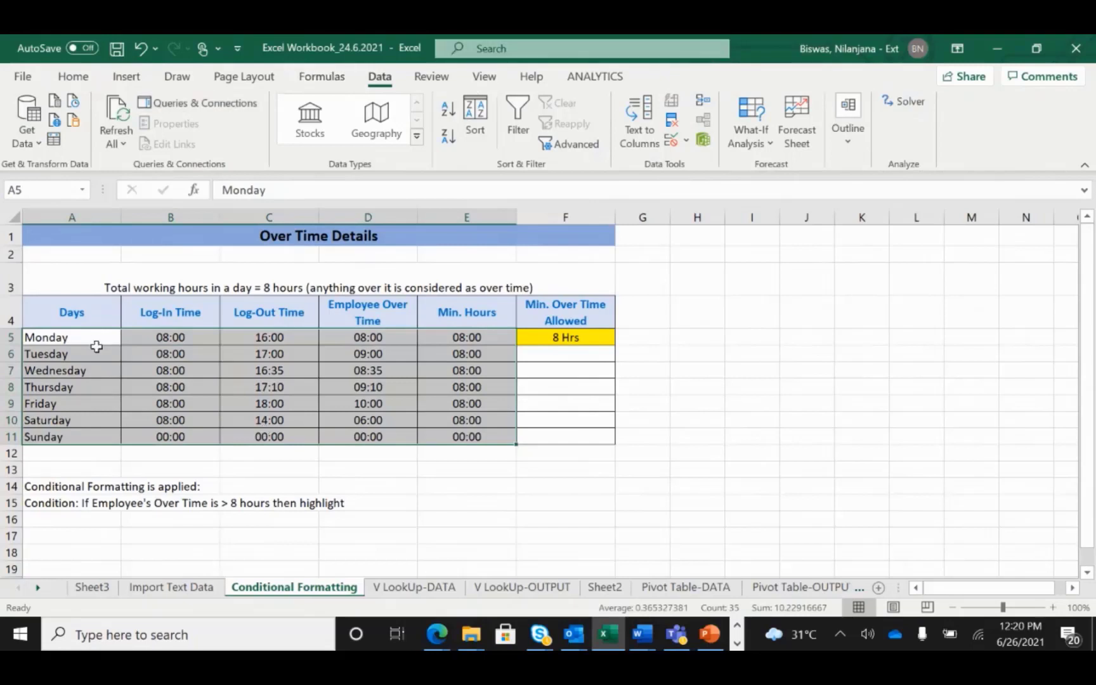
left_click(94, 341)
Step: Try the Number and General formats on the log-in times in B5:B11, and undo both format changes
left_click_drag(190, 346, 198, 433)
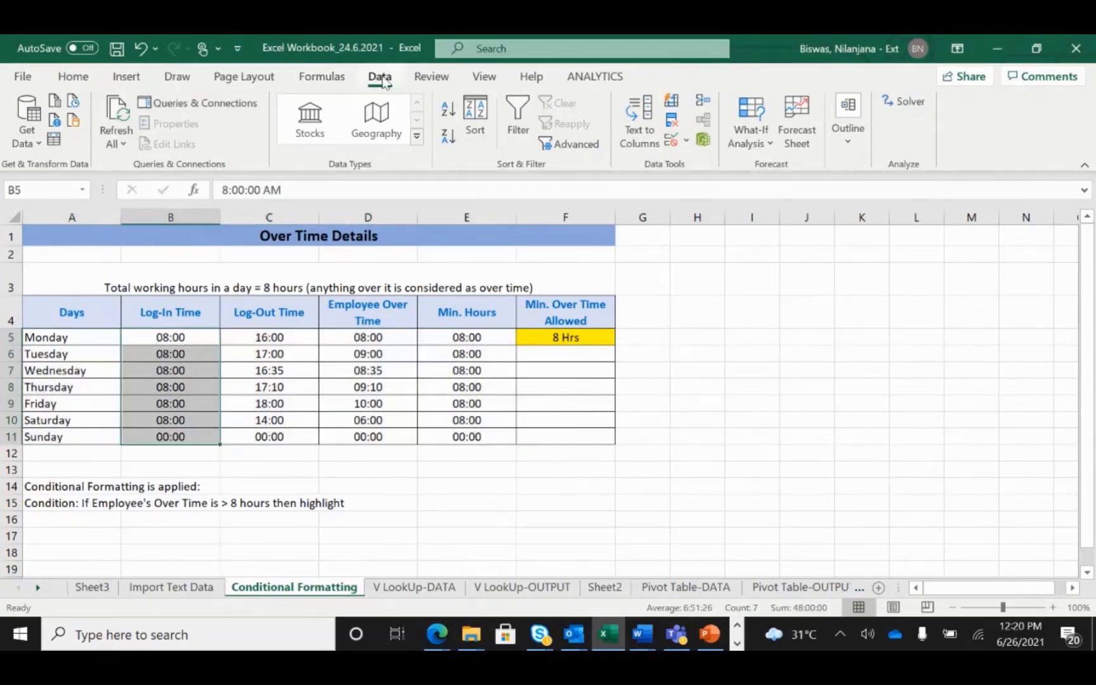
left_click(81, 78)
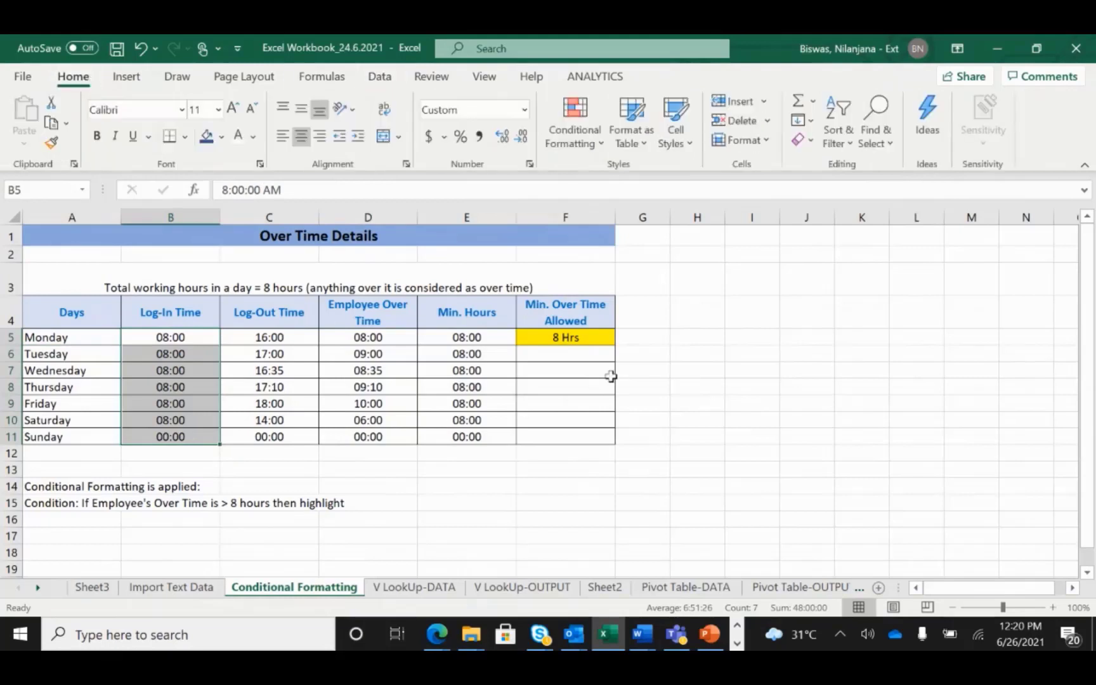
left_click(531, 113)
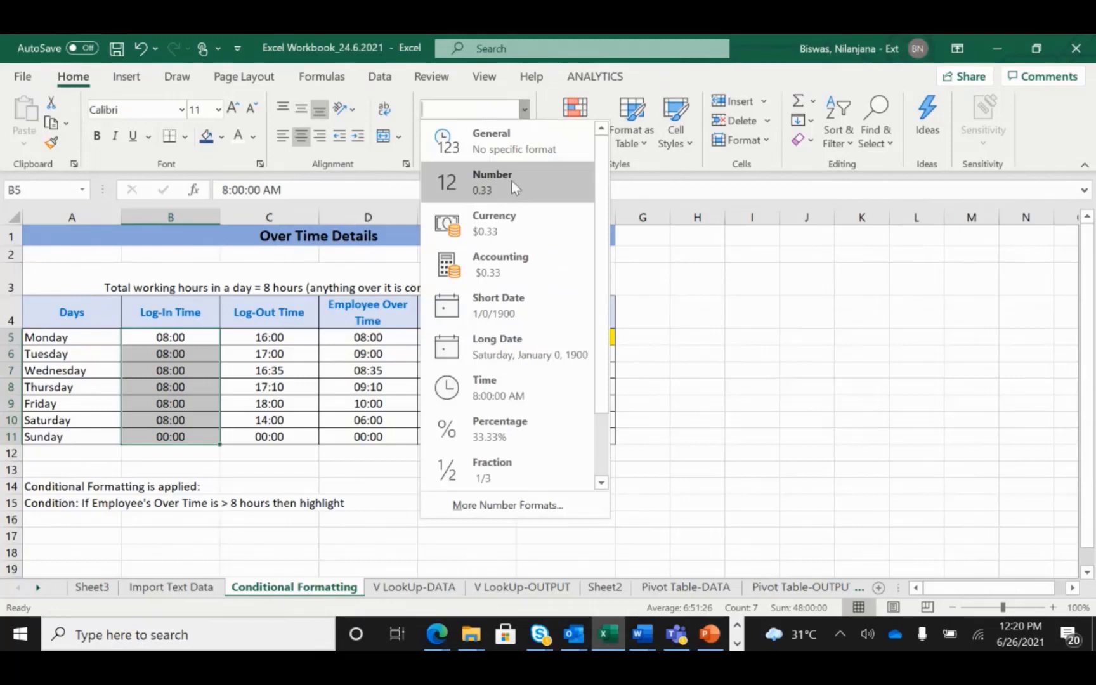
left_click(511, 180)
left_click(525, 110)
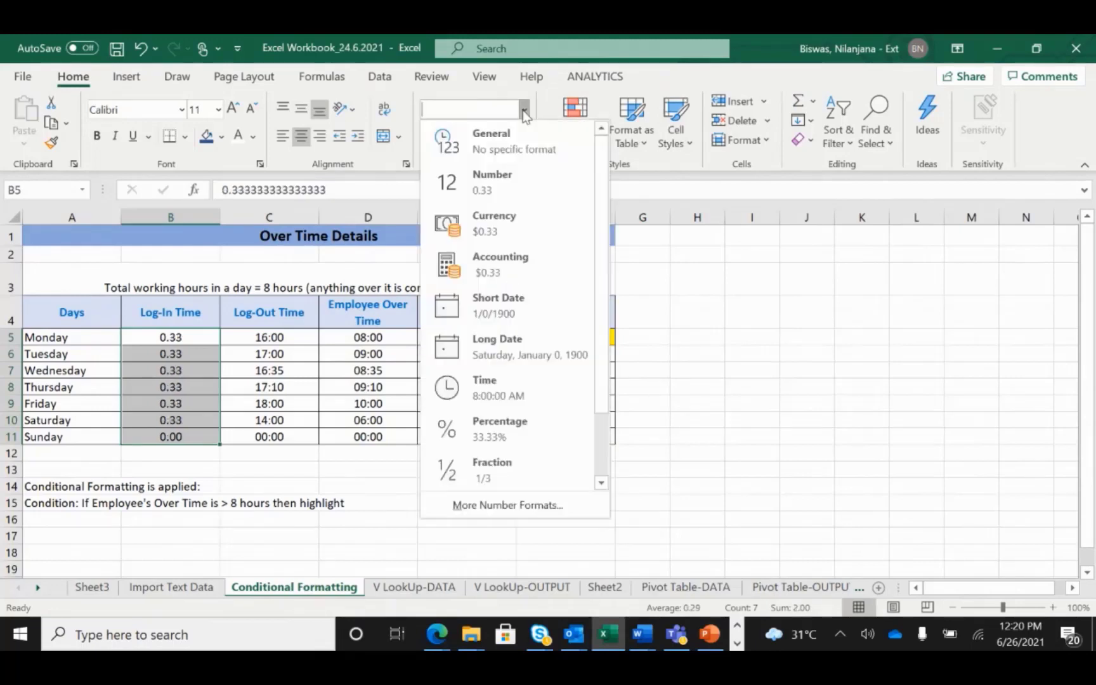
left_click(508, 145)
left_click(766, 388)
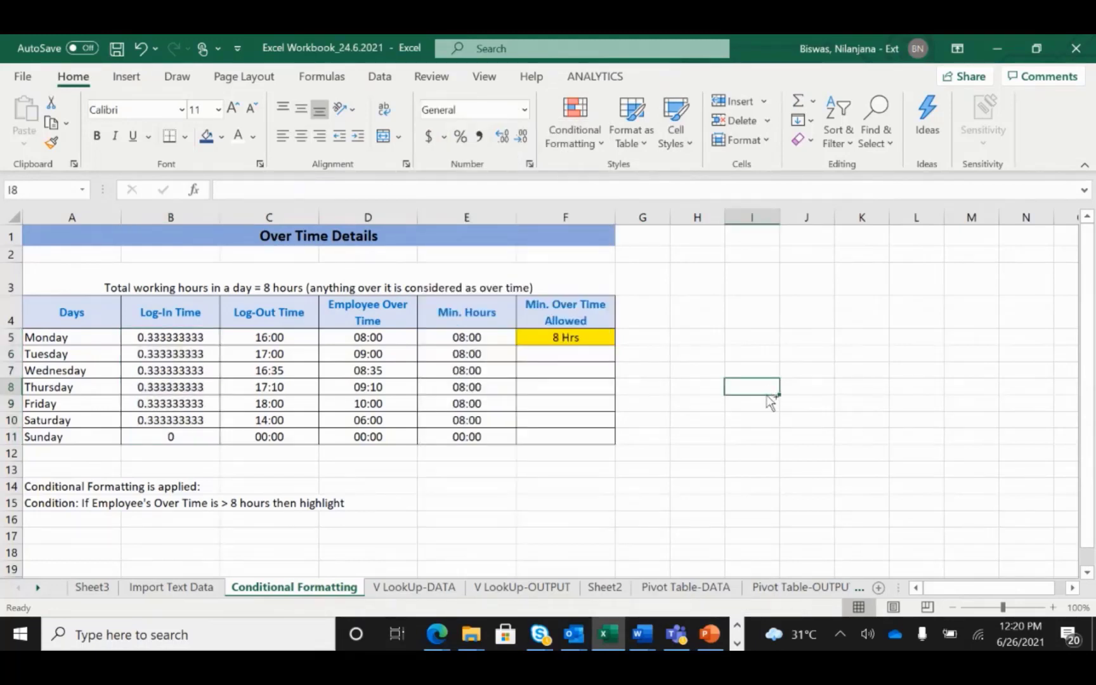
key("ctrl+z")
key("ctrl+z")
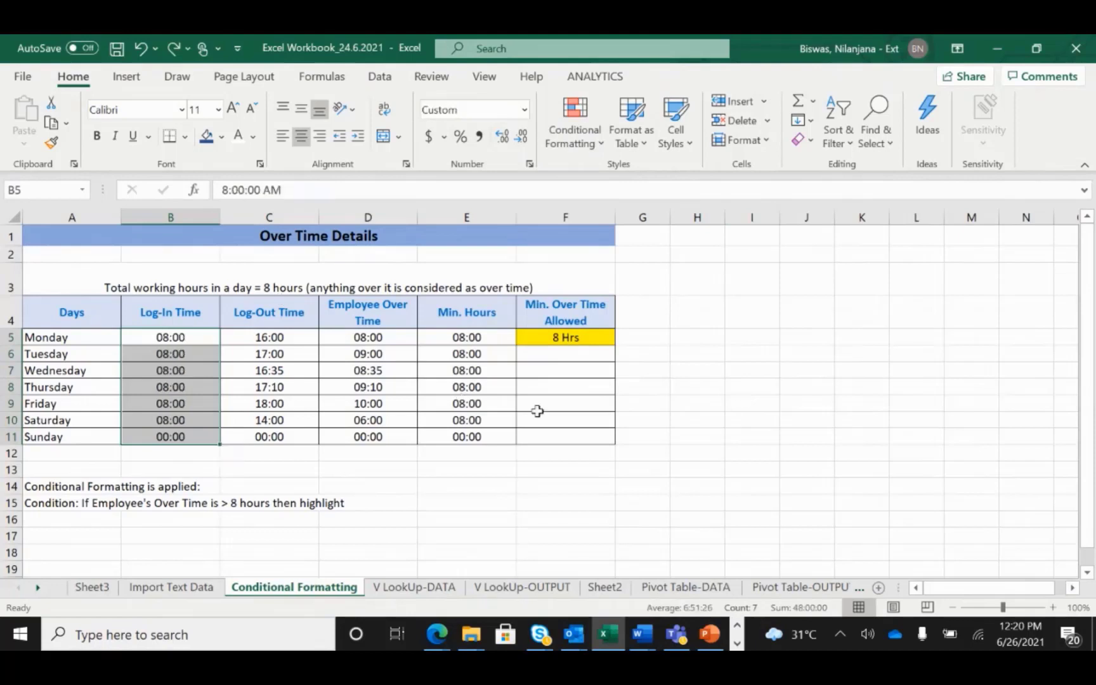
Step: Examine the log-in times, the working-hours note, the Employee Over Time formulas and the minimum overtime allowed in F5
left_click(331, 364)
left_click(275, 356)
left_click(163, 350)
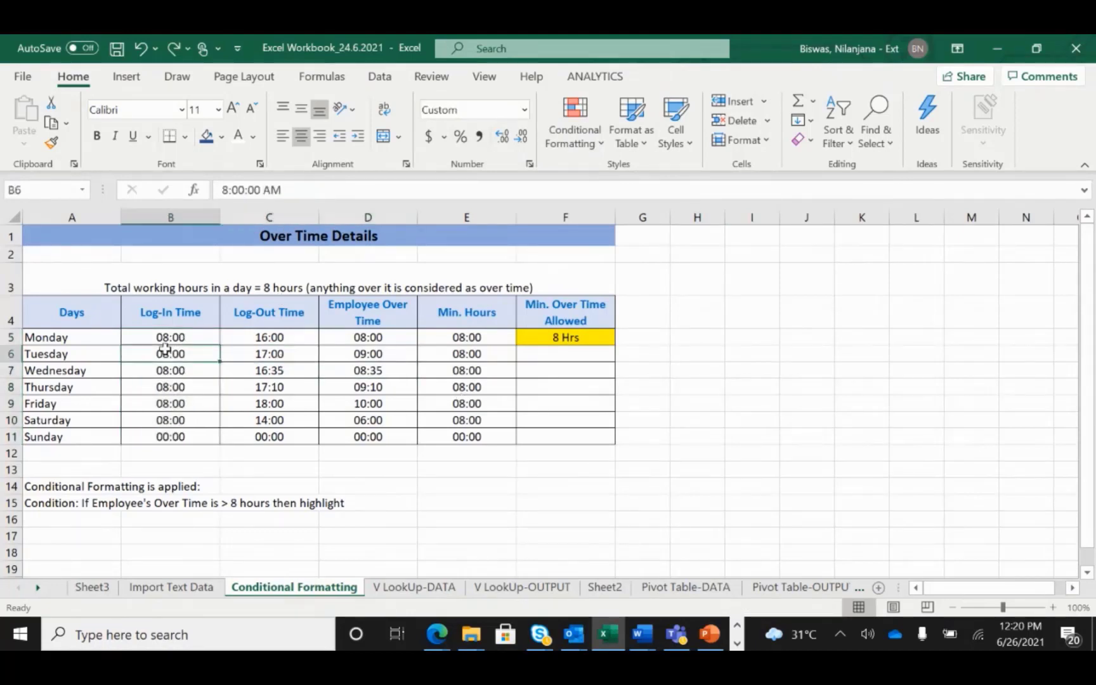
left_click(179, 334)
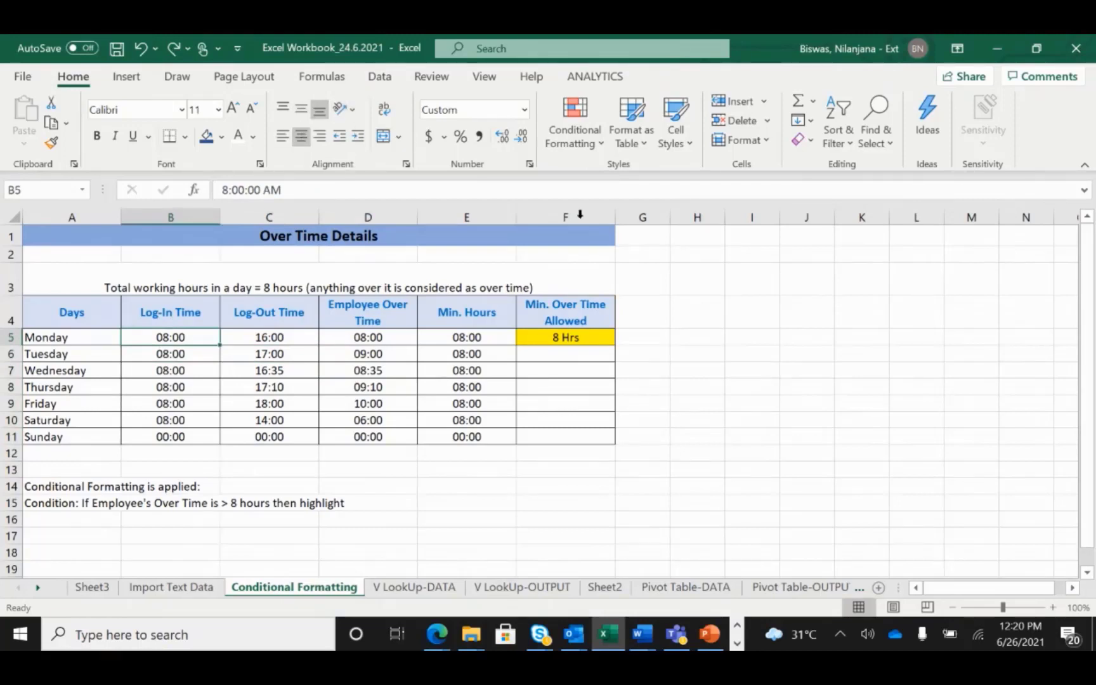
left_click(375, 332)
left_click(384, 291)
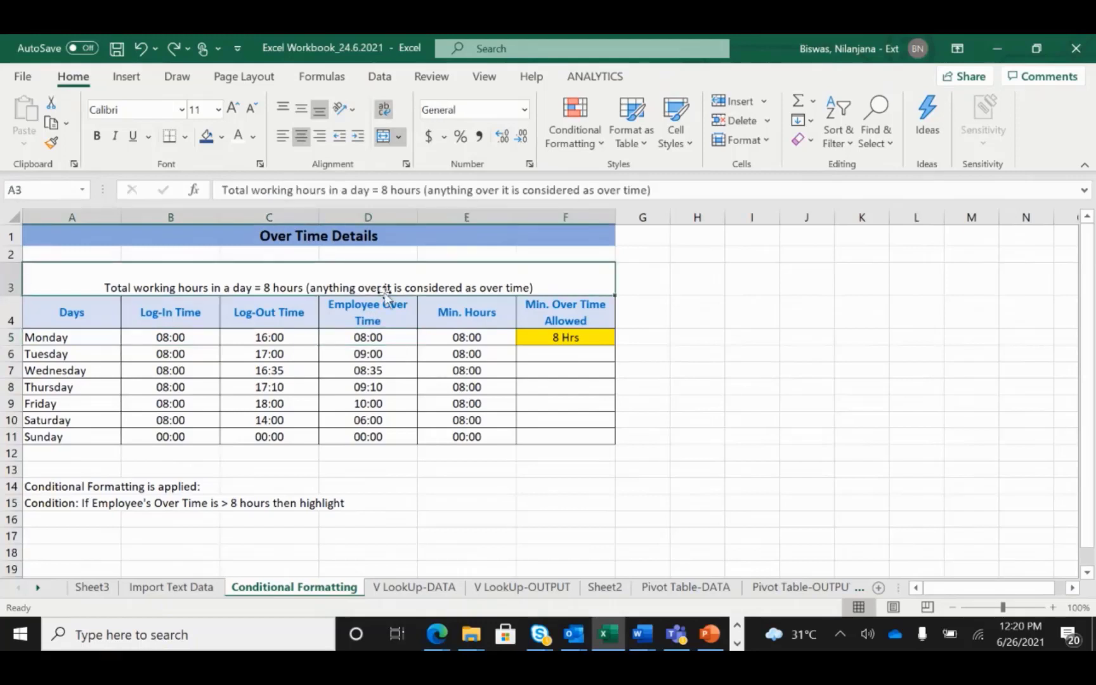
left_click(394, 308)
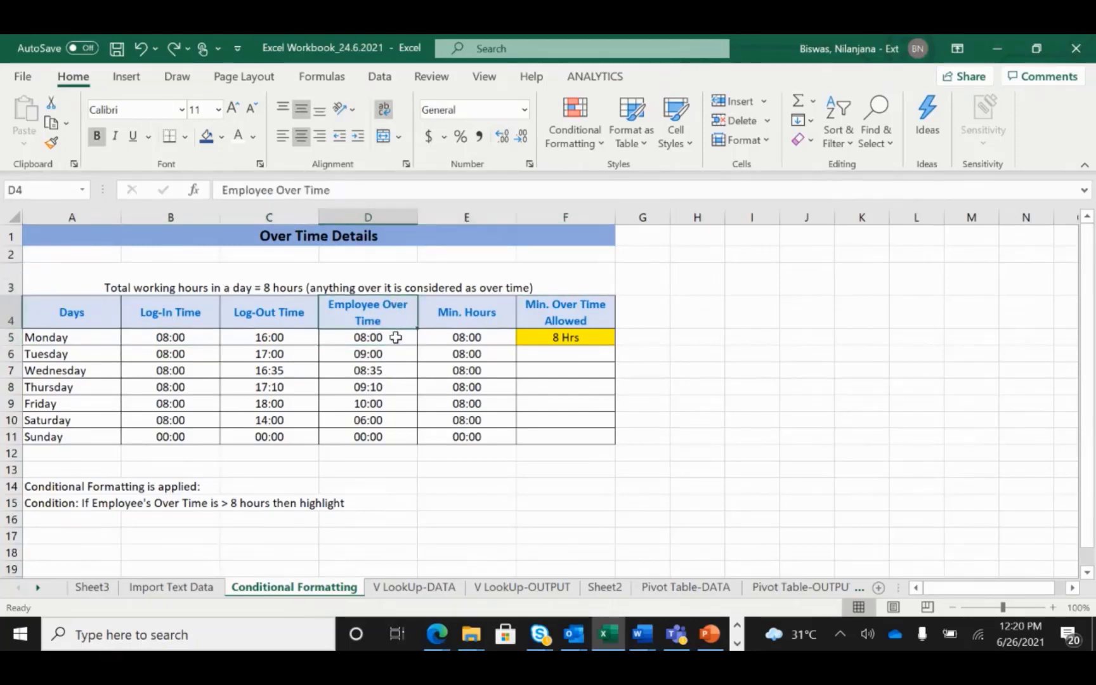
left_click_drag(396, 337, 388, 436)
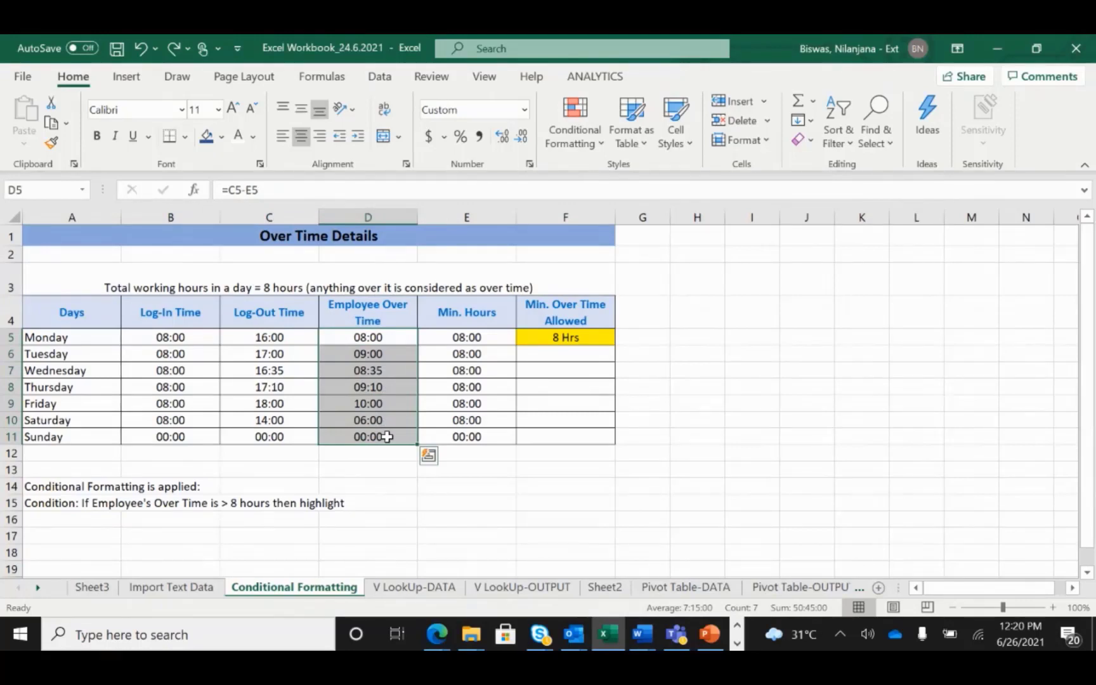
left_click(405, 355)
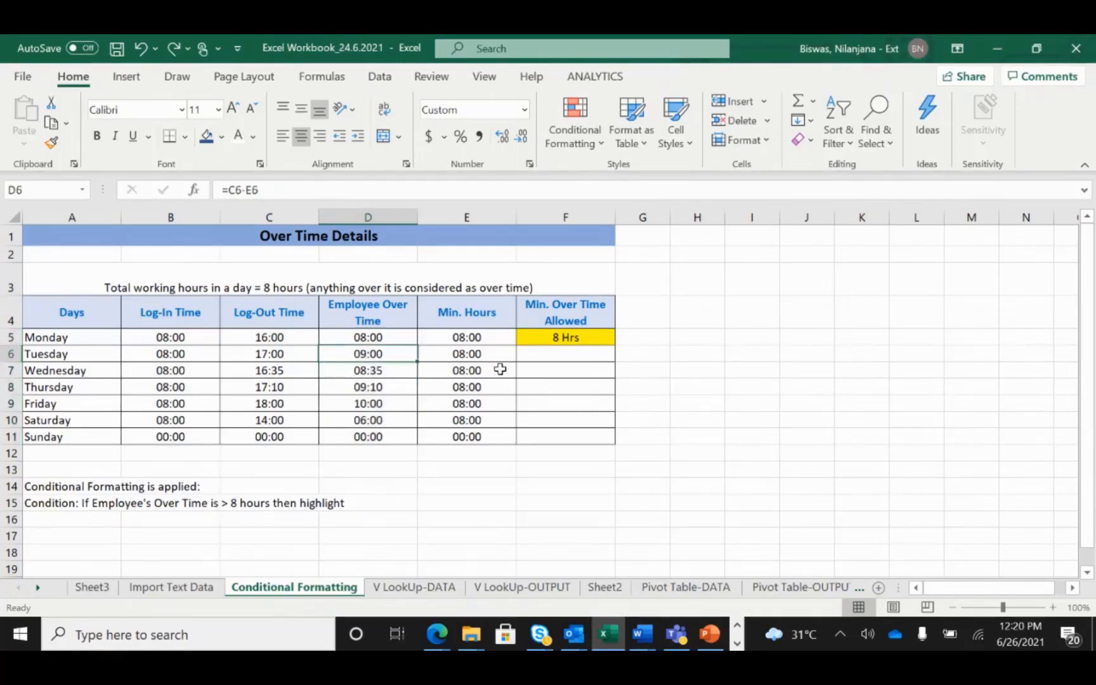
left_click(599, 340)
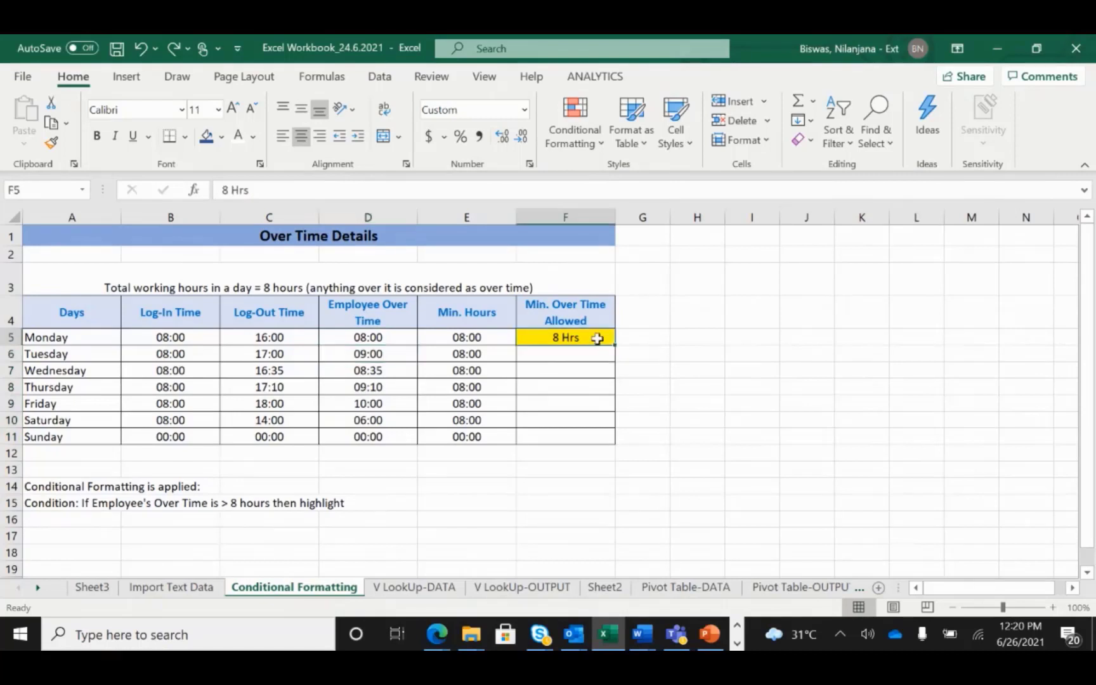
left_click(385, 362)
left_click(396, 339)
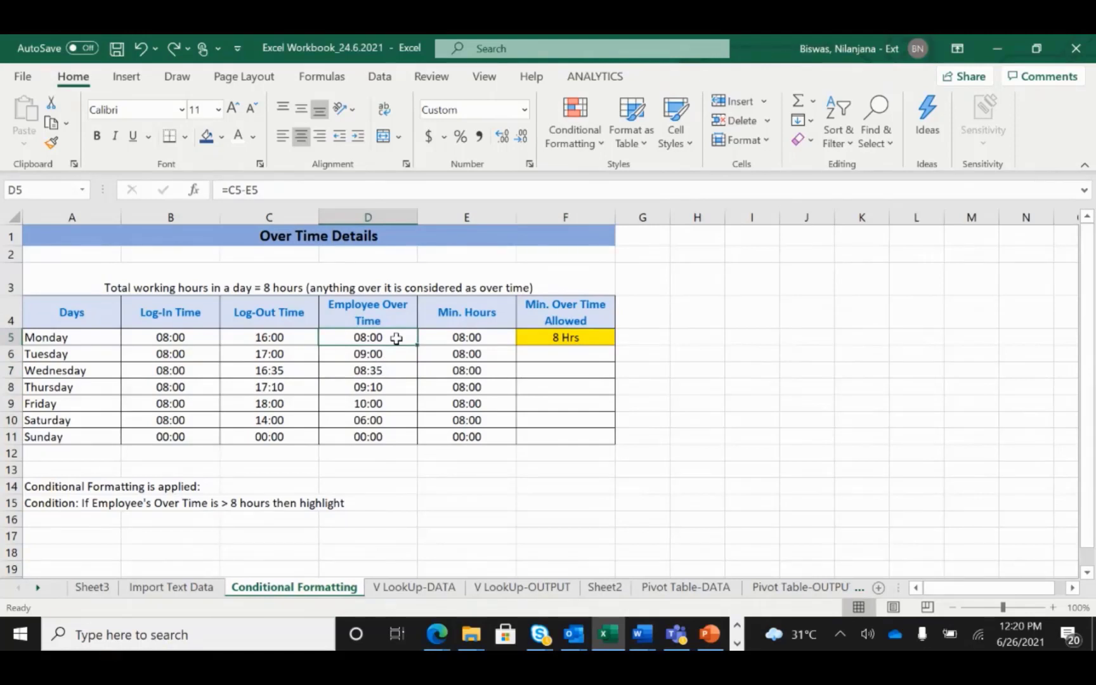
Step: Set up a Greater Than highlight rule with a threshold of 08:00 for the Employee Over Time values in D5:D11
left_click_drag(396, 338, 395, 437)
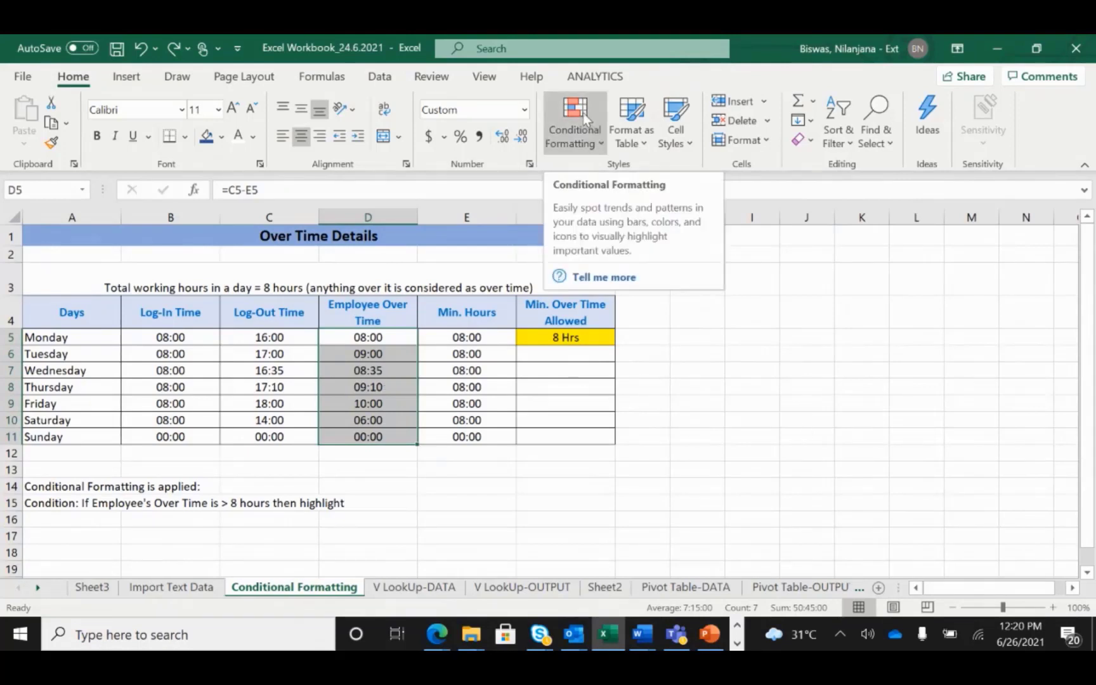
left_click(602, 146)
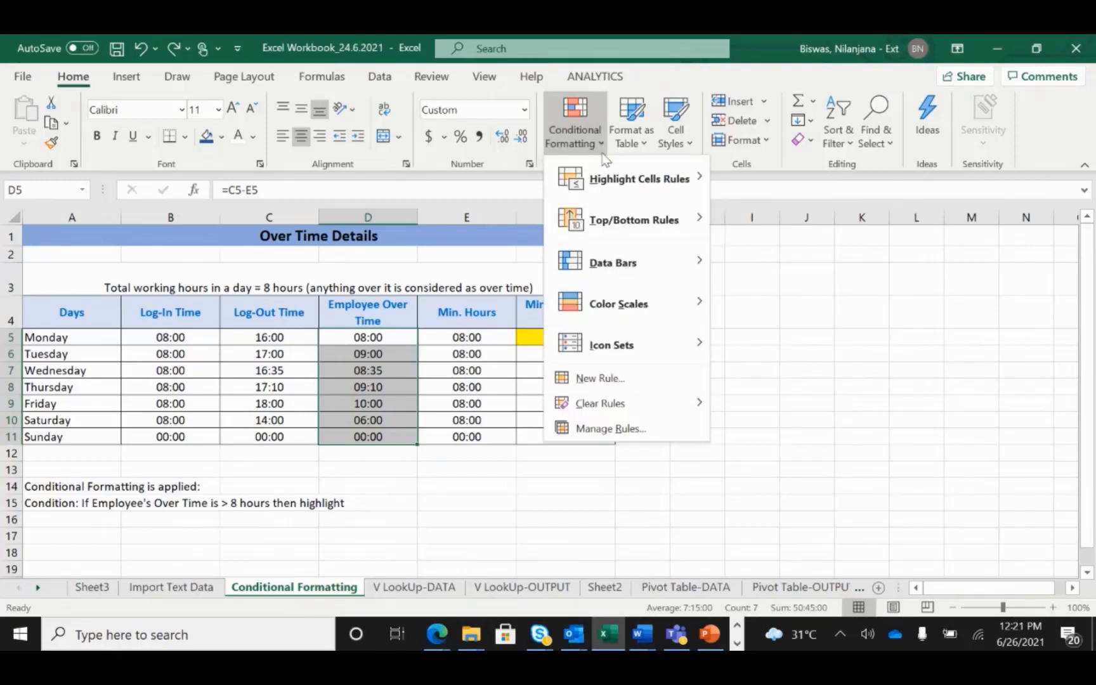
mouse_move(618, 198)
mouse_move(629, 360)
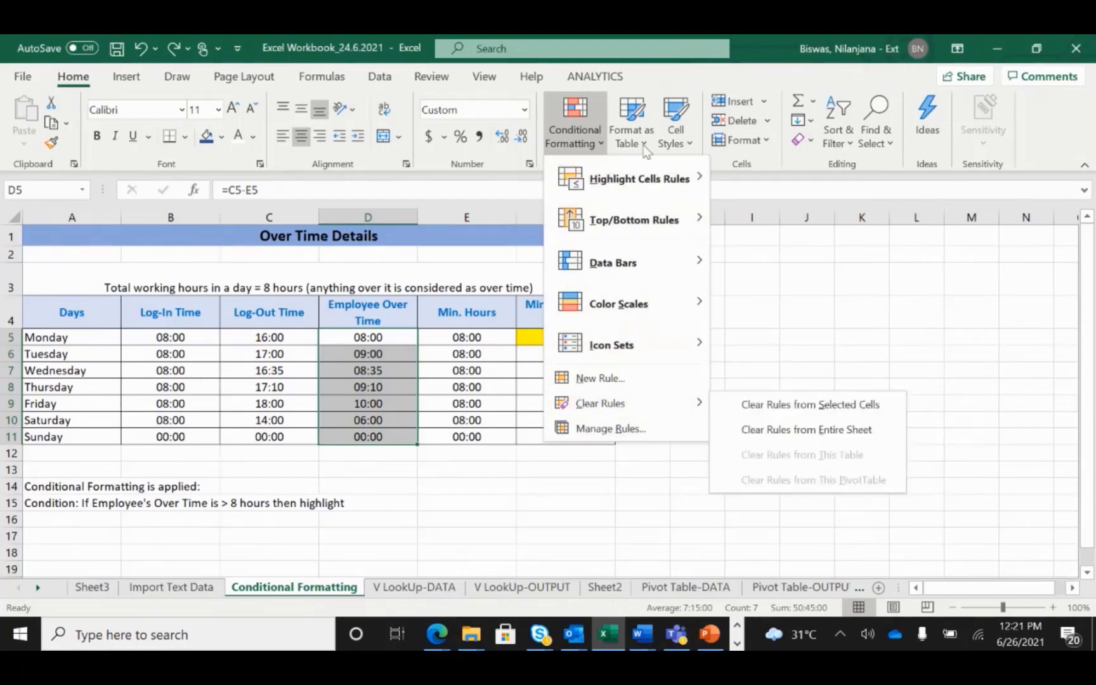
mouse_move(696, 173)
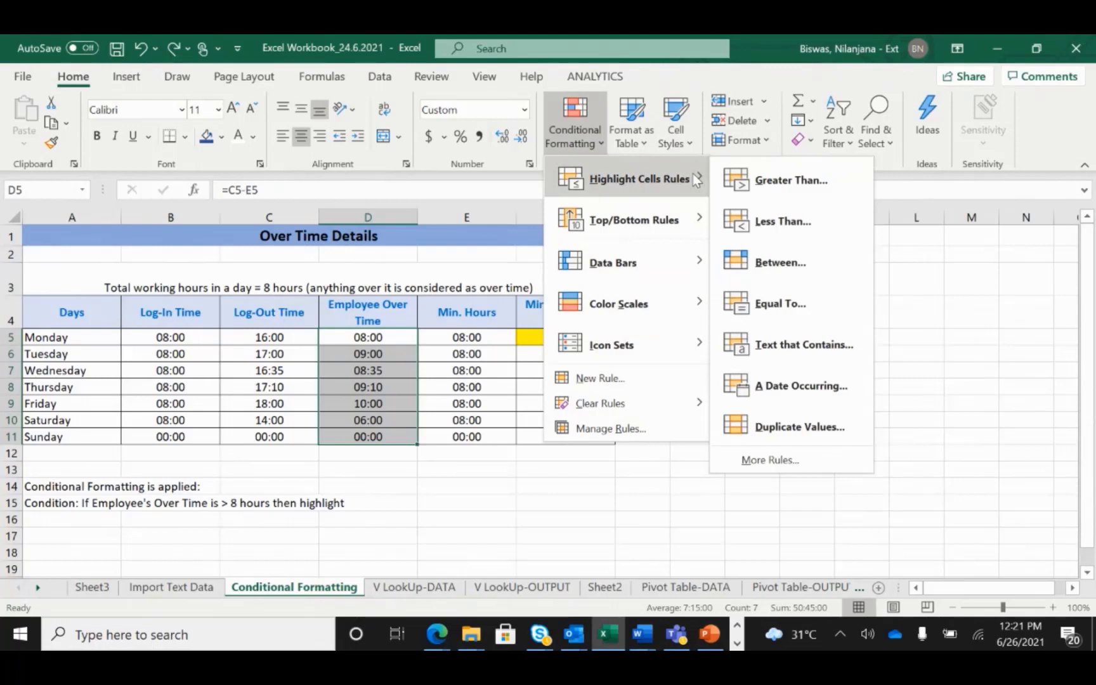
left_click(821, 196)
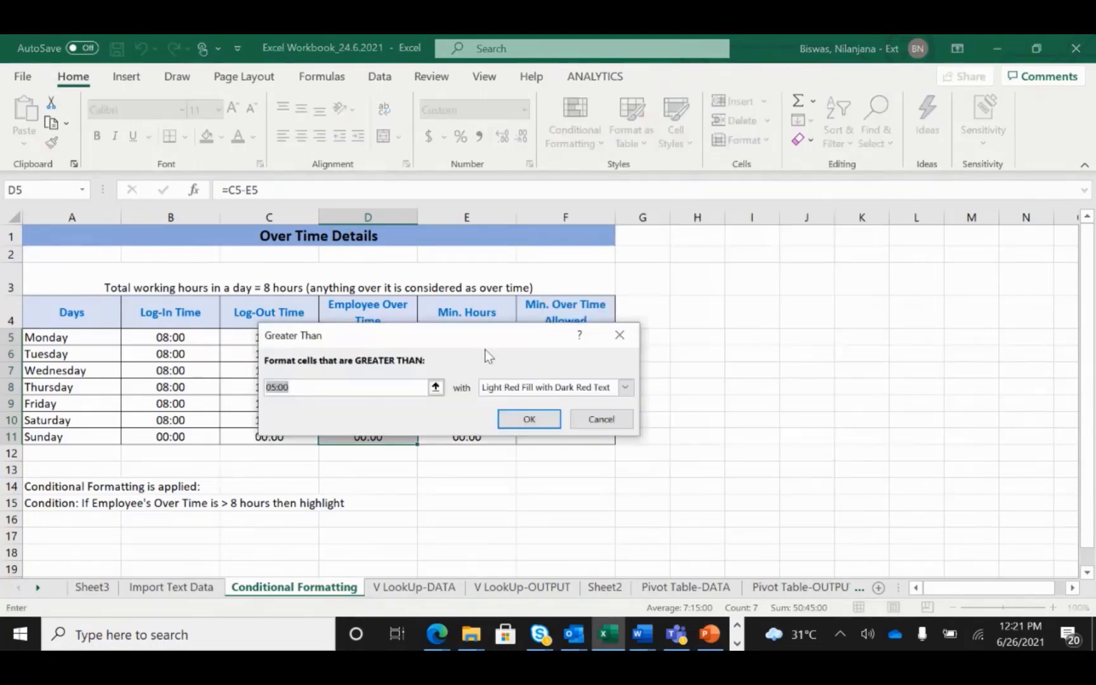
left_click_drag(489, 337, 774, 289)
left_click(561, 338)
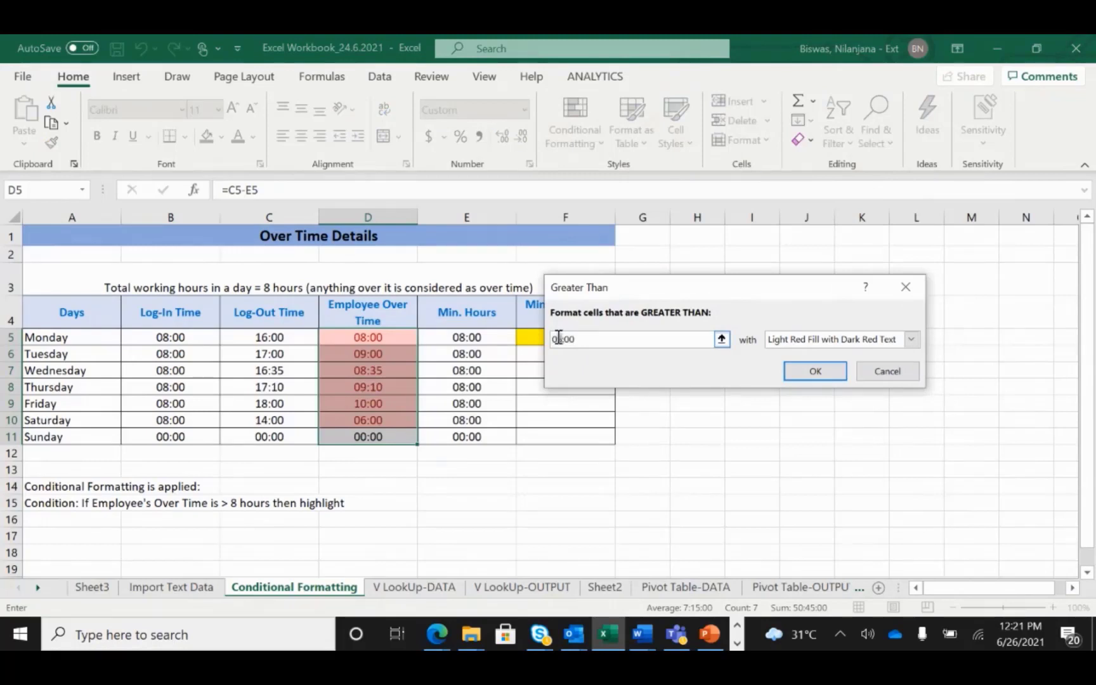
key("BackSpace")
type("8")
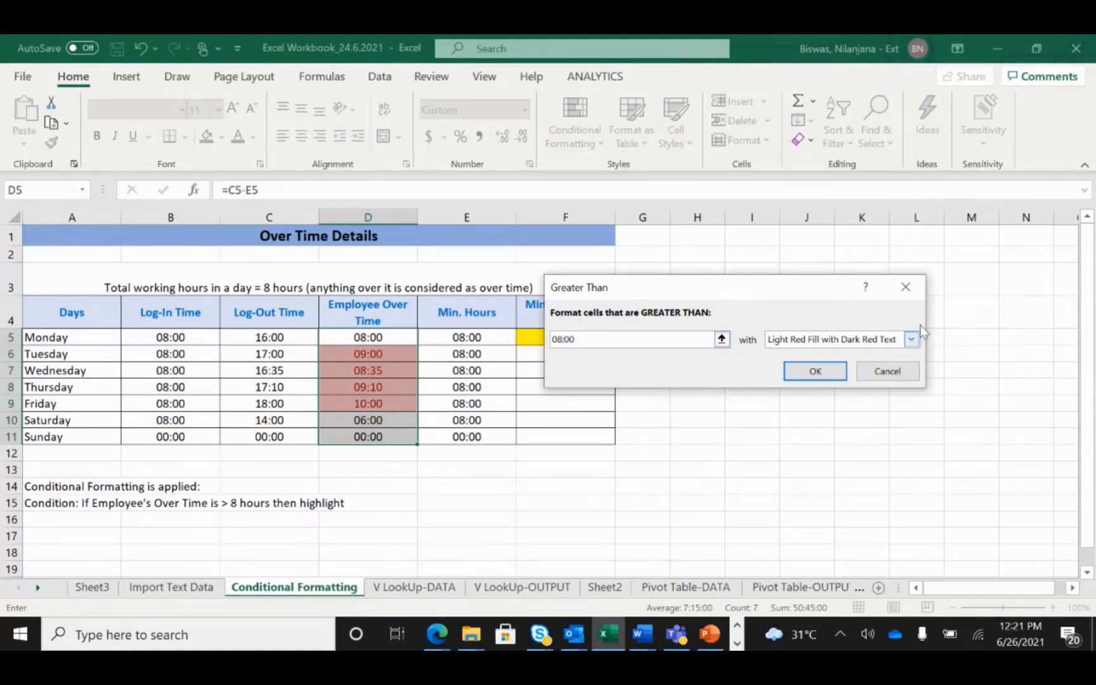
left_click(910, 341)
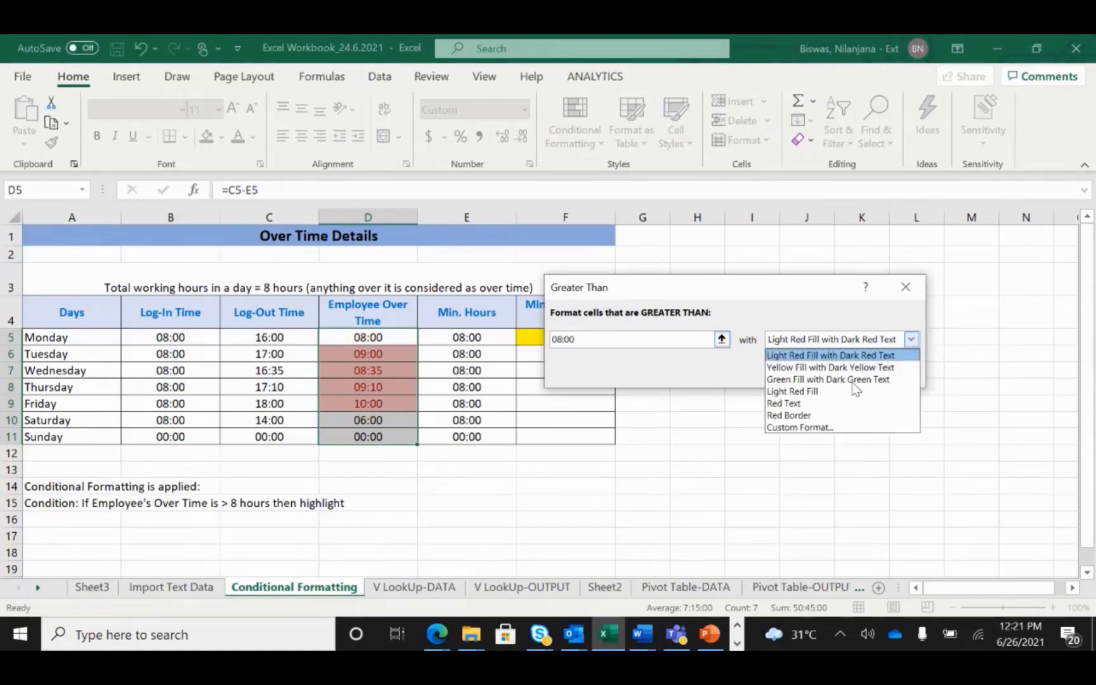
left_click(829, 430)
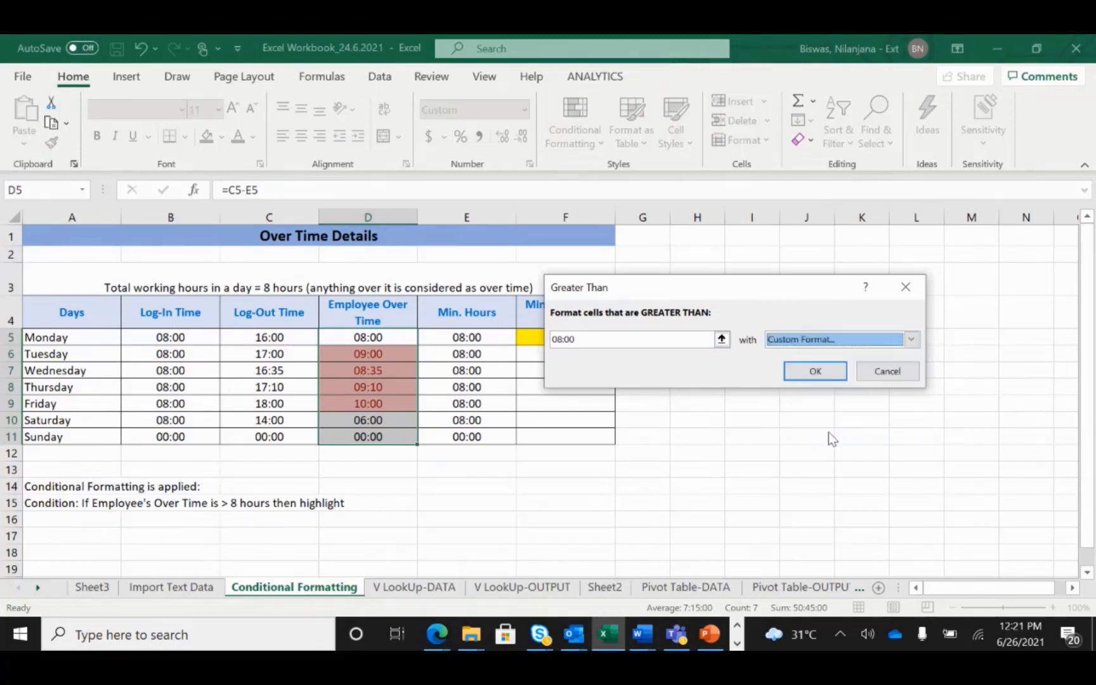
left_click(629, 570)
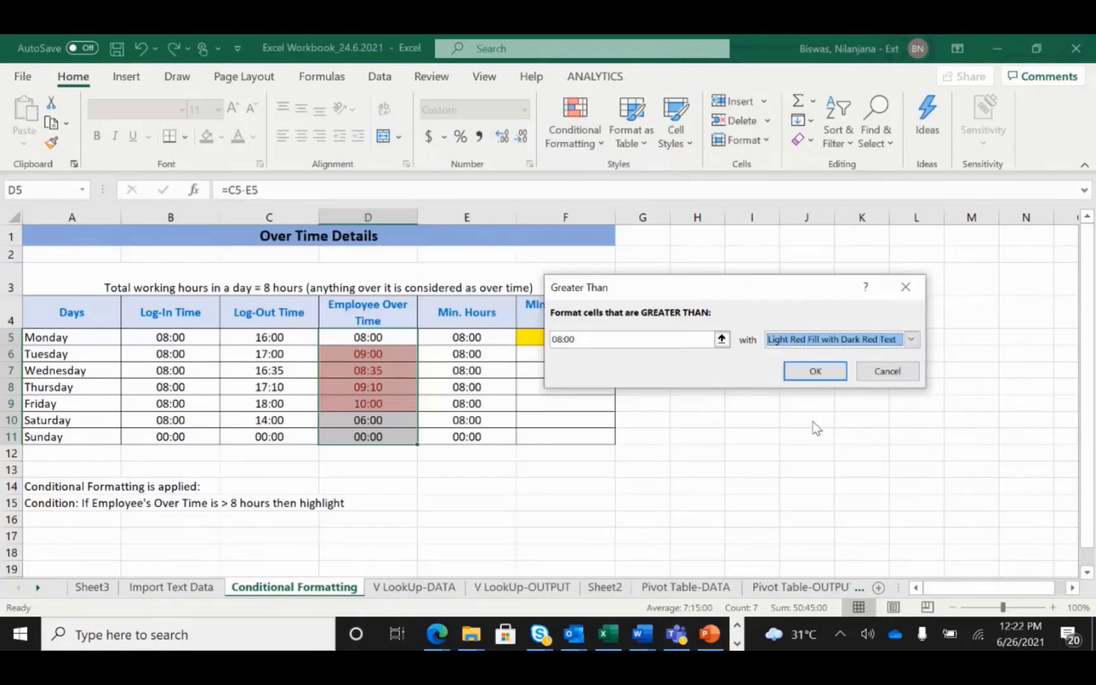
Step: Apply the greater-than rule with Light Red Fill with Dark Red Text and review the highlighted Employee Over Time values
left_click(814, 370)
left_click(641, 502)
left_click_drag(401, 355, 400, 406)
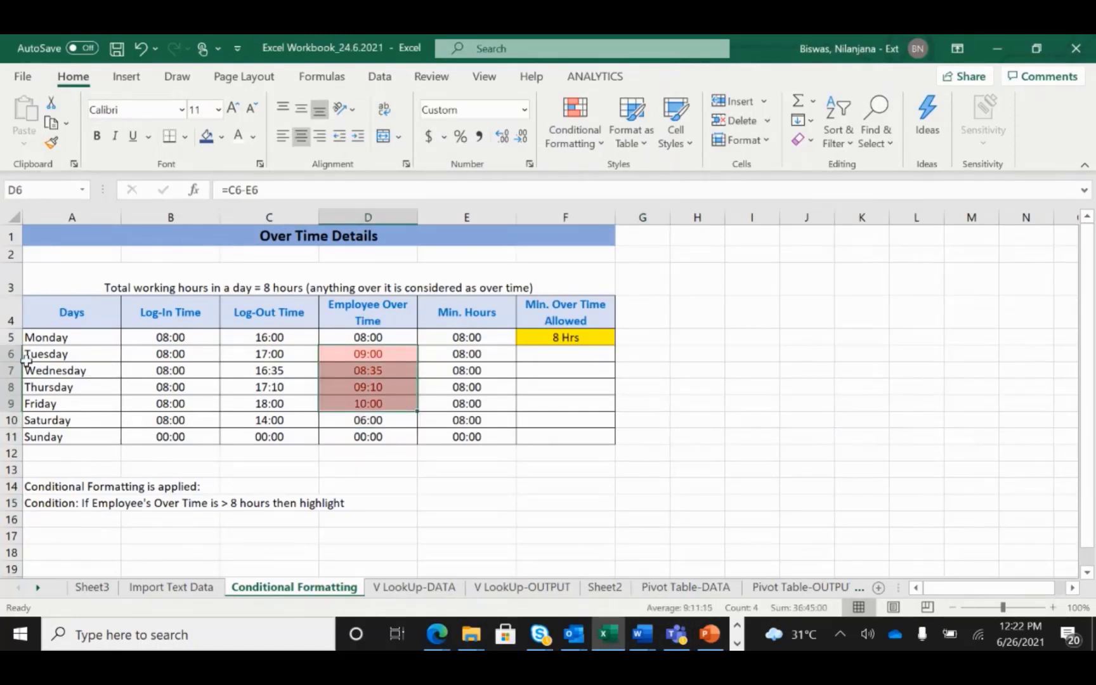
left_click(69, 369)
left_click_drag(400, 353, 398, 403)
Step: Turn on filtering for the Over Time Details table in A4:F11
left_click_drag(86, 313, 556, 434)
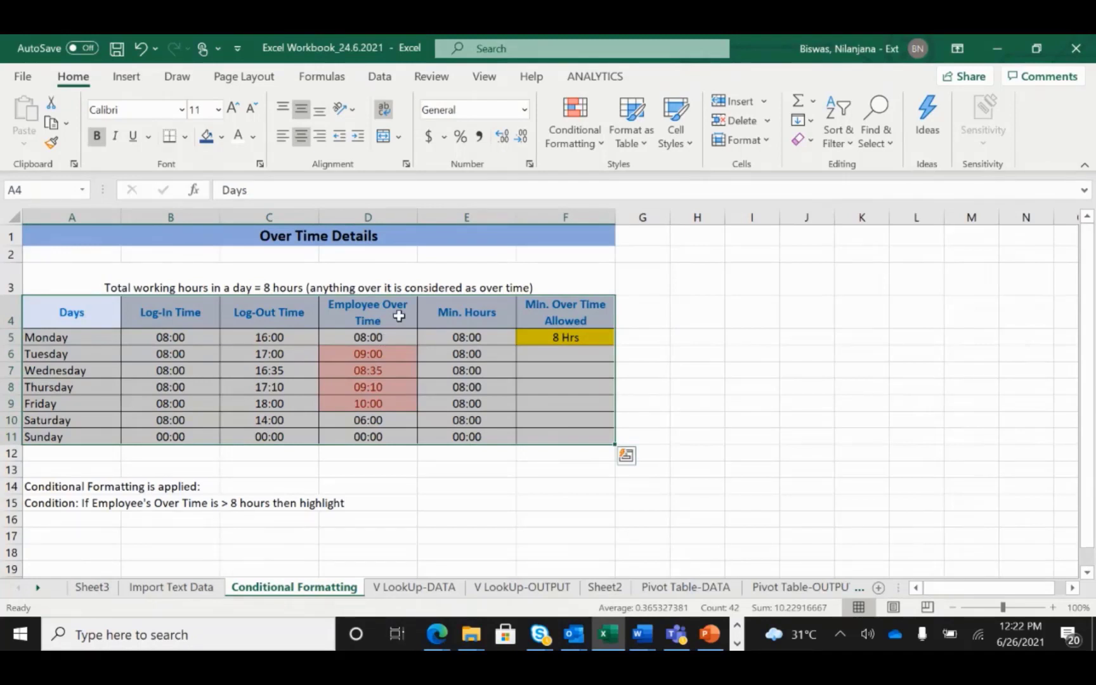
left_click(383, 73)
left_click(517, 130)
left_click(409, 320)
left_click(735, 338)
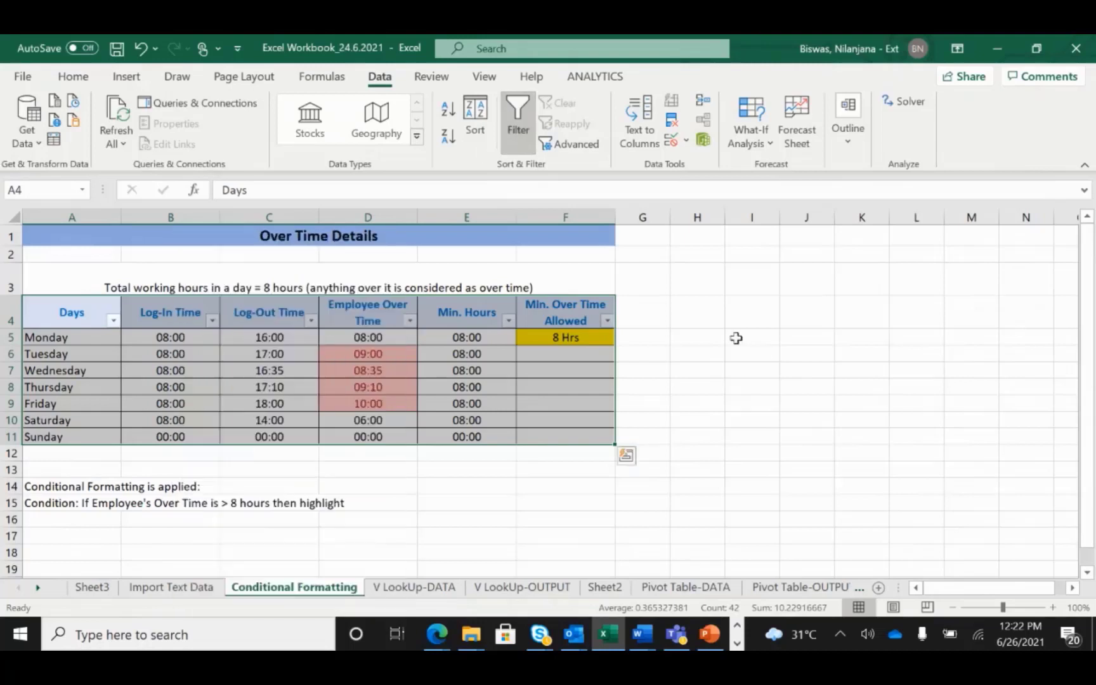
Step: Filter the Employee Over Time column by the light red cell color
left_click(457, 468)
left_click(410, 320)
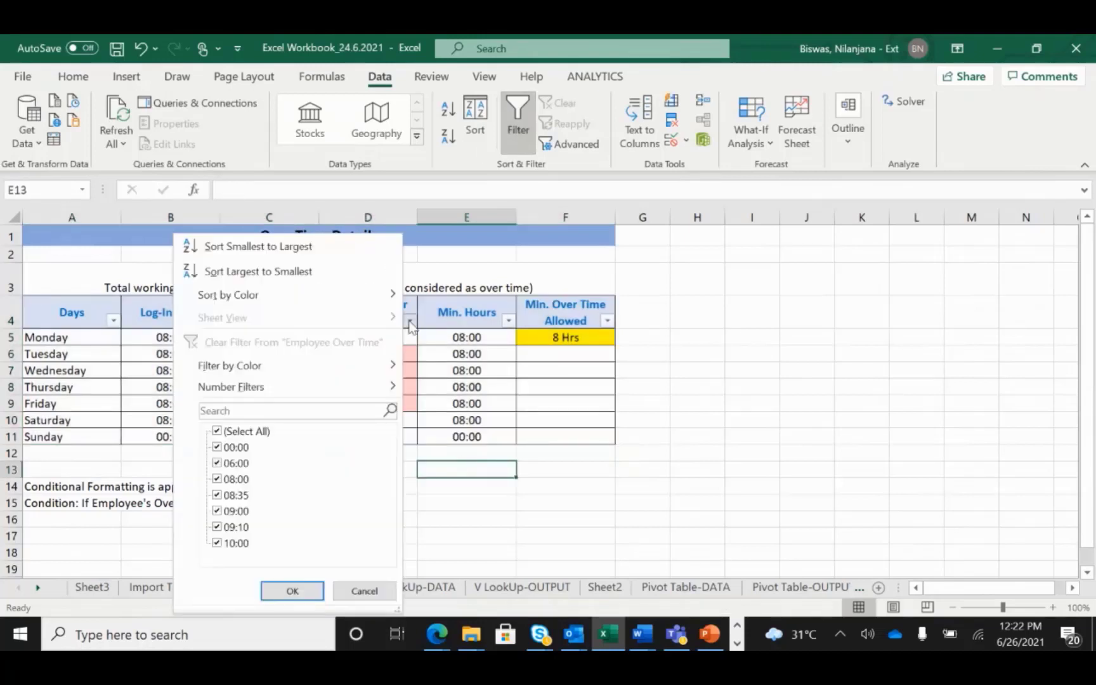
mouse_move(257, 373)
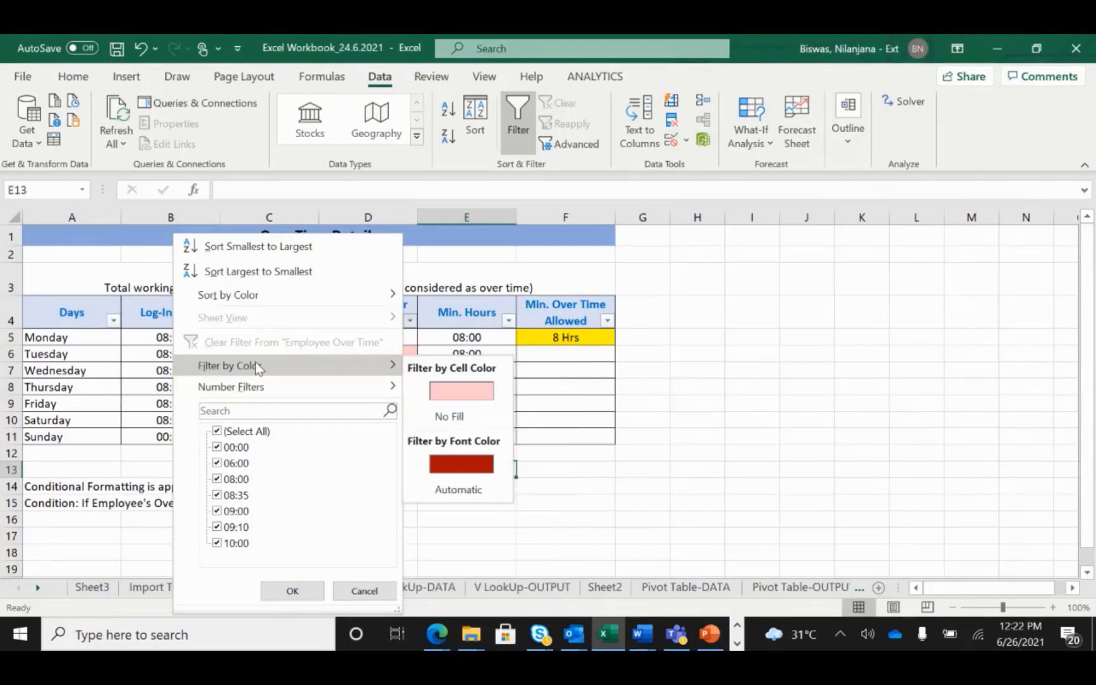
left_click(462, 389)
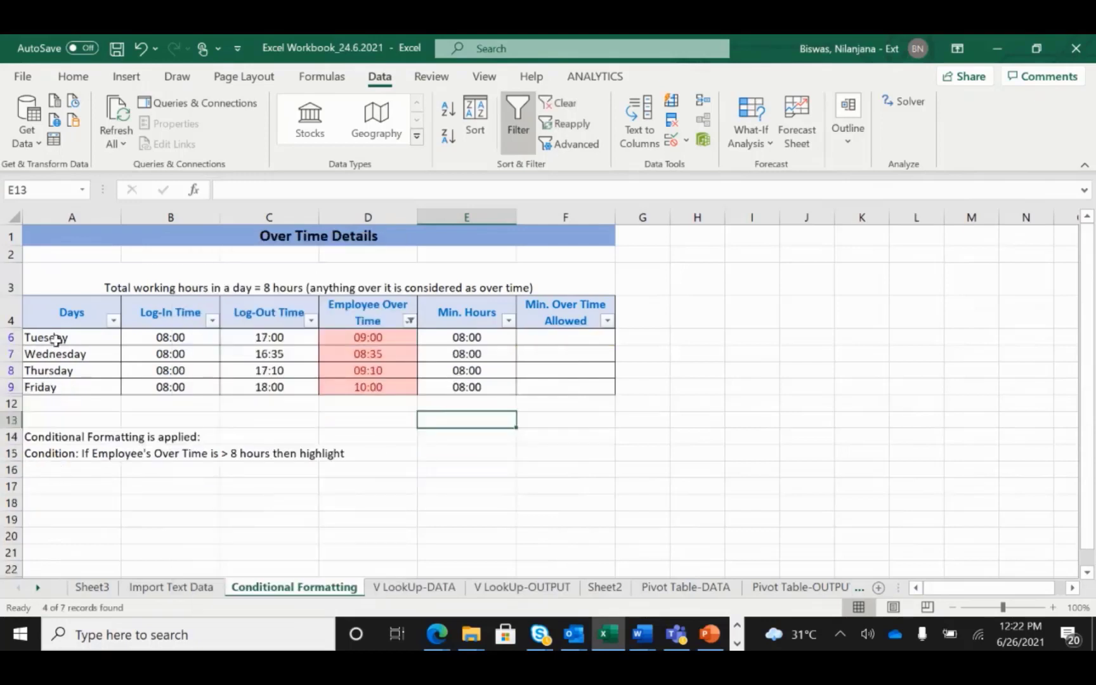
Step: Review the filtered overtime rows and copy them together with the header row, from Days to Min. Over Time Allowed
left_click_drag(81, 313, 571, 386)
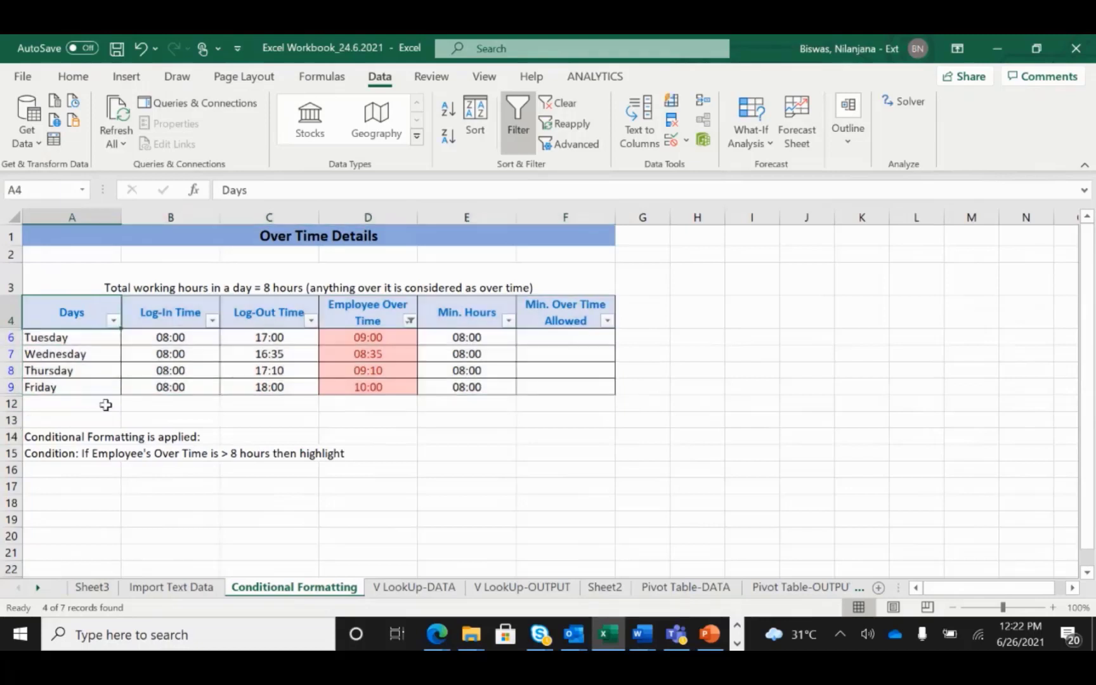
left_click(103, 403)
left_click_drag(81, 313, 559, 379)
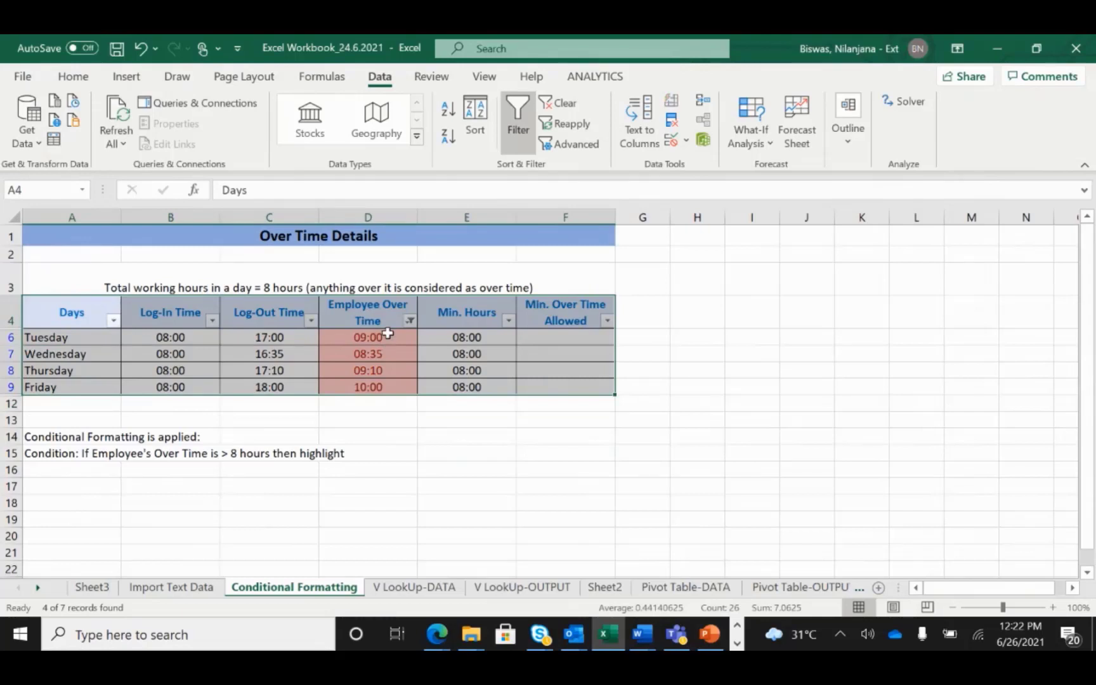
left_click(540, 406)
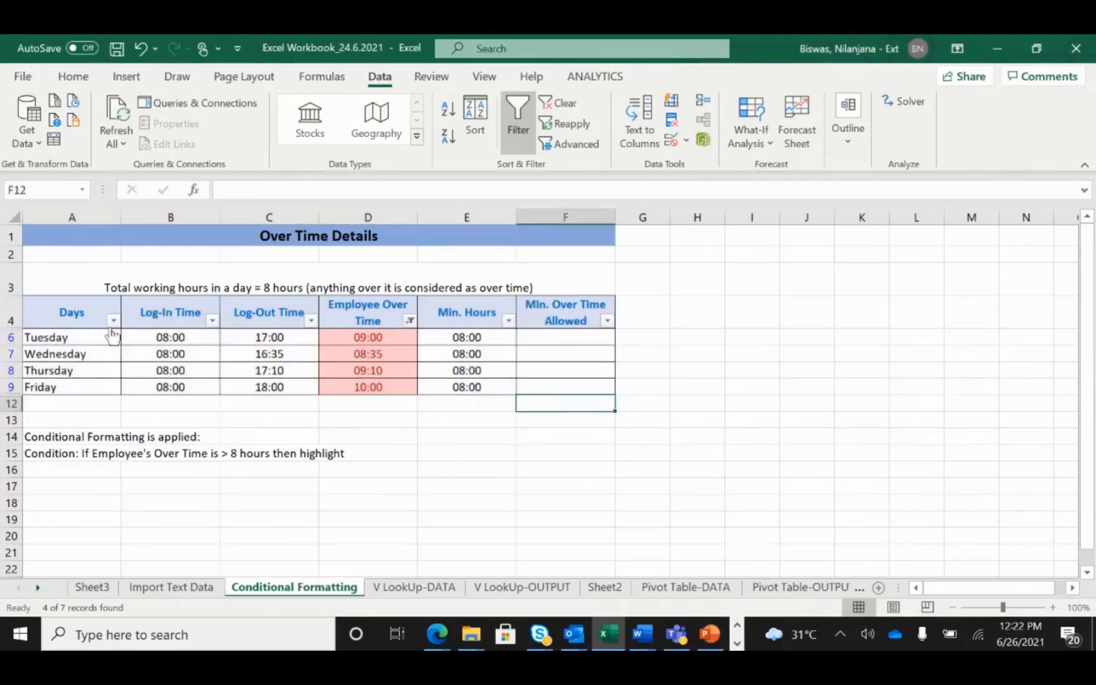
left_click_drag(59, 314, 548, 387)
key("ctrl+c")
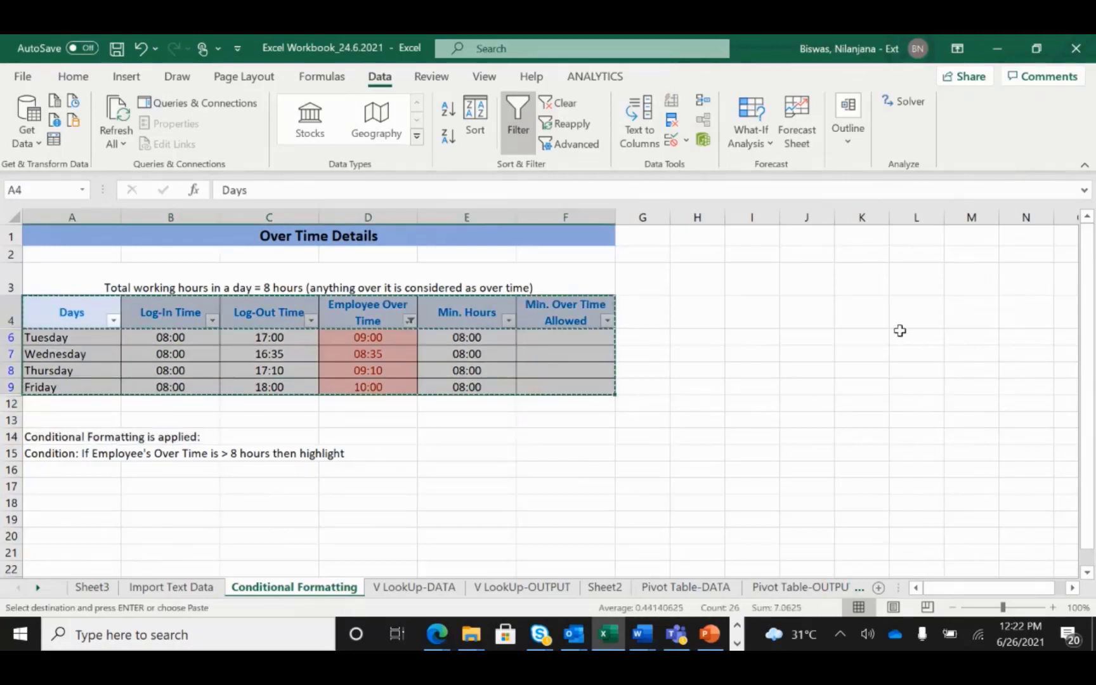
Step: Insert a new worksheet before Conditional Formatting and paste the copied rows there as values, starting in D2
right_click(341, 591)
left_click(460, 349)
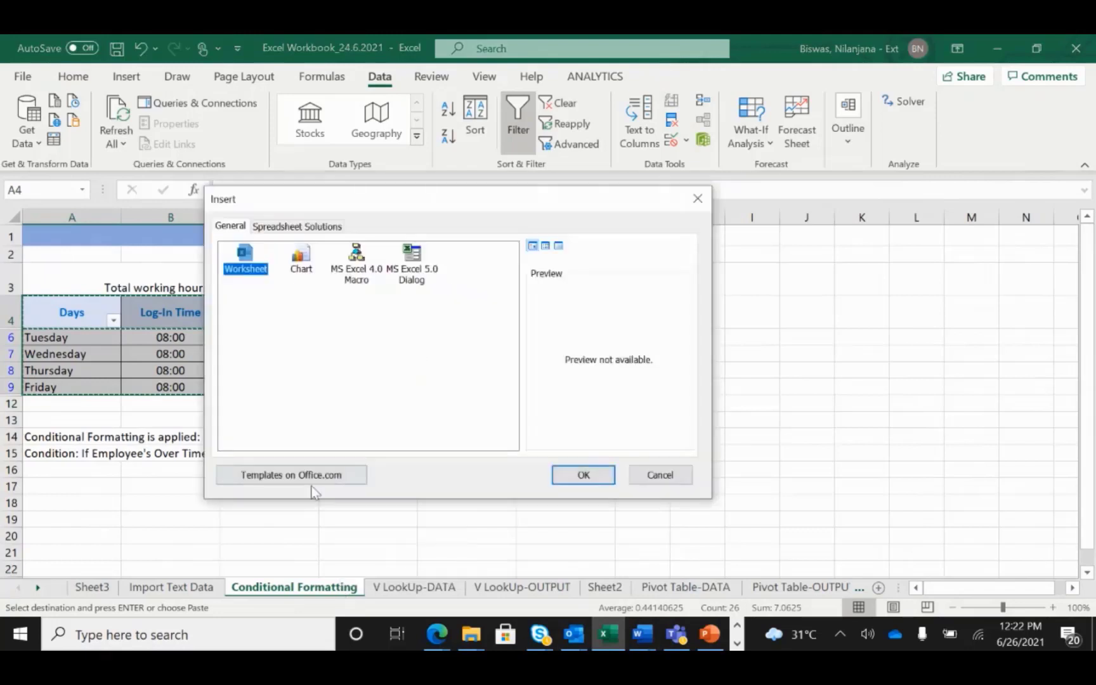
left_click(593, 473)
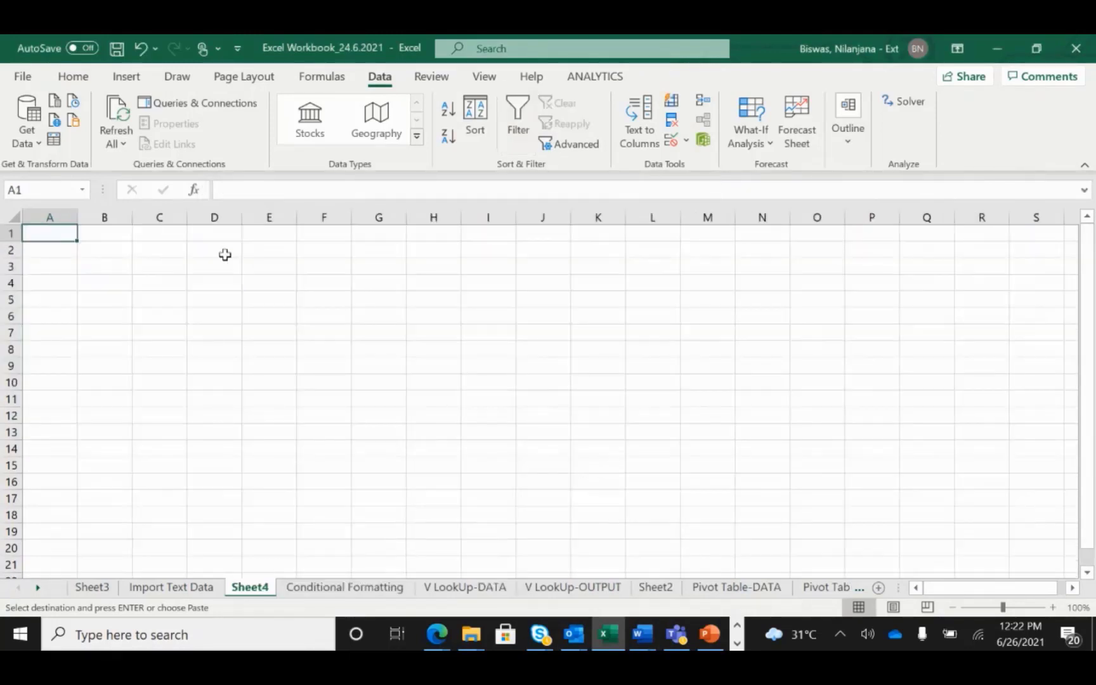
left_click(222, 252)
right_click(222, 252)
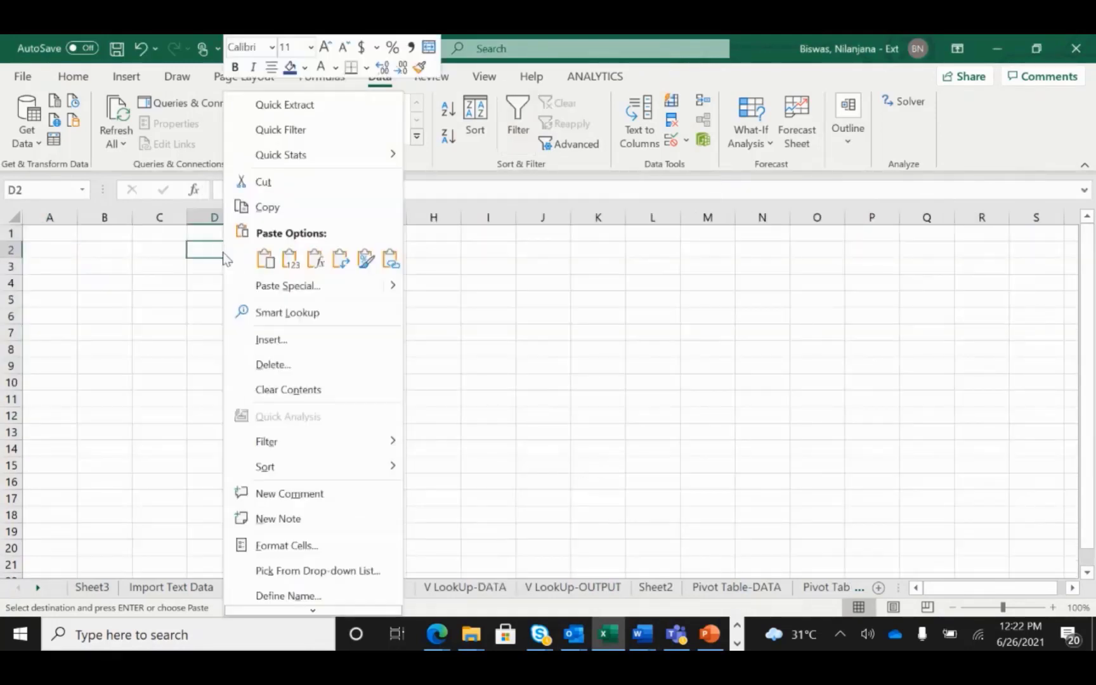
left_click(288, 258)
left_click(931, 328)
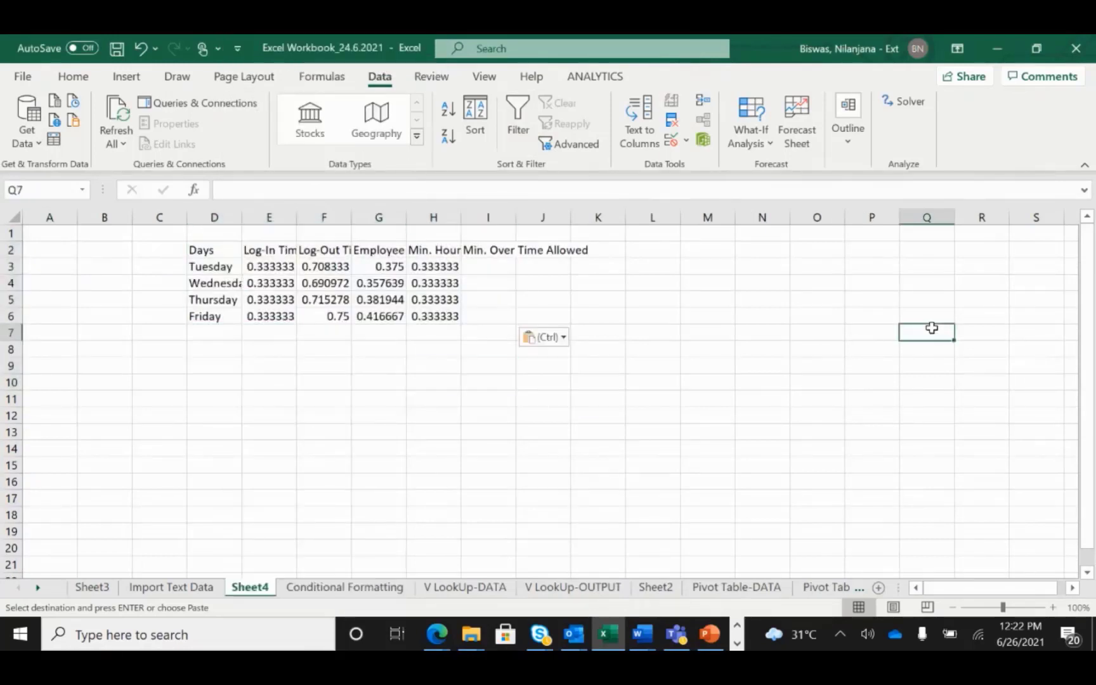
Step: Delete the pasted values on Sheet4 and return to the Conditional Formatting sheet
left_click_drag(212, 255, 488, 339)
key("Delete")
left_click(422, 459)
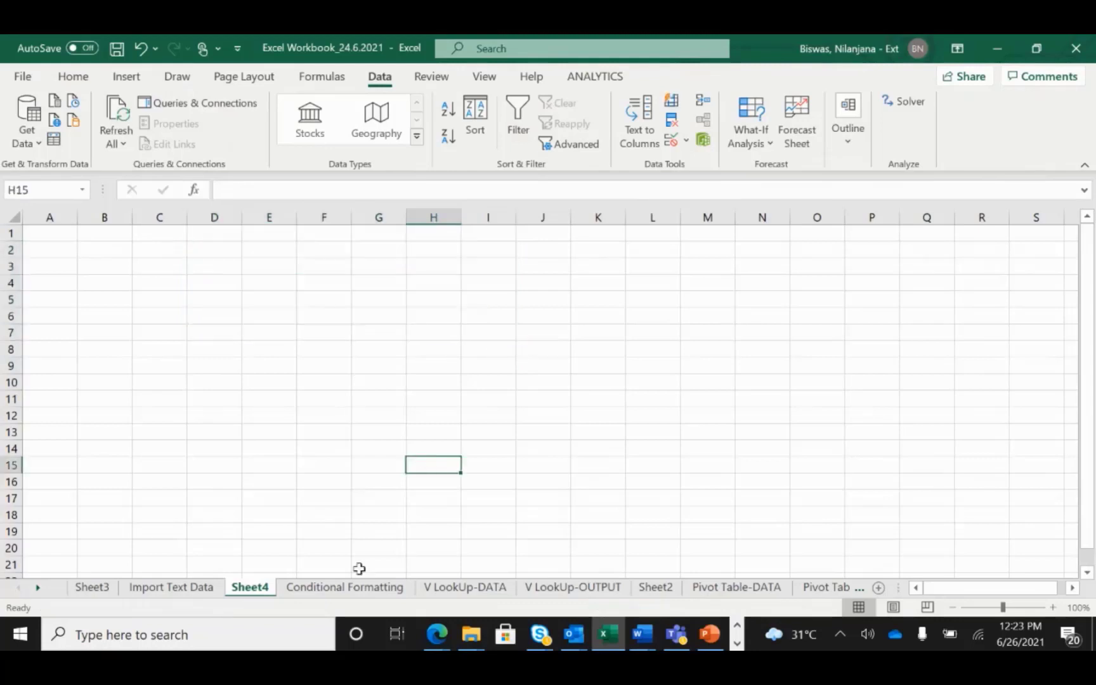
left_click(357, 575)
left_click(357, 584)
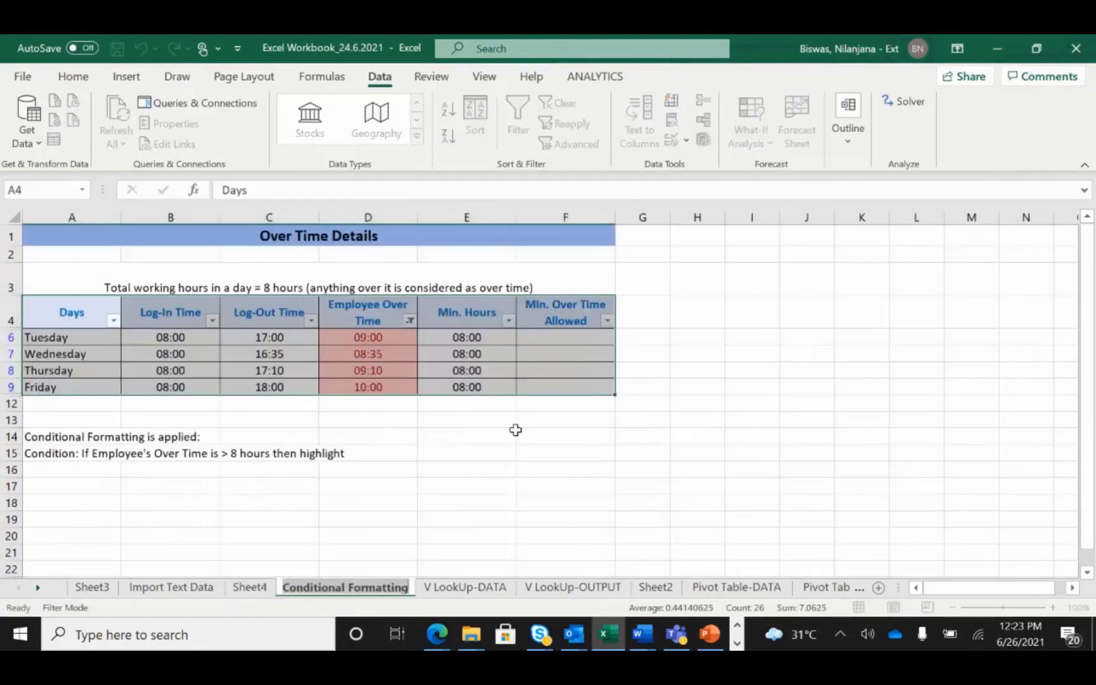
Step: Try filtering Employee Over Time by No Fill, undo it along with the Sheet4 deletion, and return to the Conditional Formatting sheet
left_click(586, 437)
left_click(409, 322)
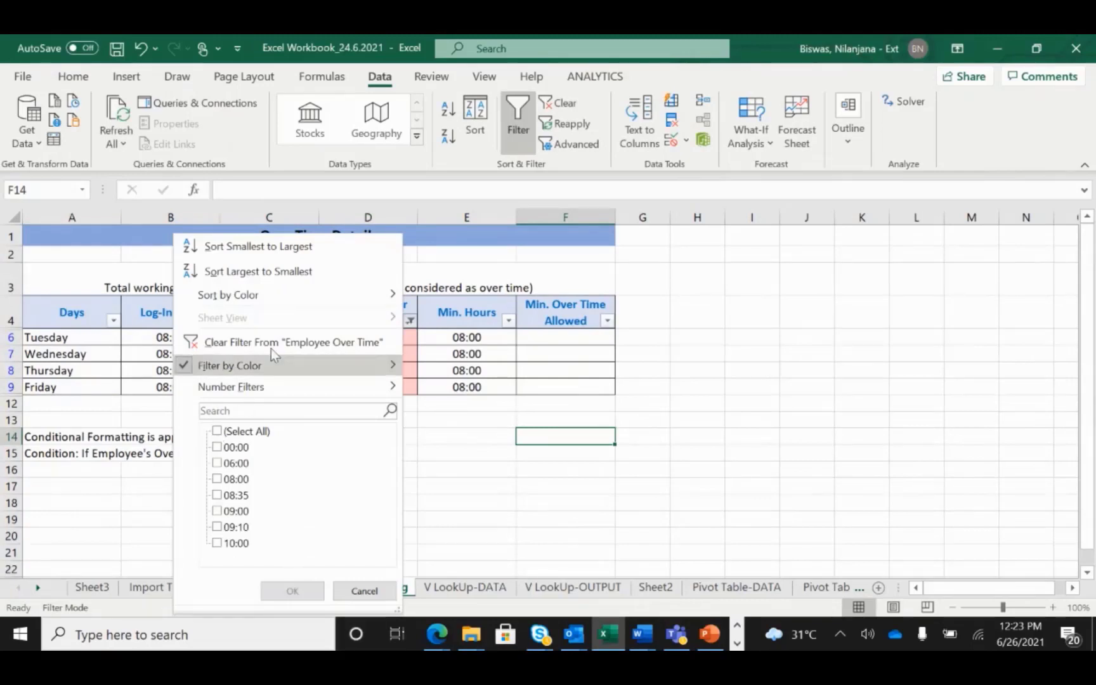
mouse_move(401, 373)
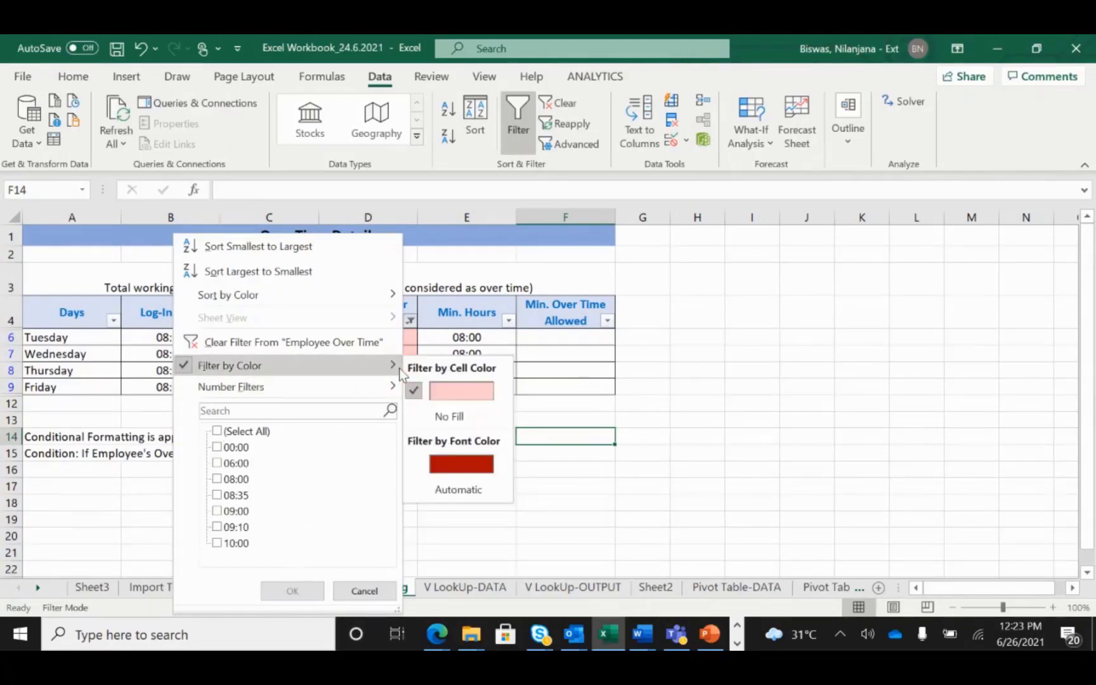
left_click(446, 414)
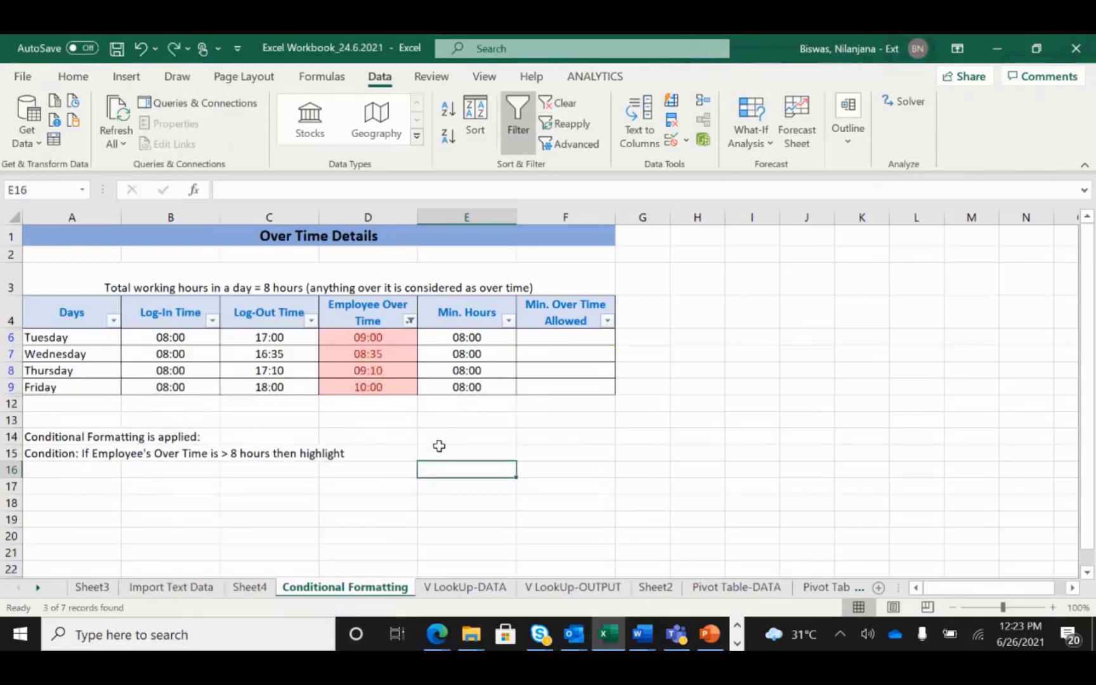
key("ctrl+Page_Up")
left_click(763, 449)
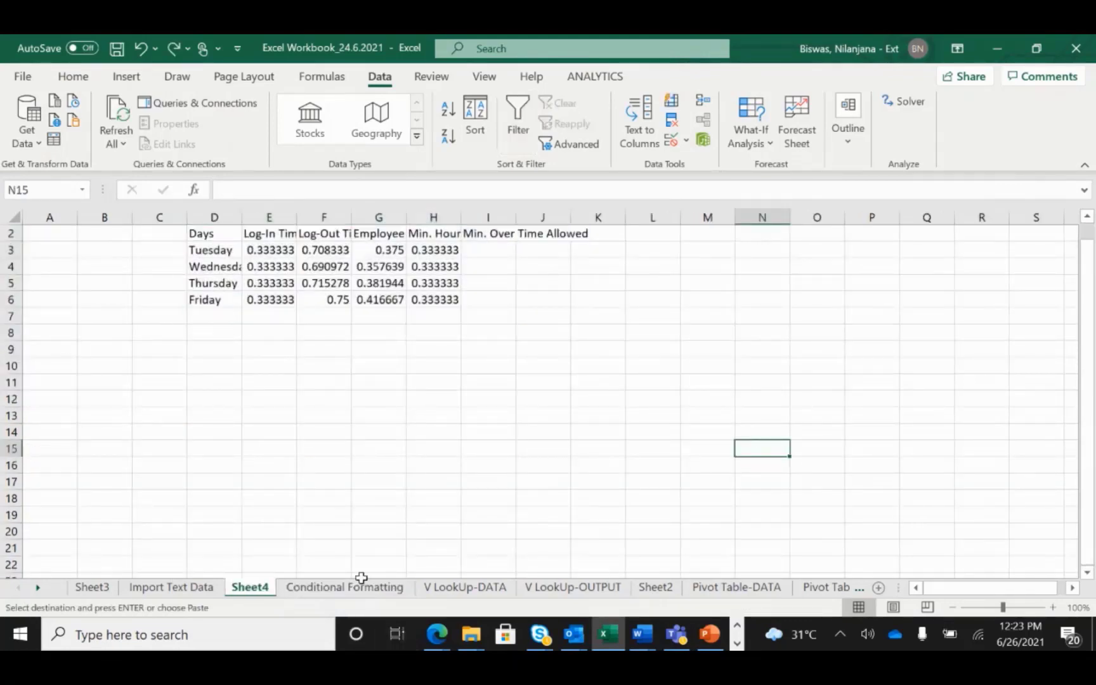
left_click(365, 588)
key("Escape")
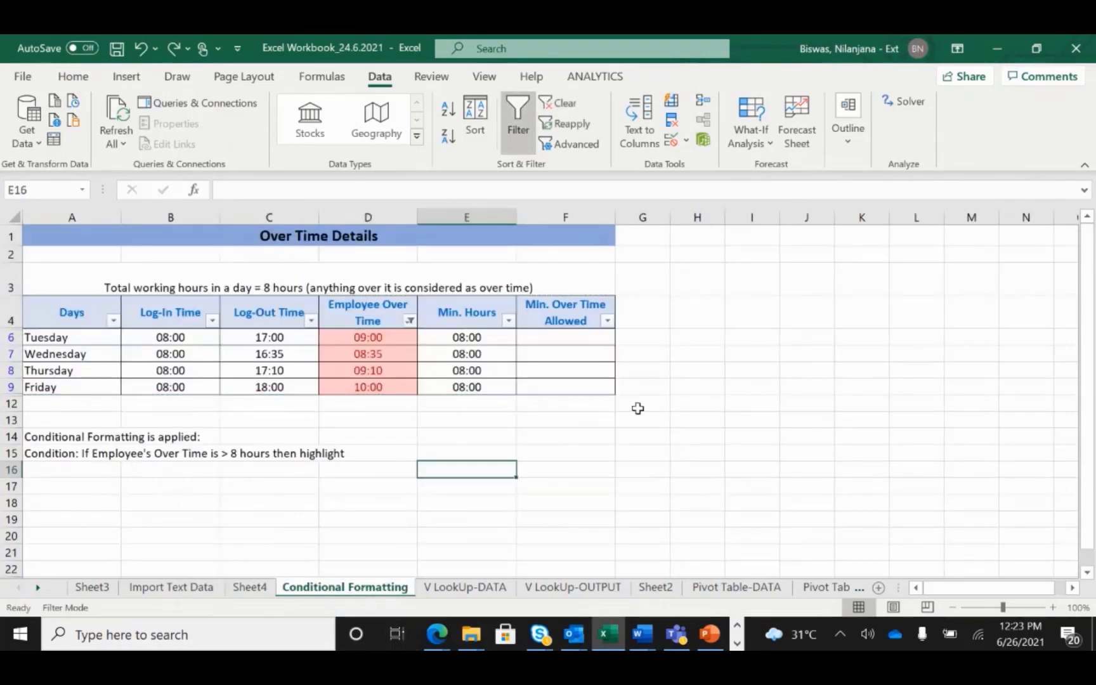
Step: Reset the Employee Over Time filter to select all values so every day's row is shown
left_click(374, 438)
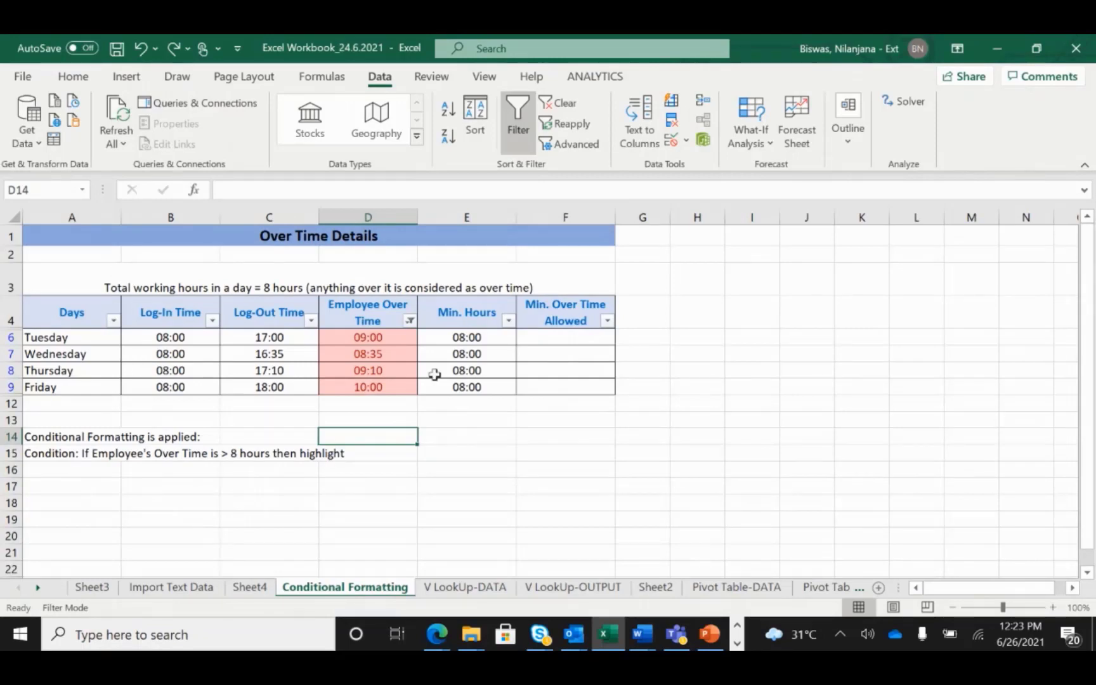
left_click(472, 381)
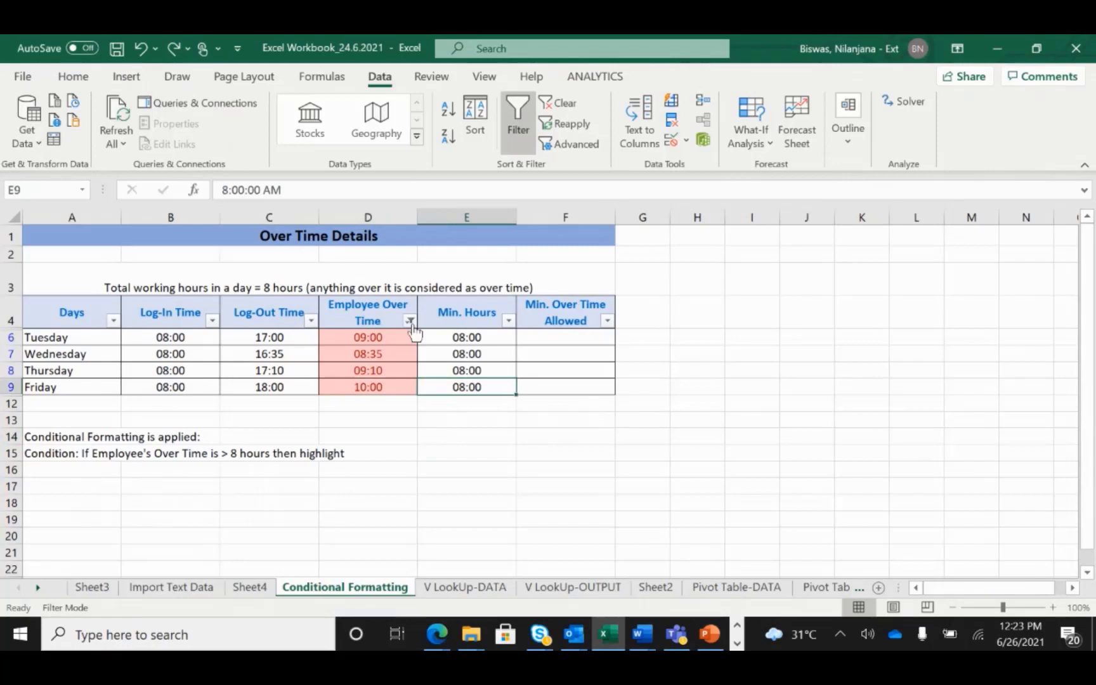
left_click(410, 320)
left_click(216, 432)
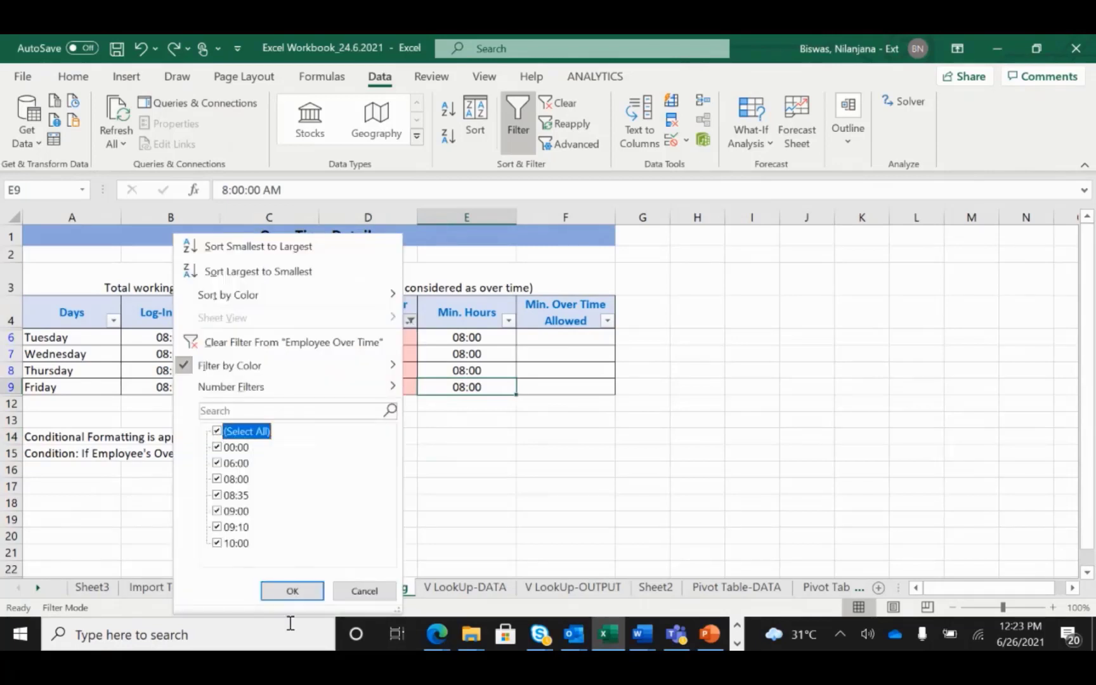
left_click(310, 593)
left_click(594, 398)
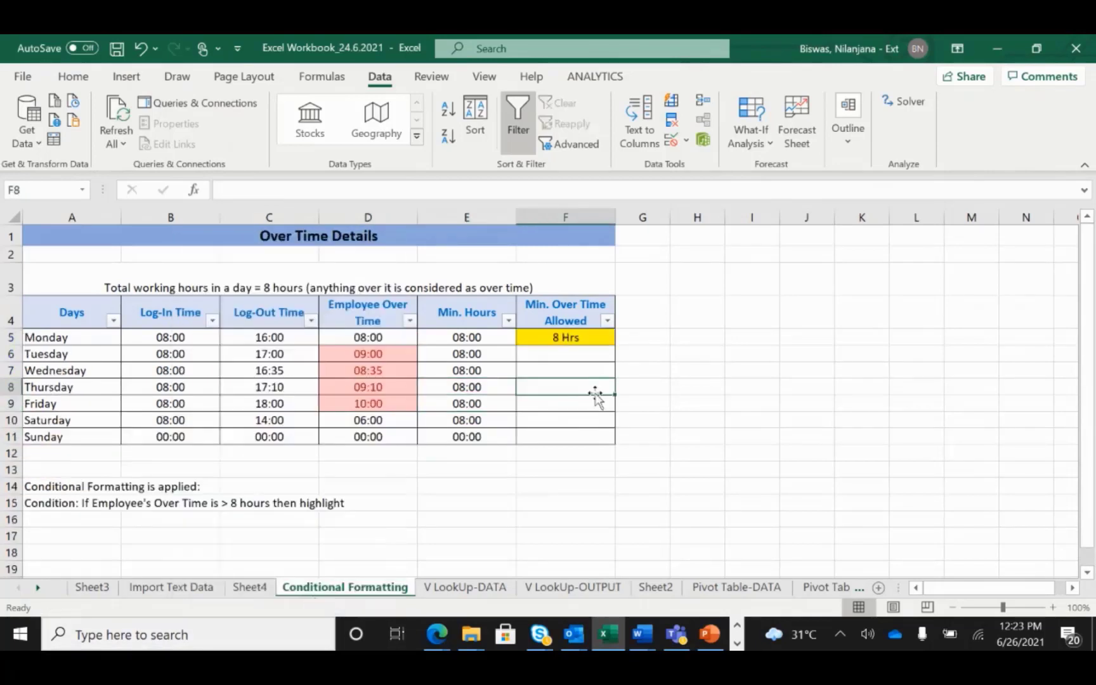
left_click(697, 340)
type("=")
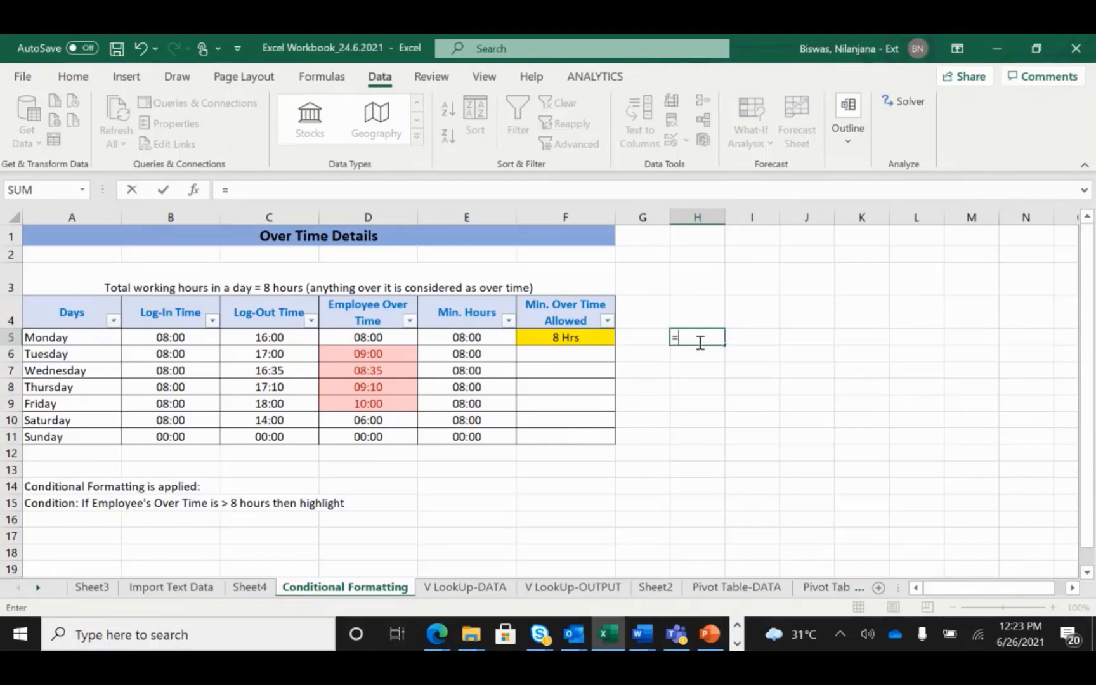
key("Escape")
Step: Enter the column heading "Overtime indicator" in H4
left_click(709, 306)
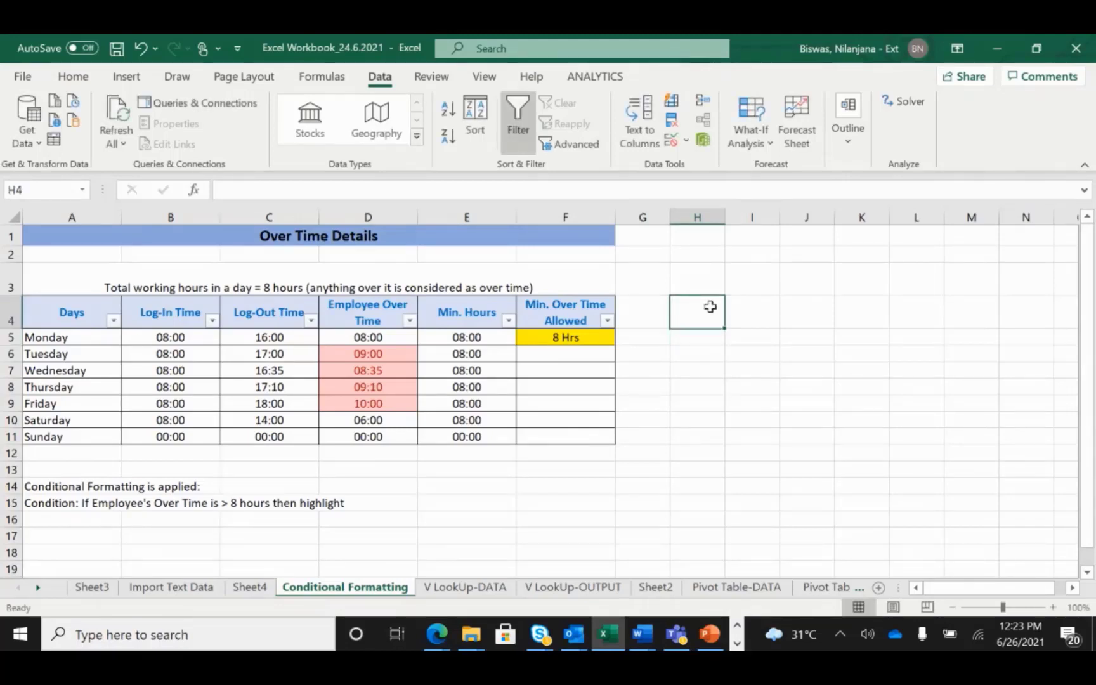
type("Overti")
key("BackSpace")
key("BackSpace")
type("time indicator")
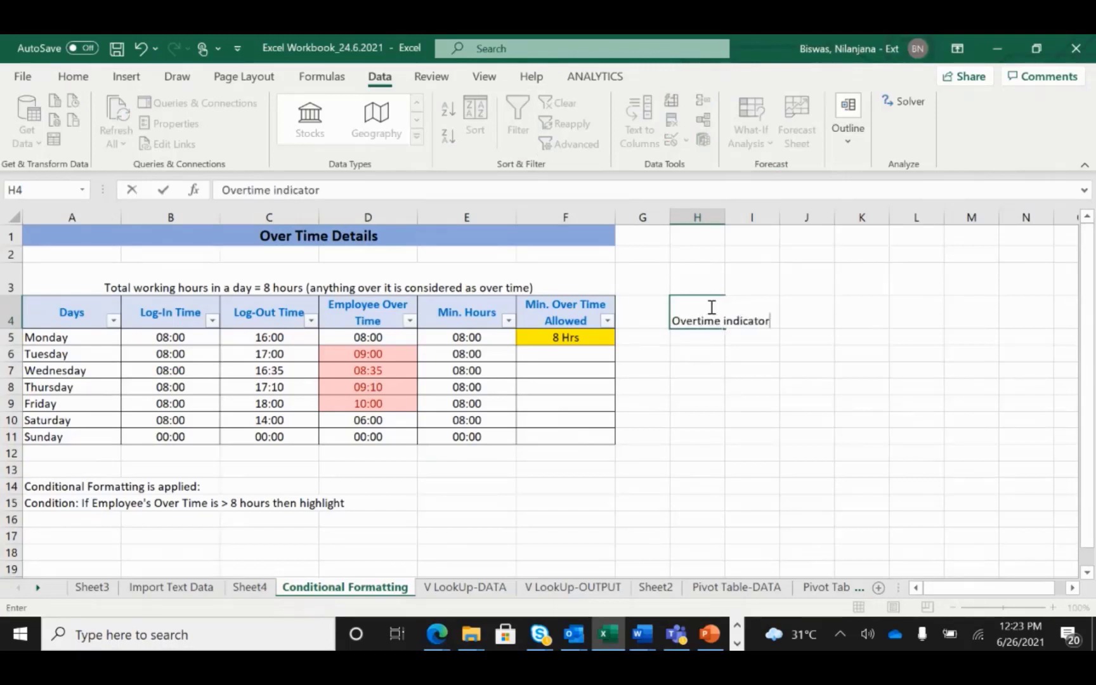
key("Return")
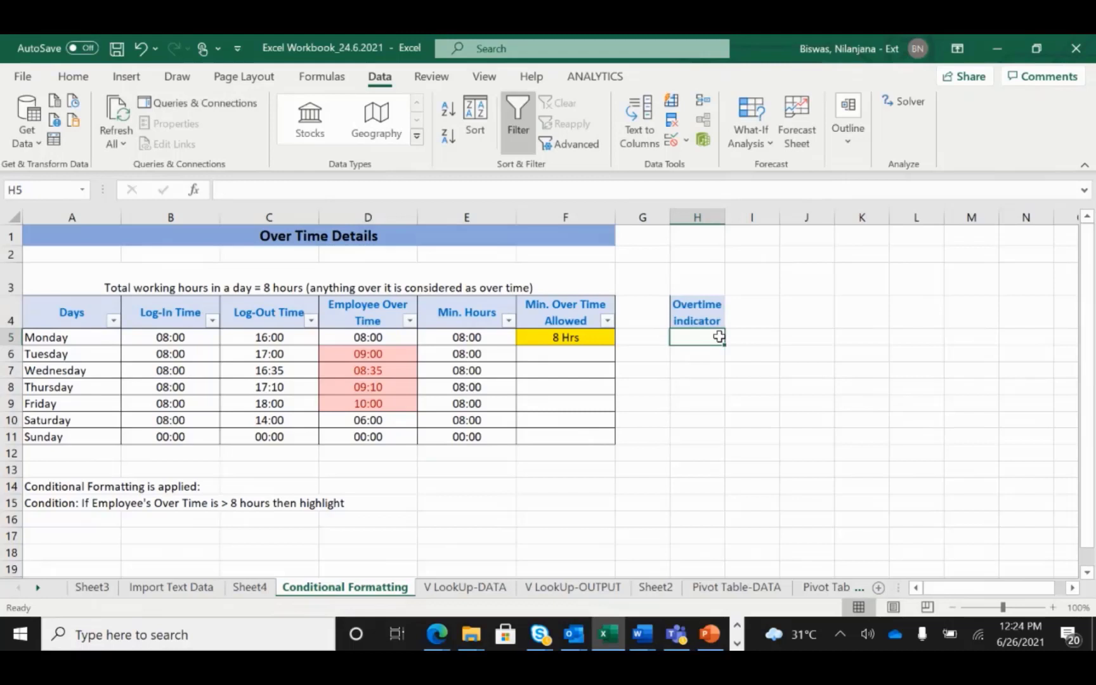
Step: Enter the formula =IF(D5>$F$5,1,0) in H5 to flag Monday's overtime against the minimum overtime allowed
type("=if")
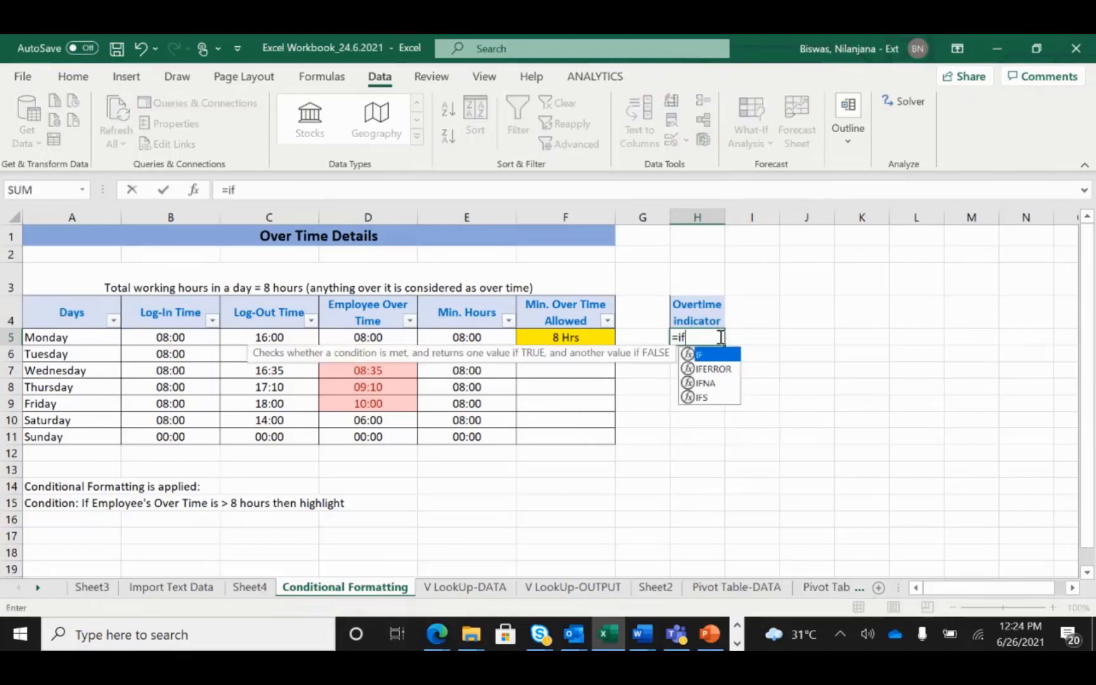
type("(")
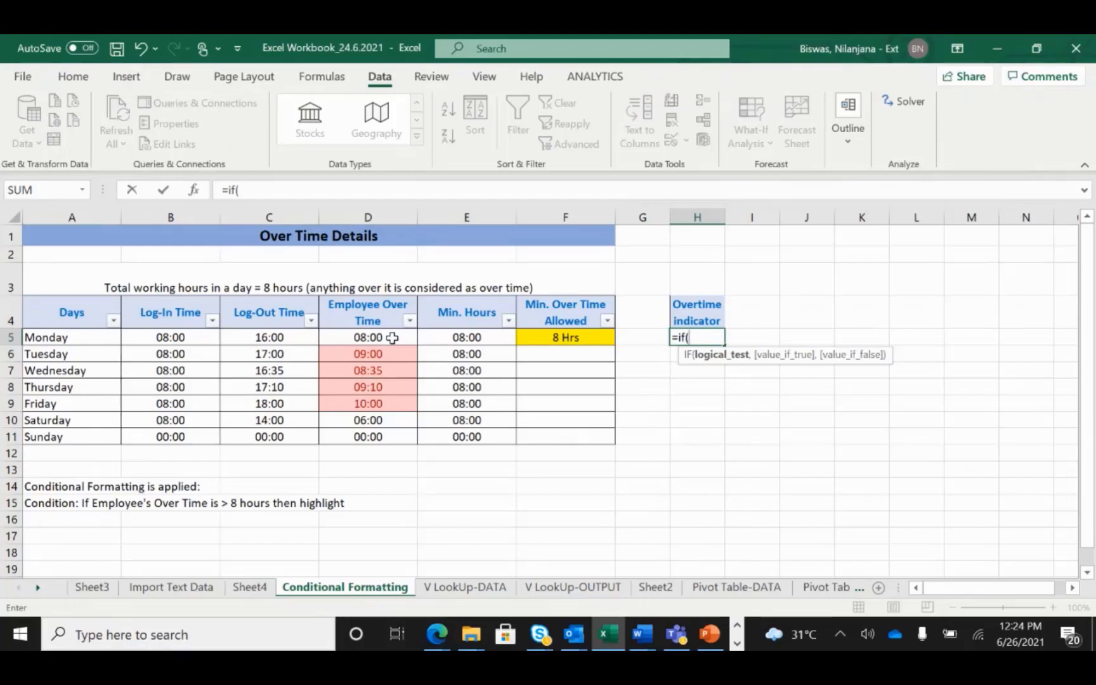
left_click(393, 338)
type(">")
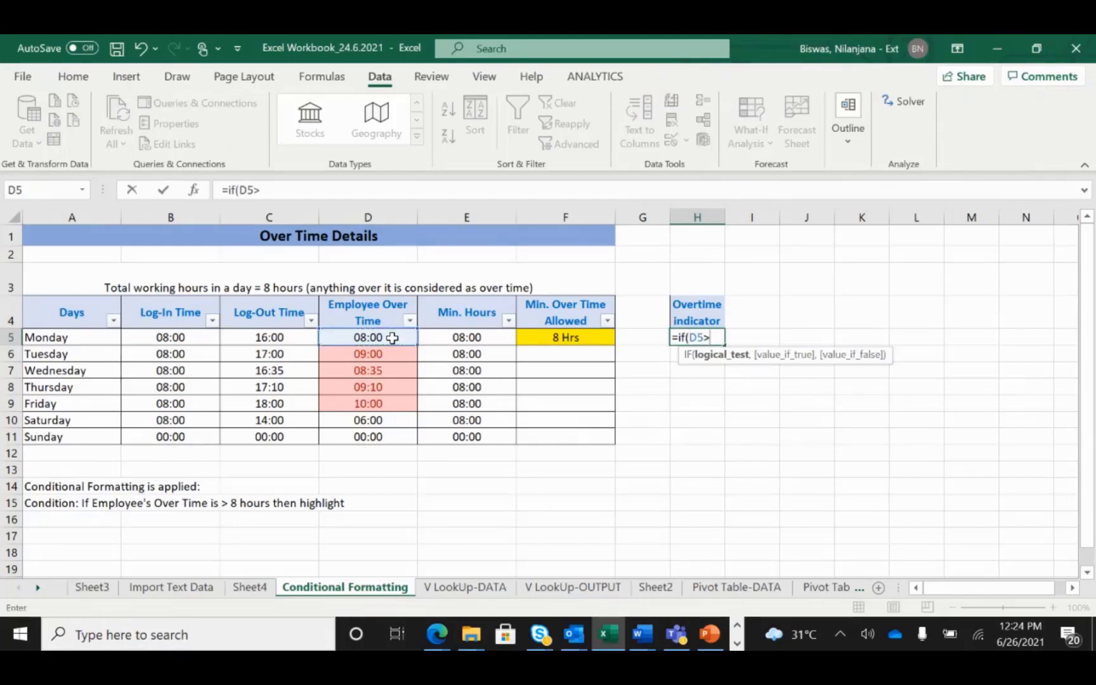
left_click(573, 340)
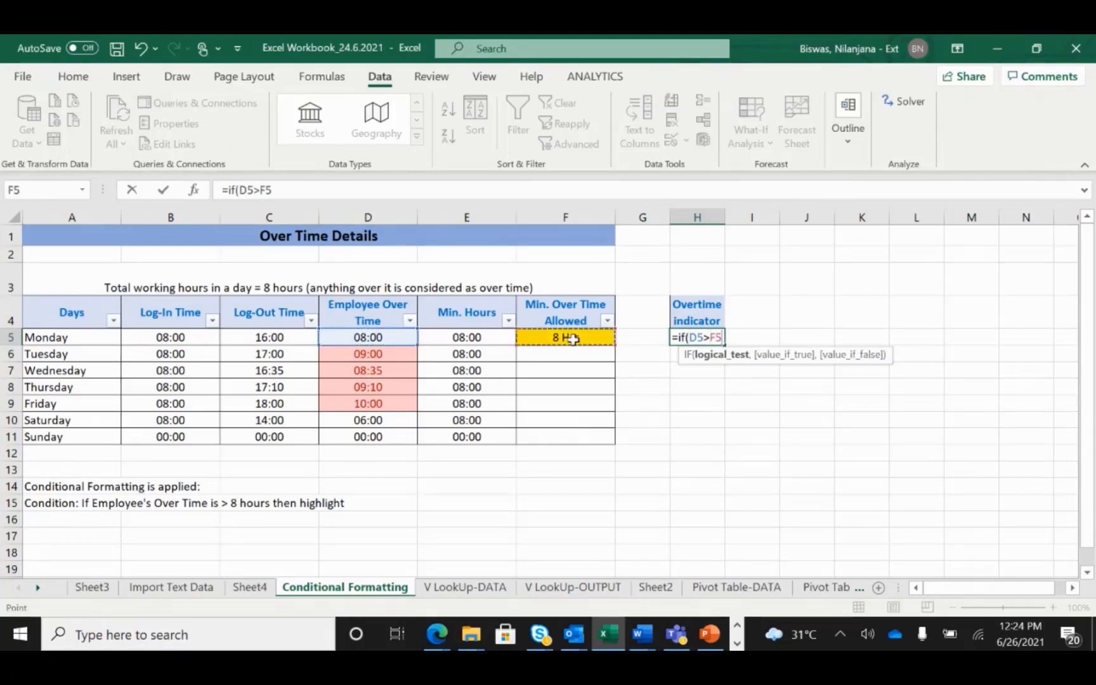
key("F4")
type(",1,0)")
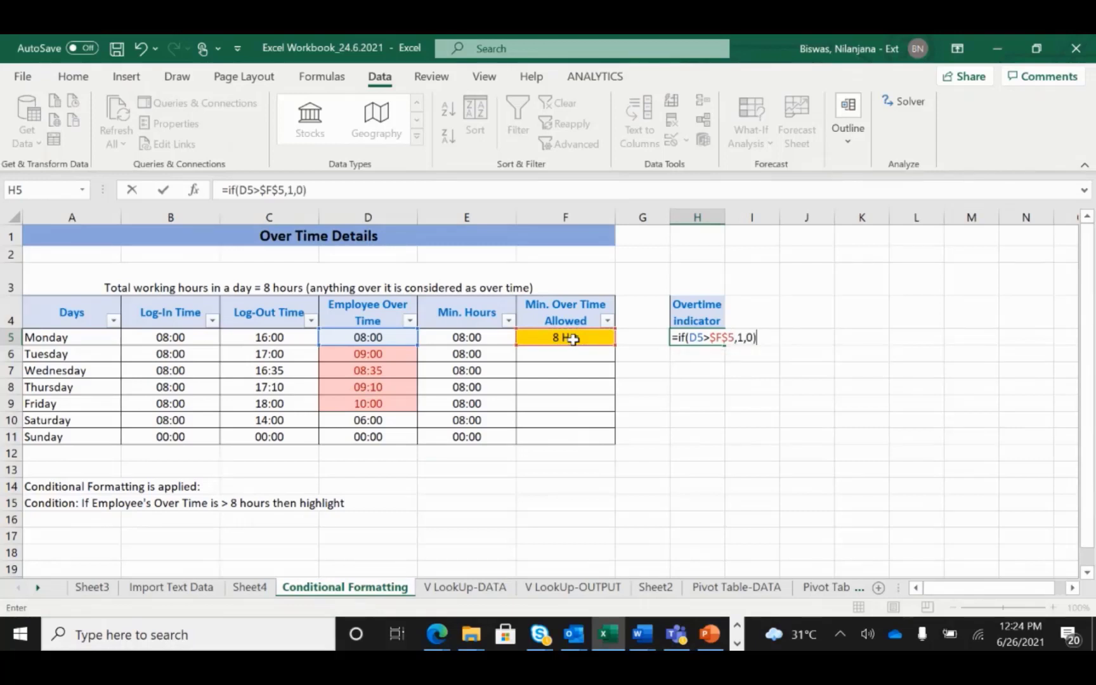
key("Return")
left_click(715, 336)
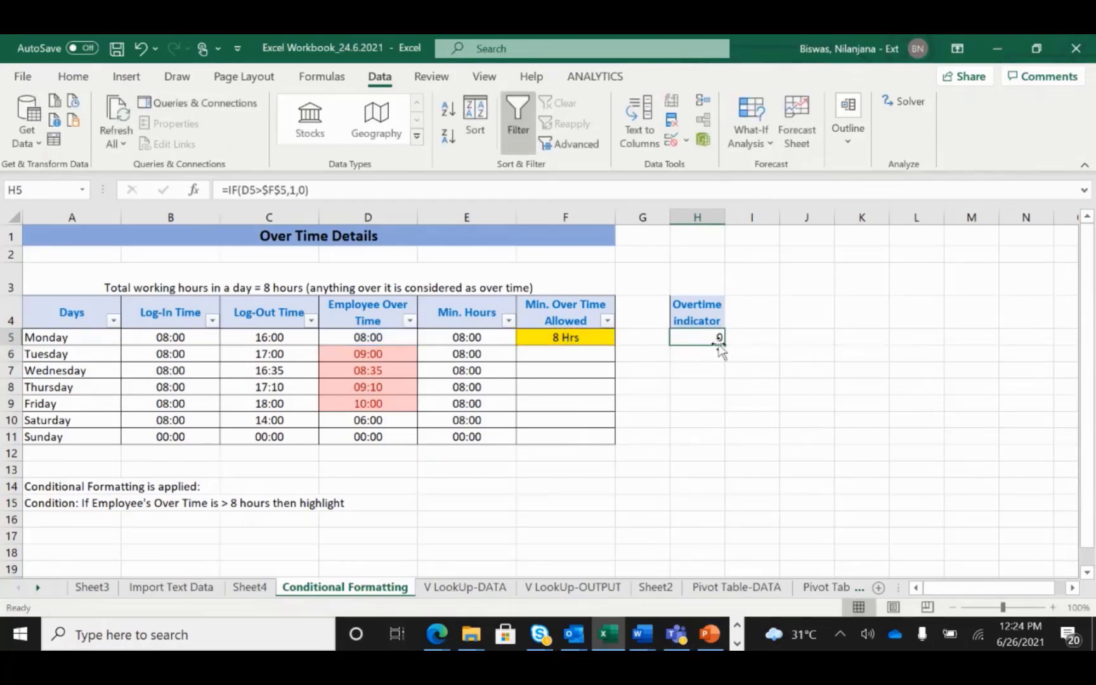
Step: Fill the overtime formula from H5 down to H11 so every day has an indicator, and check the formula in H5
left_click_drag(724, 343, 721, 446)
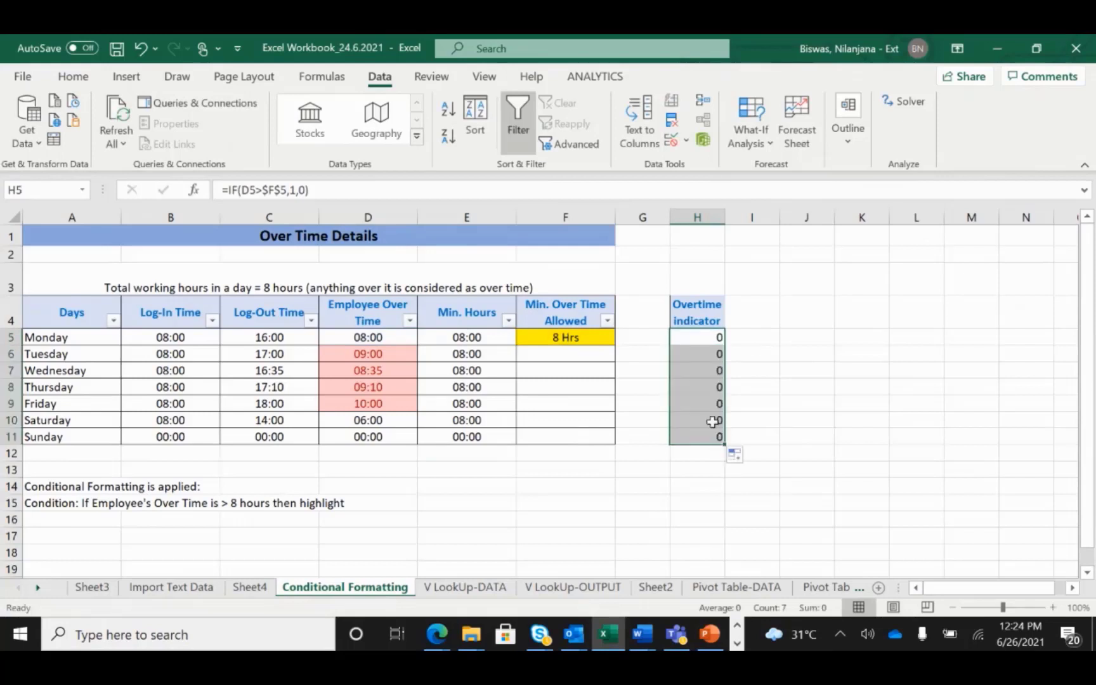
double_click(705, 337)
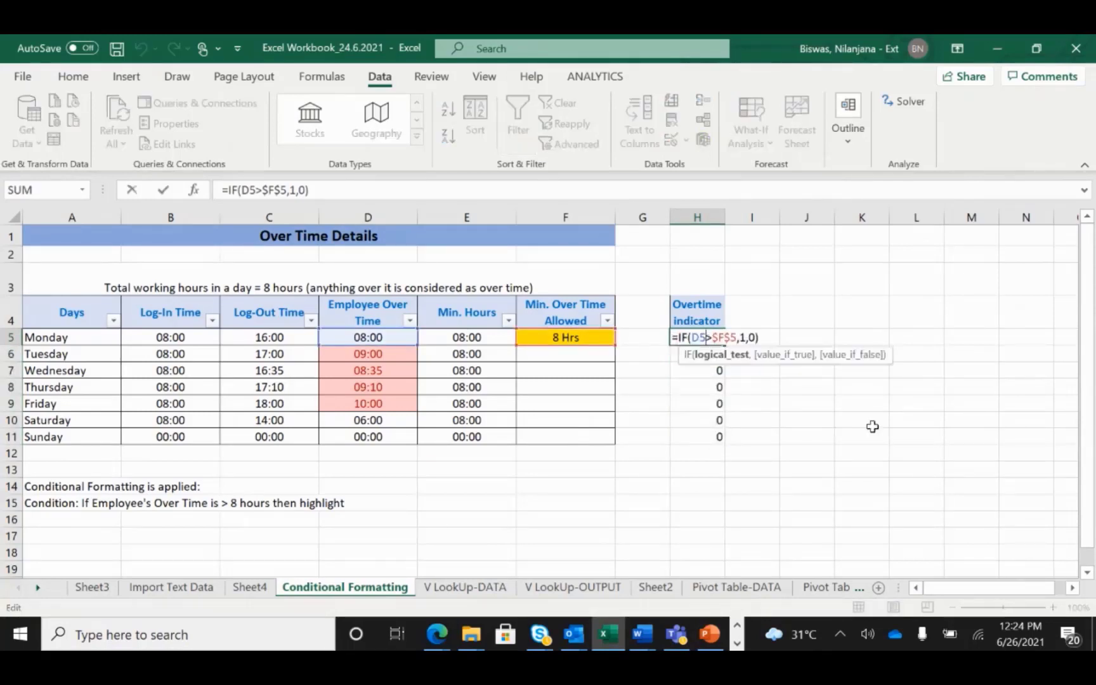
key("Return")
Step: Replace the text in F5 under Min. Over Time Allowed with a copy of Monday's Employee Over Time cell D5
left_click(410, 337)
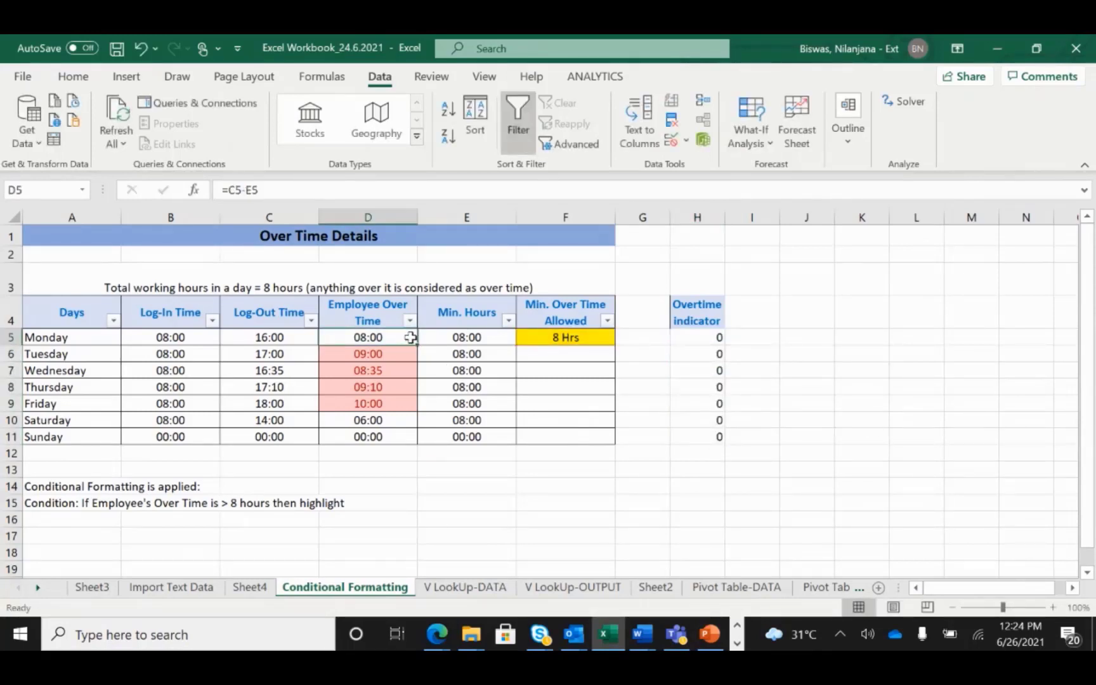
key("ctrl+c")
left_click(586, 340)
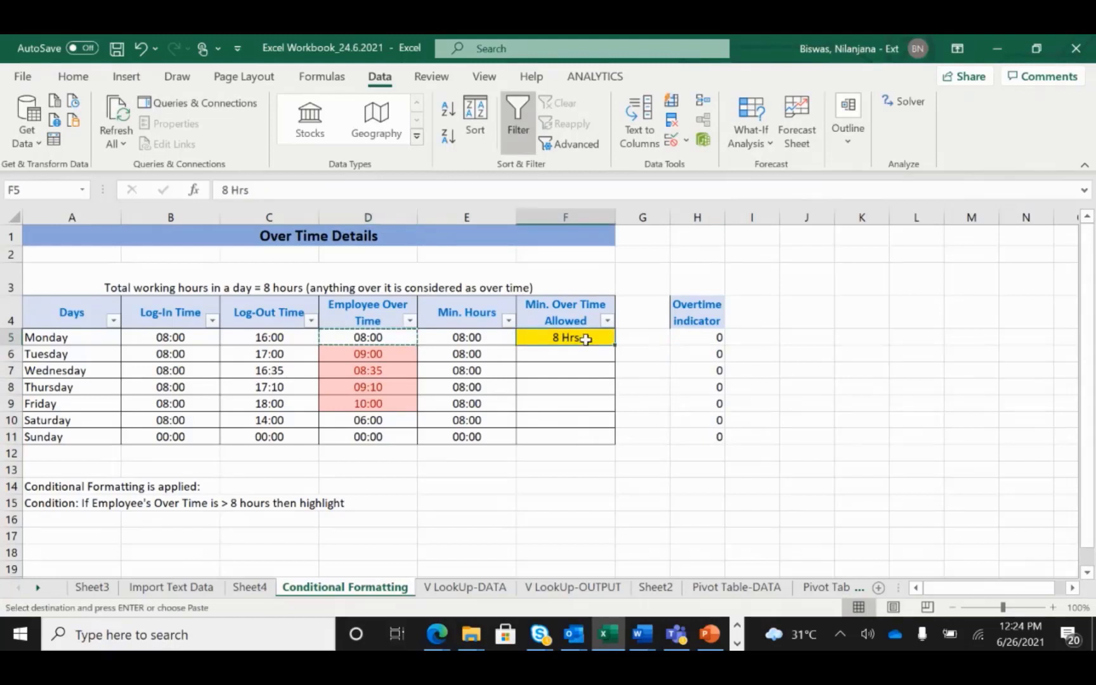
key("ctrl+v")
left_click(842, 439)
Step: Examine the Overtime indicator results in H5:H9 against the Employee Over Time values and review the IF formula
left_click(703, 335)
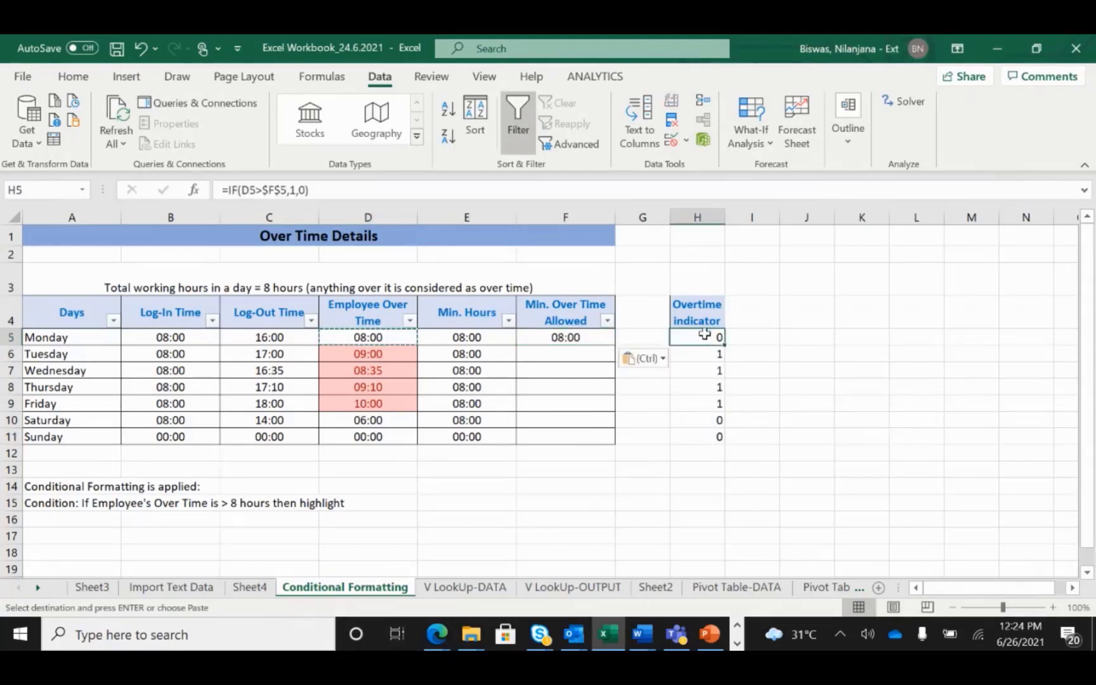
left_click_drag(701, 355, 701, 402)
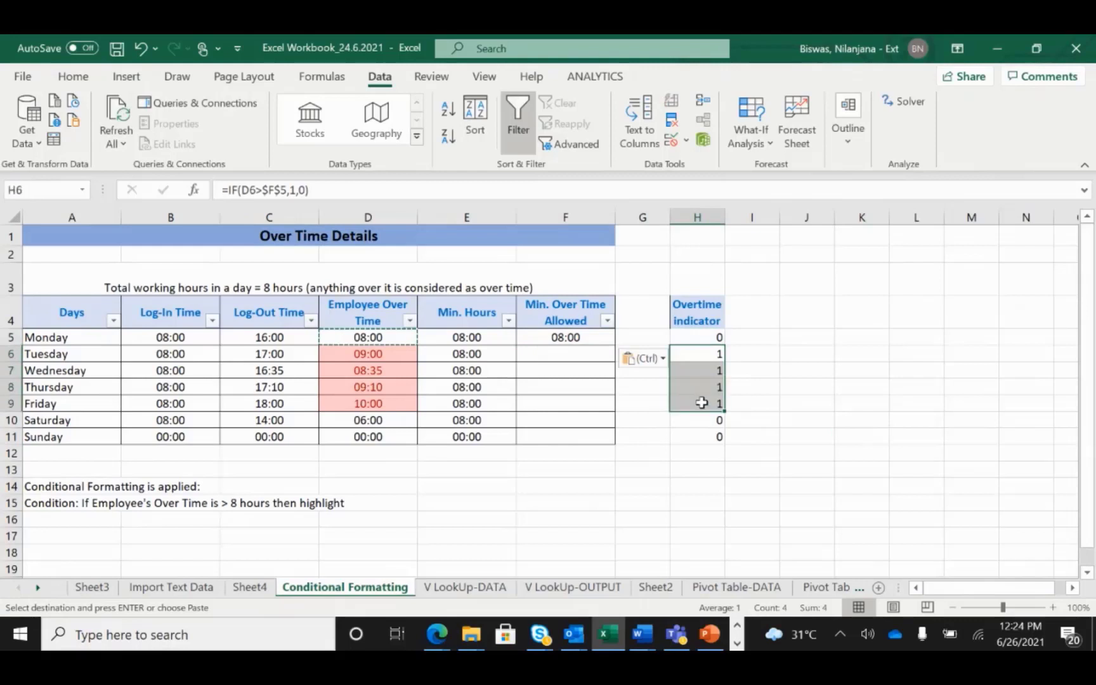
left_click(869, 415)
key("Escape")
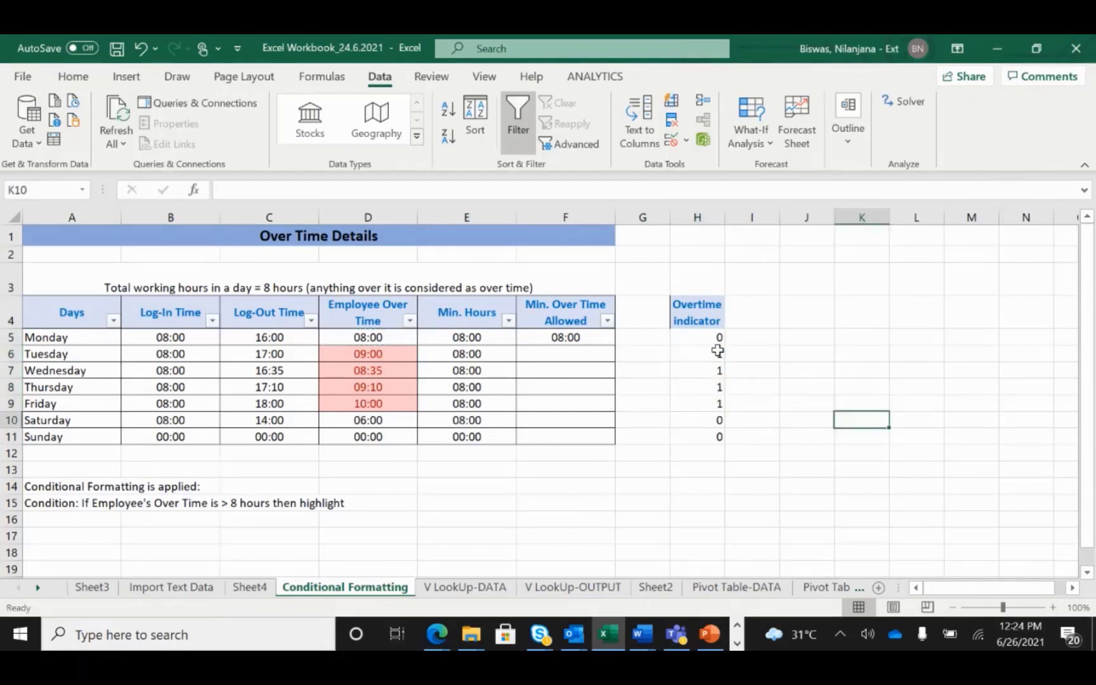
left_click(717, 352)
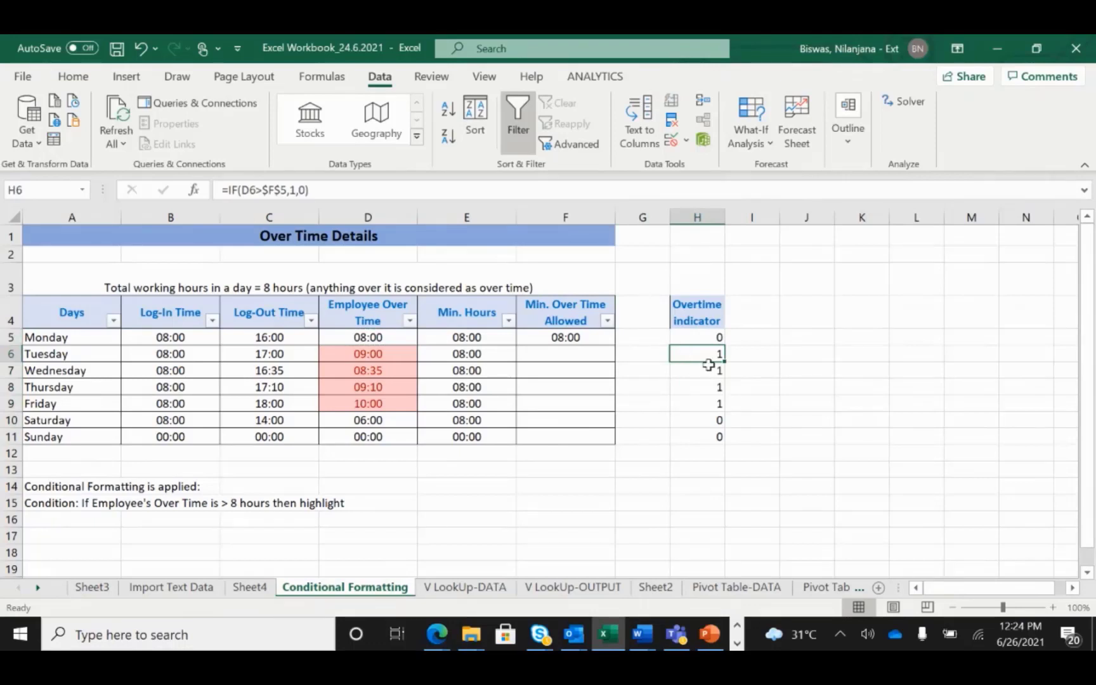
left_click(391, 356)
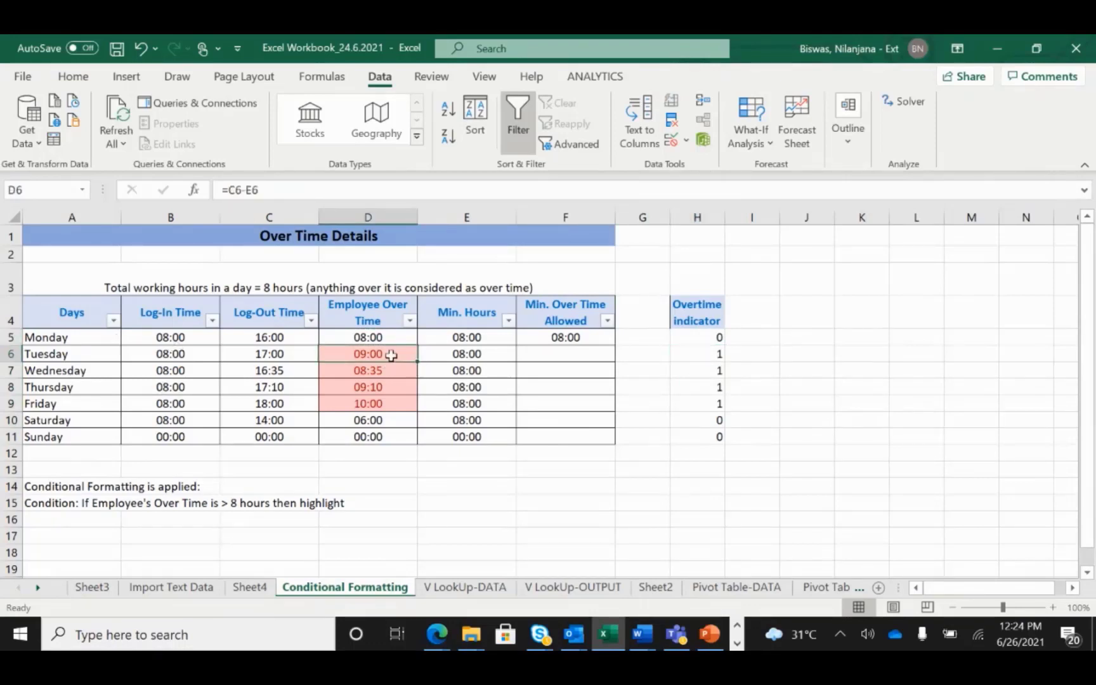
left_click(715, 355)
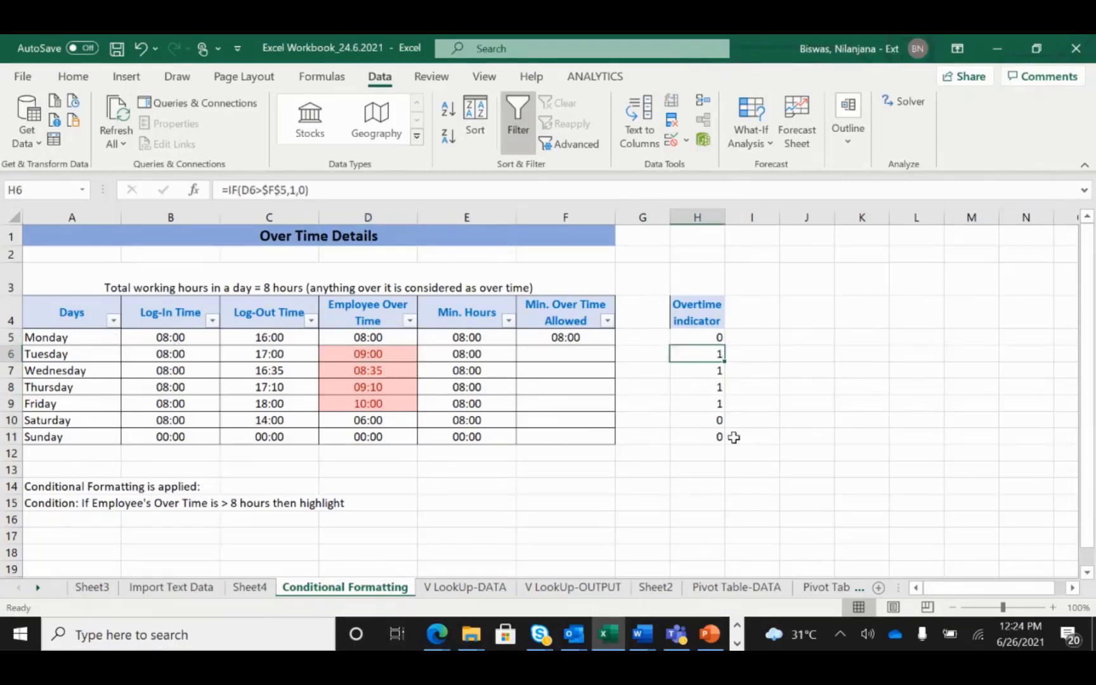
left_click(761, 501)
double_click(706, 337)
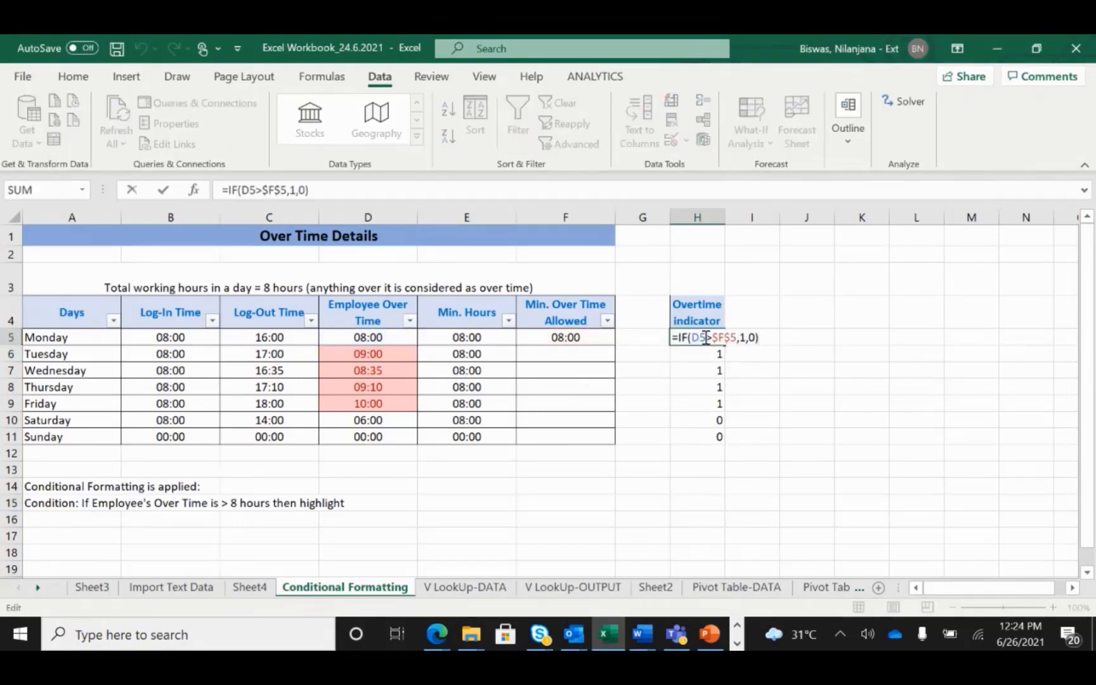
key("Return")
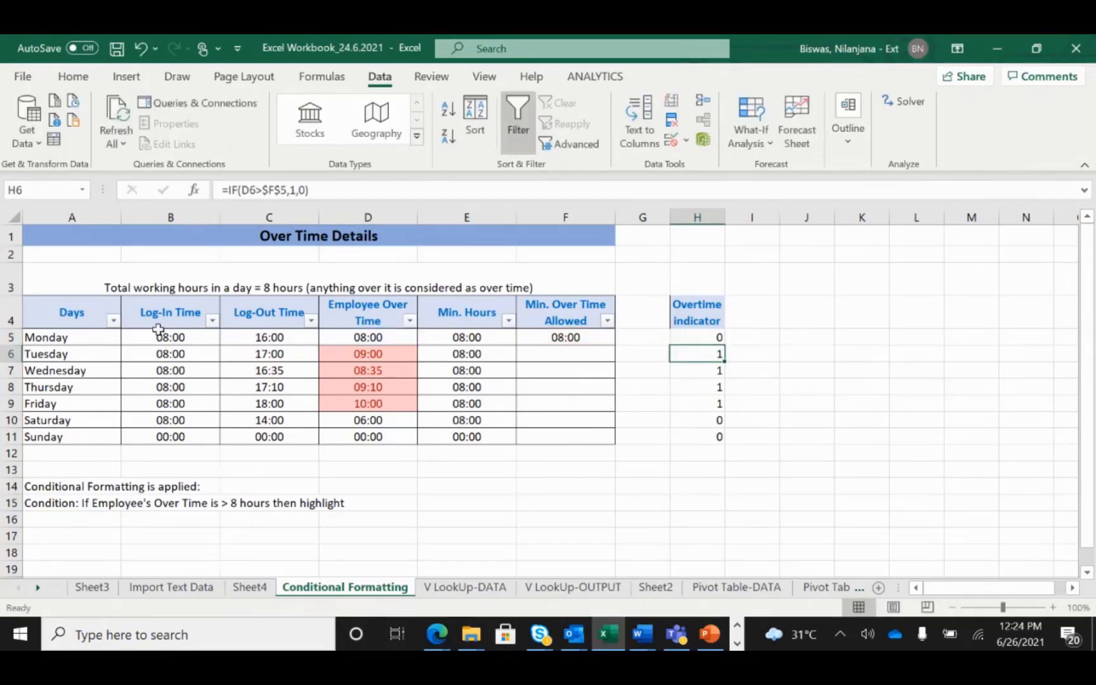
Step: Set Monday's Min. Hours in E5 to 06:00
left_click(470, 336)
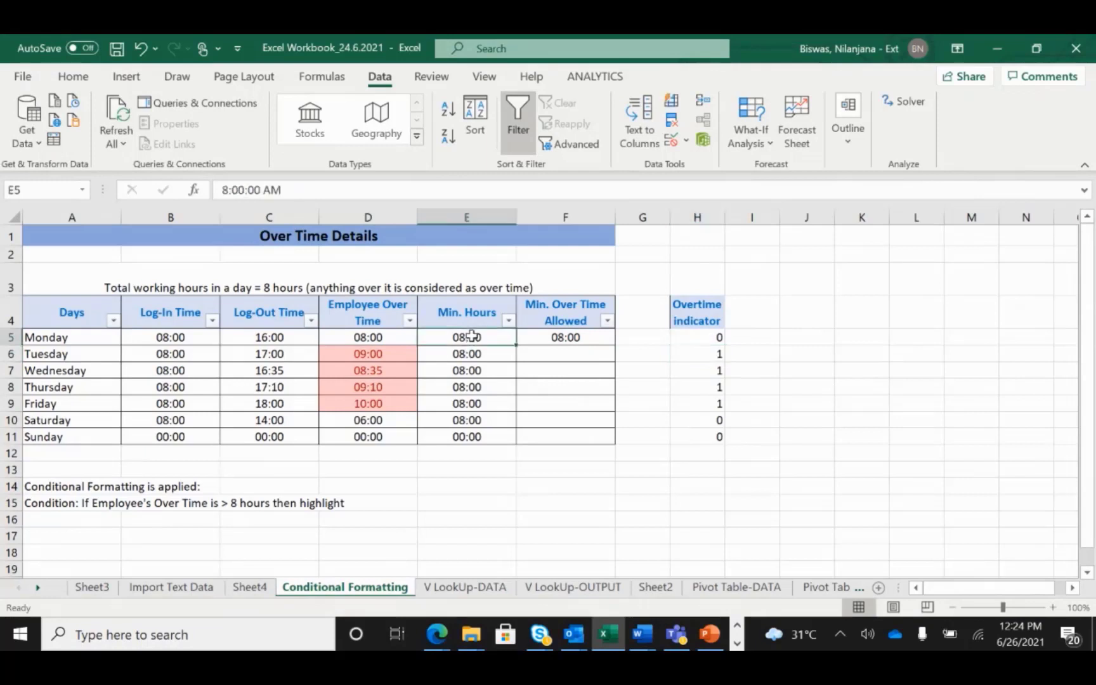
double_click(470, 336)
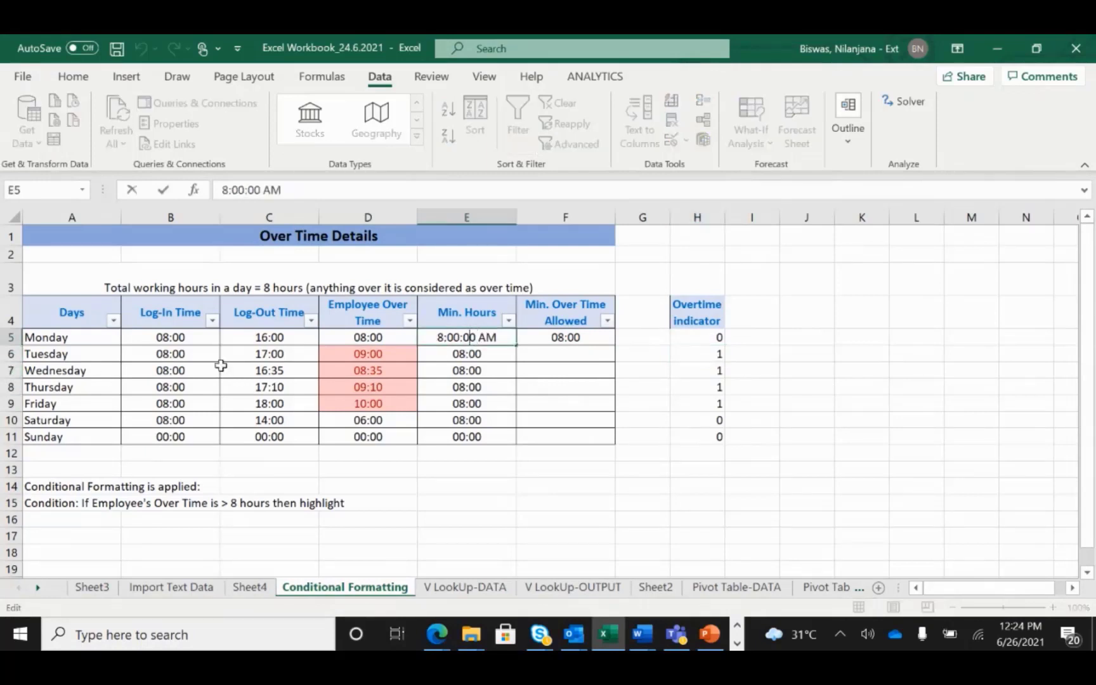
left_click(473, 384)
left_click(452, 336)
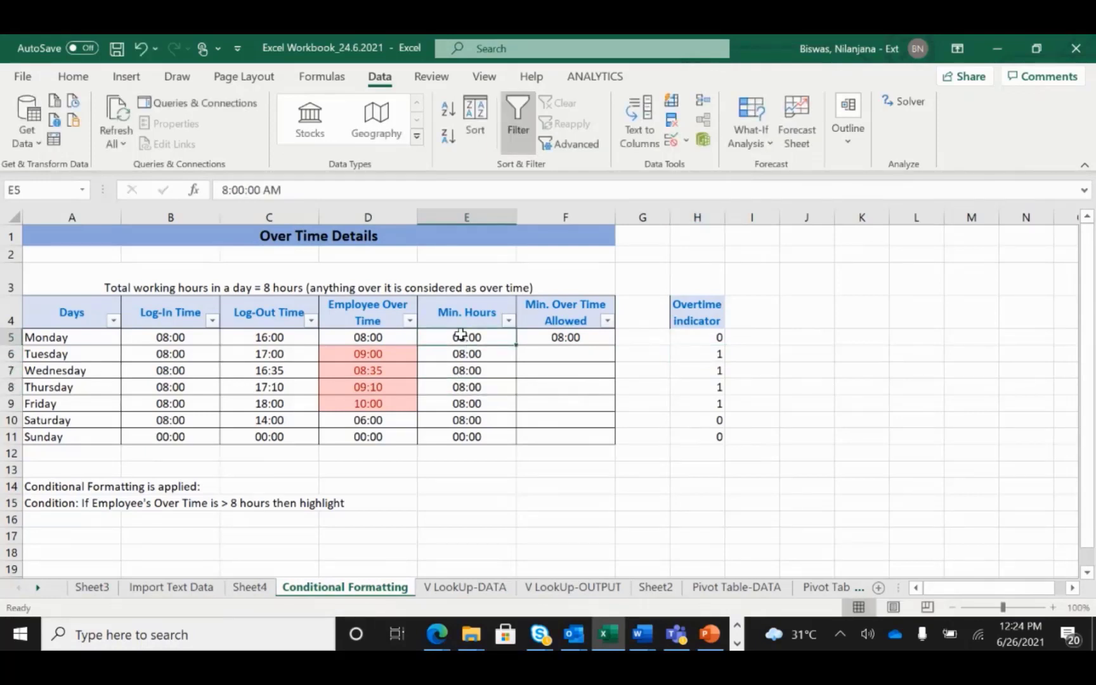
double_click(461, 335)
left_click_drag(426, 337, 418, 337)
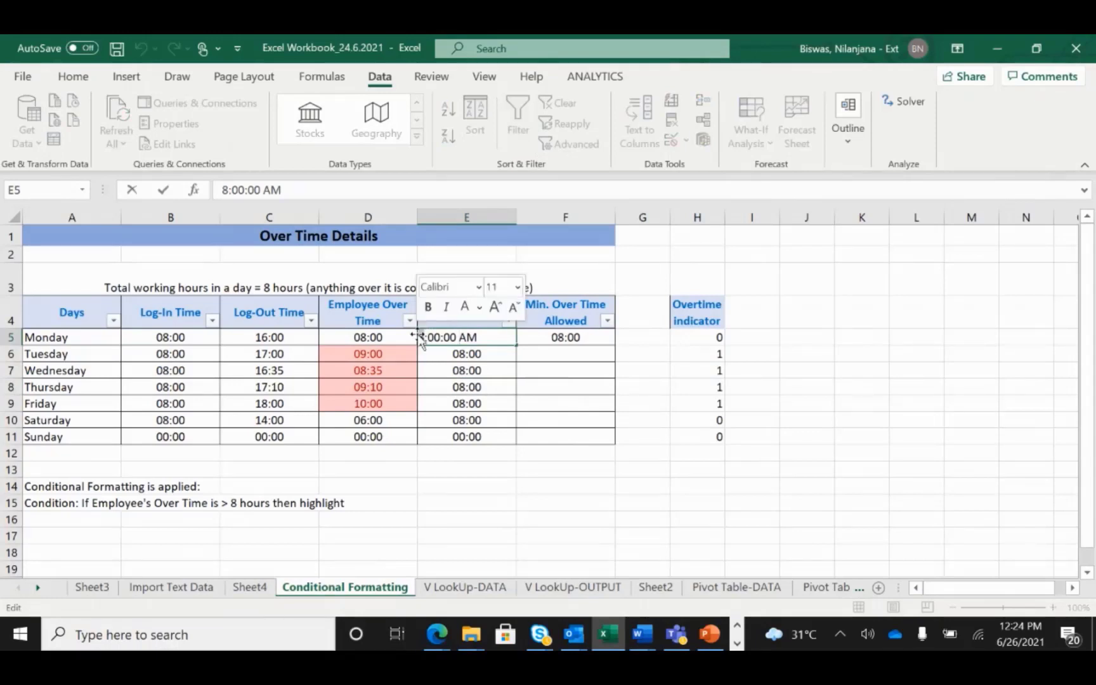
type("6")
key("Return")
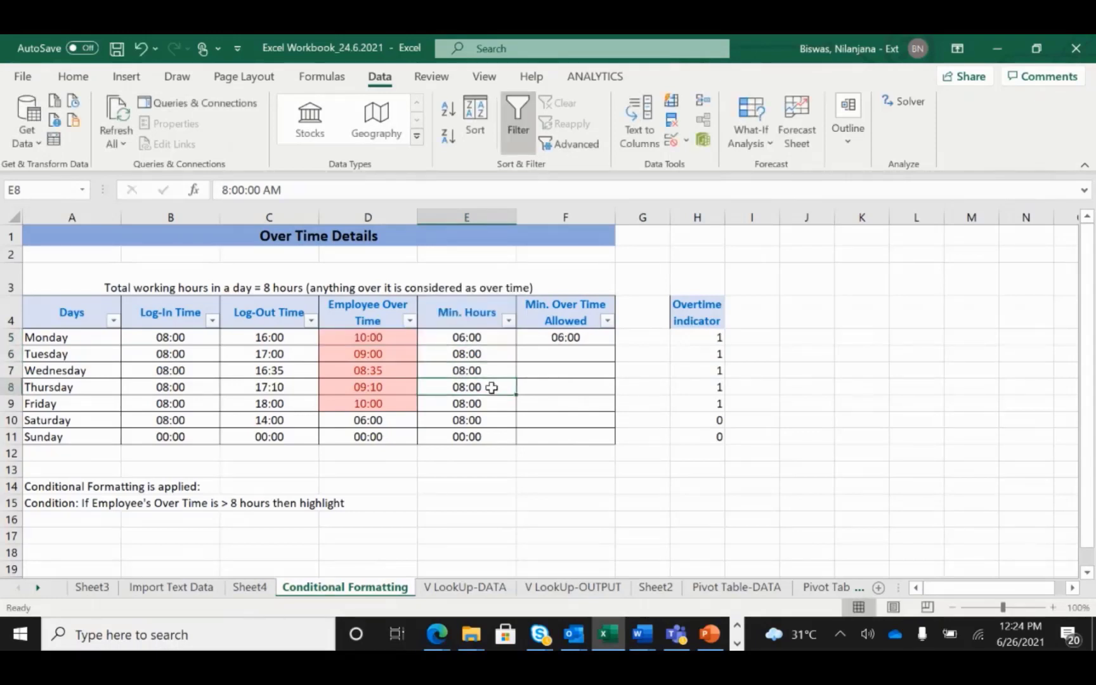
Step: Set Saturday's Min. Hours in E10 to 06:00
double_click(498, 418)
left_click_drag(419, 420, 426, 421)
type("6")
left_click(552, 503)
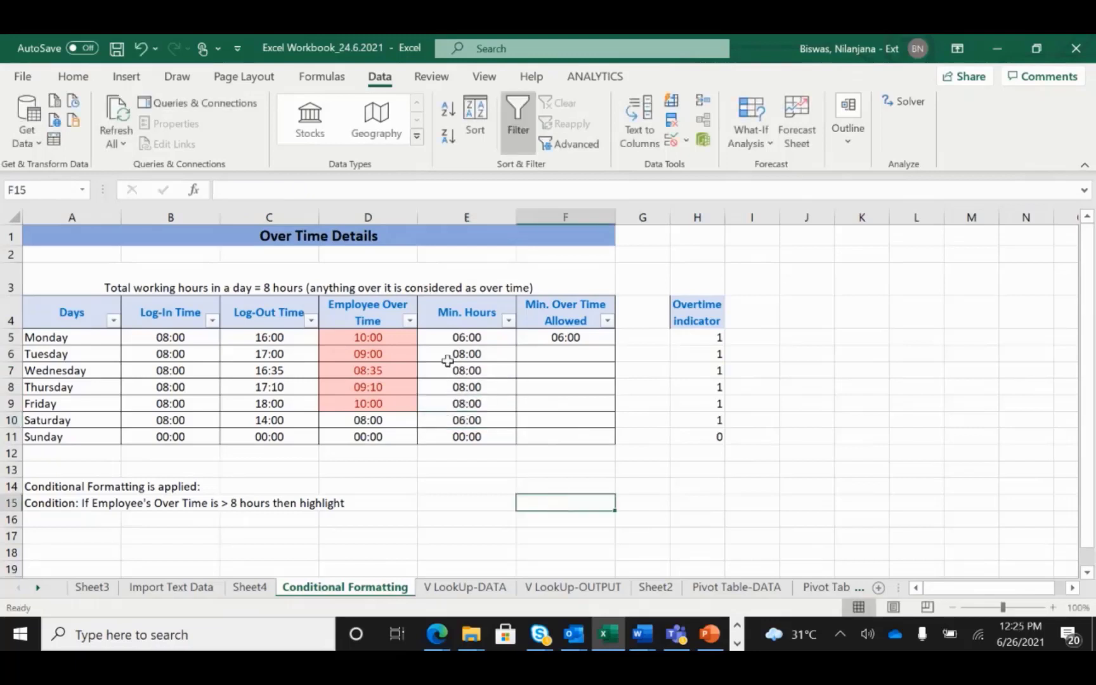
Step: Try nesting AND(D5>E5,C5>B5) as the logical test of the IF formula in H5
left_click(697, 320)
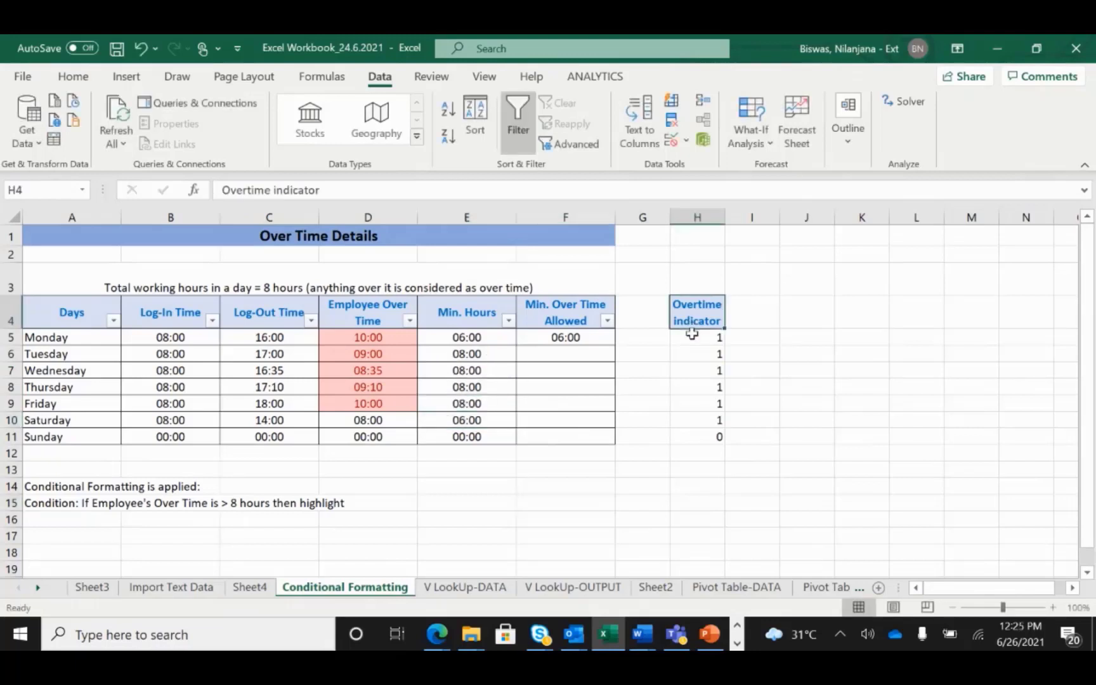
double_click(693, 337)
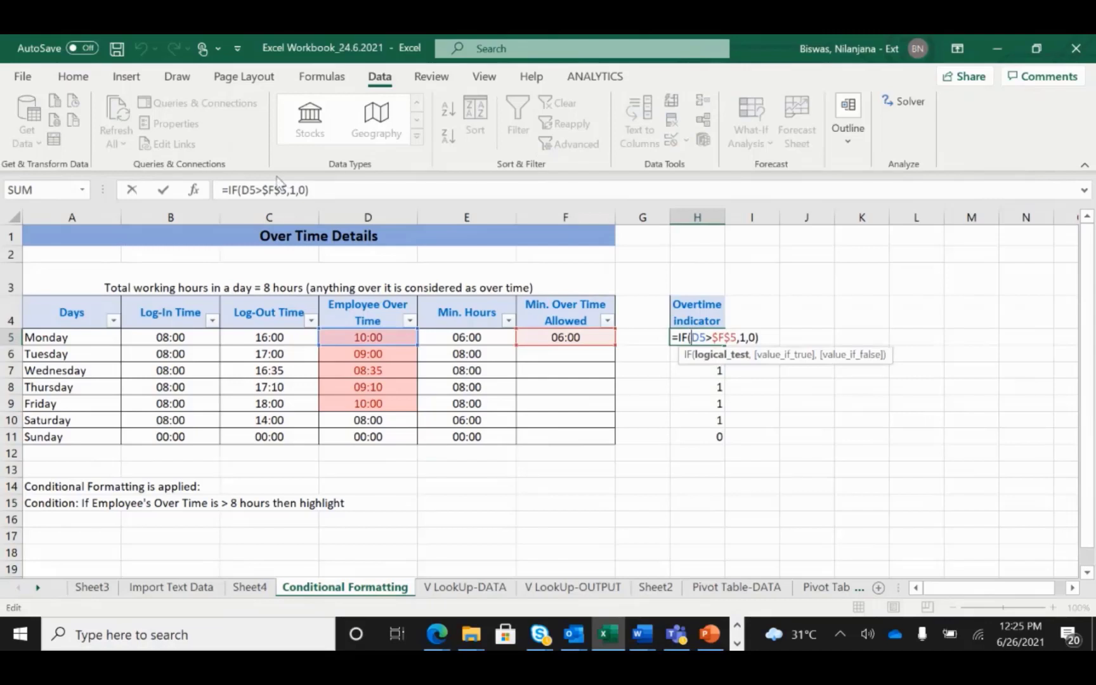
left_click(243, 191)
type("AND(")
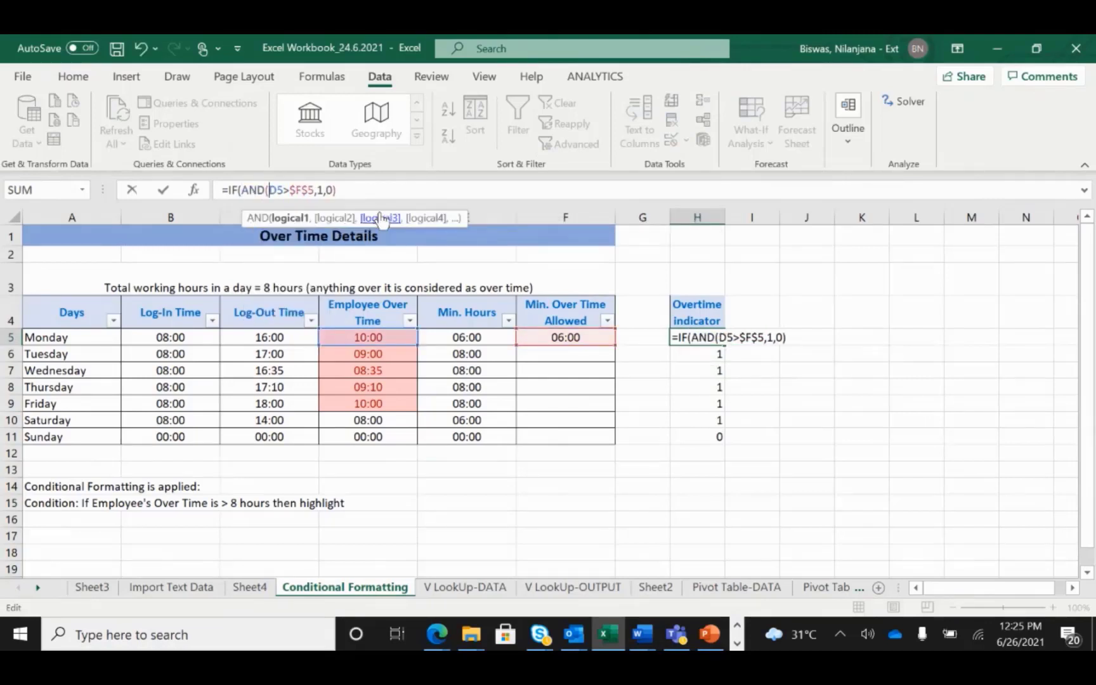
left_click(406, 337)
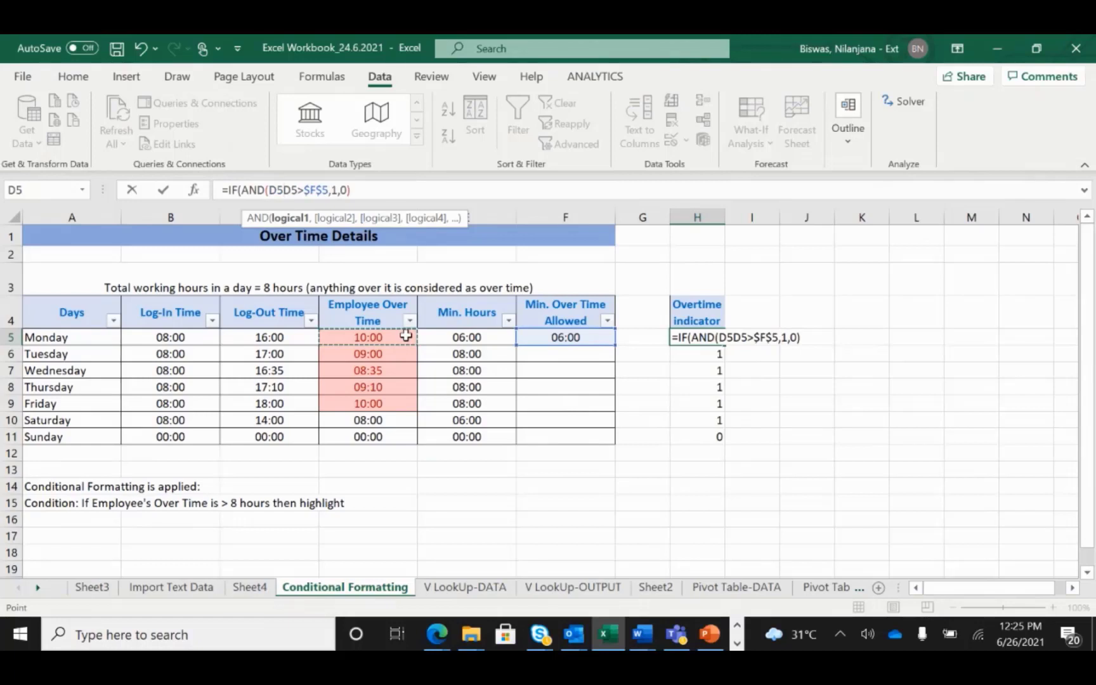
type(">6")
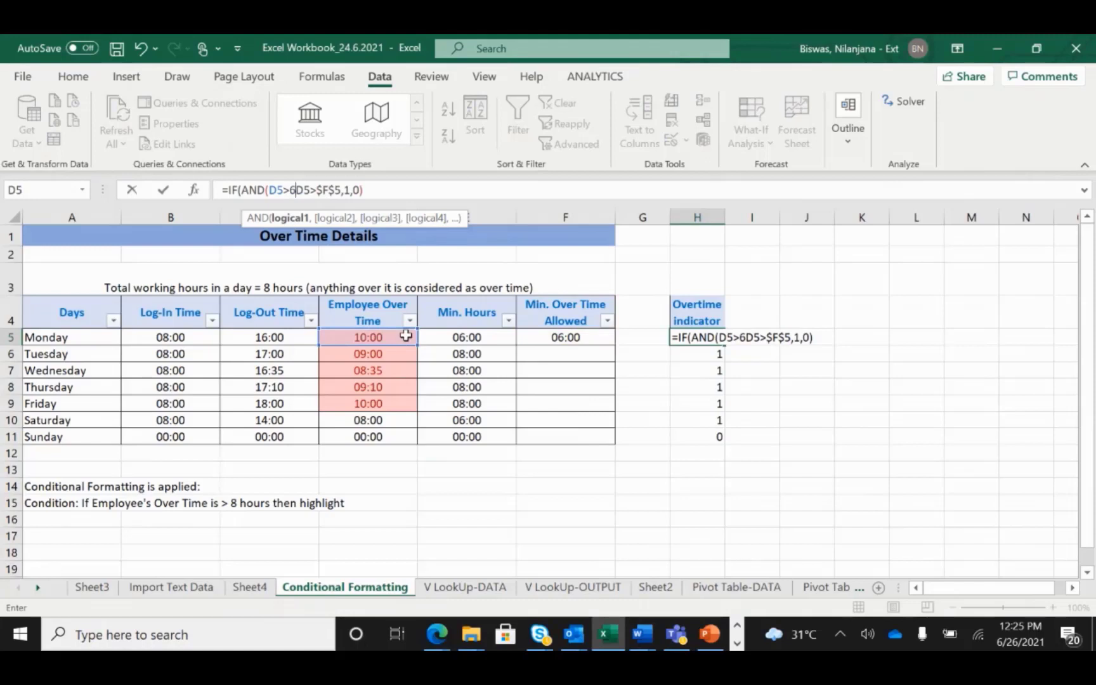
key("BackSpace")
left_click(498, 337)
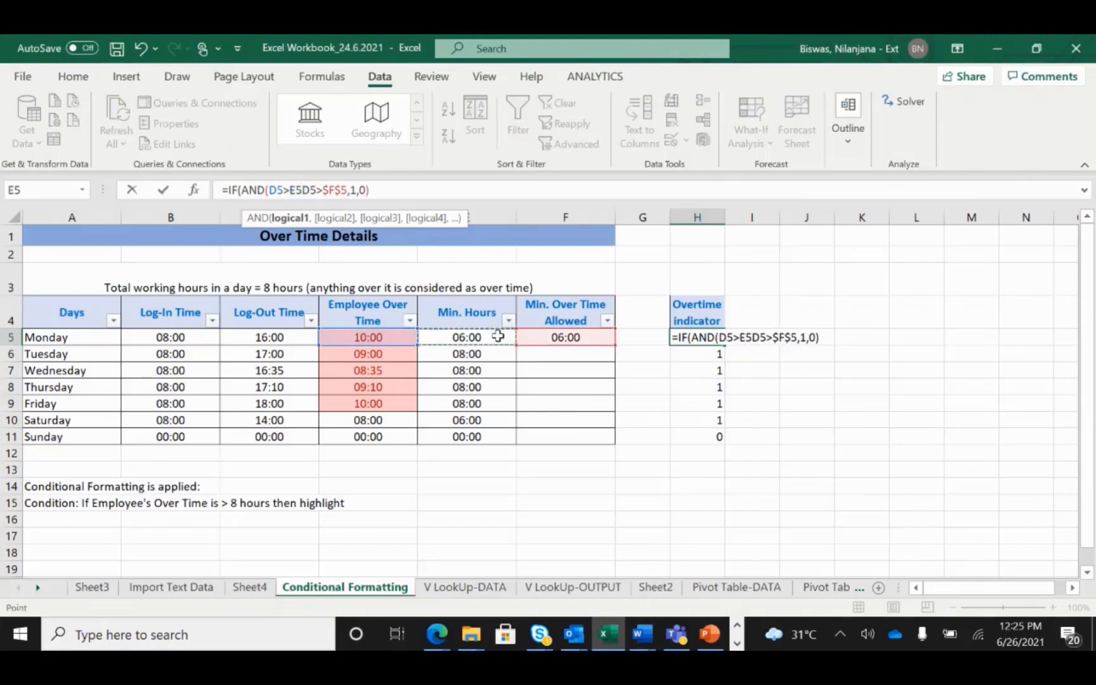
type(",")
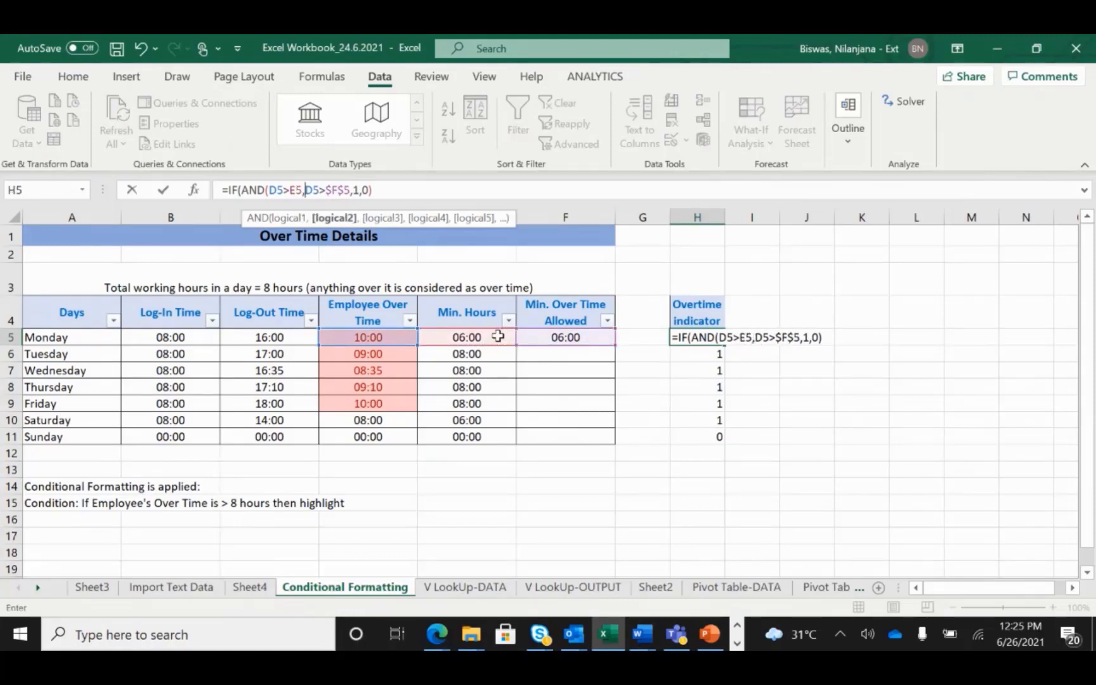
left_click(286, 341)
type(">")
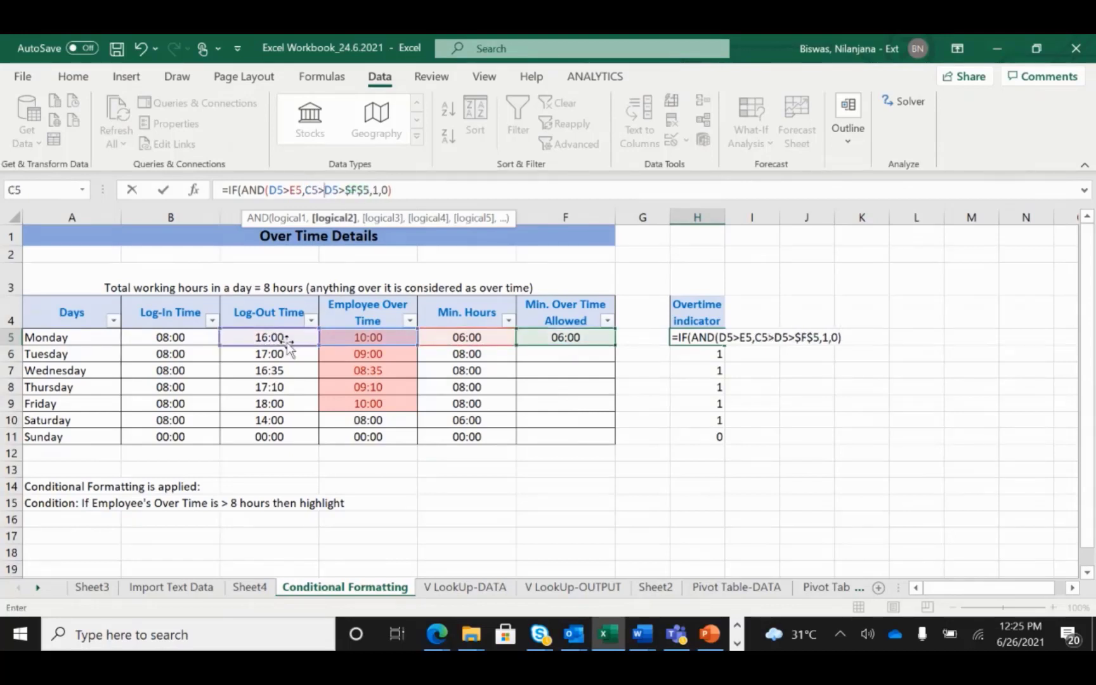
left_click(192, 337)
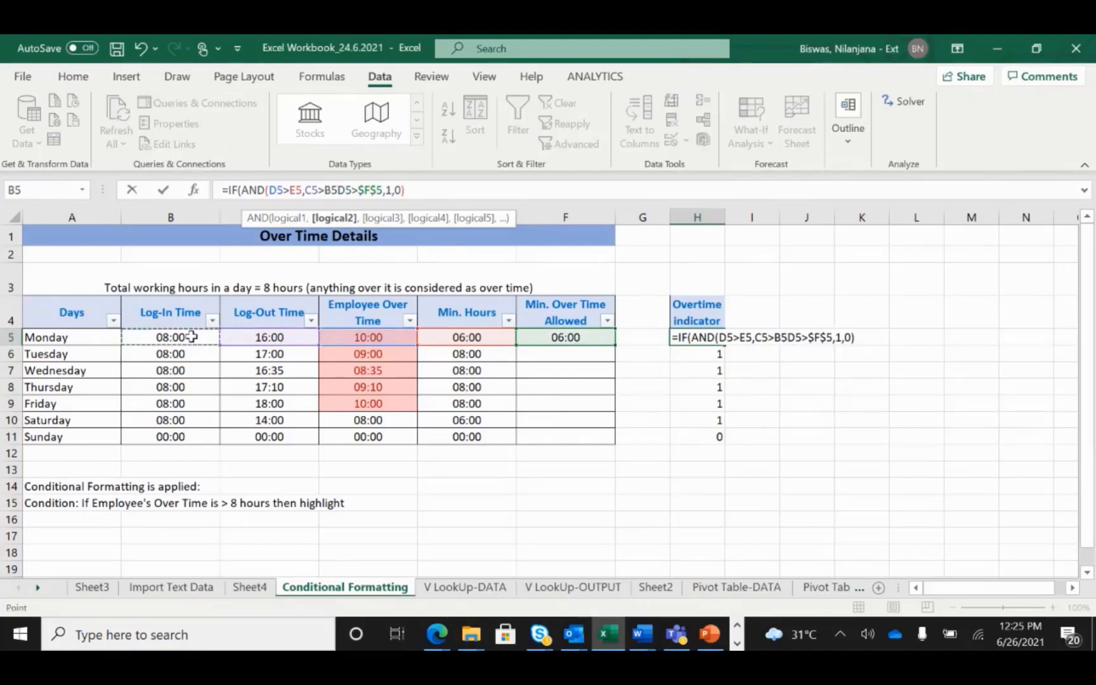
type(")")
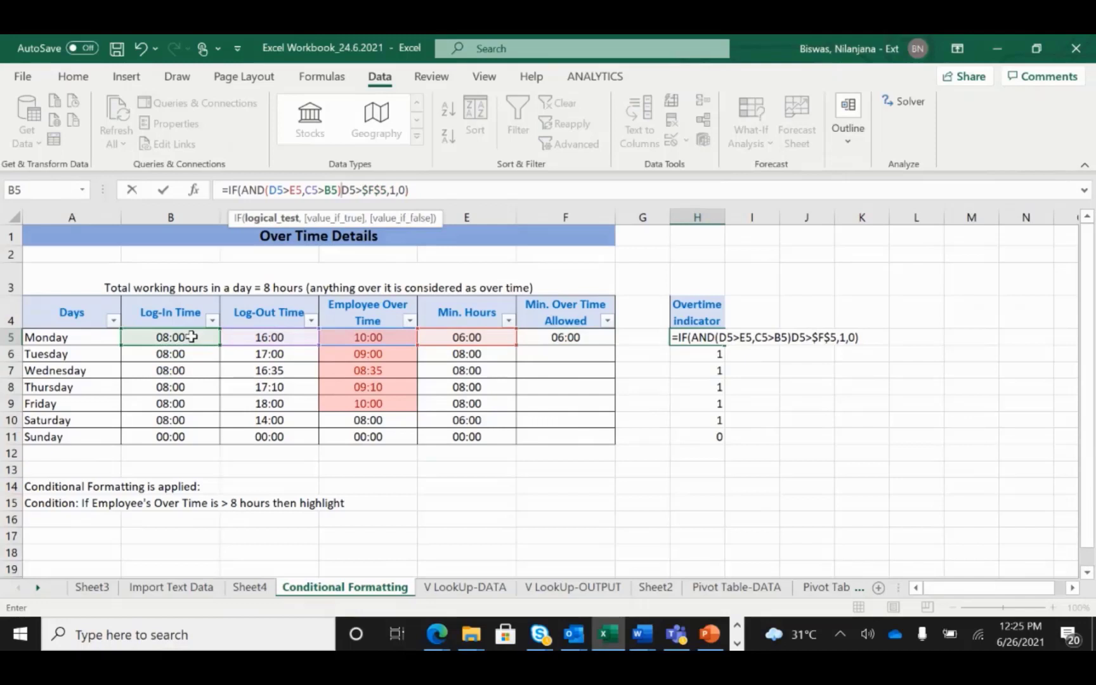
type(",")
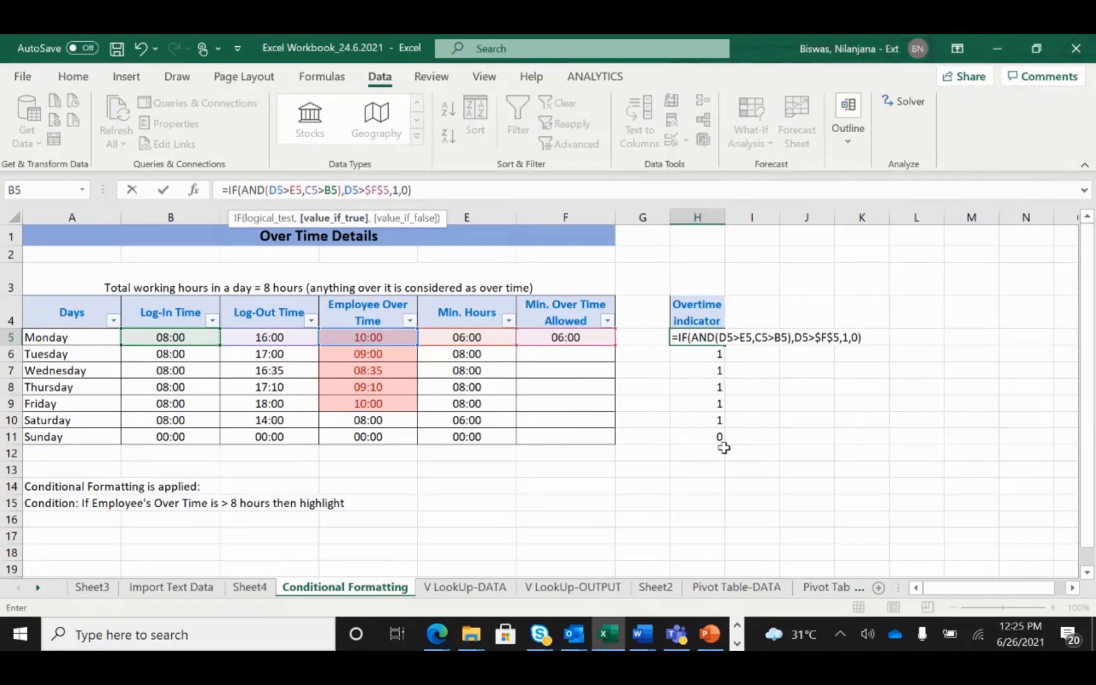
Step: Try OR in place of AND in H5's IF formula, and discard the formula edit
left_click_drag(266, 190, 244, 190)
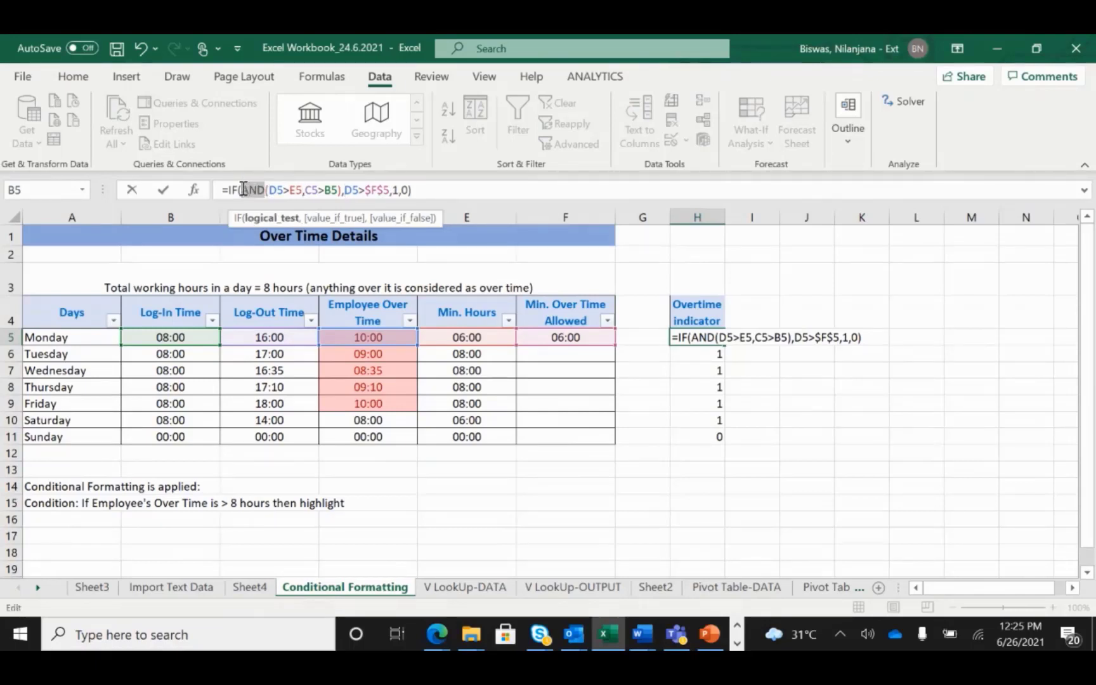
type("OR")
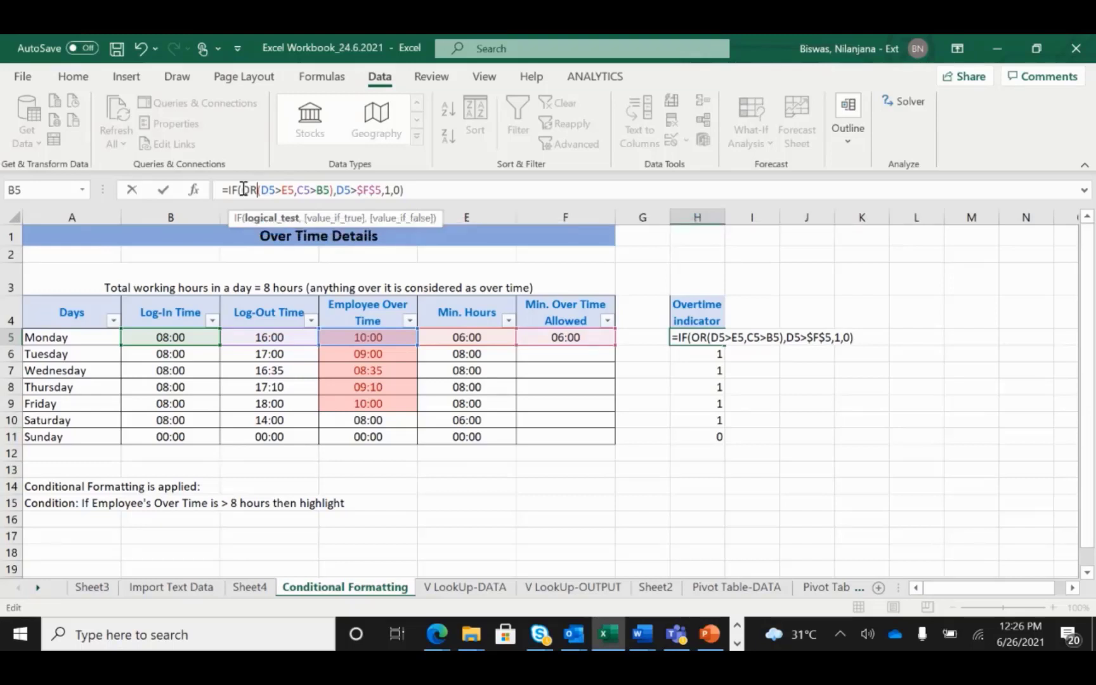
key("Escape")
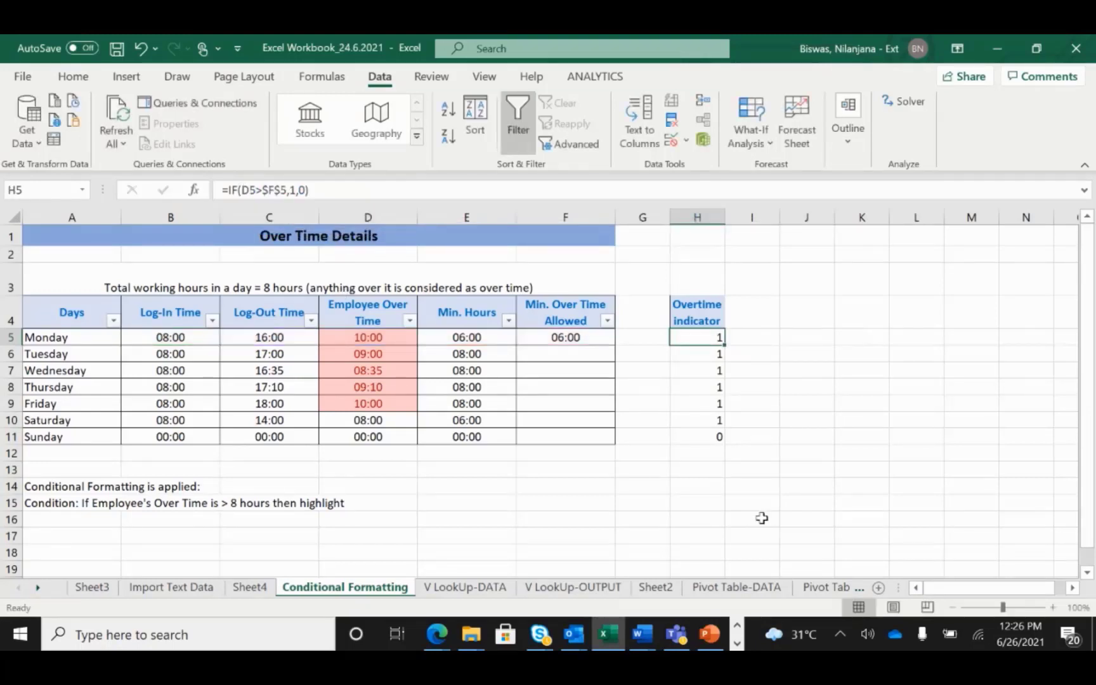
left_click(762, 518)
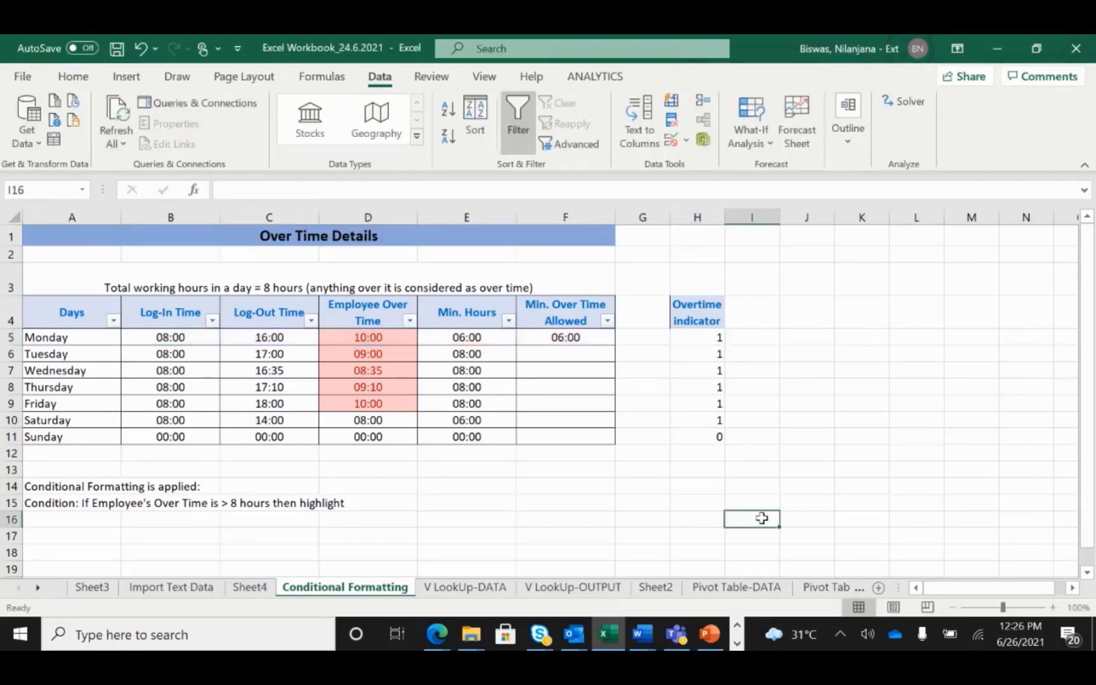
left_click(646, 402)
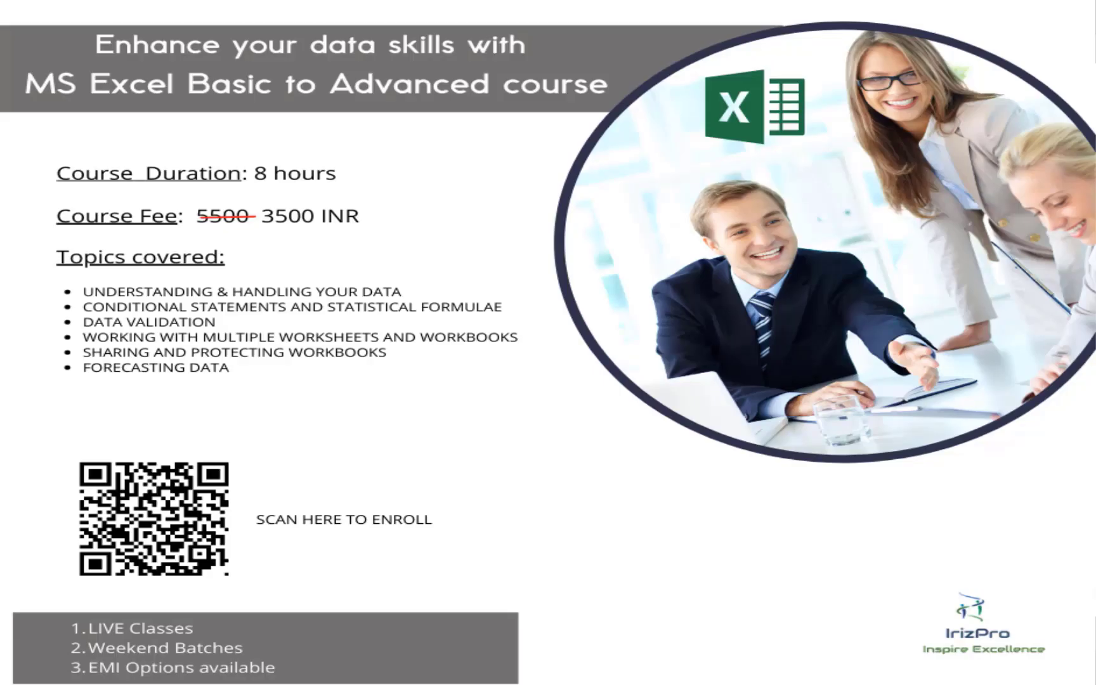